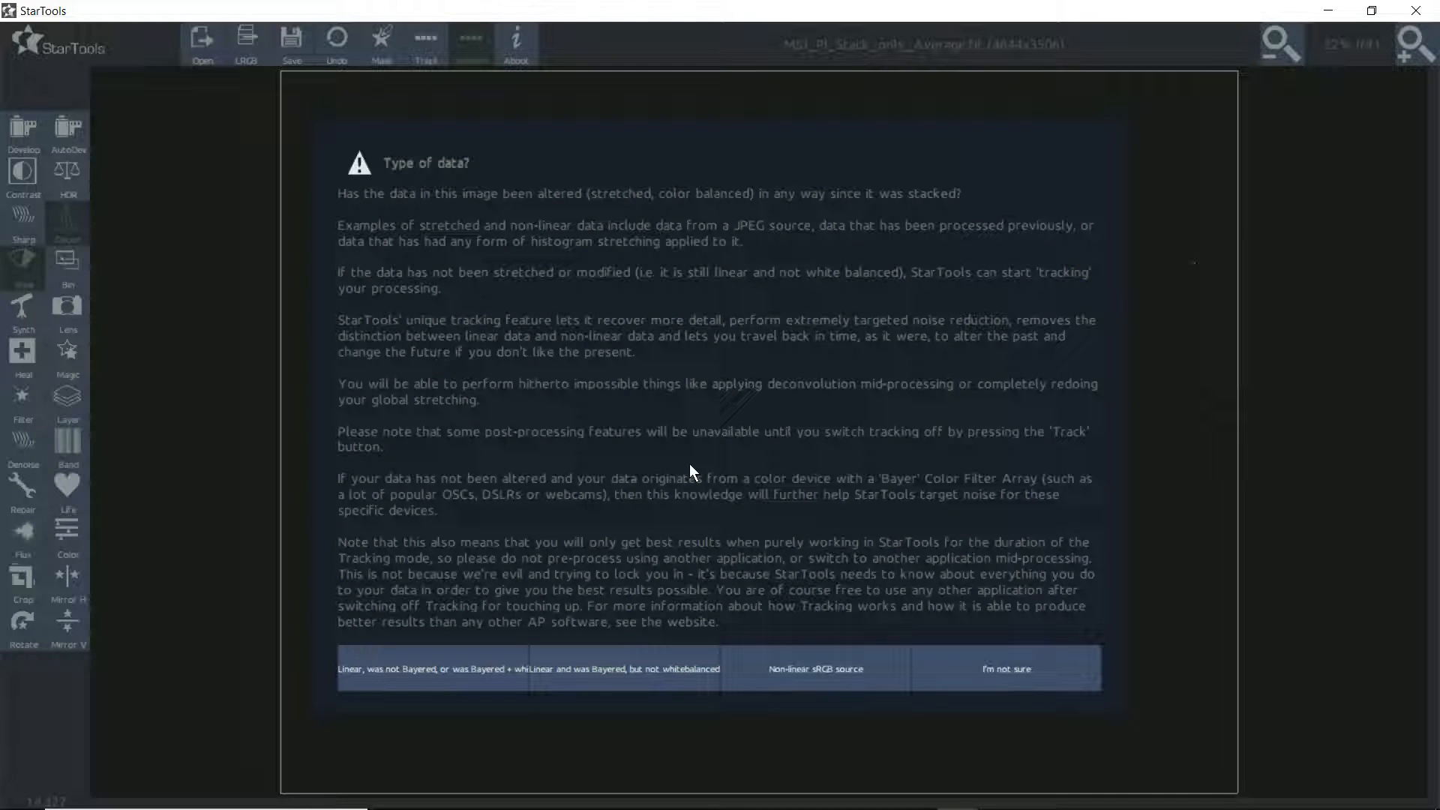
- Declare the M51 stack as linear data that was Bayered but not white balanced
left_click(623, 668)
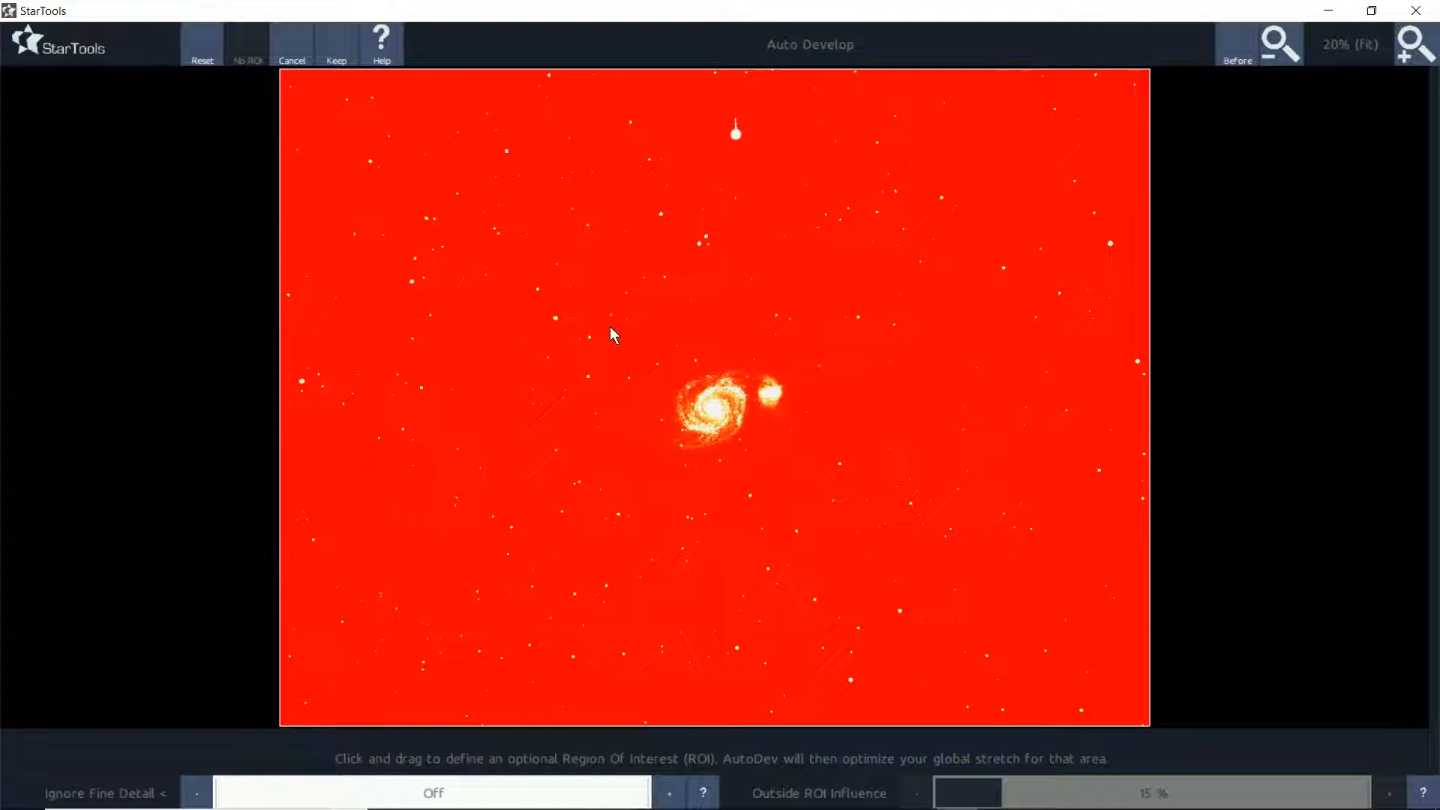
- Keep the Auto Develop global stretch of the M51 stack
left_click(335, 48)
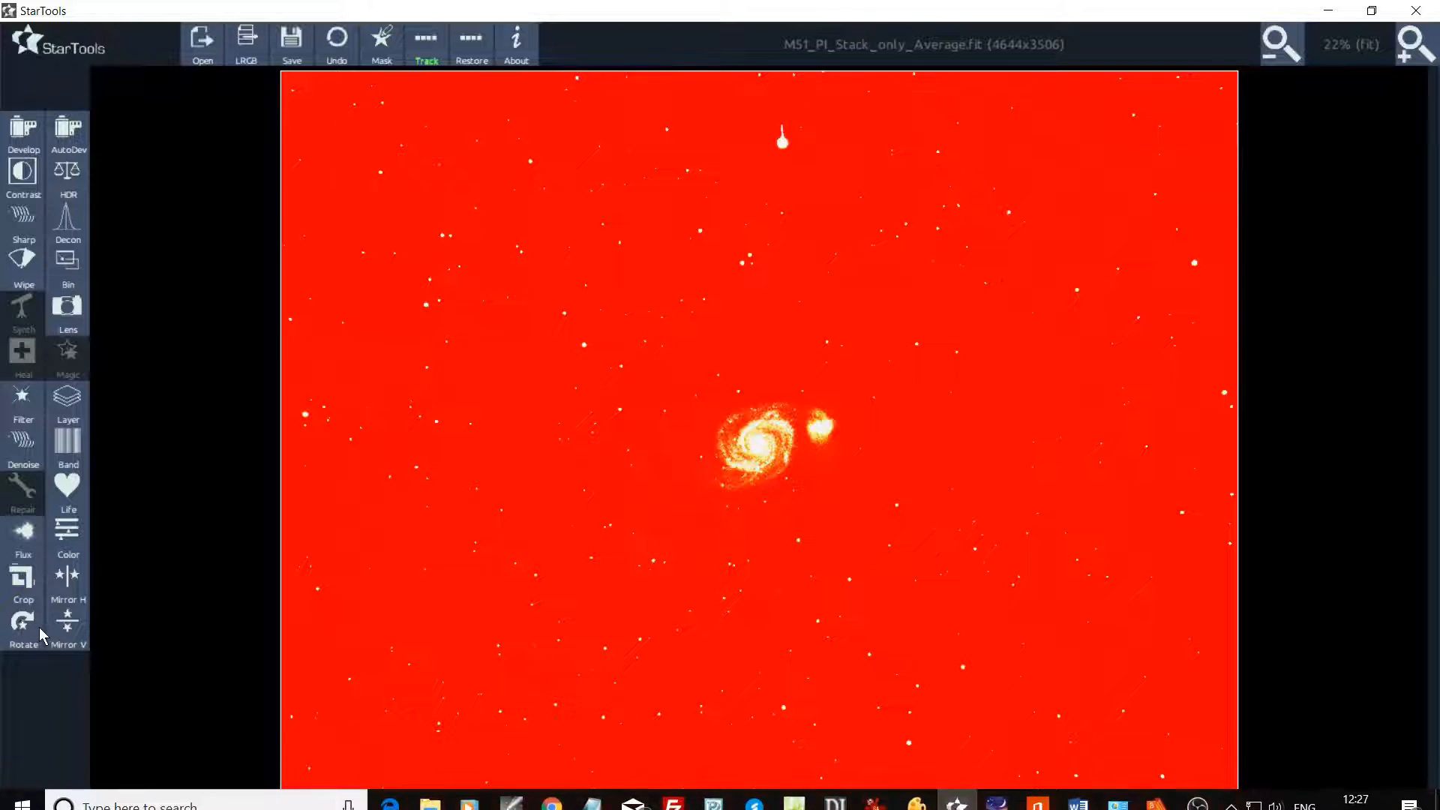
- Crop the stacking edges, reducing the image from 4644x3506 to 4527x3386 pixels
left_click(22, 577)
left_click_drag(314, 78, 1119, 682)
left_click(237, 49)
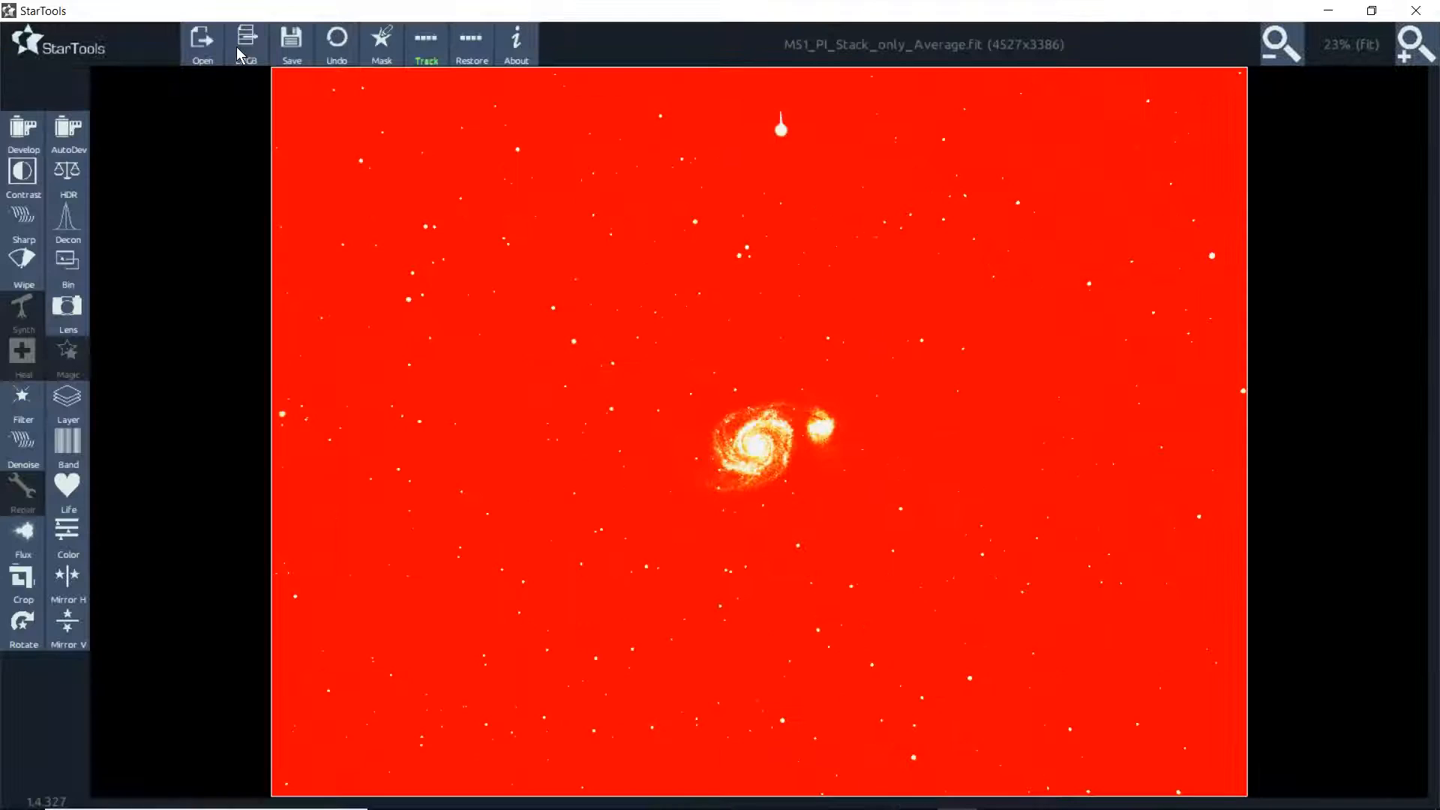
- Bin the image at 50% scale down to 2263x1693 pixels
left_click(67, 539)
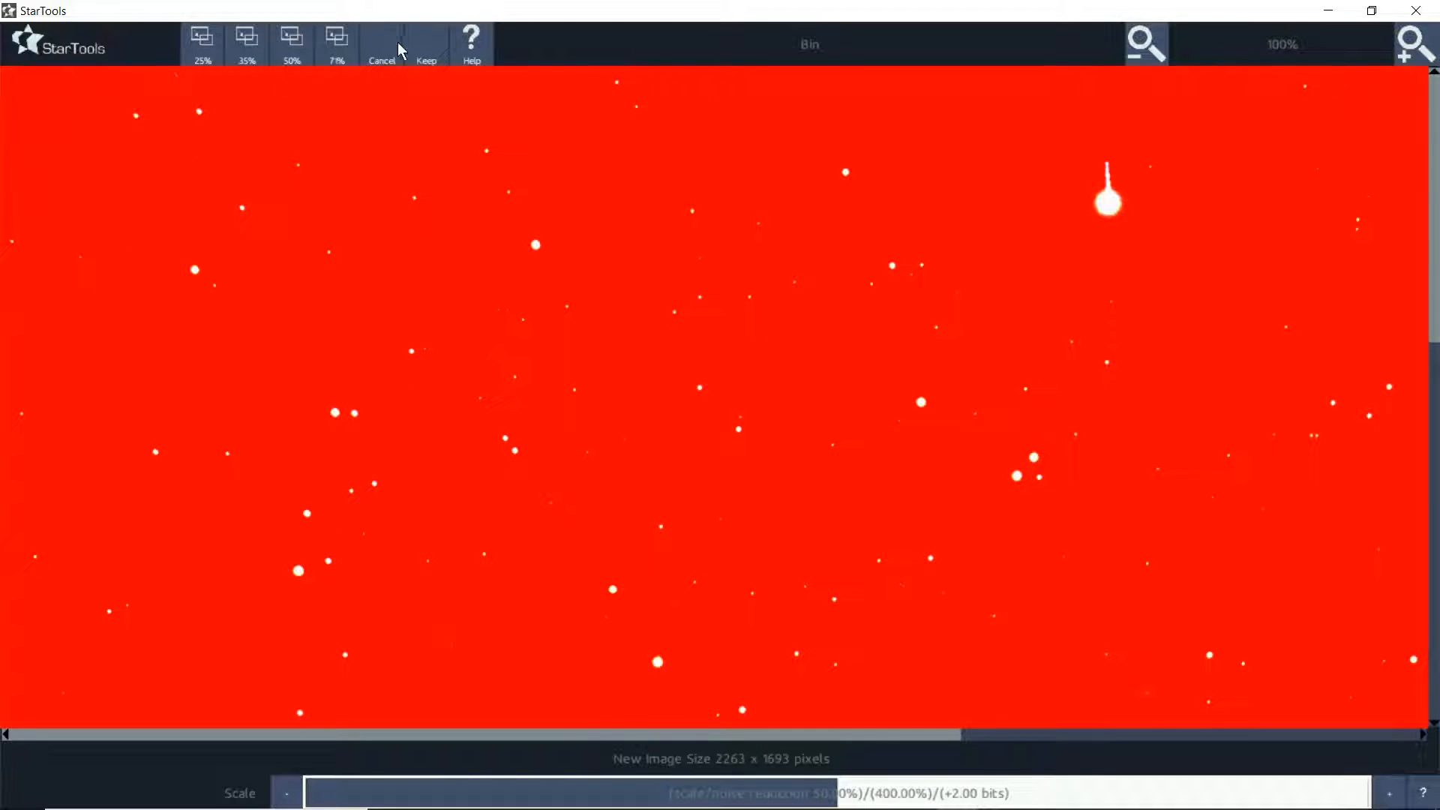
left_click(418, 45)
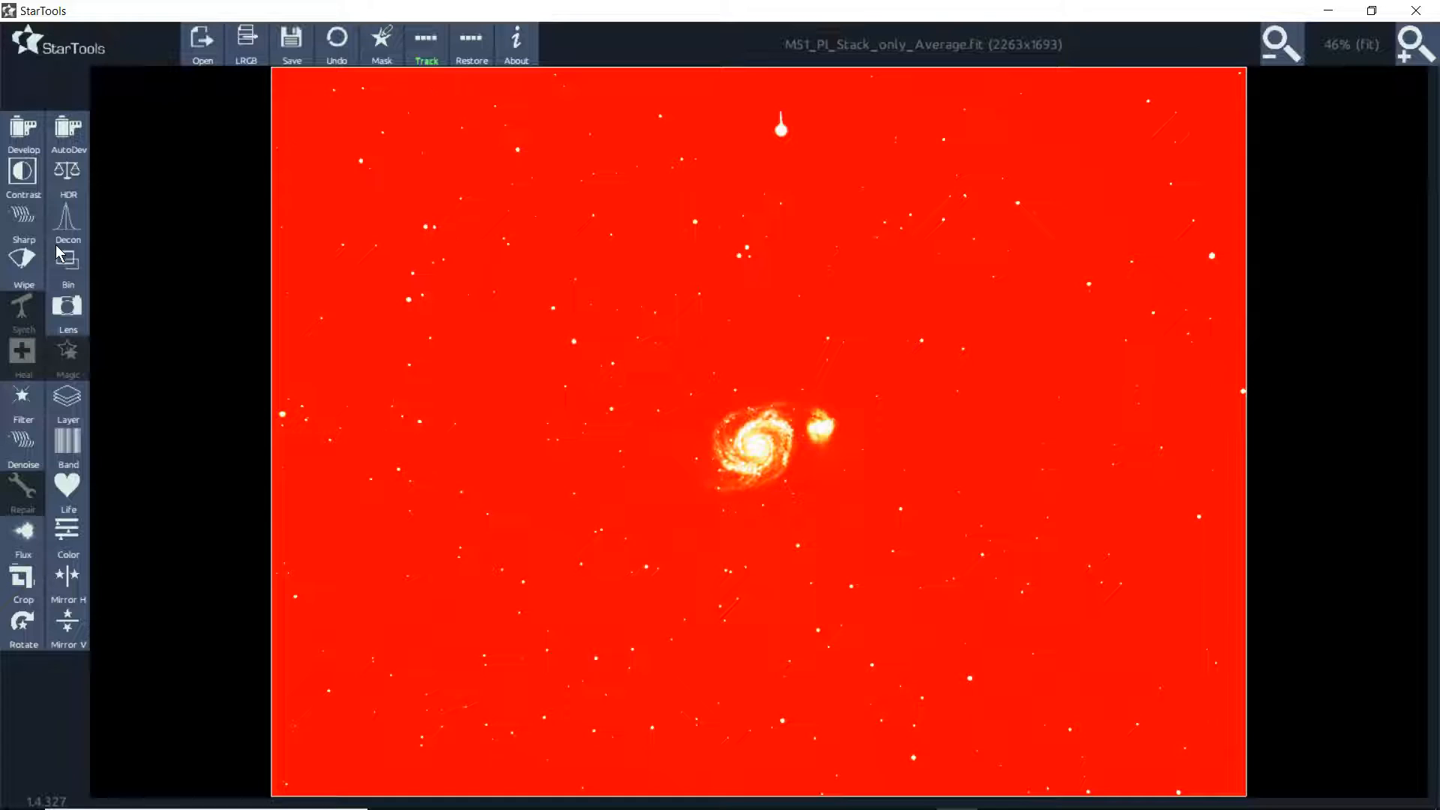
- Run Wipe with default settings and keep the red-cast-free, neutral background
left_click(22, 271)
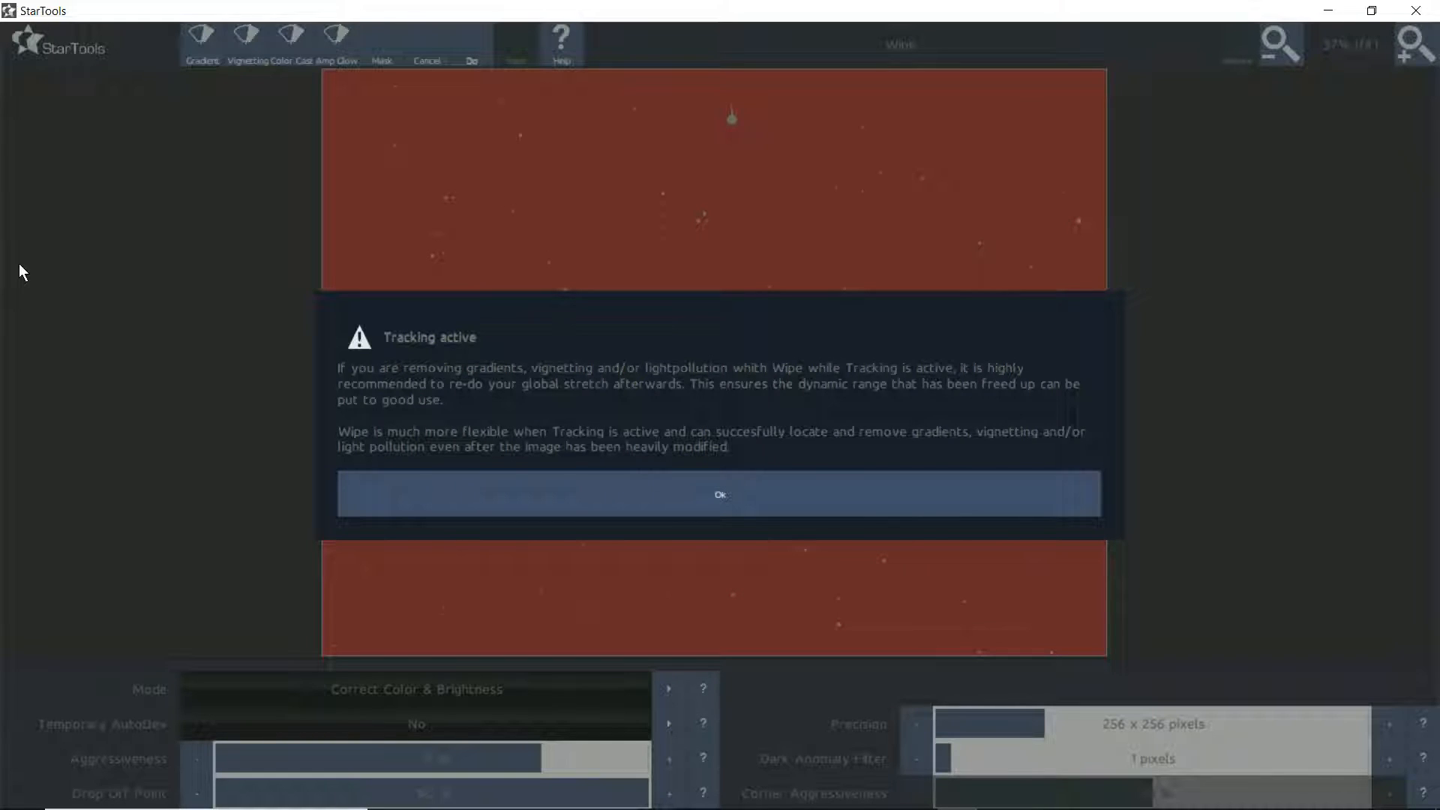
left_click(485, 501)
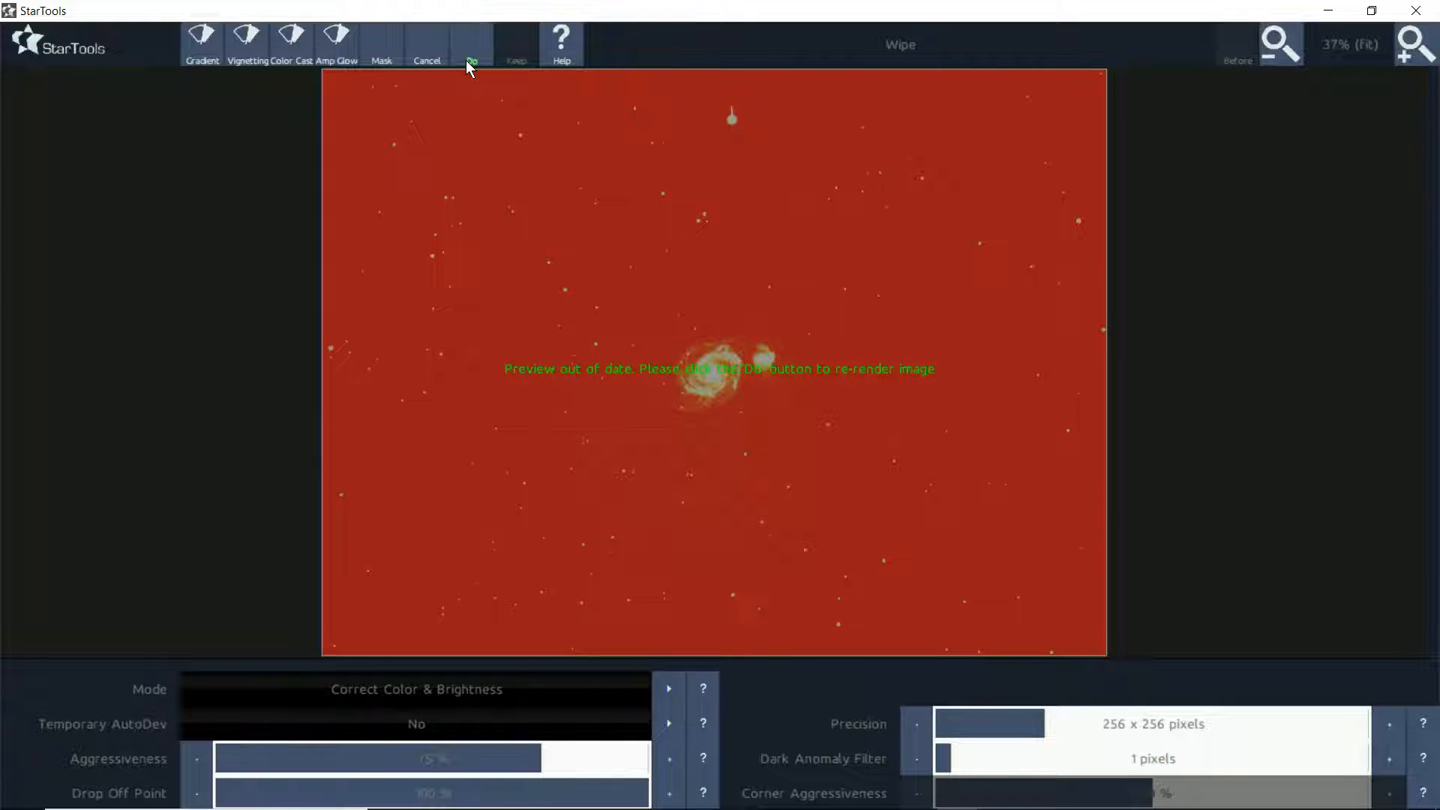
left_click(469, 61)
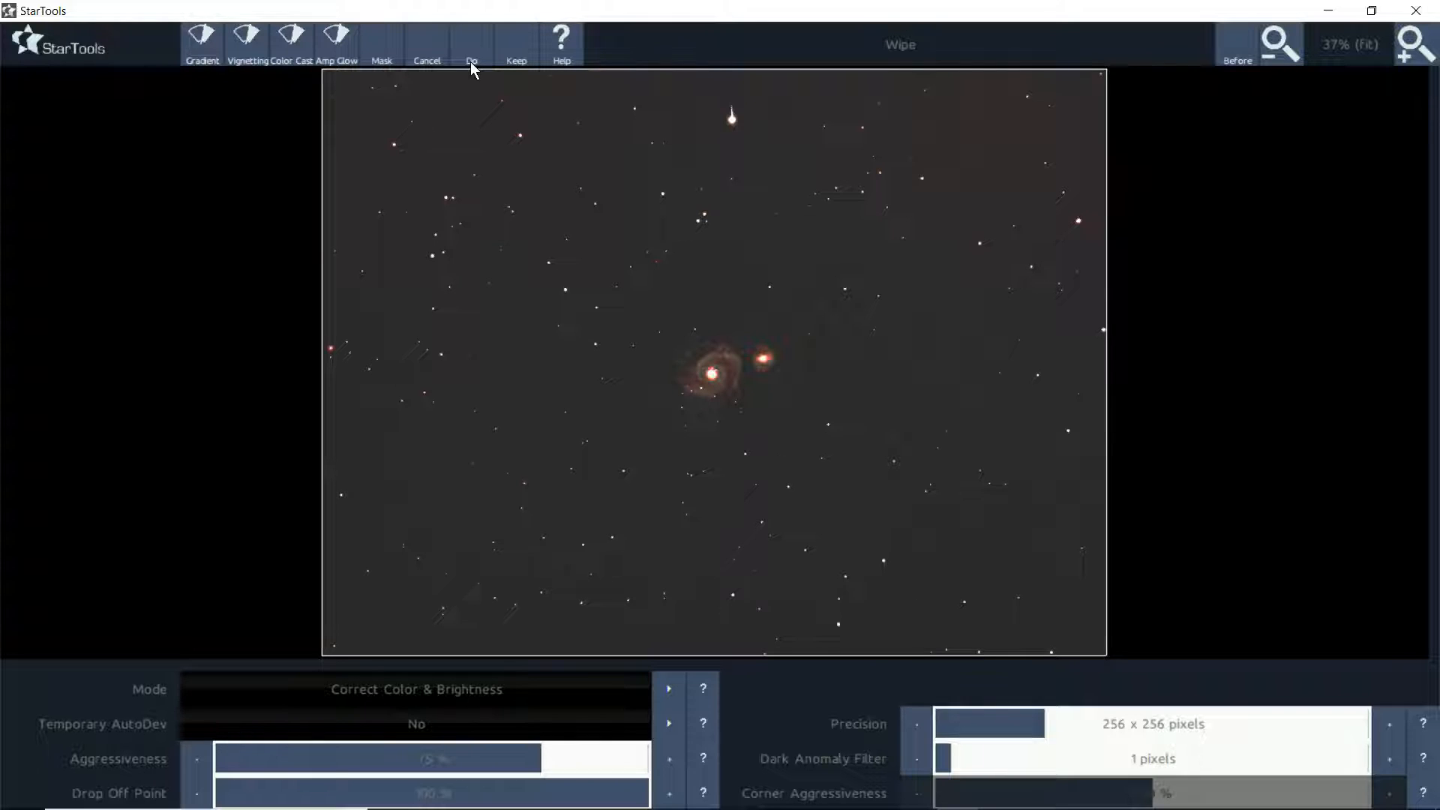
left_click(526, 42)
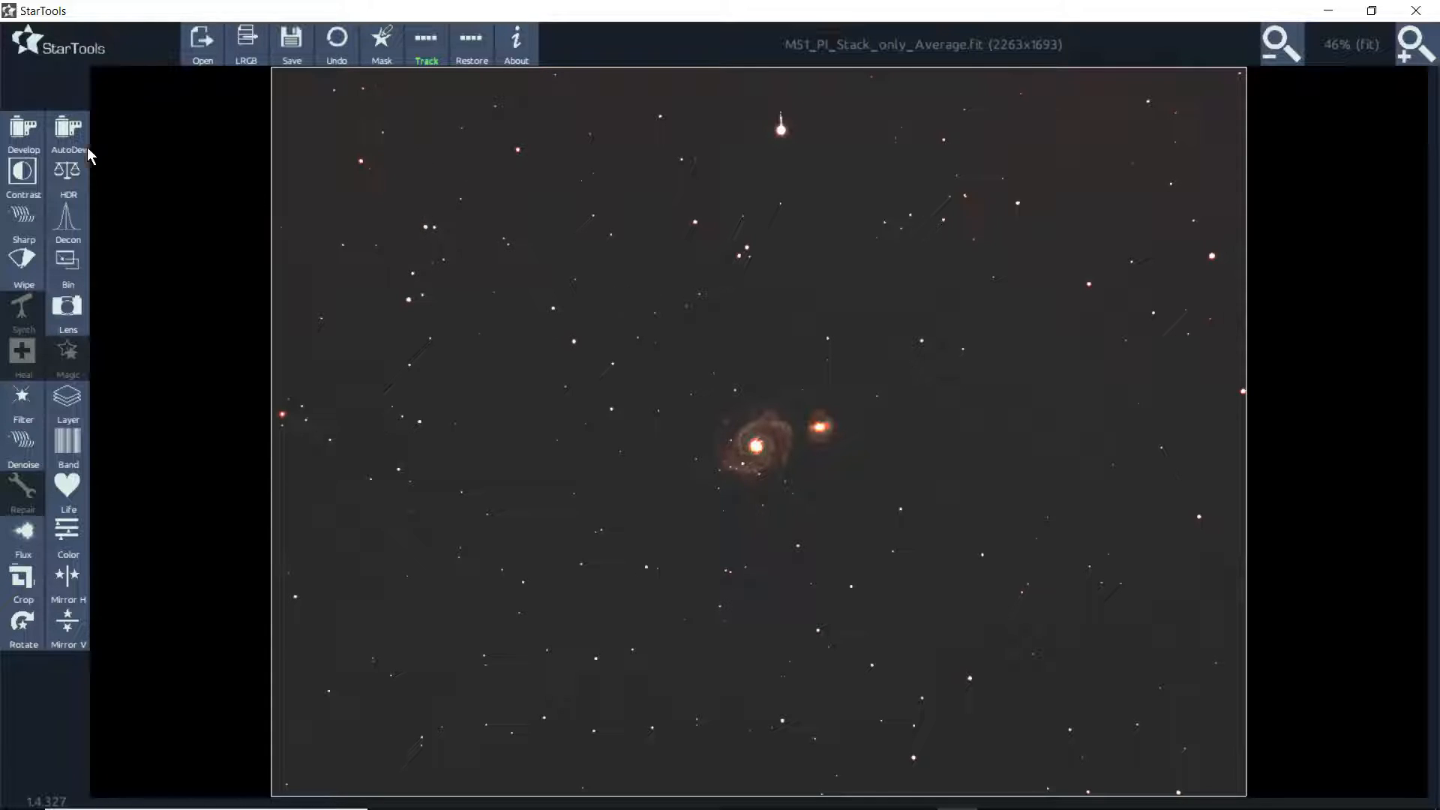
left_click(69, 136)
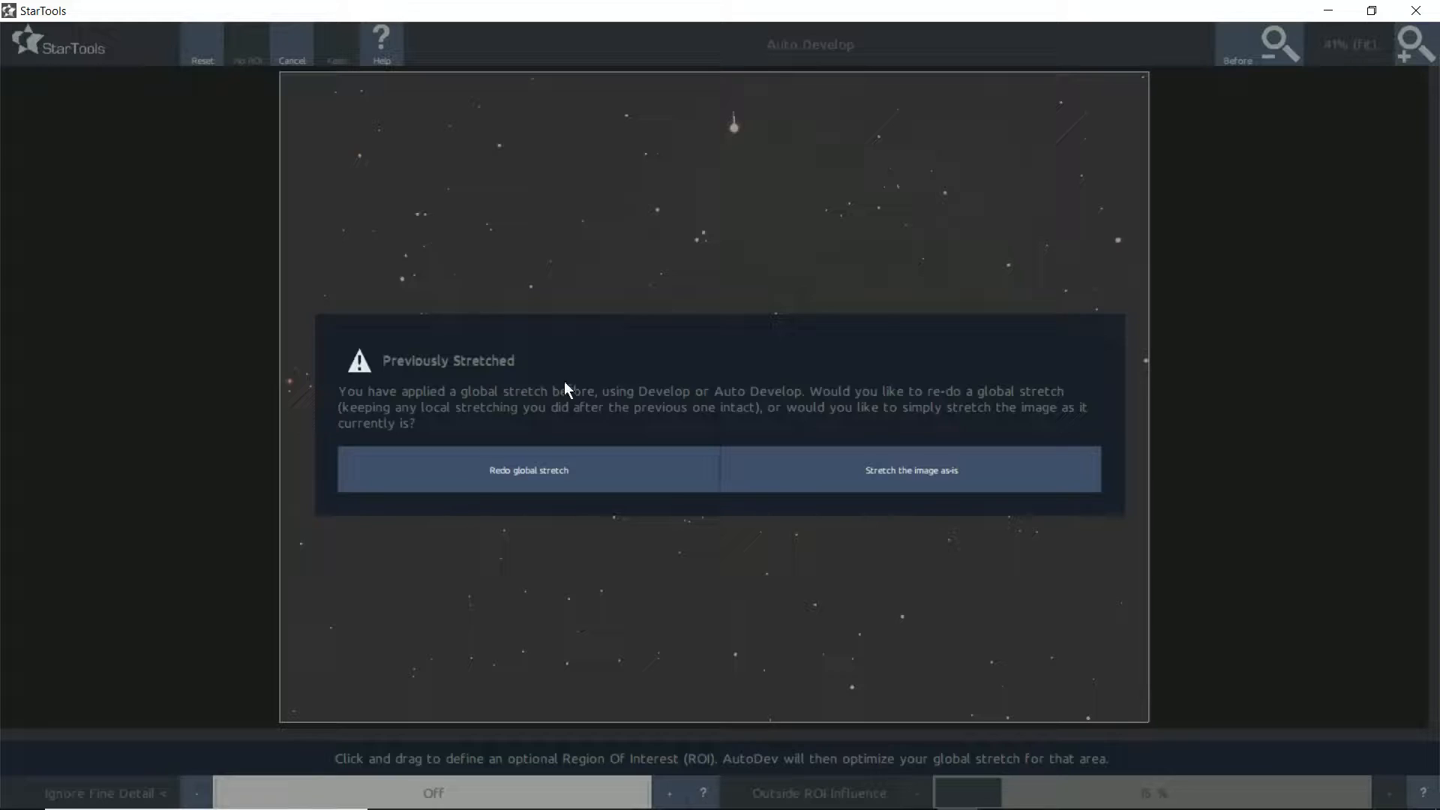
left_click(631, 476)
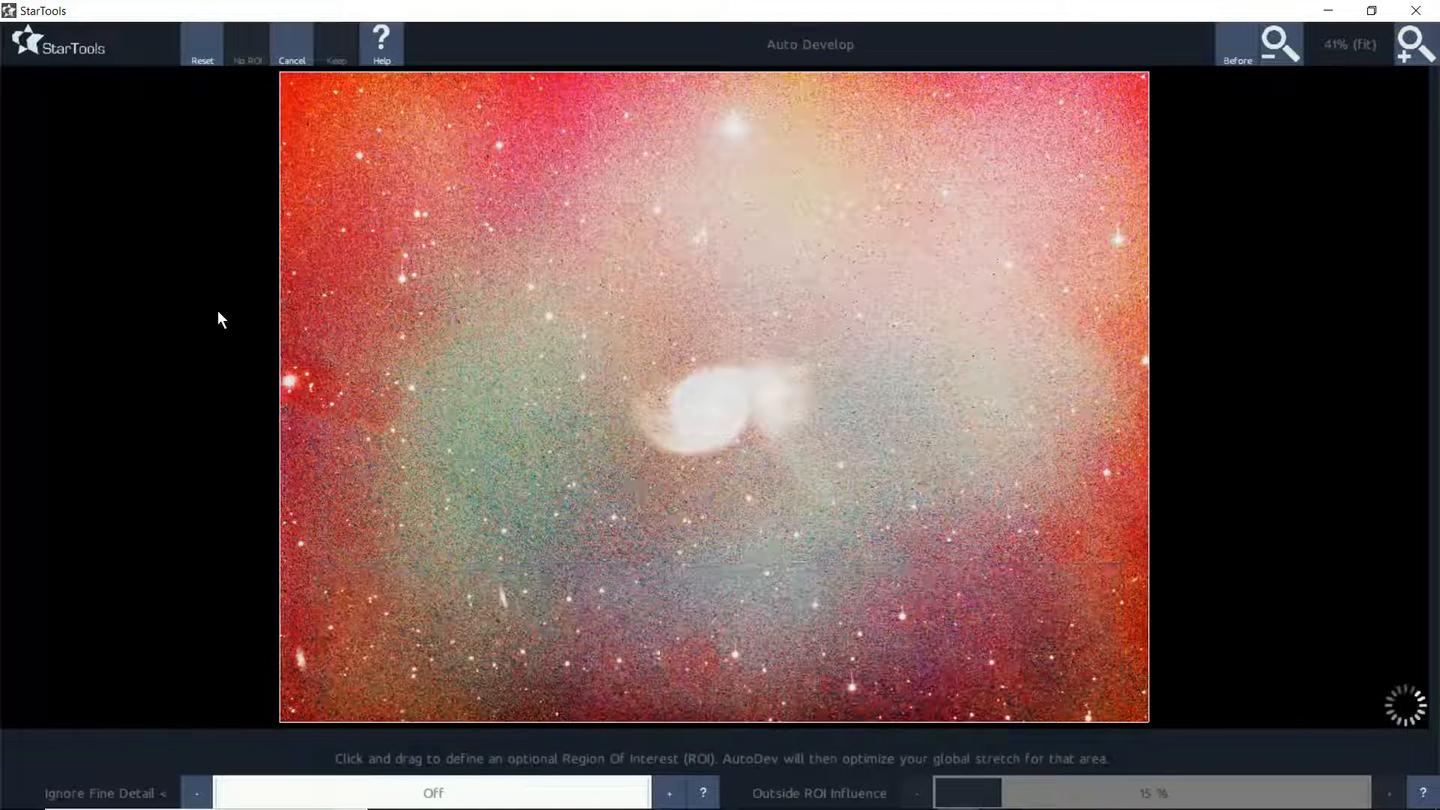
left_click_drag(617, 333, 819, 500)
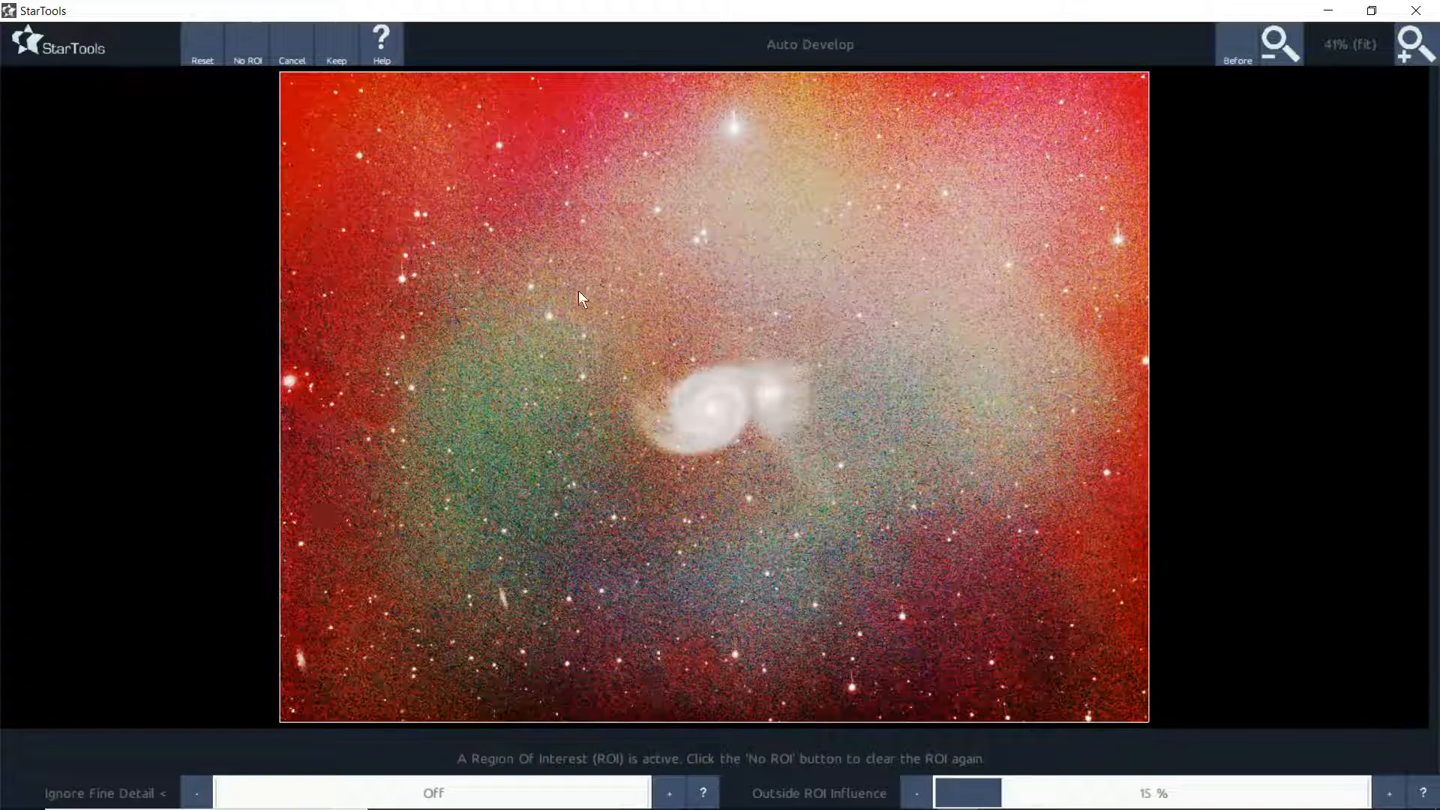
left_click_drag(702, 422, 718, 436)
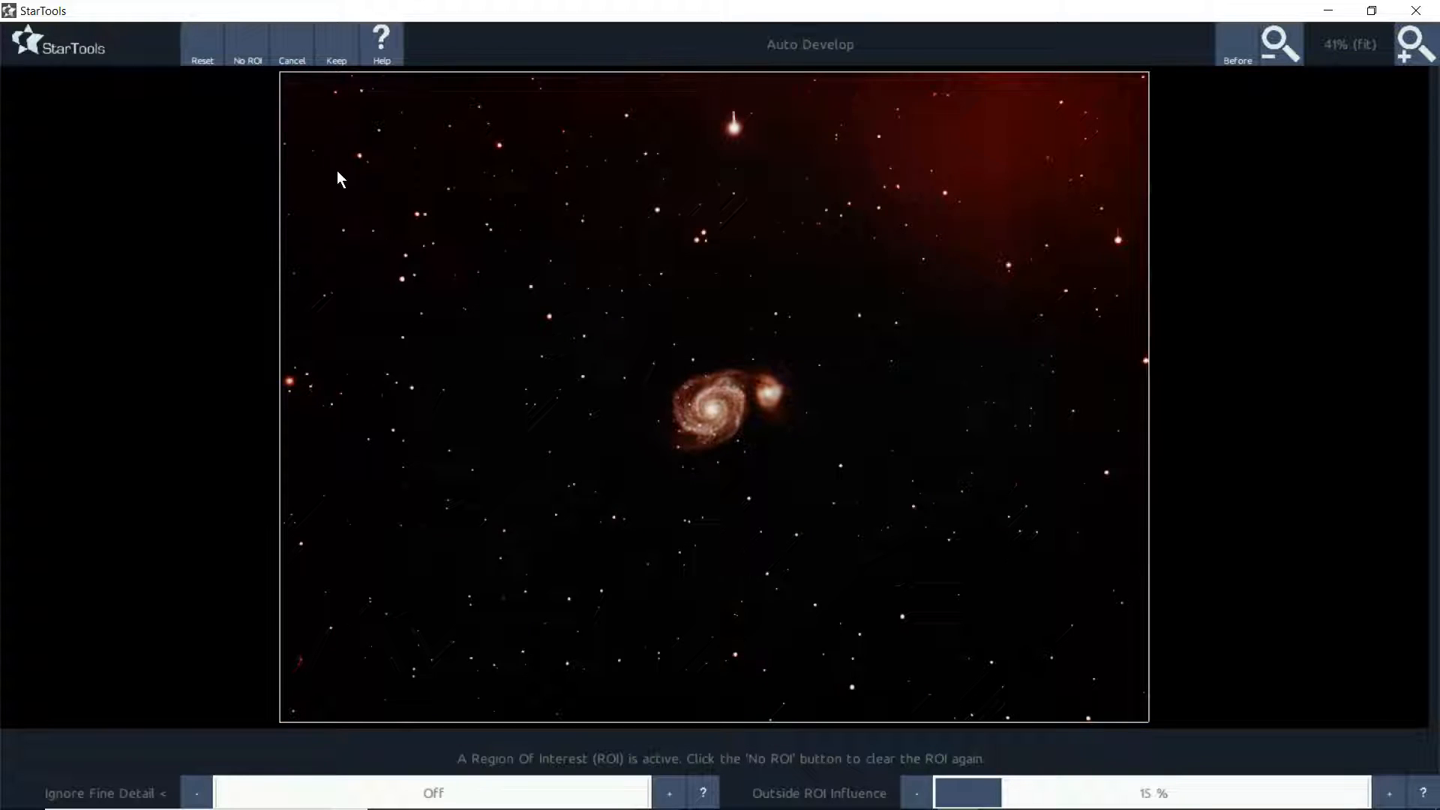
left_click_drag(651, 349, 790, 508)
left_click(336, 45)
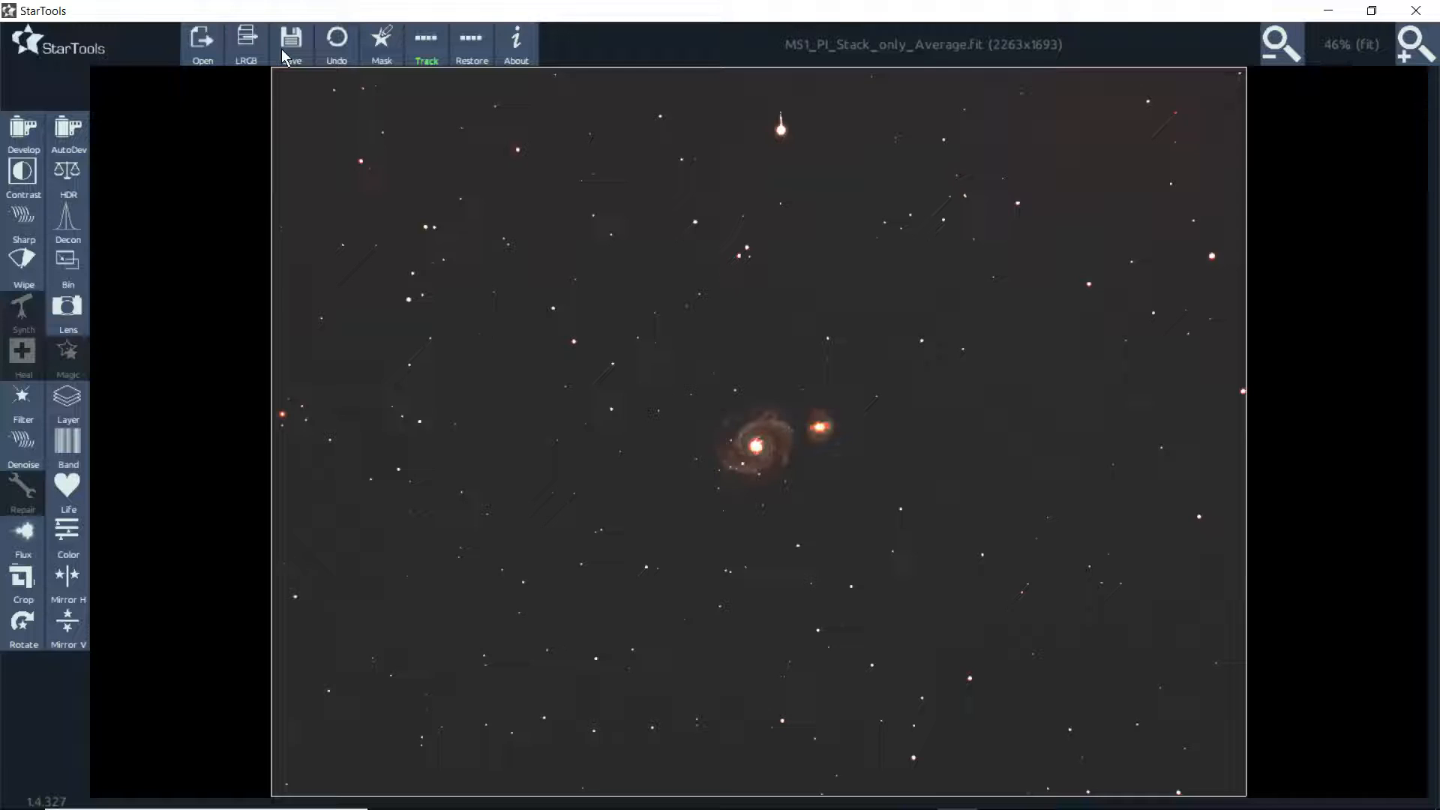
- Undo the first wipe and redo it with a 5-pixel Dark Anomaly Filter
left_click(332, 59)
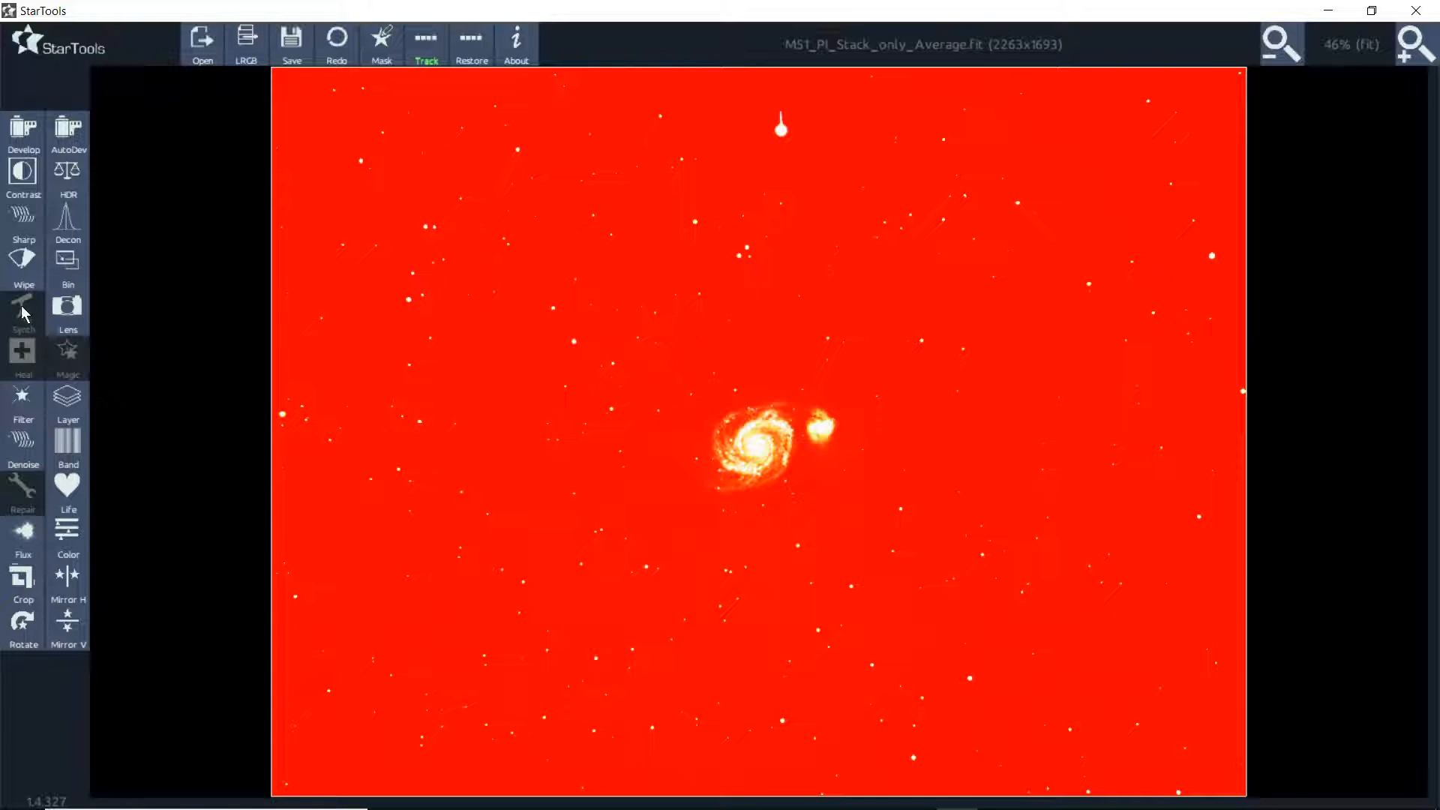
left_click(33, 267)
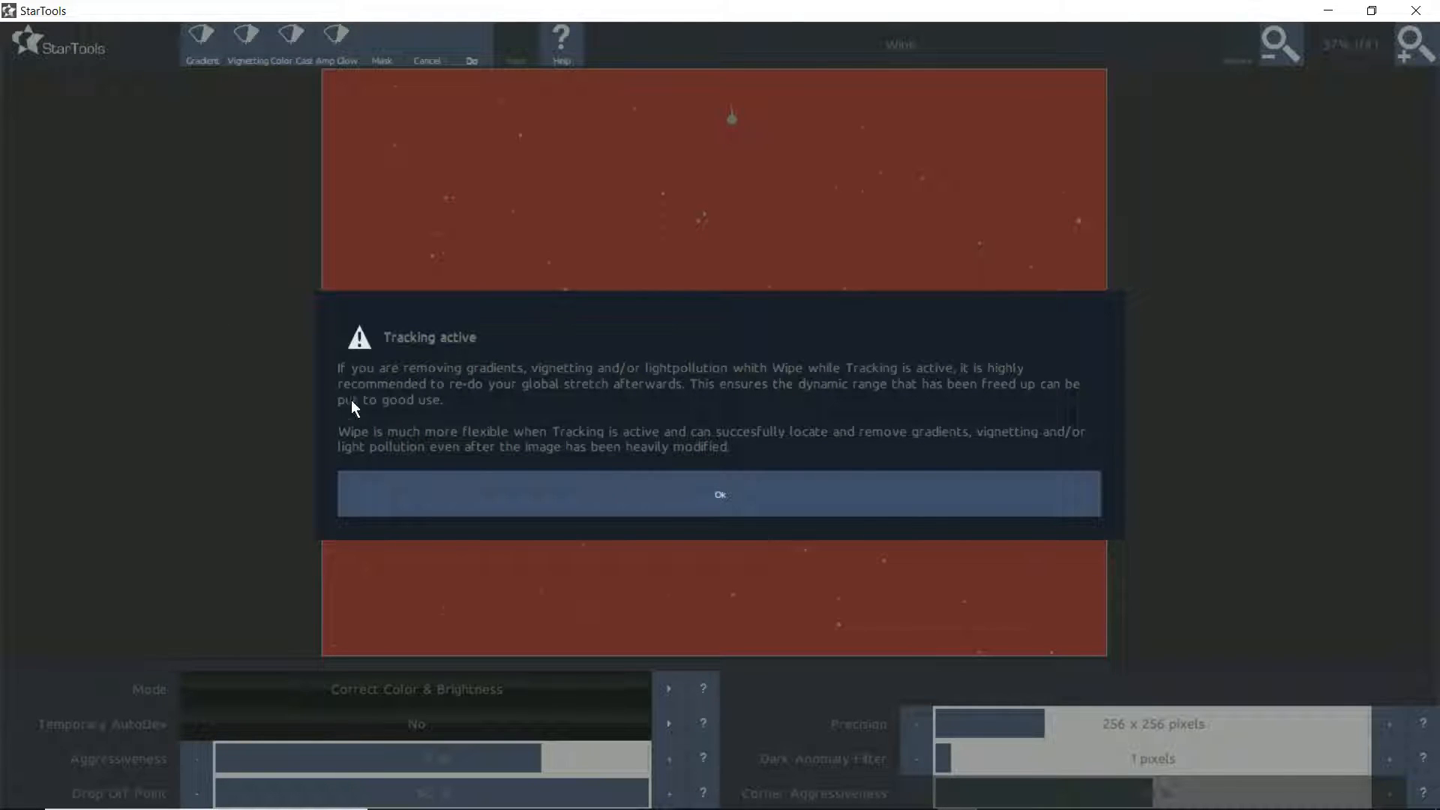
left_click(614, 506)
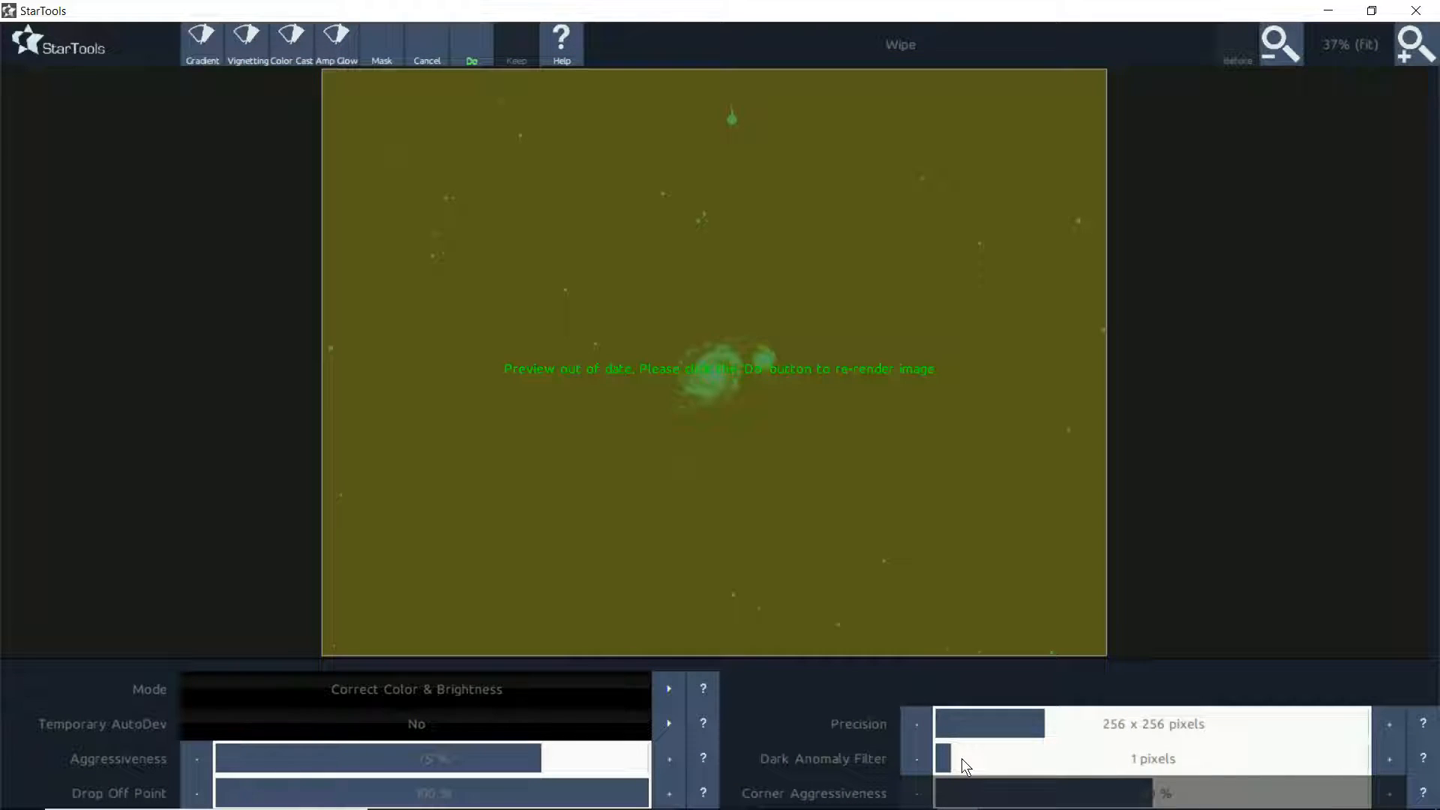
left_click_drag(962, 758, 1011, 753)
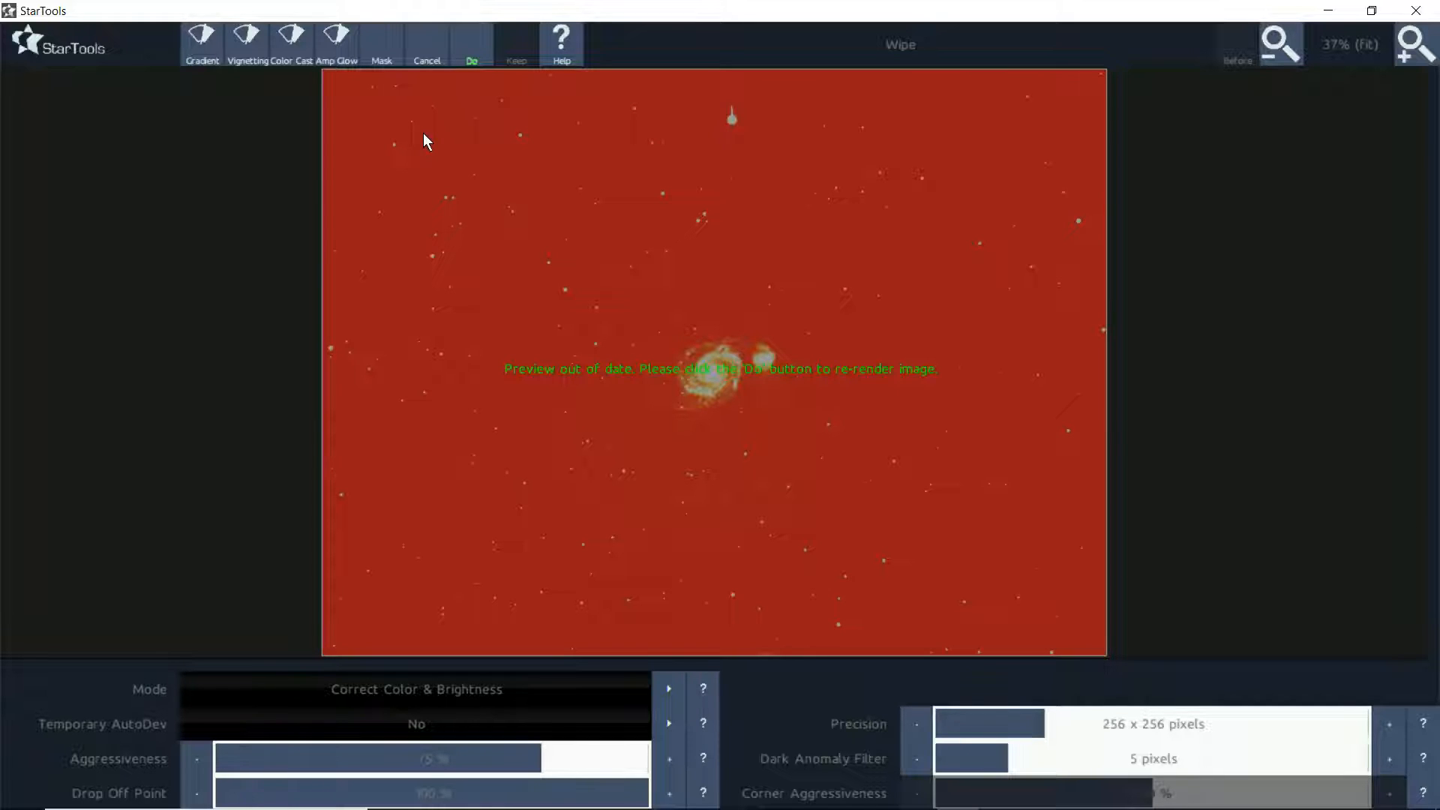
left_click(462, 46)
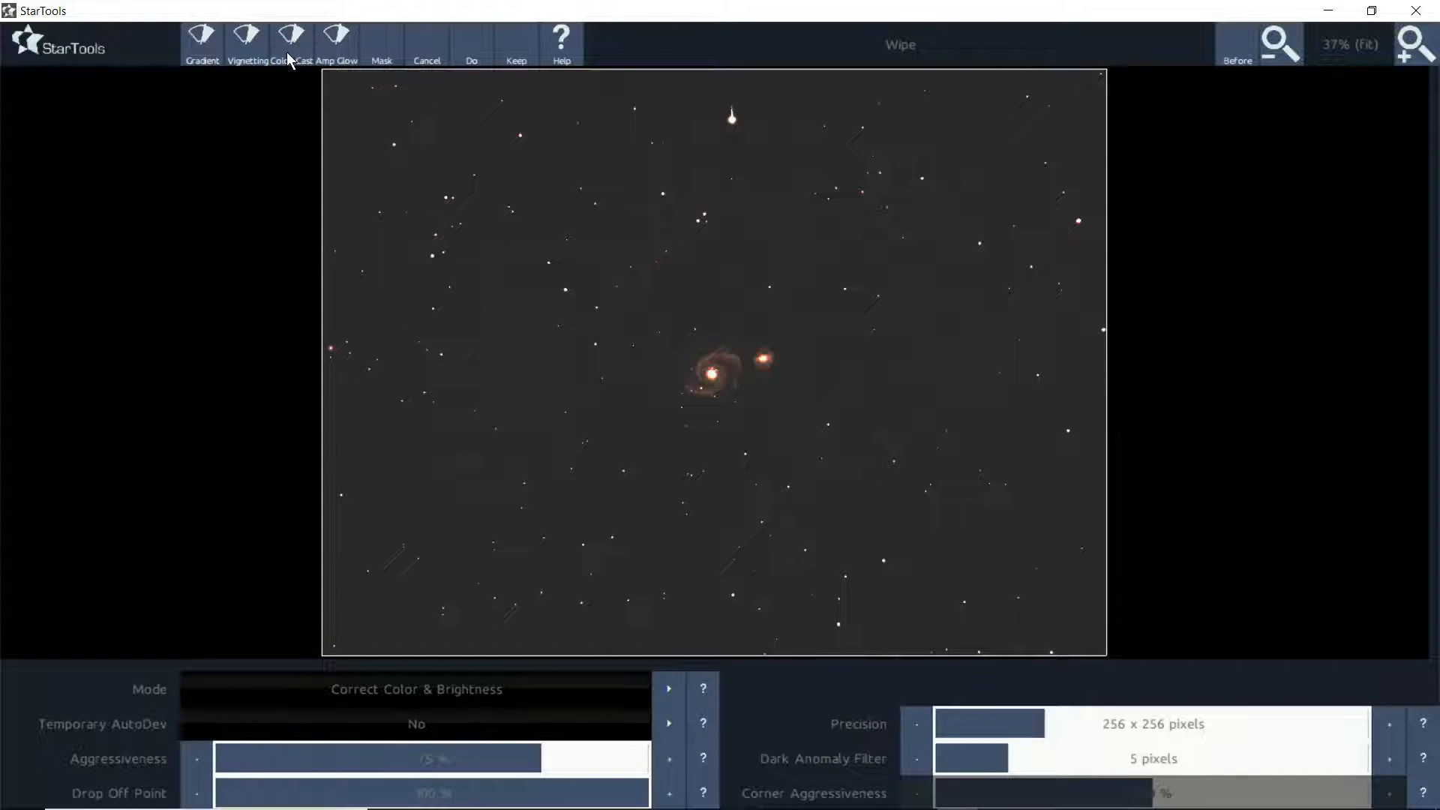
left_click(514, 60)
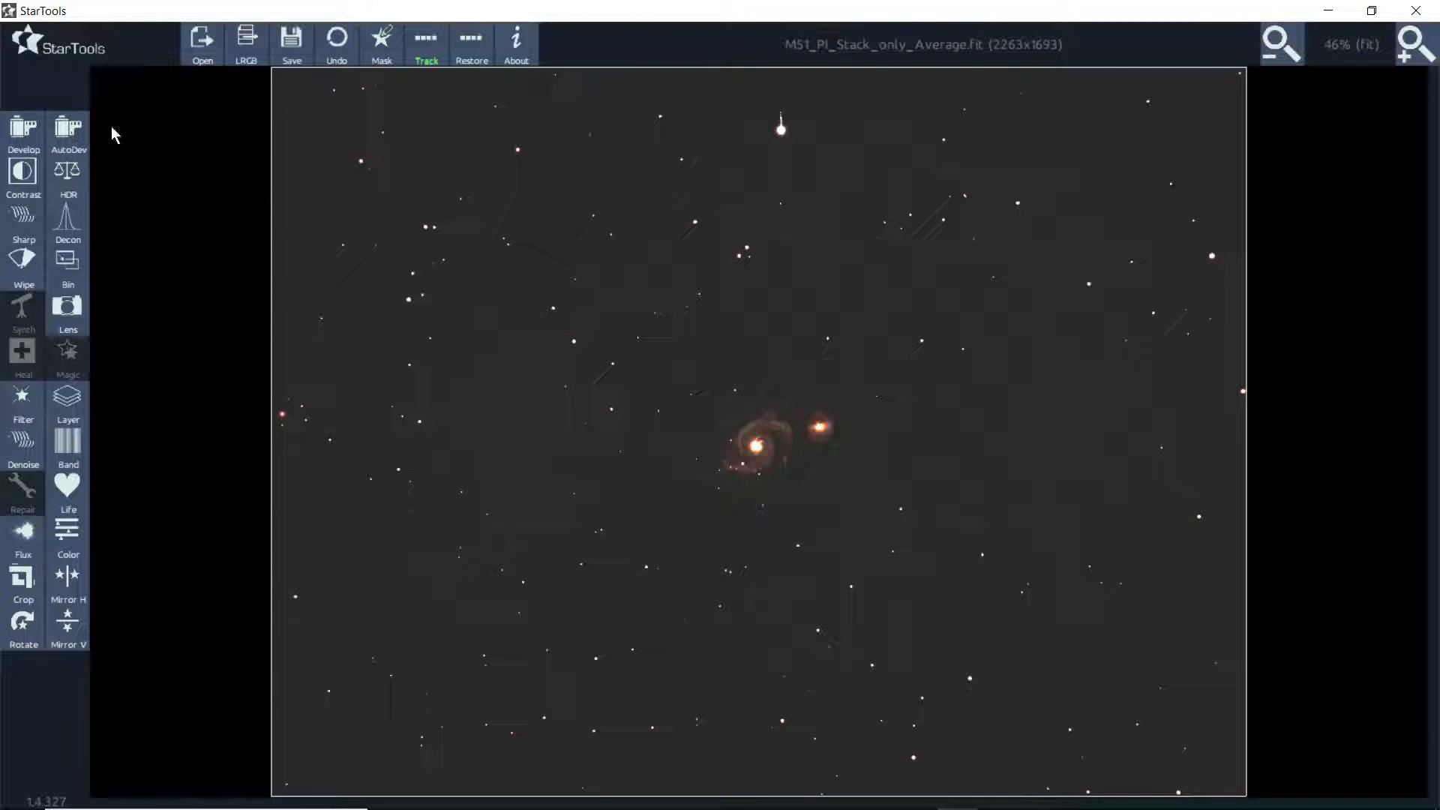
- Abandon a redone Auto Develop stretch and undo the second Wipe pass
left_click(71, 138)
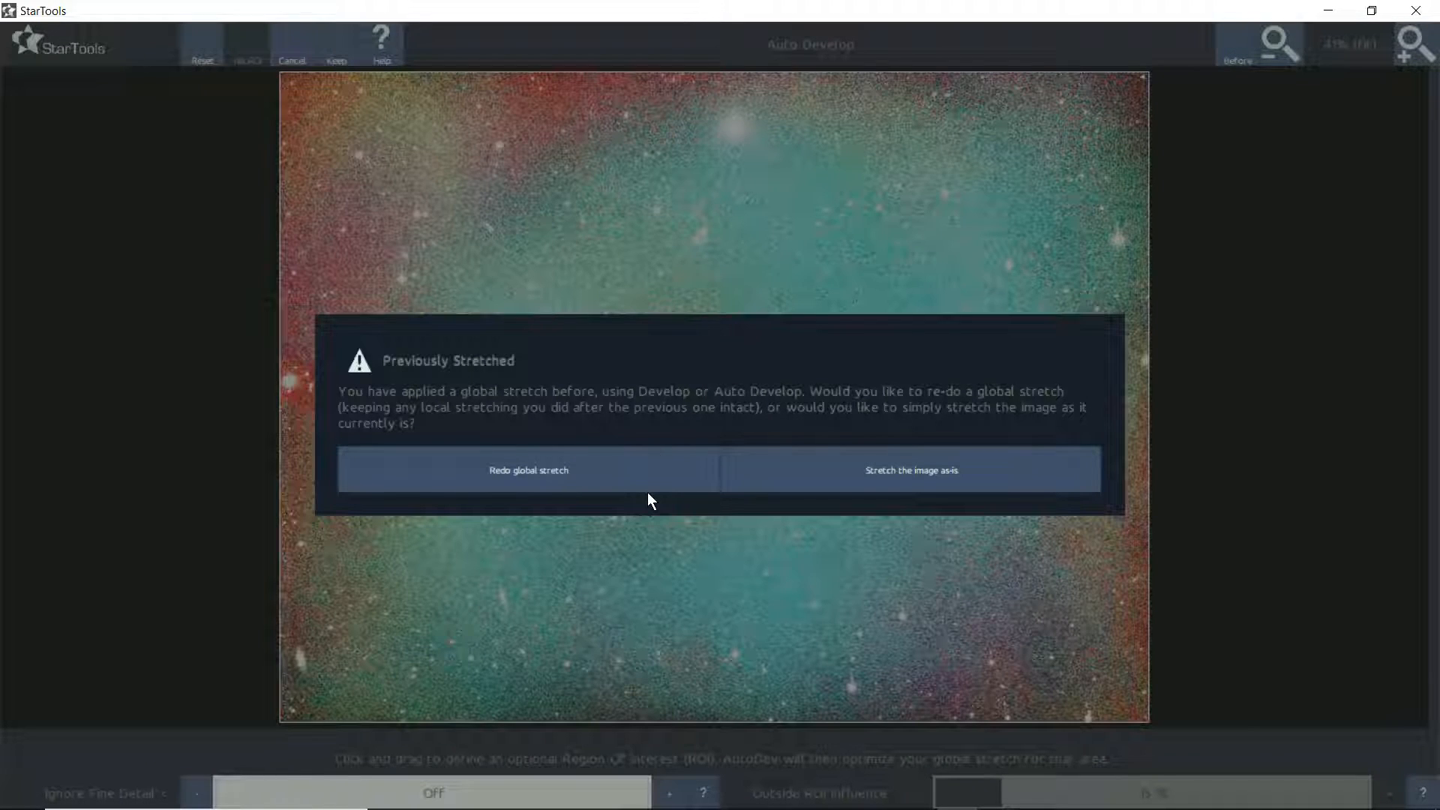
left_click(650, 480)
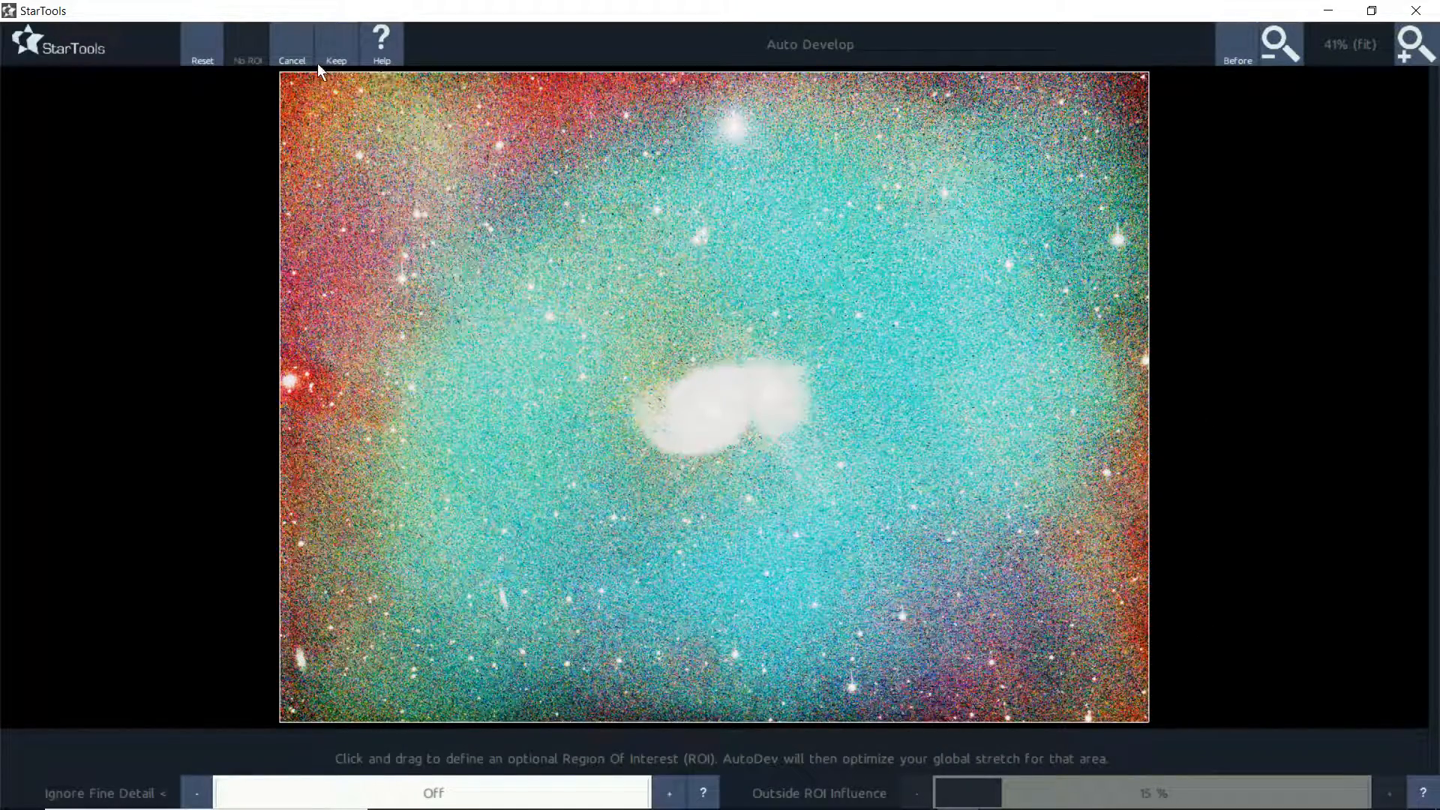
left_click(299, 63)
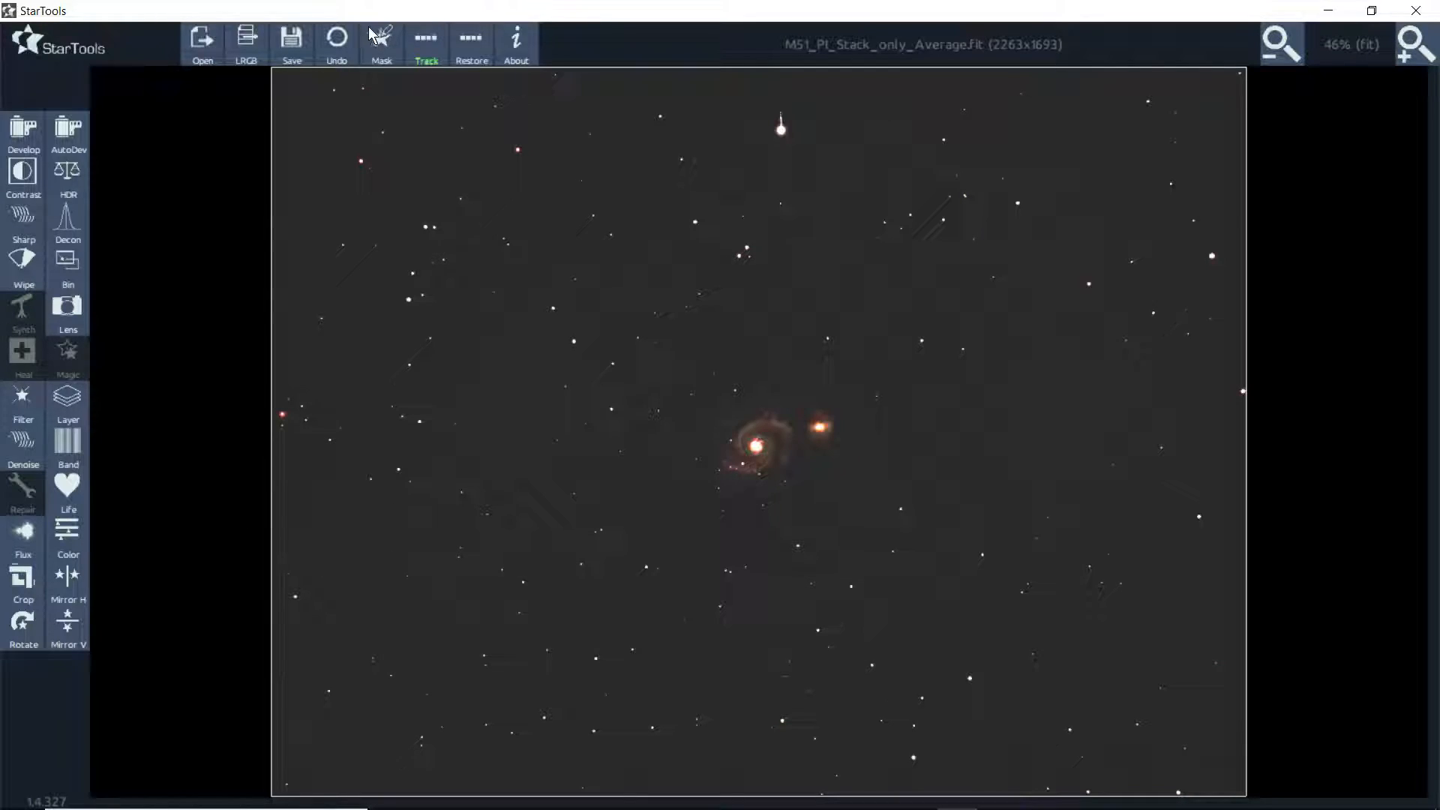
left_click(338, 43)
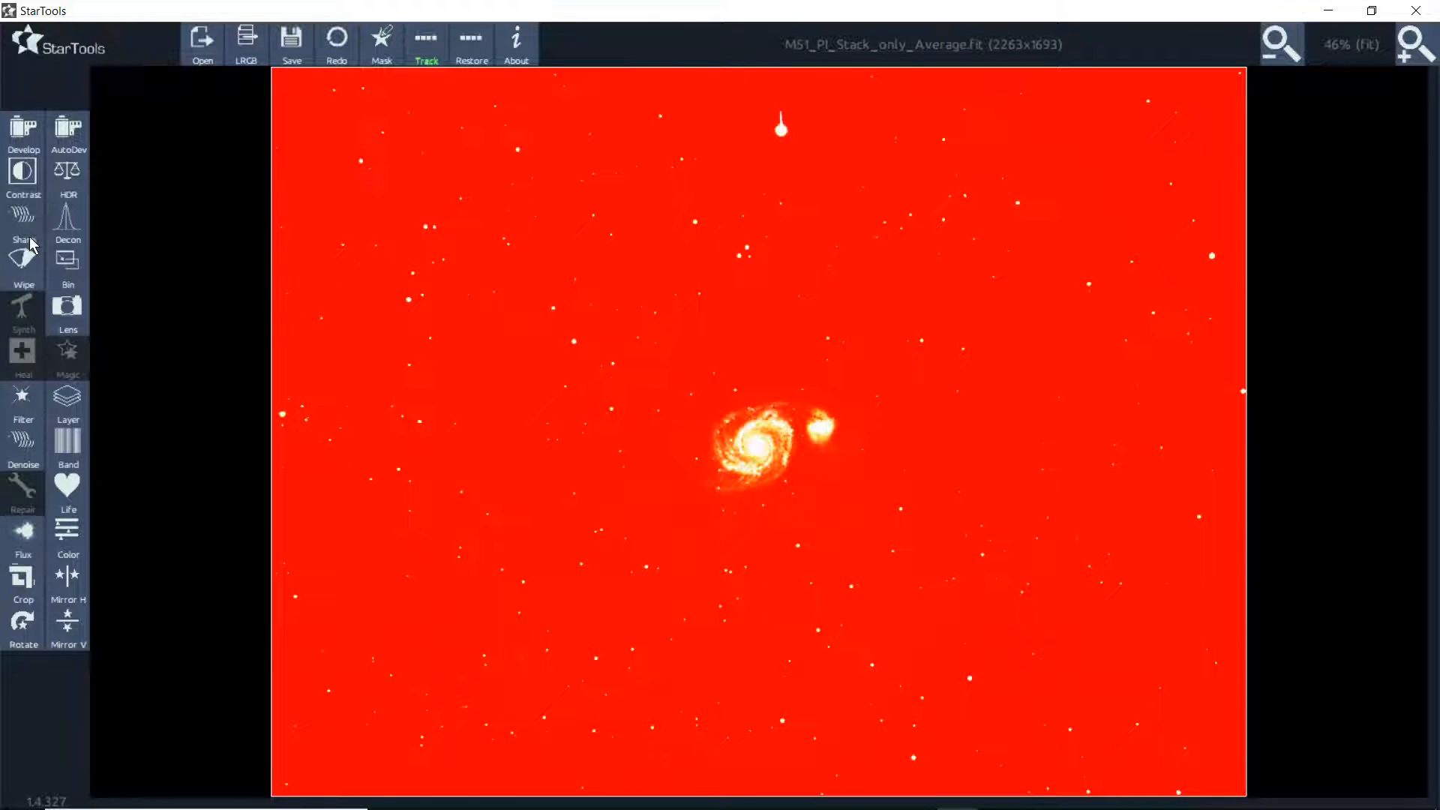
- Render a Wipe using the Color Cast preset and a 5-pixel Dark Anomaly Filter
left_click(22, 266)
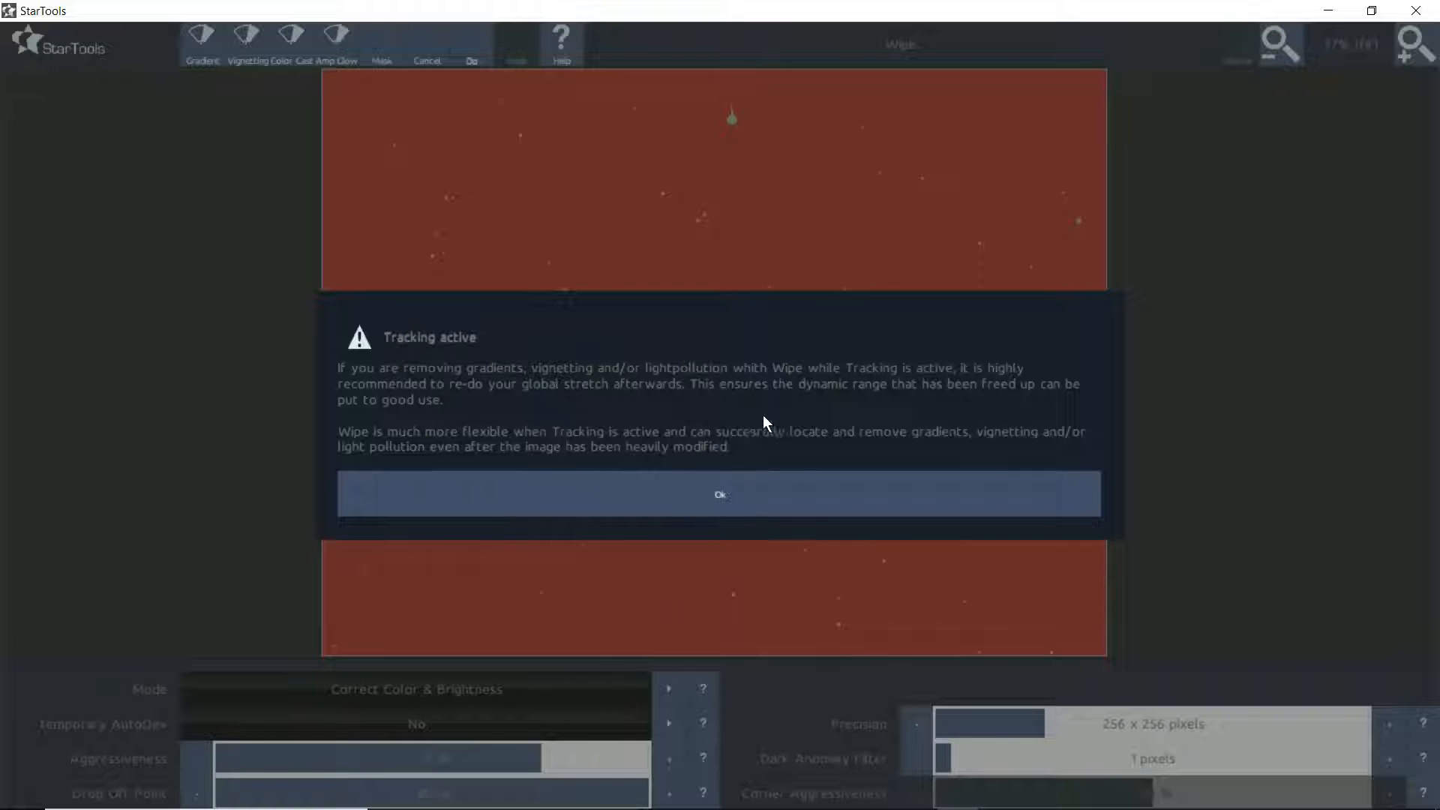
left_click(639, 481)
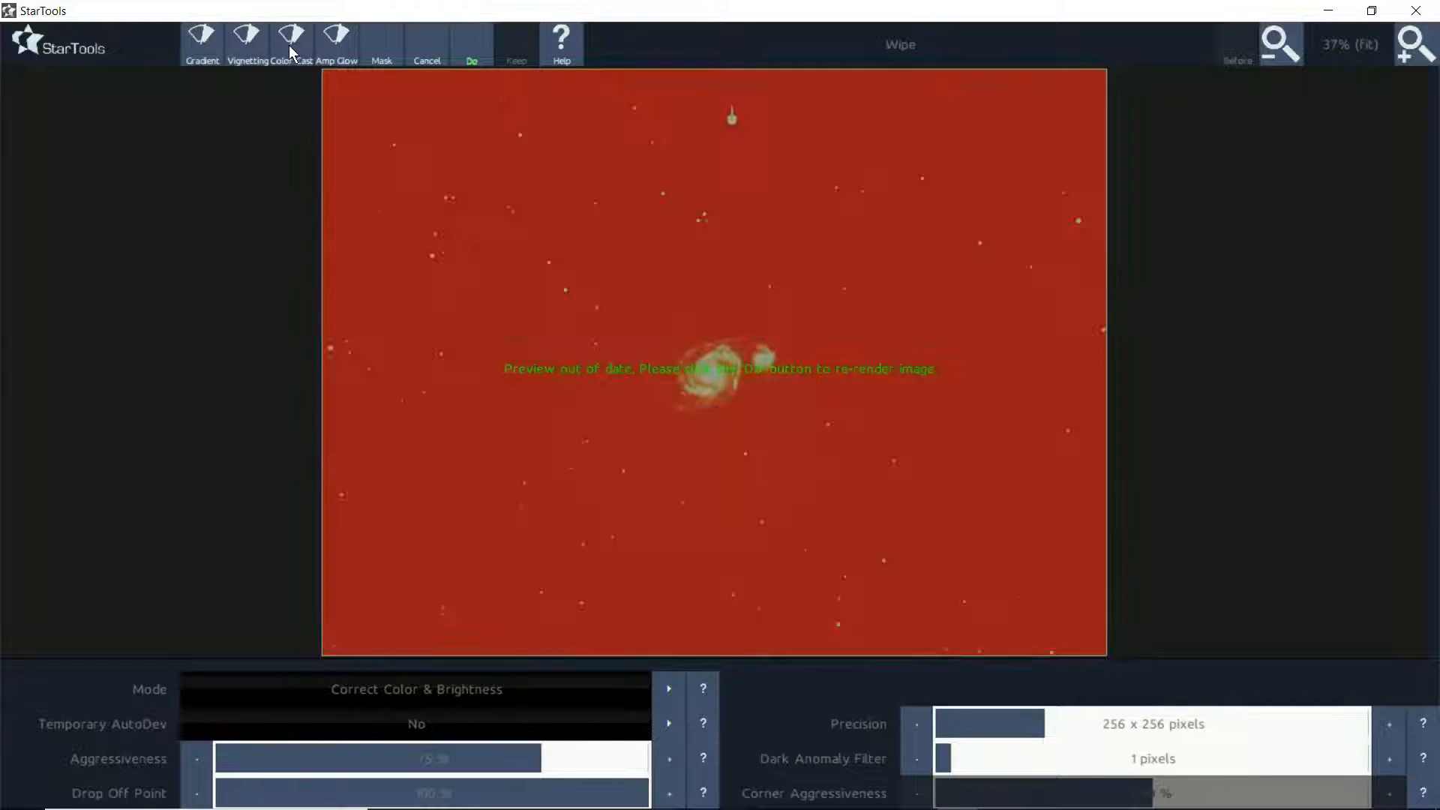
left_click(289, 45)
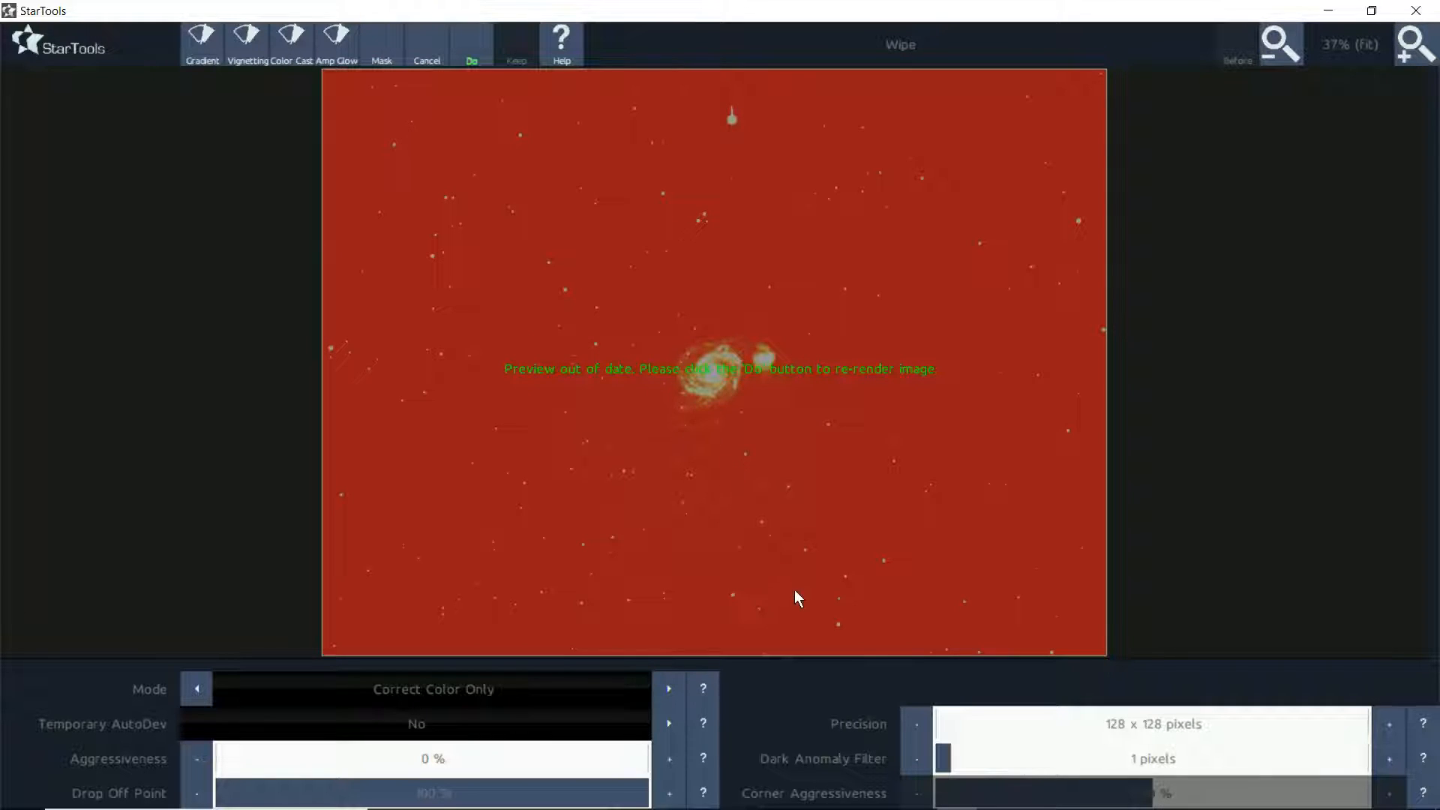
left_click_drag(977, 757, 997, 758)
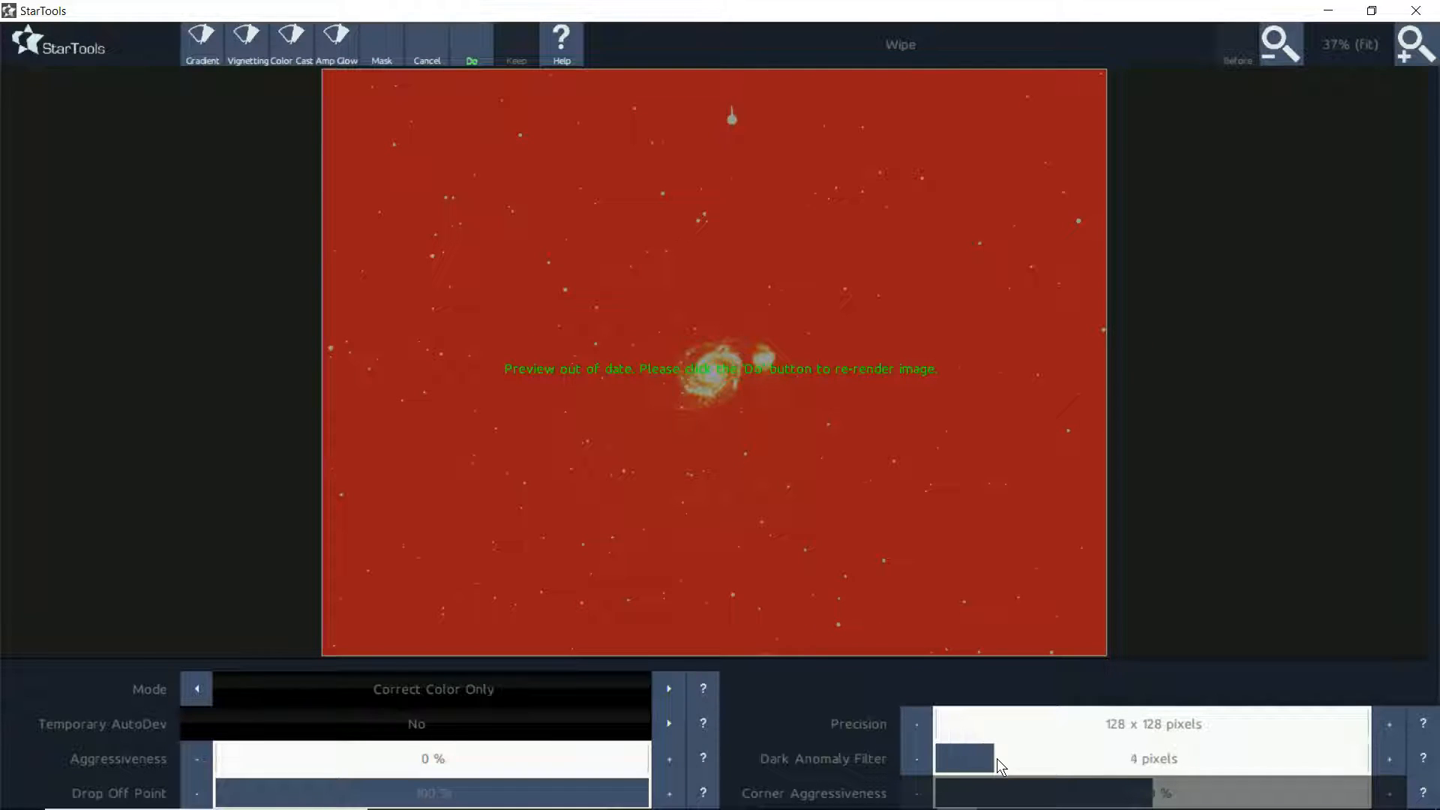
left_click(1004, 758)
left_click(476, 48)
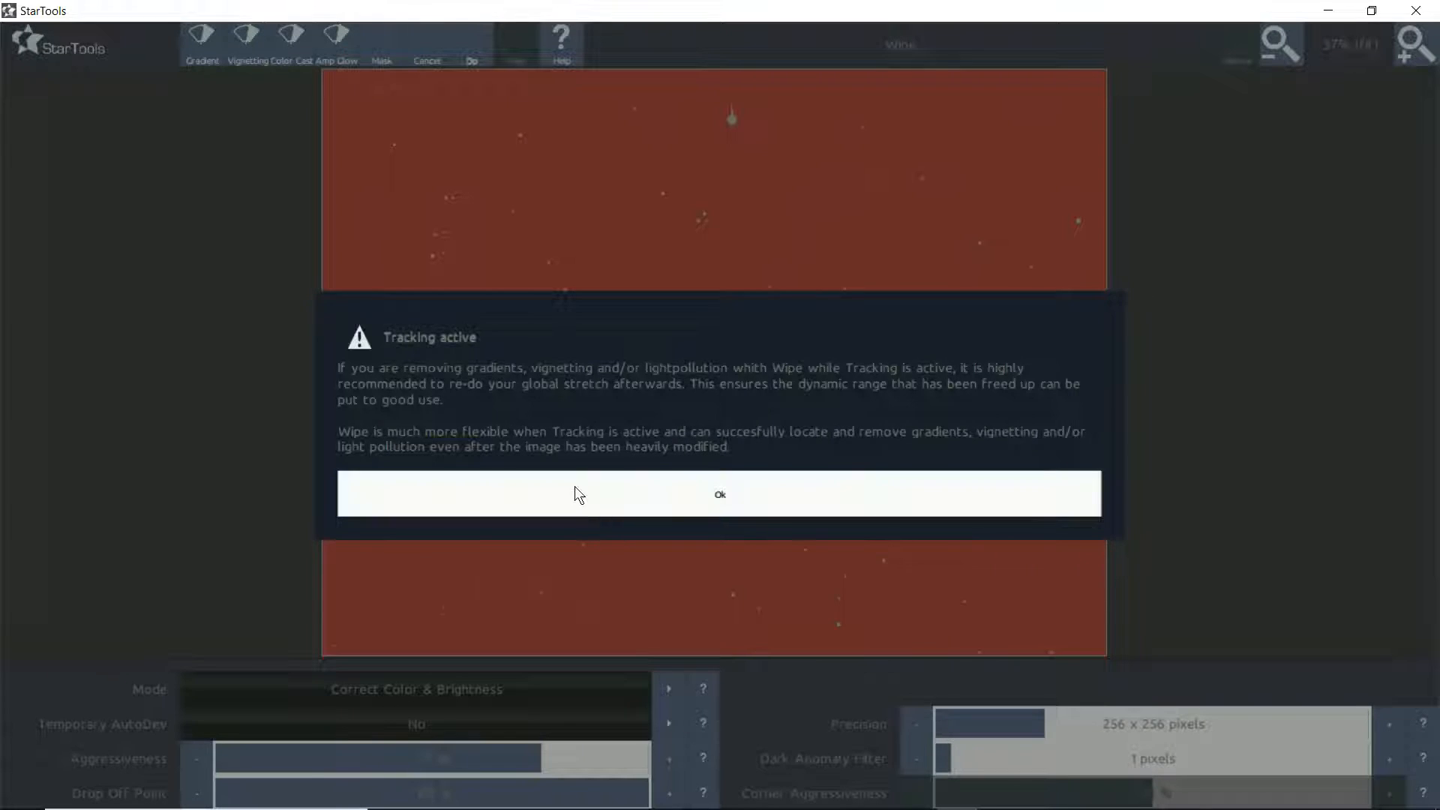
- Switch Wipe to the Vignetting preset, keeping the 5-pixel filter, and keep the result
left_click(575, 492)
left_click_drag(977, 765, 1004, 758)
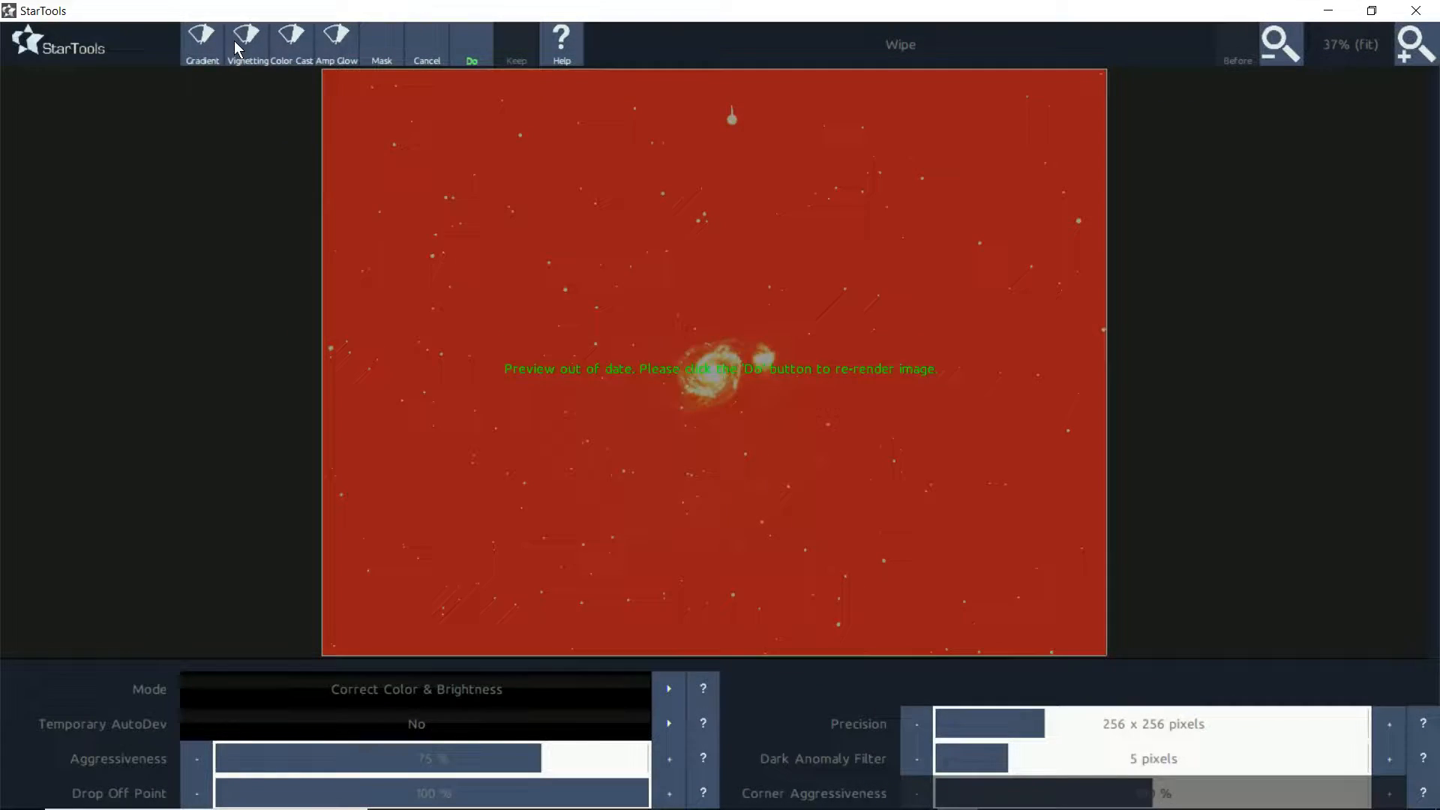
left_click(236, 42)
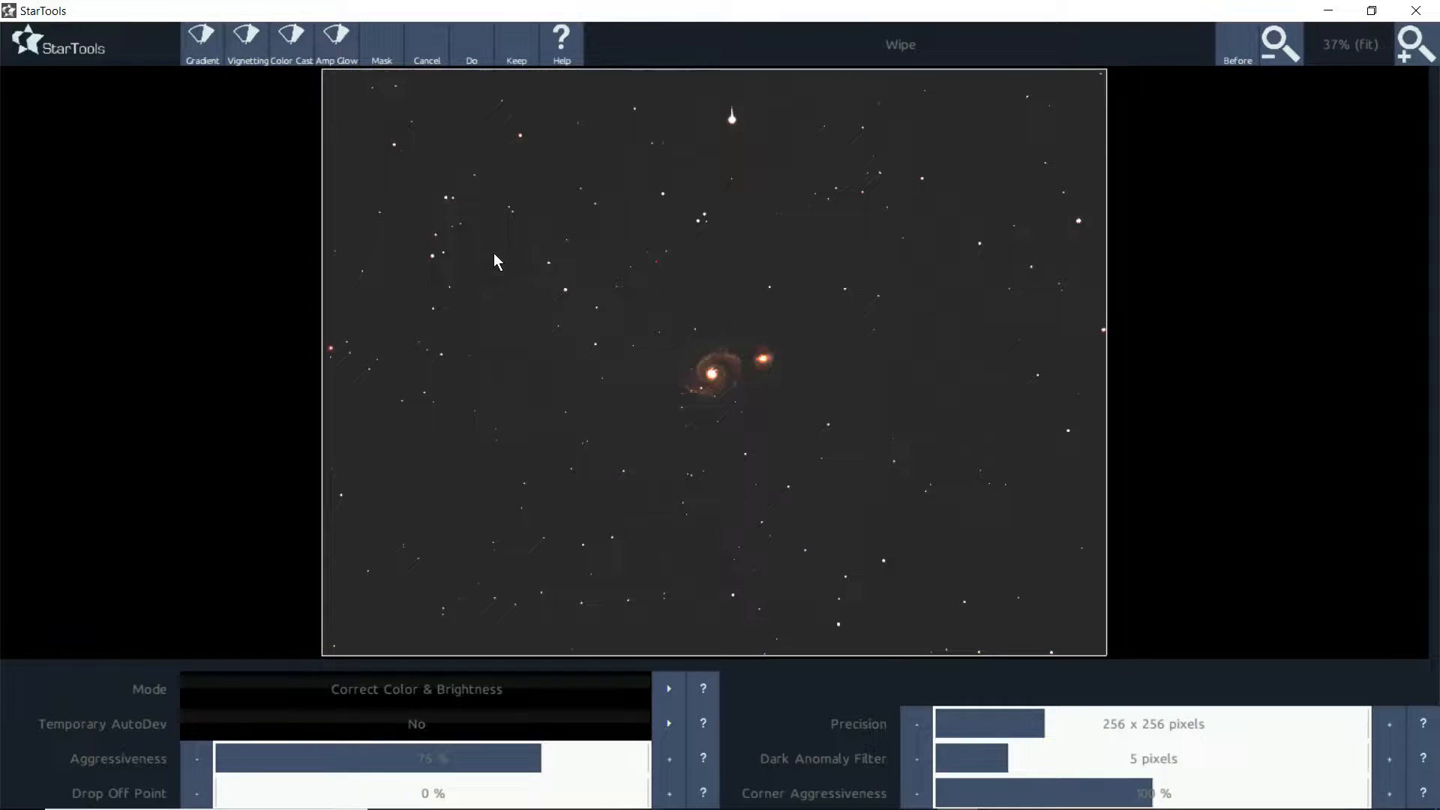
left_click(472, 48)
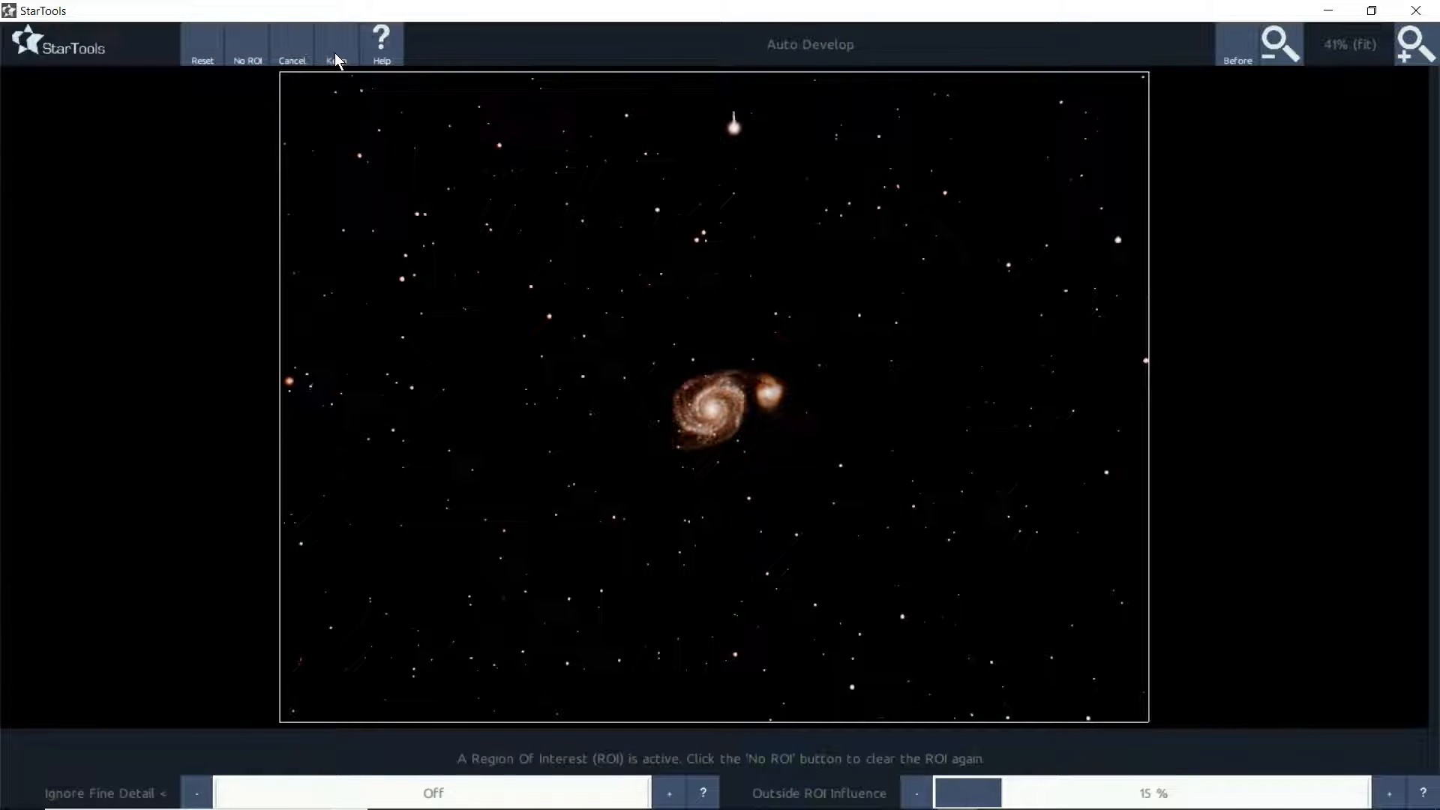
- Discard the Auto Develop stretch and home in a Develop stretch at gamma 0.90
left_click(285, 58)
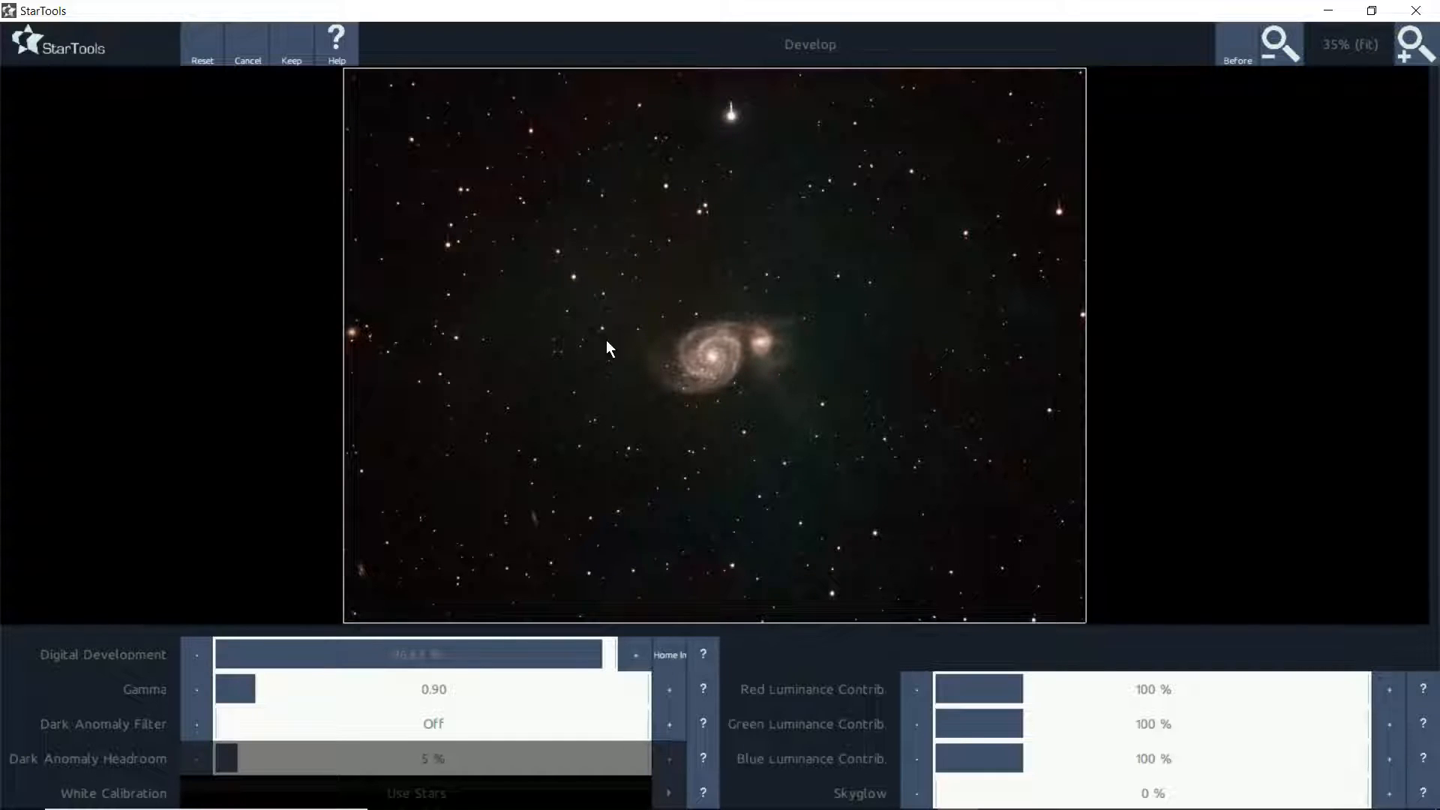
left_click(636, 652)
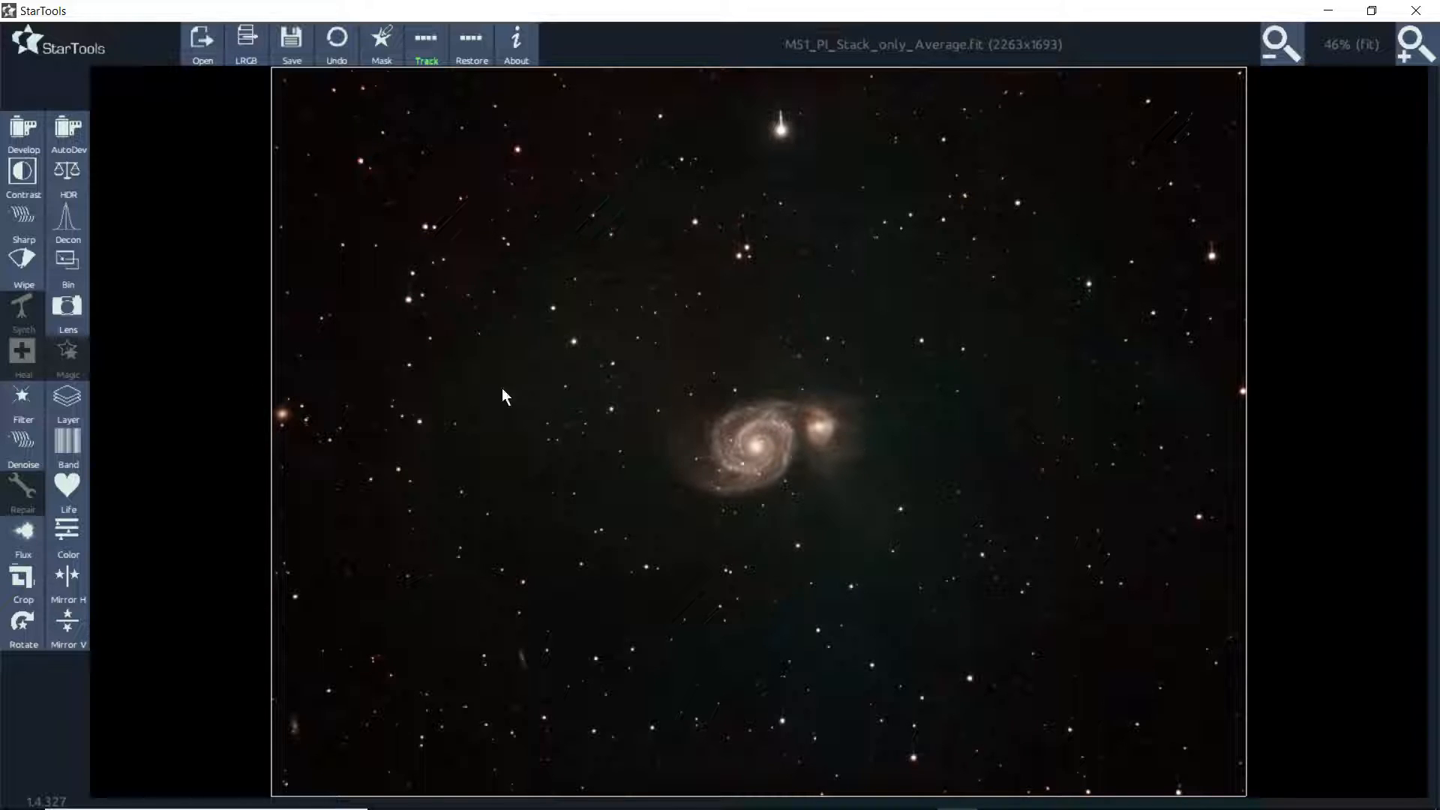
- Open Decon at 1.5-pixel radius and 6 iterations, zooming the preview out to the galaxy
left_click(68, 226)
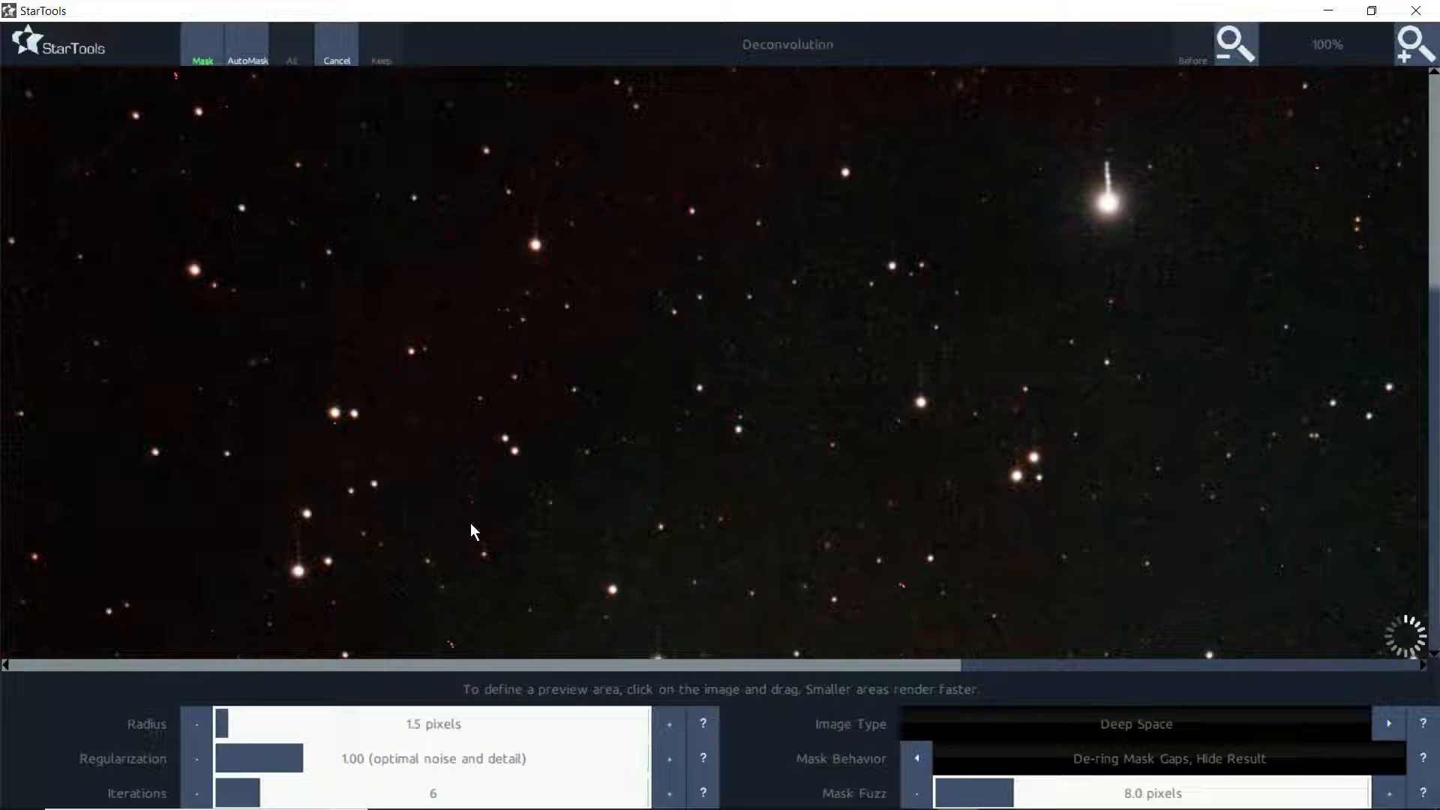
left_click(1236, 53)
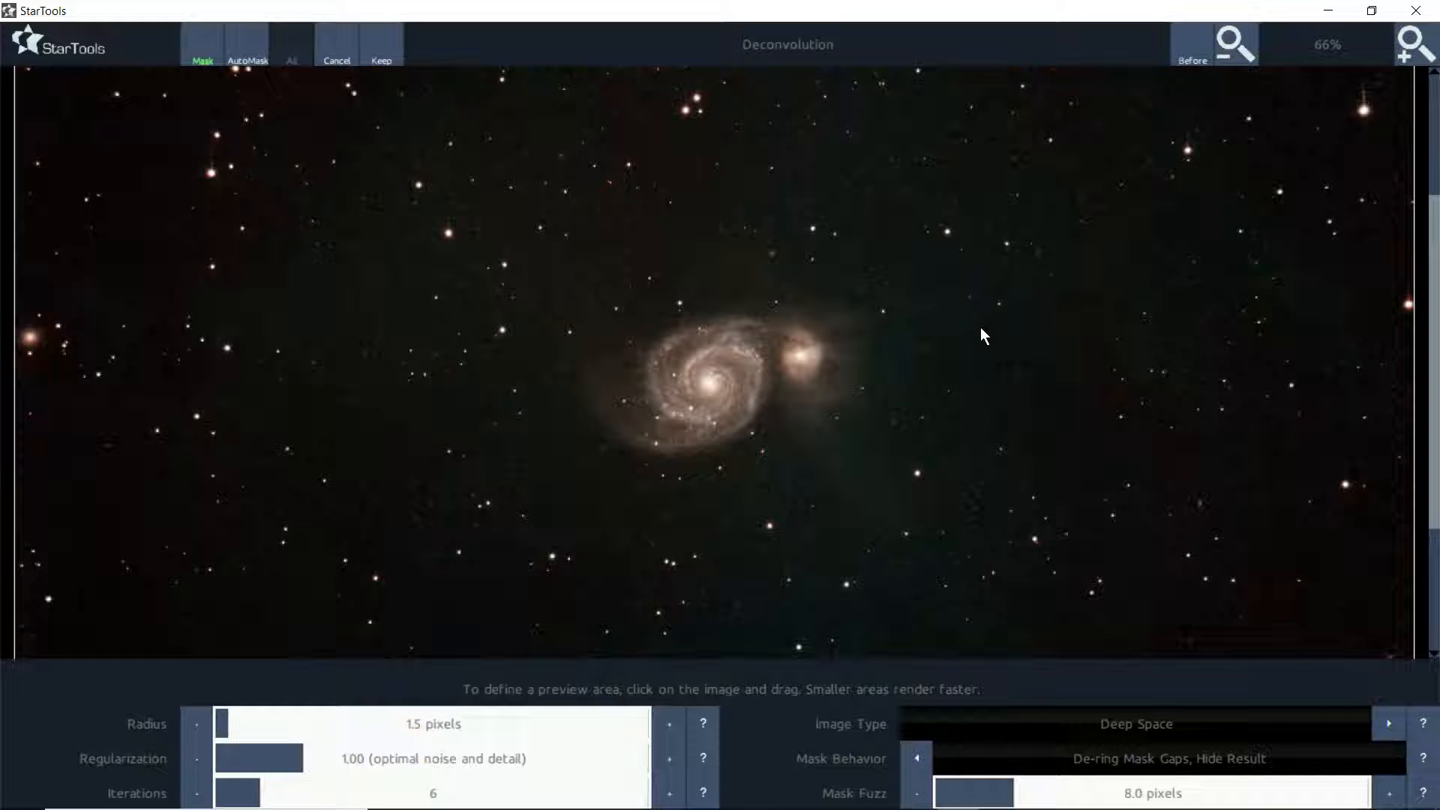
left_click(1232, 47)
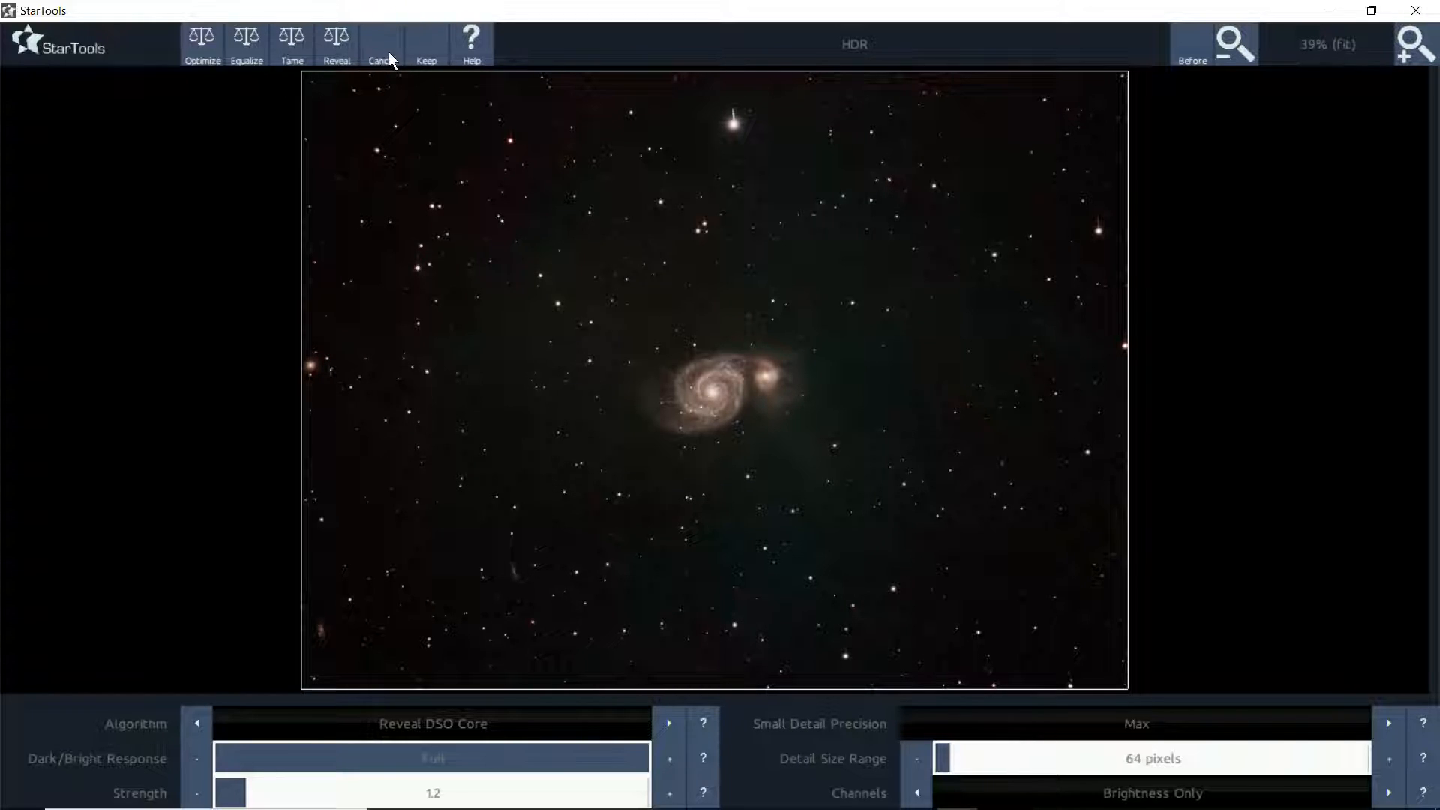
- Apply the HDR Reveal DSO Core preset, compare before/after, zoom in on the galaxy, and keep it
left_click(1198, 50)
left_click(326, 53)
left_click(1413, 47)
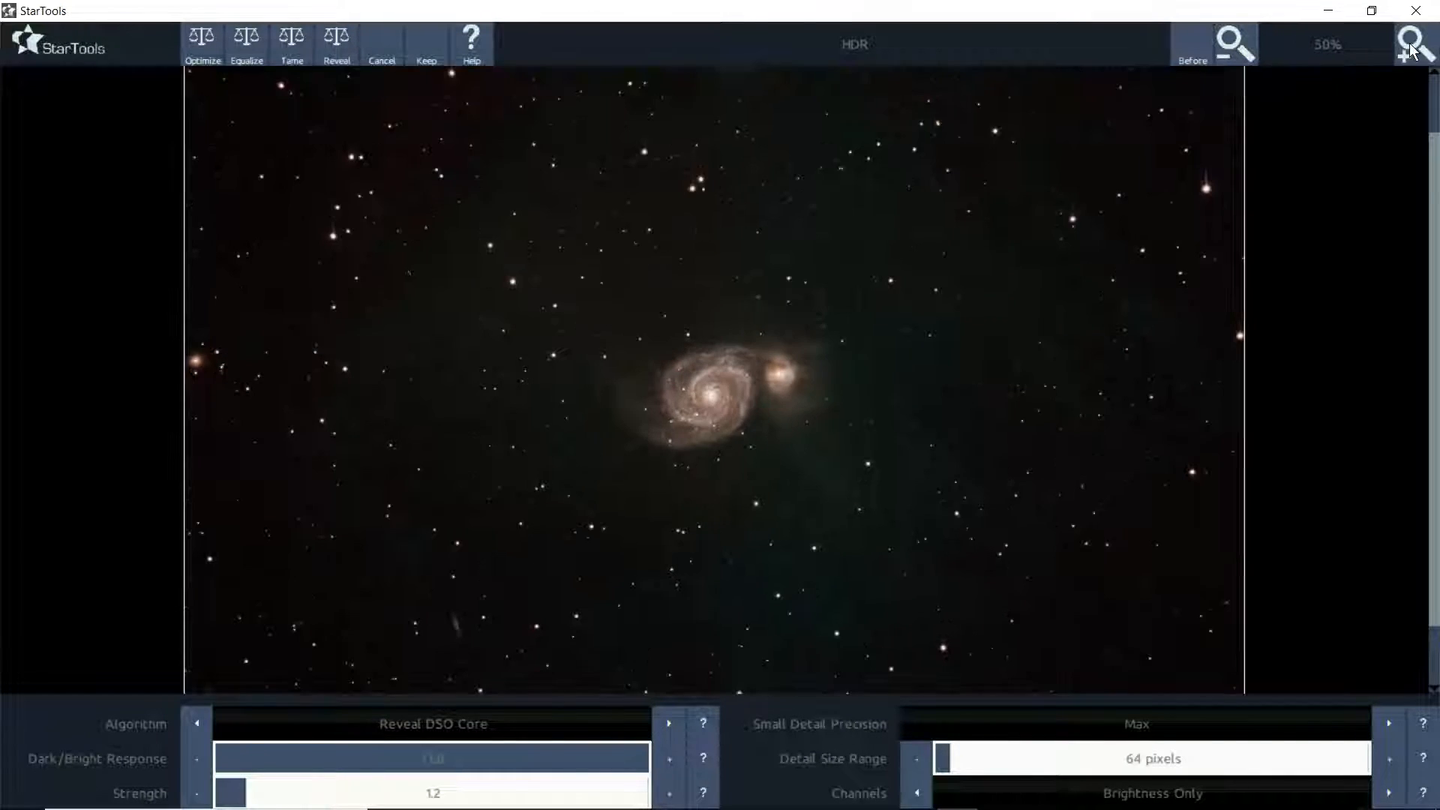
left_click(426, 52)
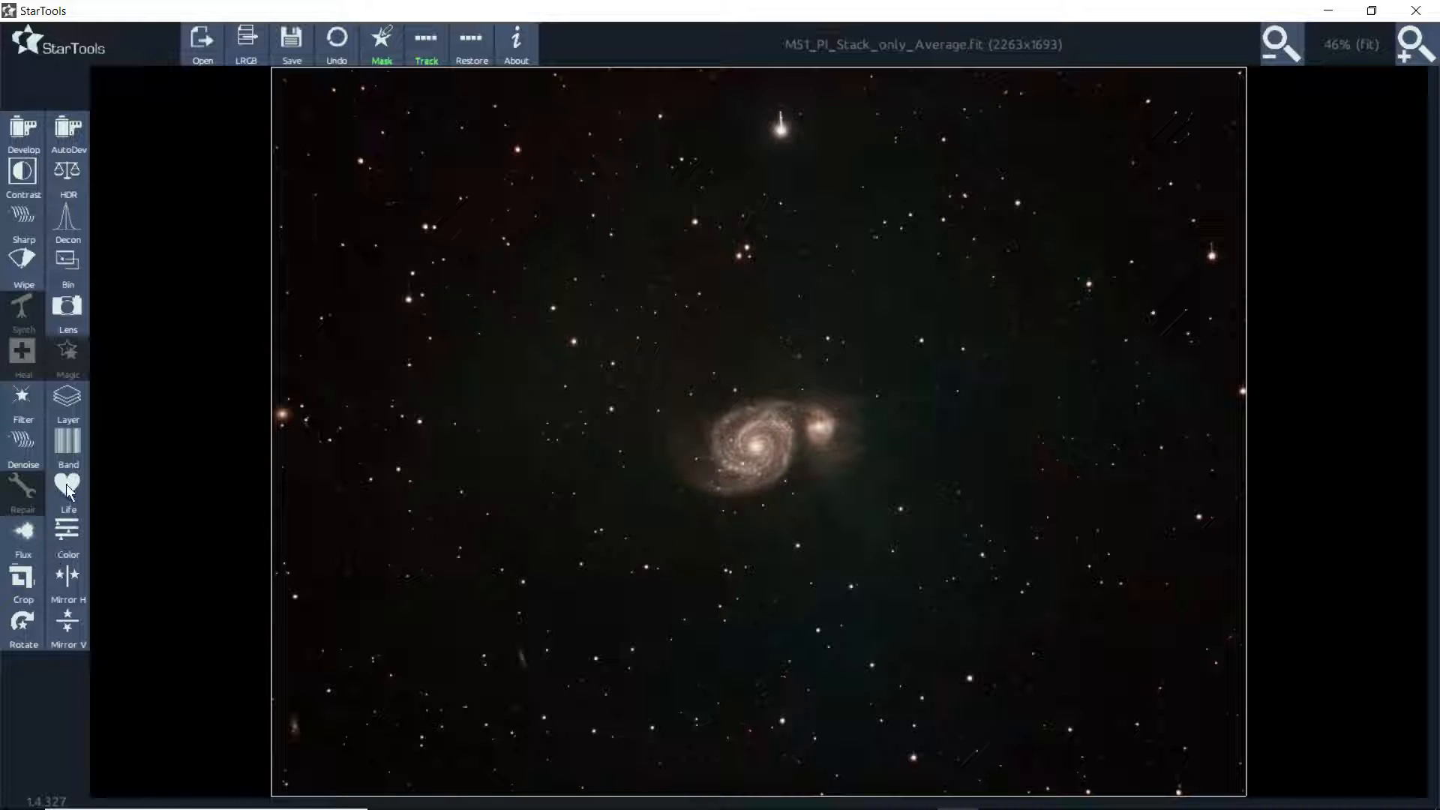
- In Color, compare Scientific and Artistic, Detail Aware styles, keep Artistic, and raise saturation to 407 %
left_click(66, 537)
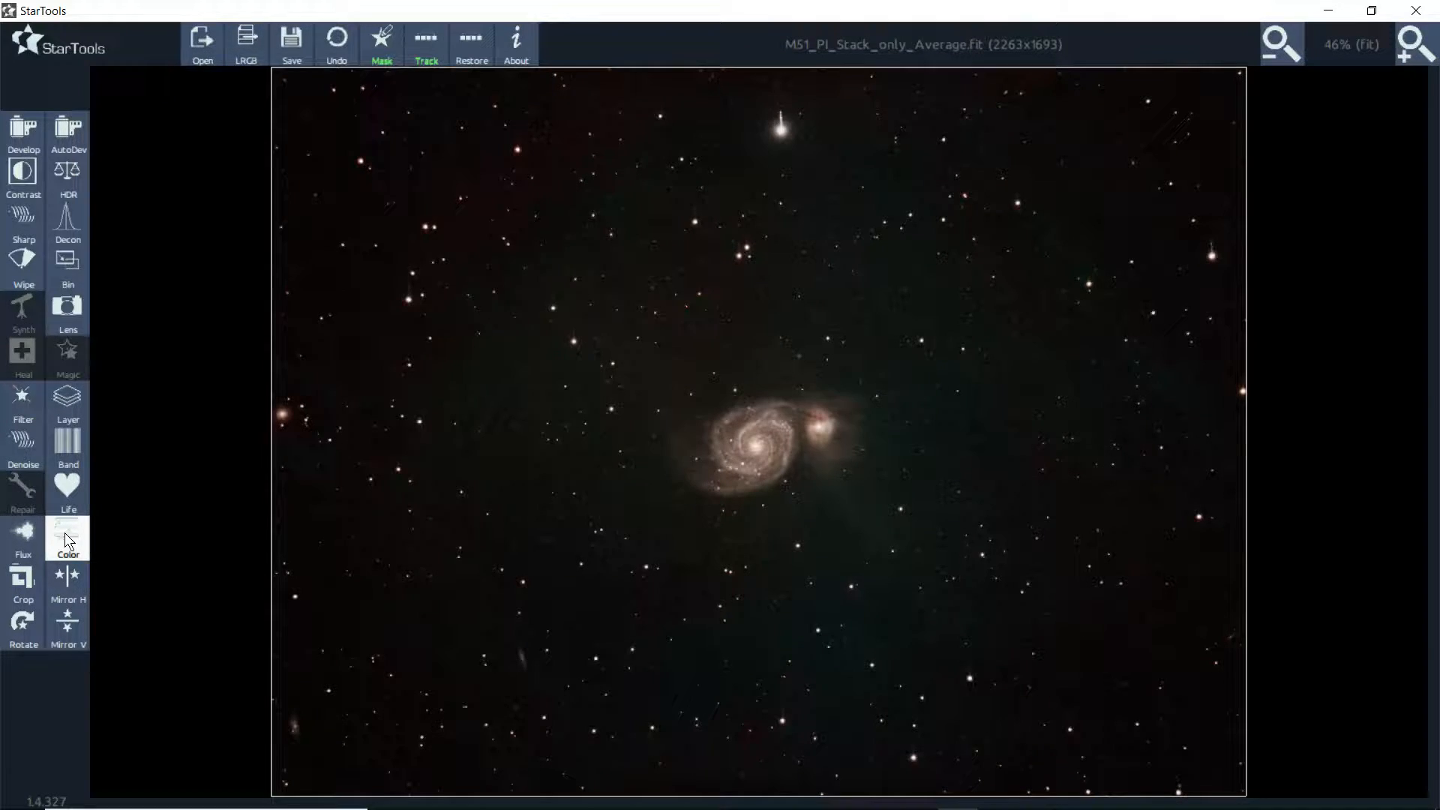
key("Return")
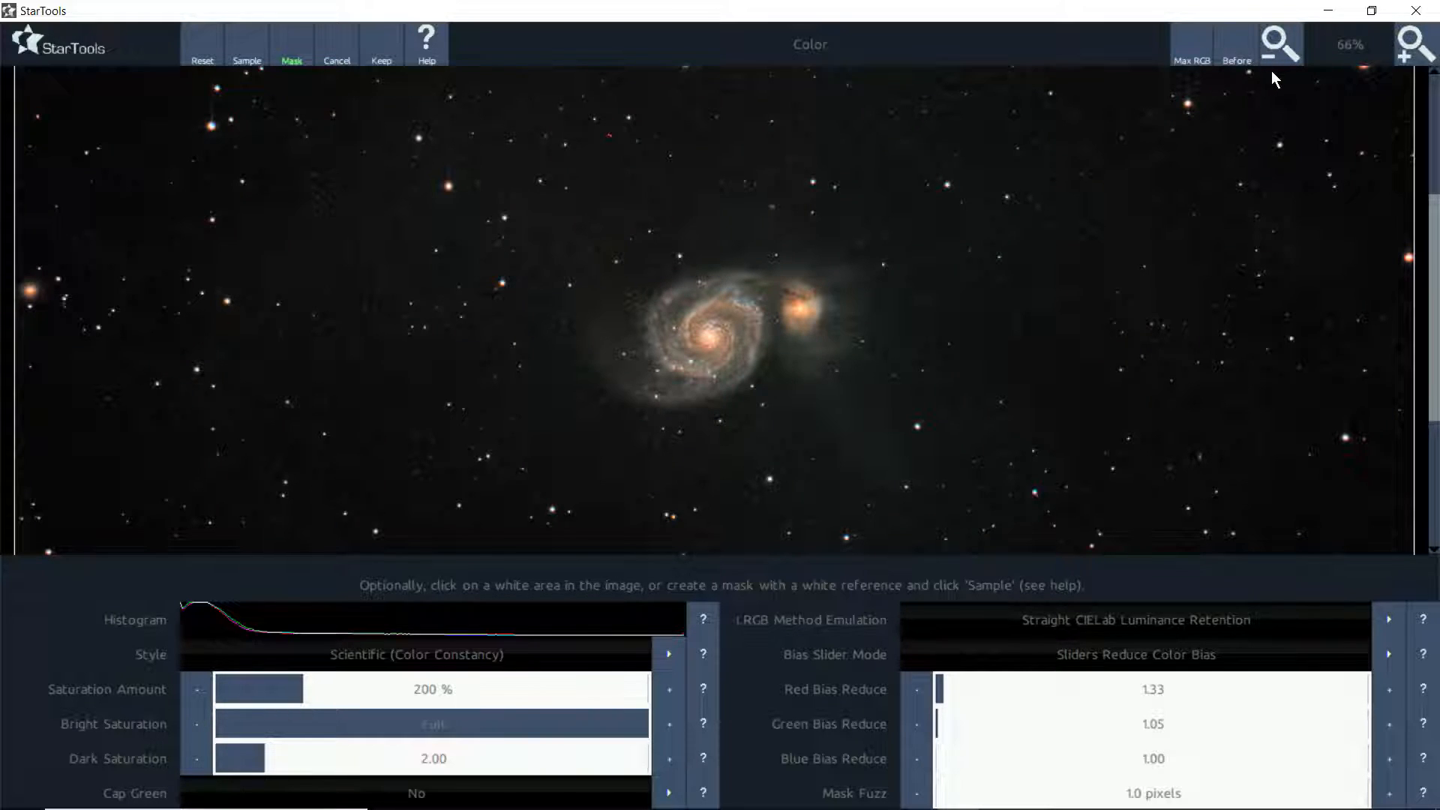
left_click(667, 654)
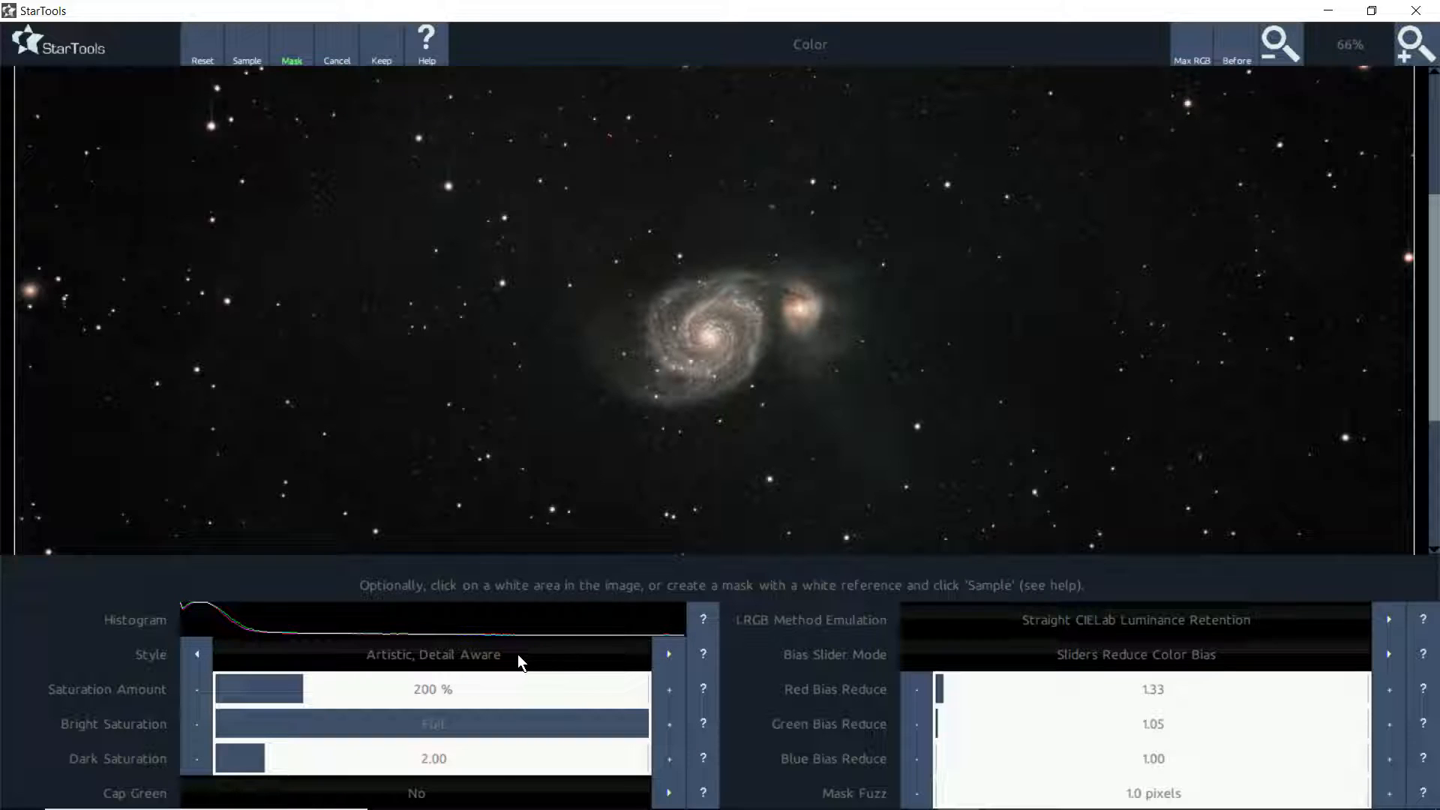
left_click(515, 653)
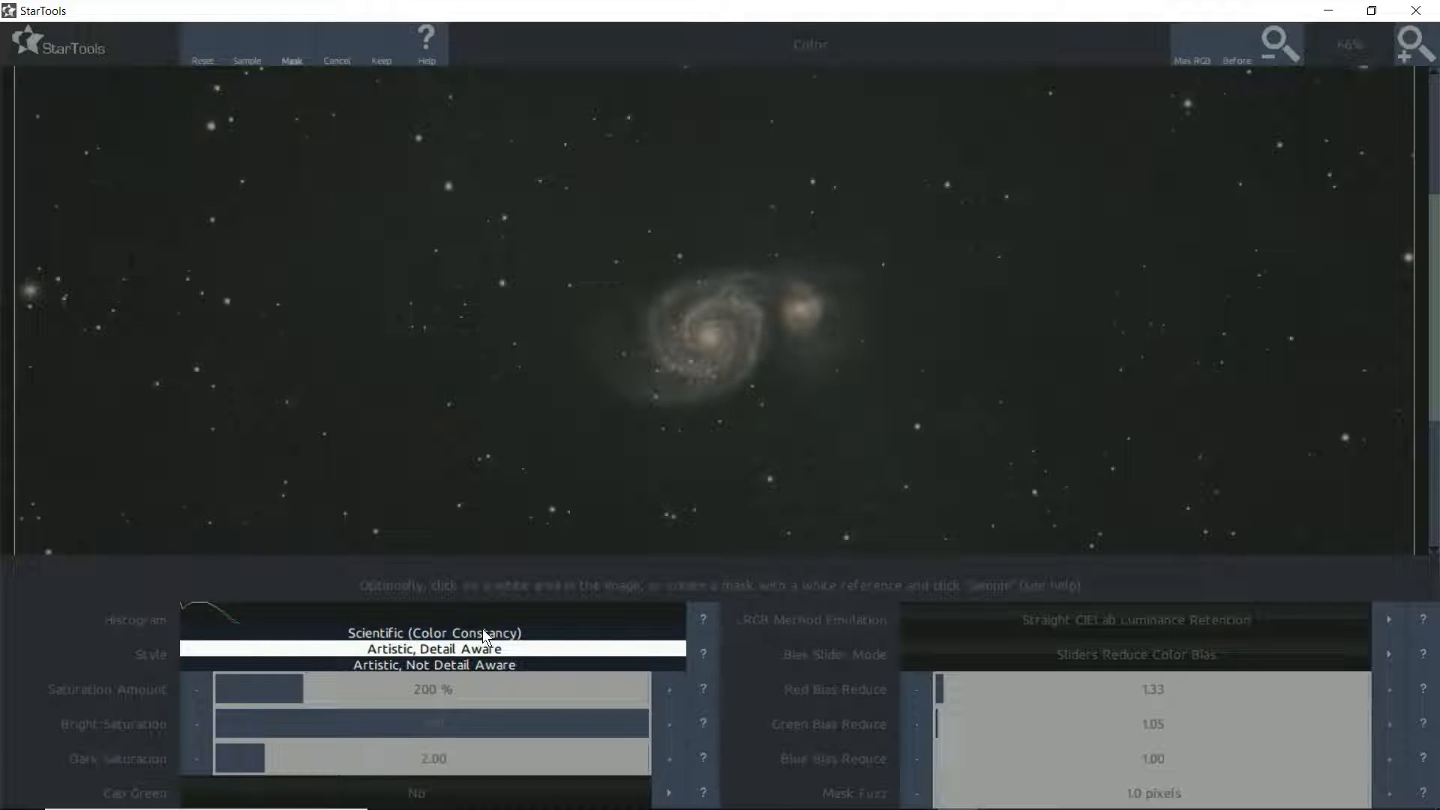
left_click(483, 630)
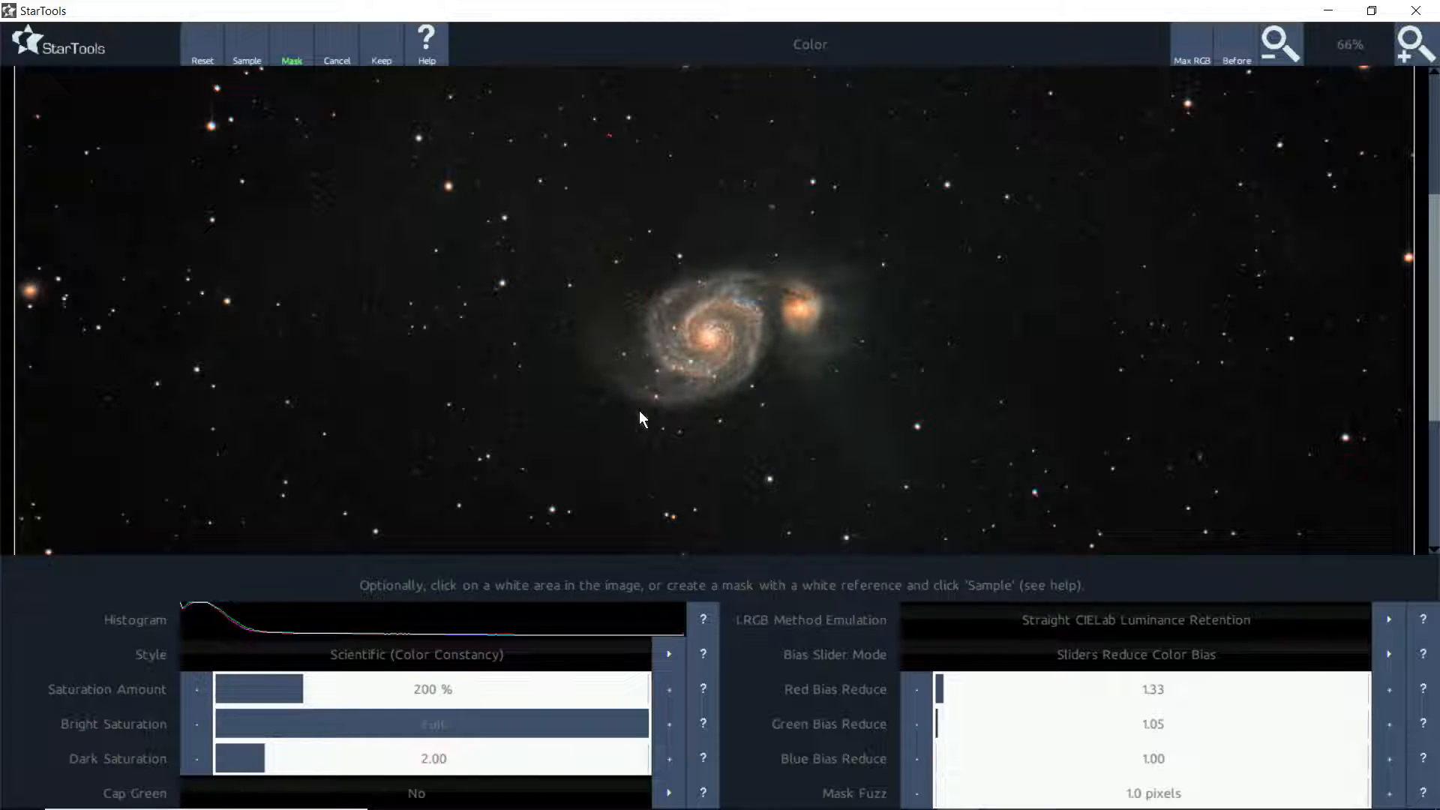
left_click(467, 649)
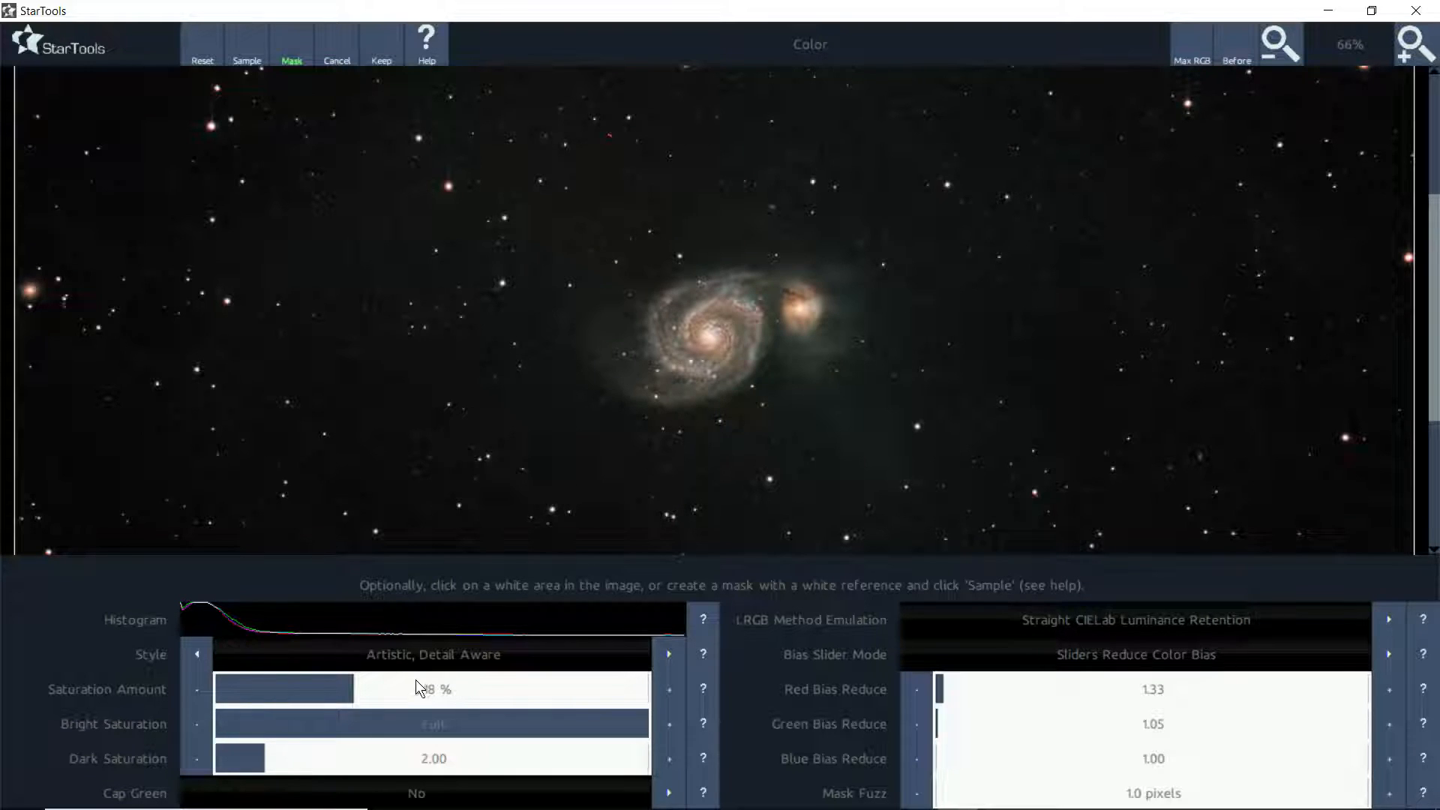
left_click(376, 689)
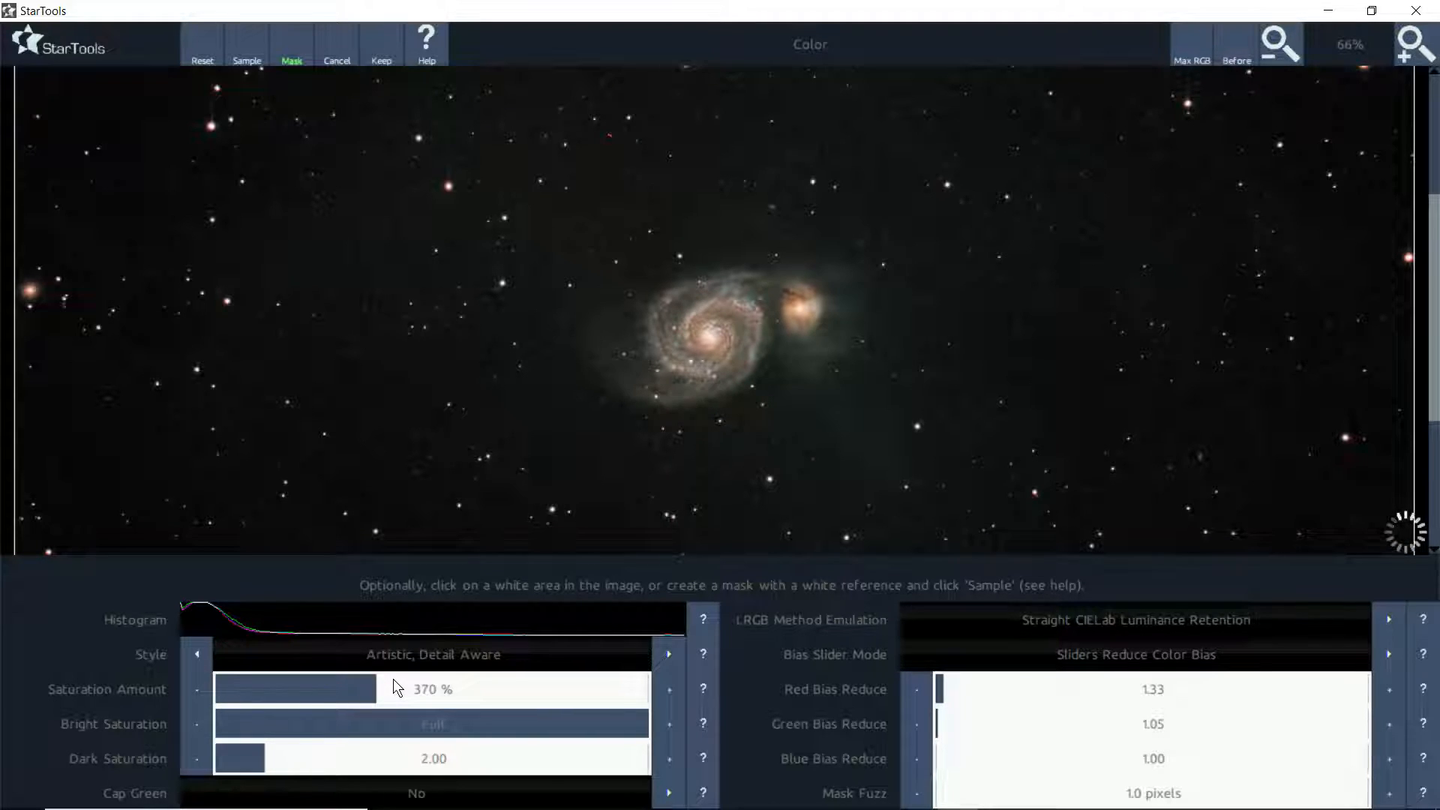
left_click(393, 687)
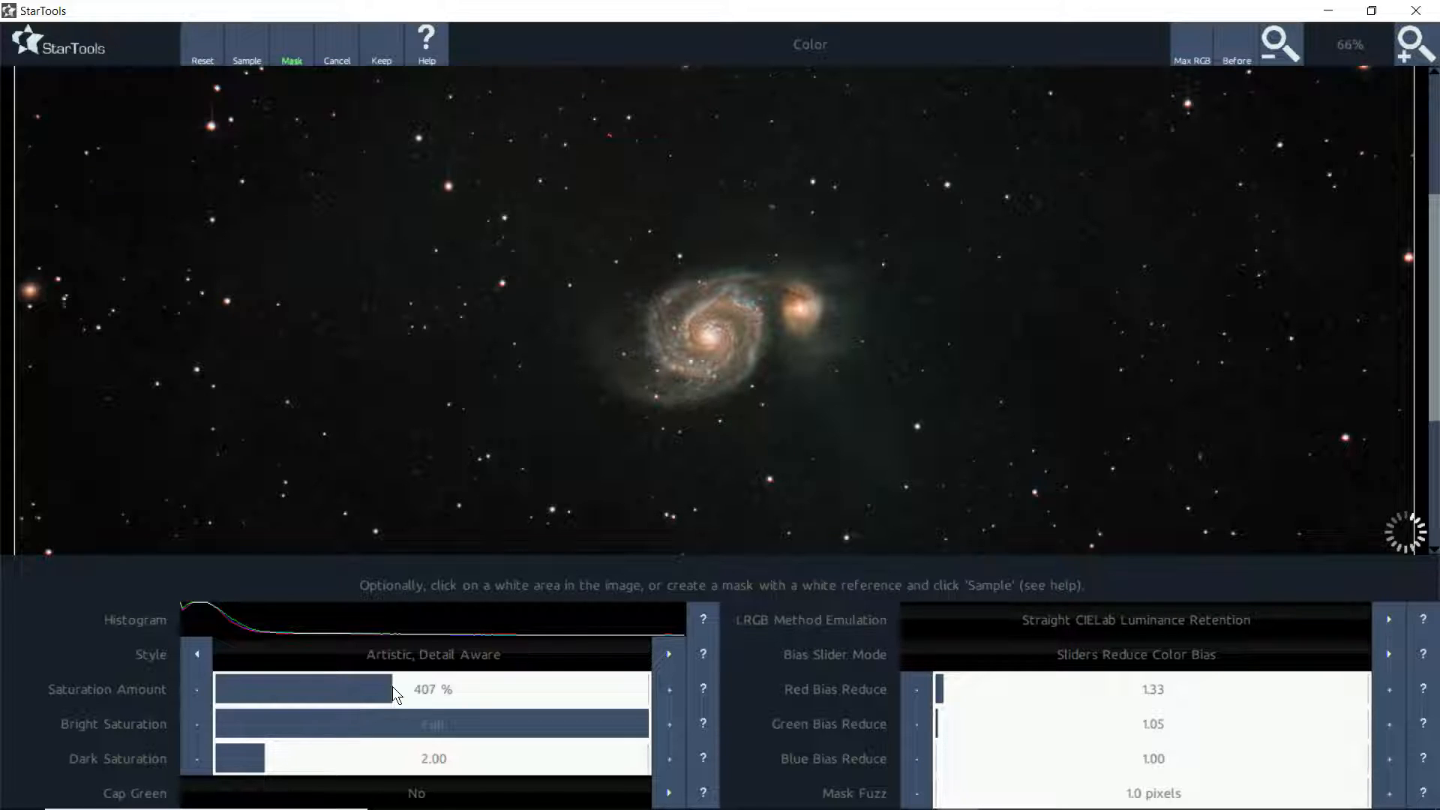
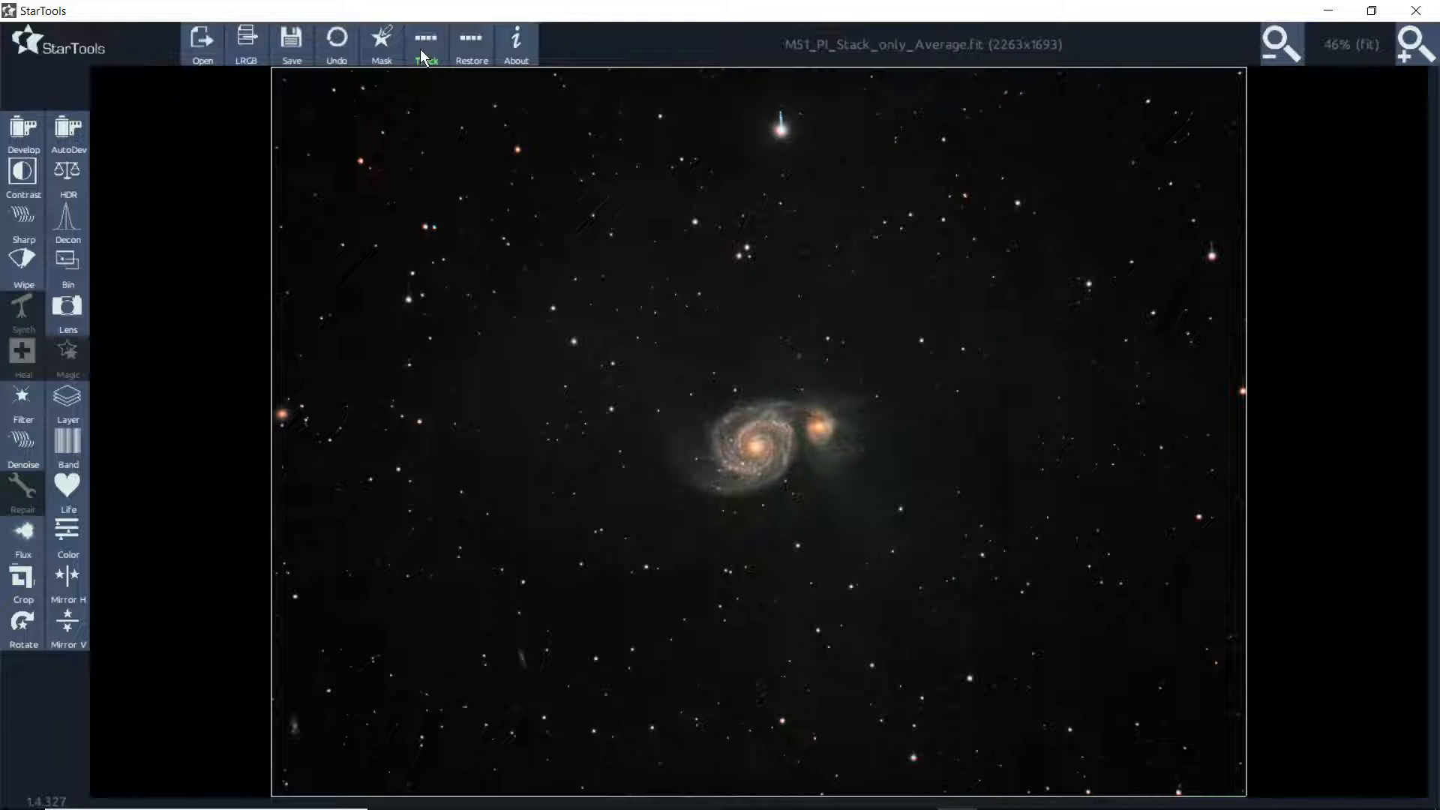
- Open the mask editor for the M51 image, showing the whole frame masked green
left_click(372, 45)
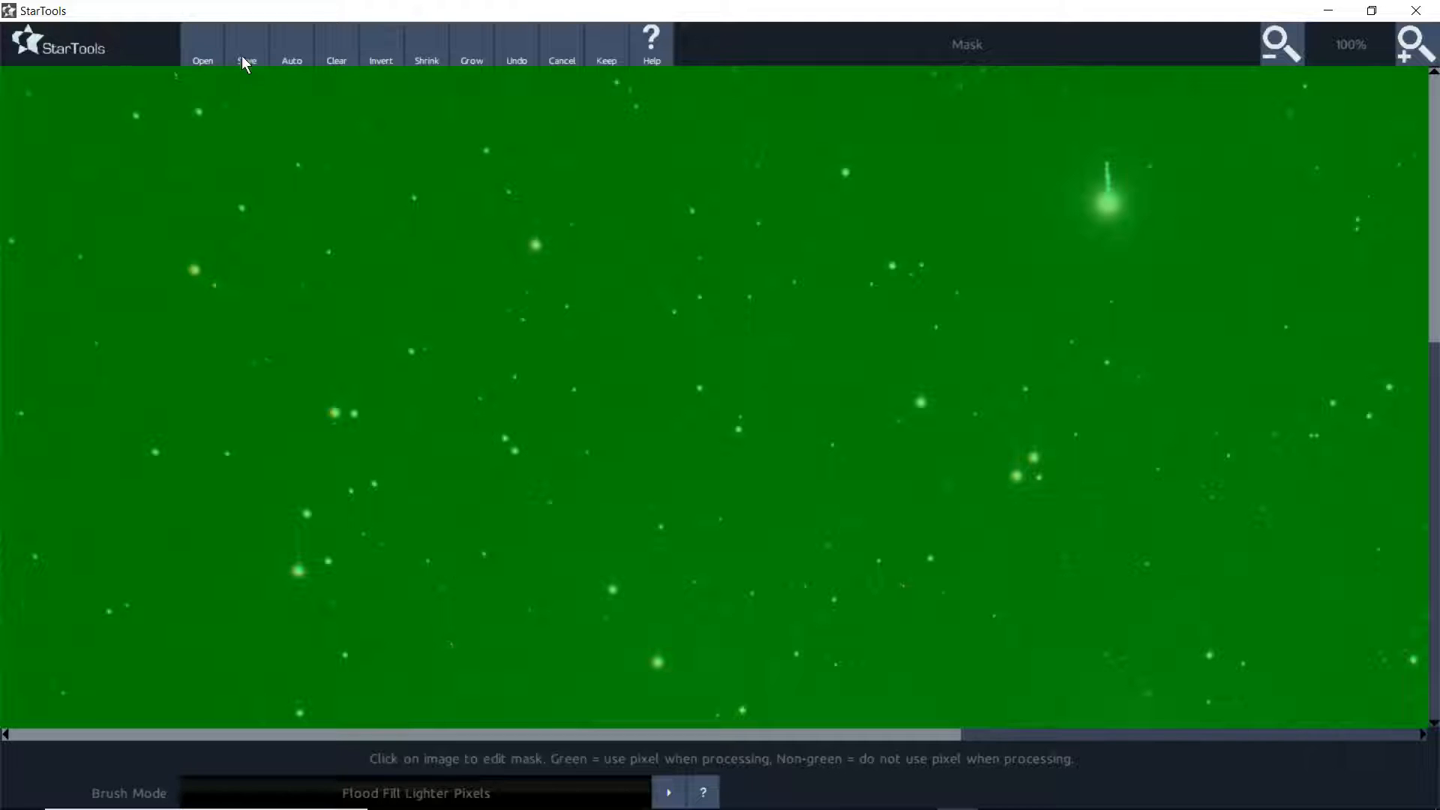
- Clear the mask, zoom out to the galaxy, and switch the brush mode to Lasso
left_click(328, 46)
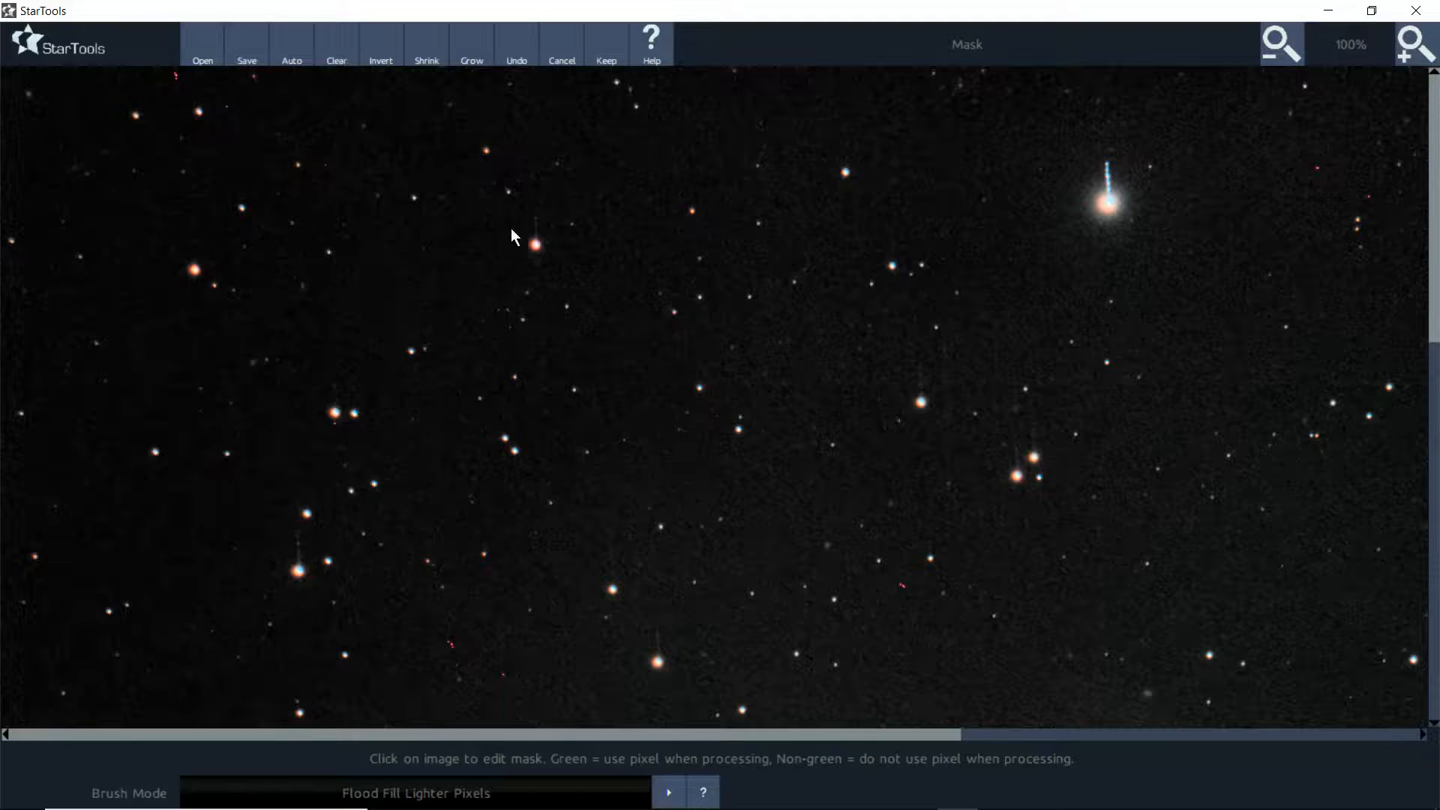
left_click(1272, 51)
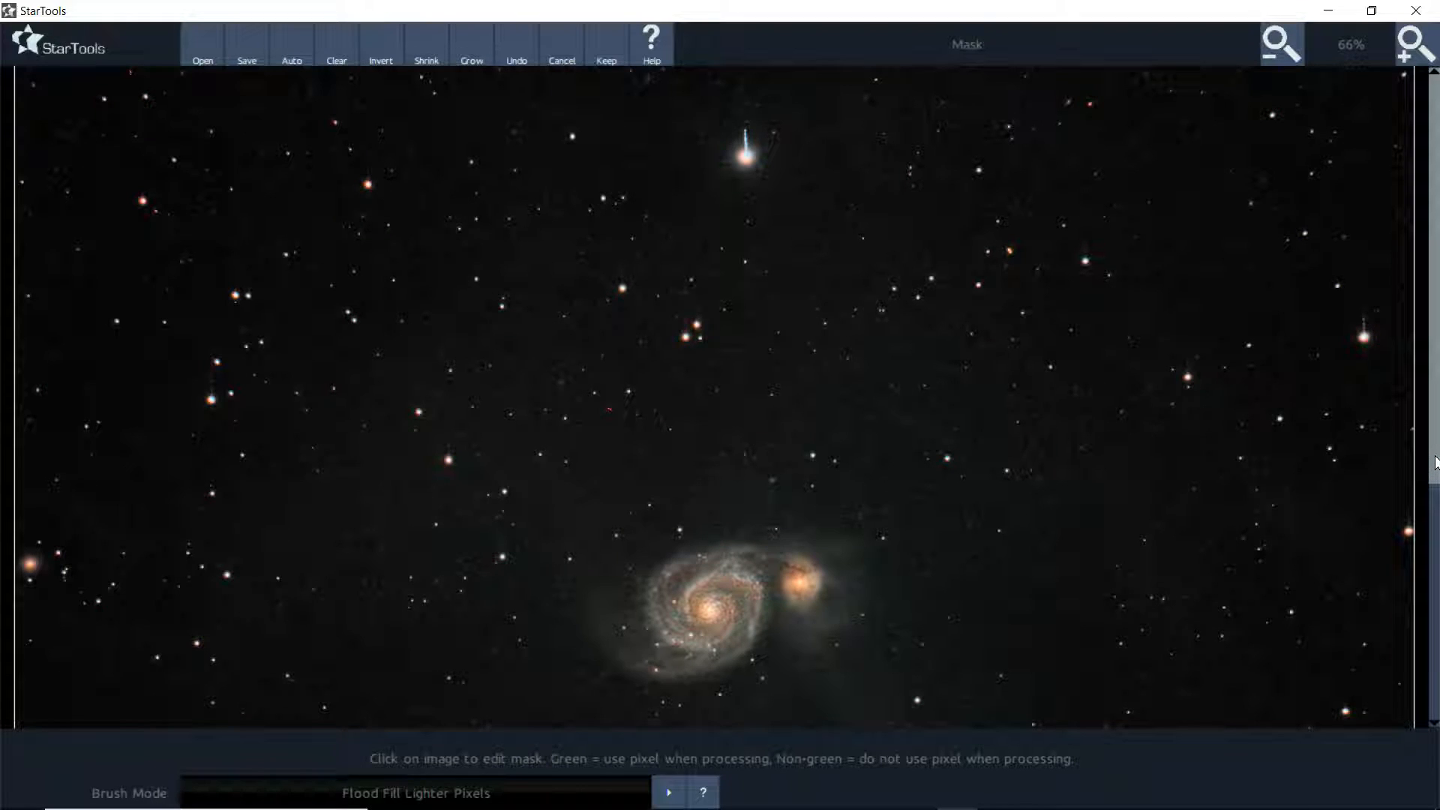
scroll(1433, 471, "down", 3)
left_click_drag(1435, 463, 1431, 460)
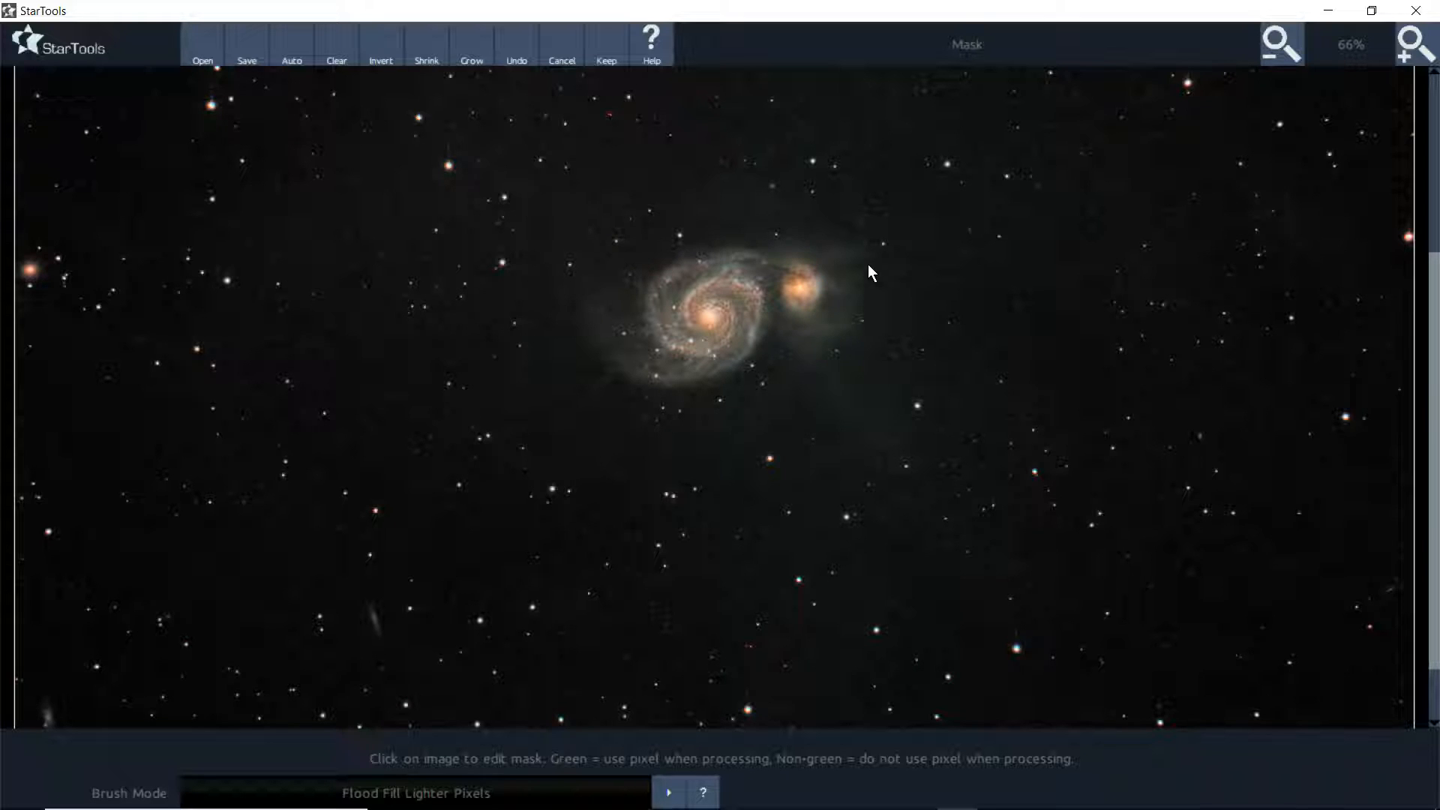
left_click(544, 799)
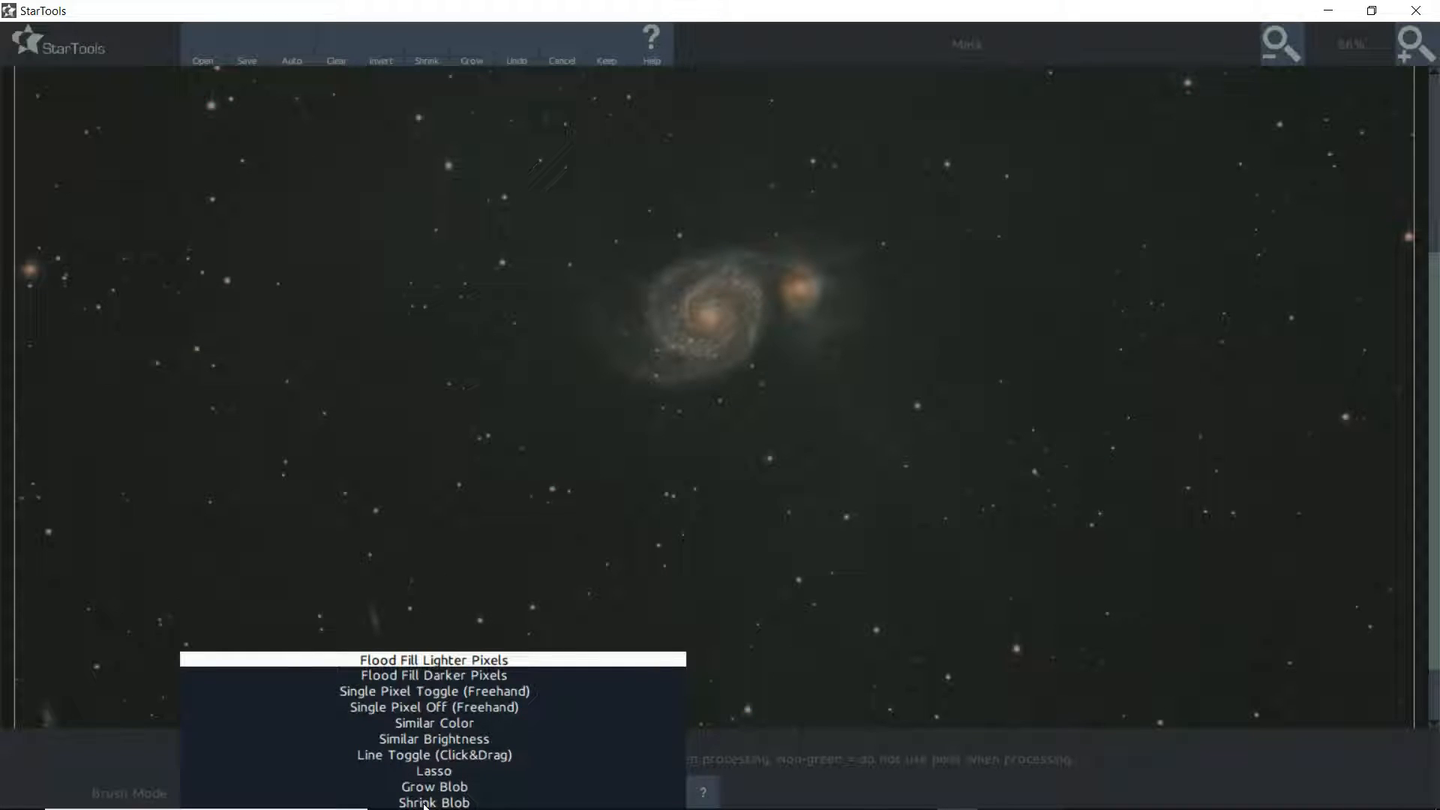
left_click(435, 770)
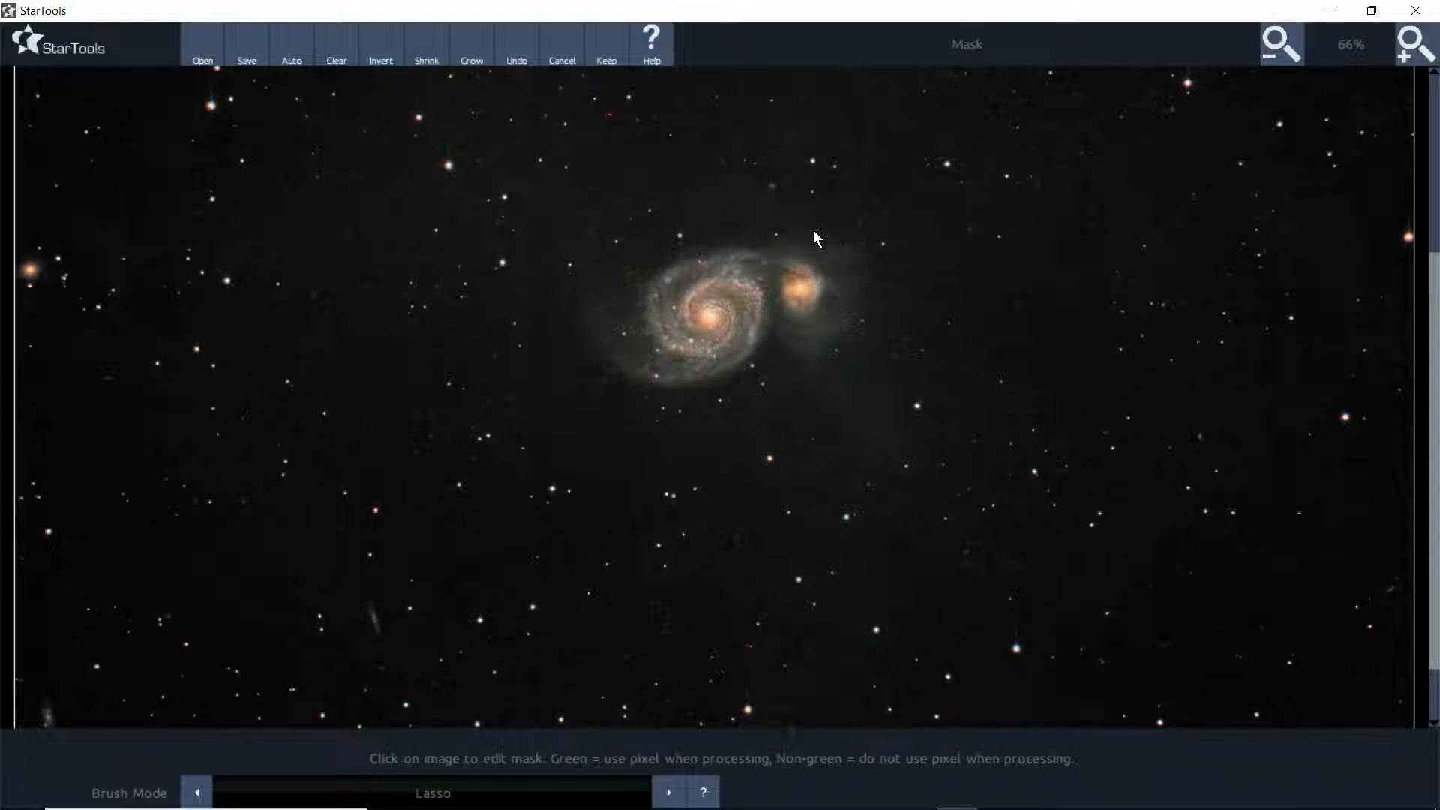
- Lasso around M51 and its companion, grow the mask slightly, and keep it
left_click_drag(814, 229, 632, 243)
mouse_move(679, 400)
left_mouse_down()
mouse_move(732, 398)
mouse_move(753, 365)
left_mouse_up()
left_click_drag(883, 291, 809, 228)
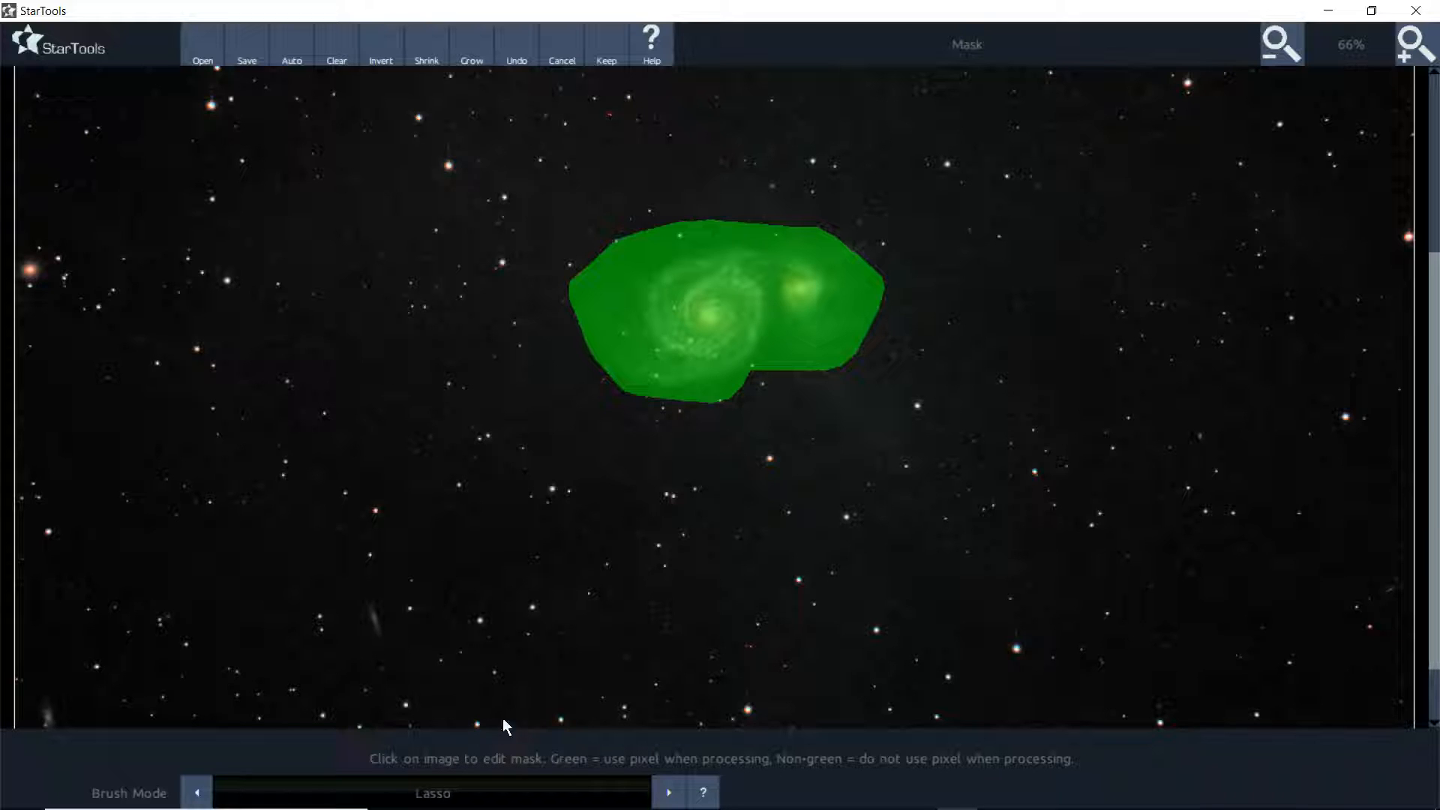
left_click(473, 42)
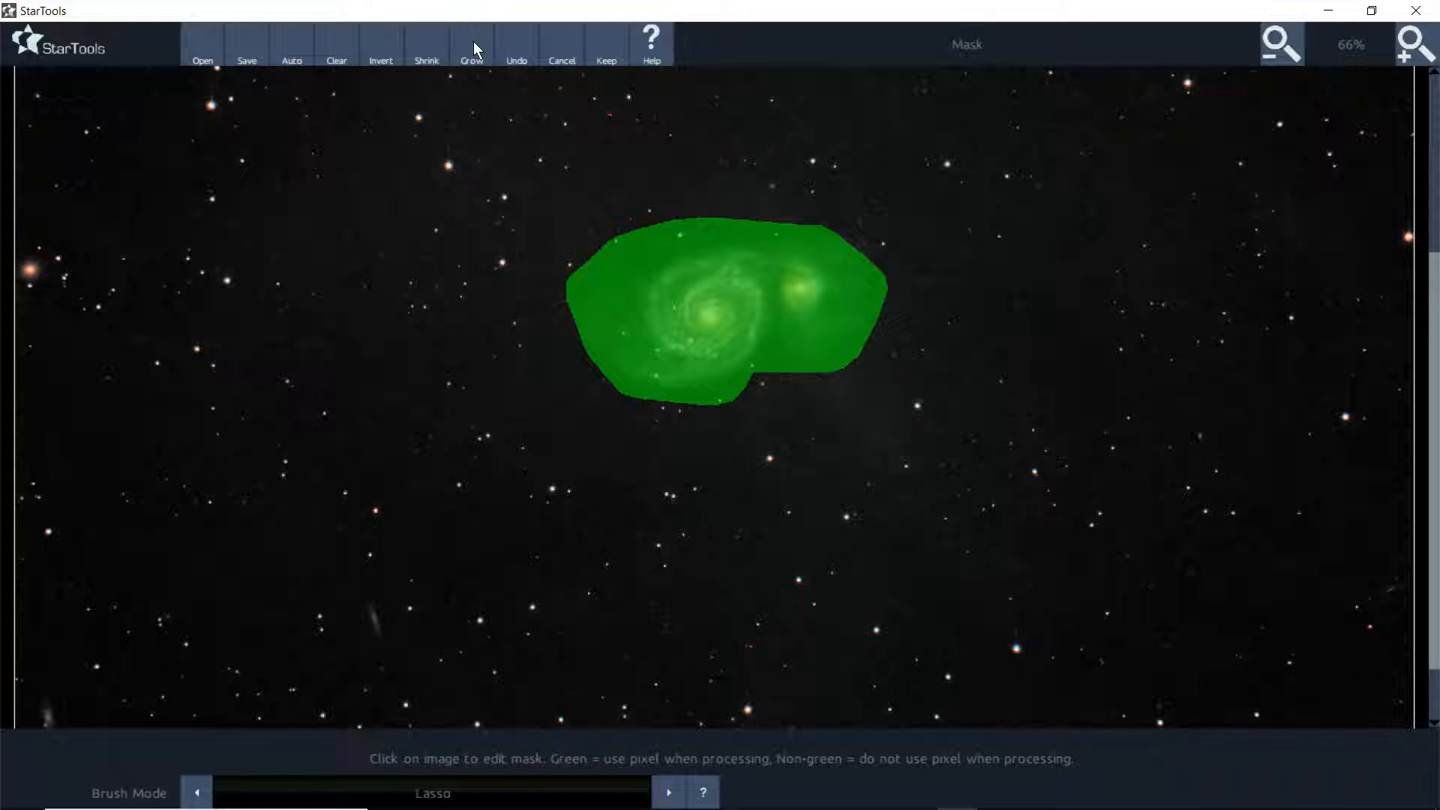
left_click(608, 40)
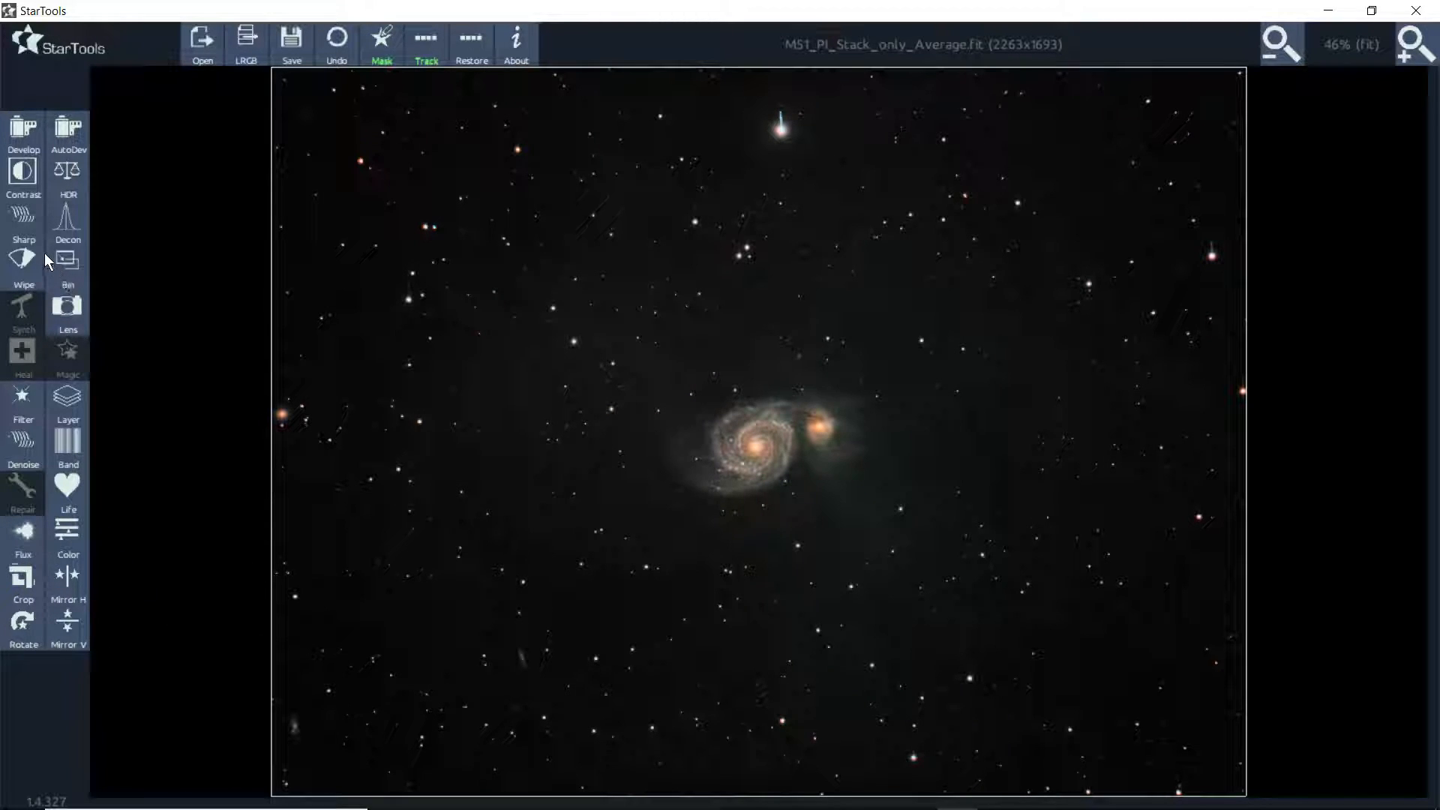
left_click(68, 176)
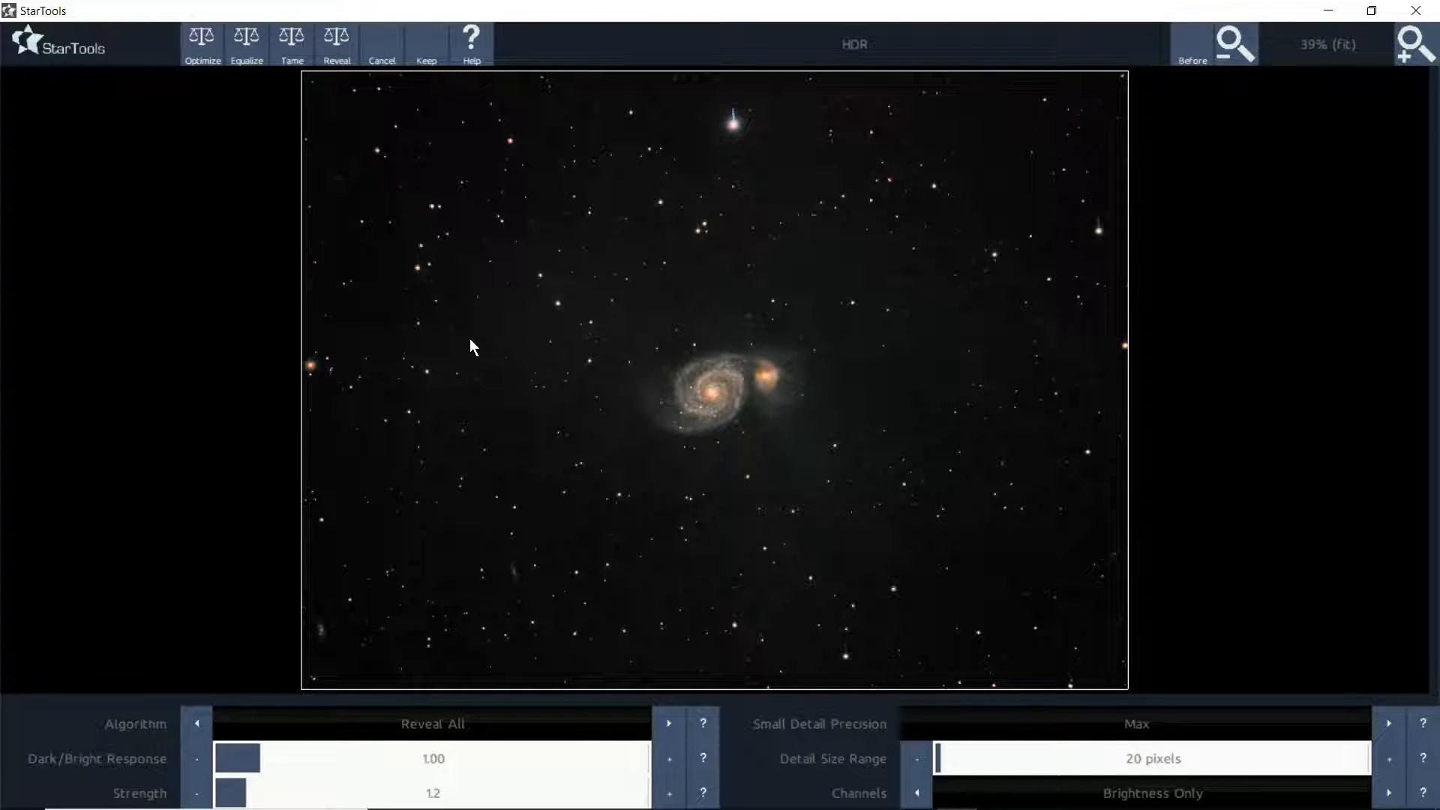
- Apply HDR Reveal DSO Core with 64-pixel detail size, compare before/after zoomed in, and keep it
left_click(339, 38)
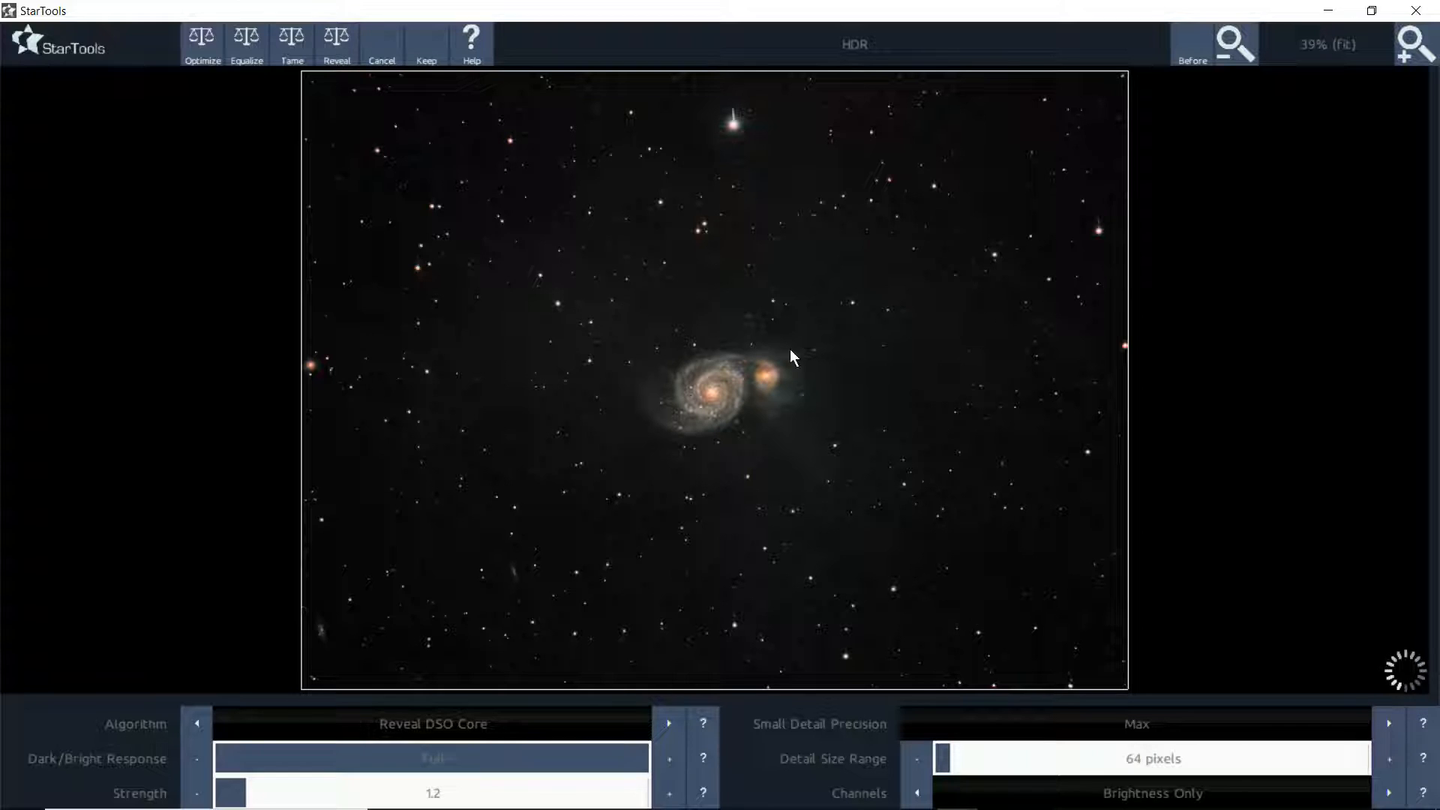
left_click(1413, 47)
left_click(1415, 49)
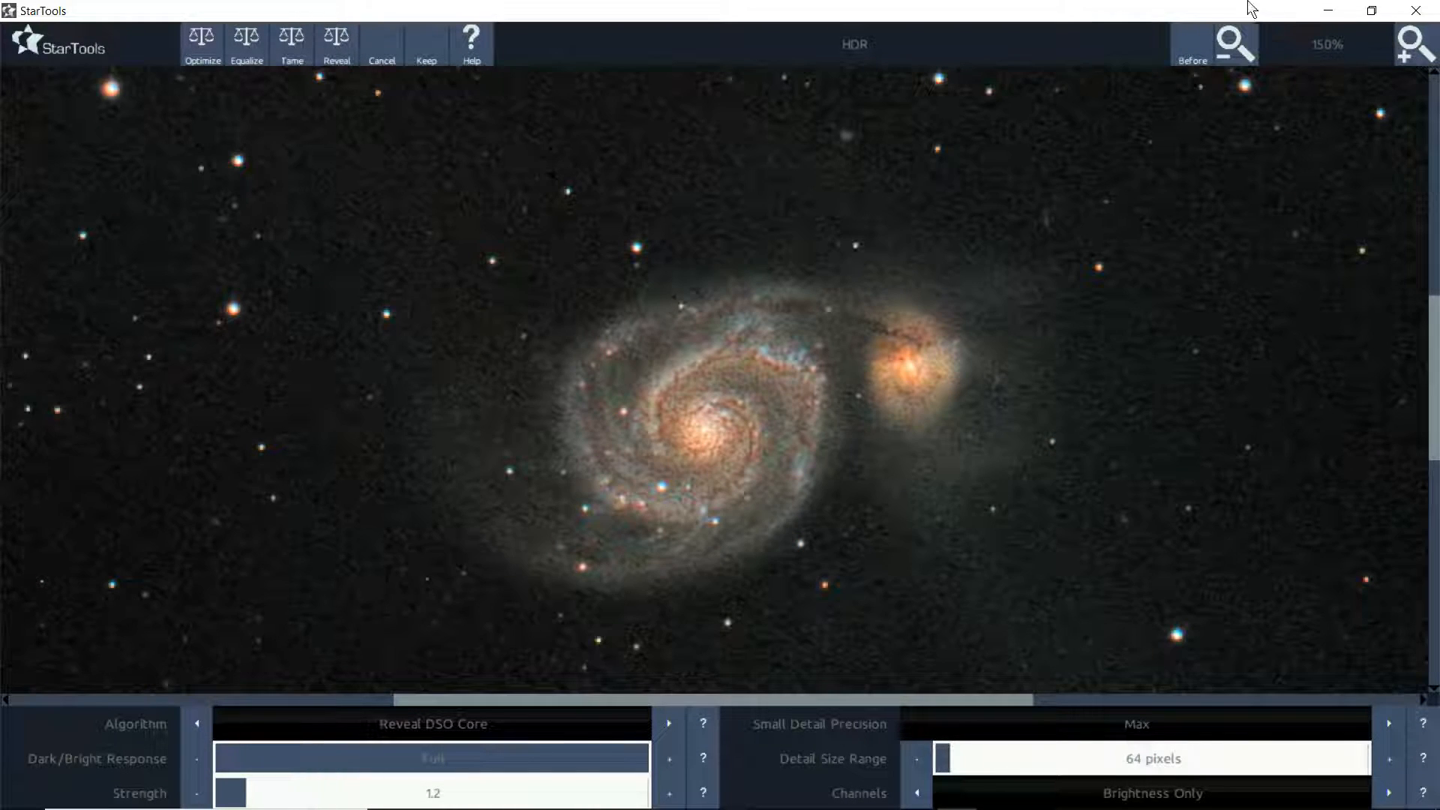
left_click(1189, 52)
left_click(1189, 52)
left_click(1189, 52)
left_click(1189, 52)
left_click(1186, 59)
left_click(1186, 56)
left_click(1186, 59)
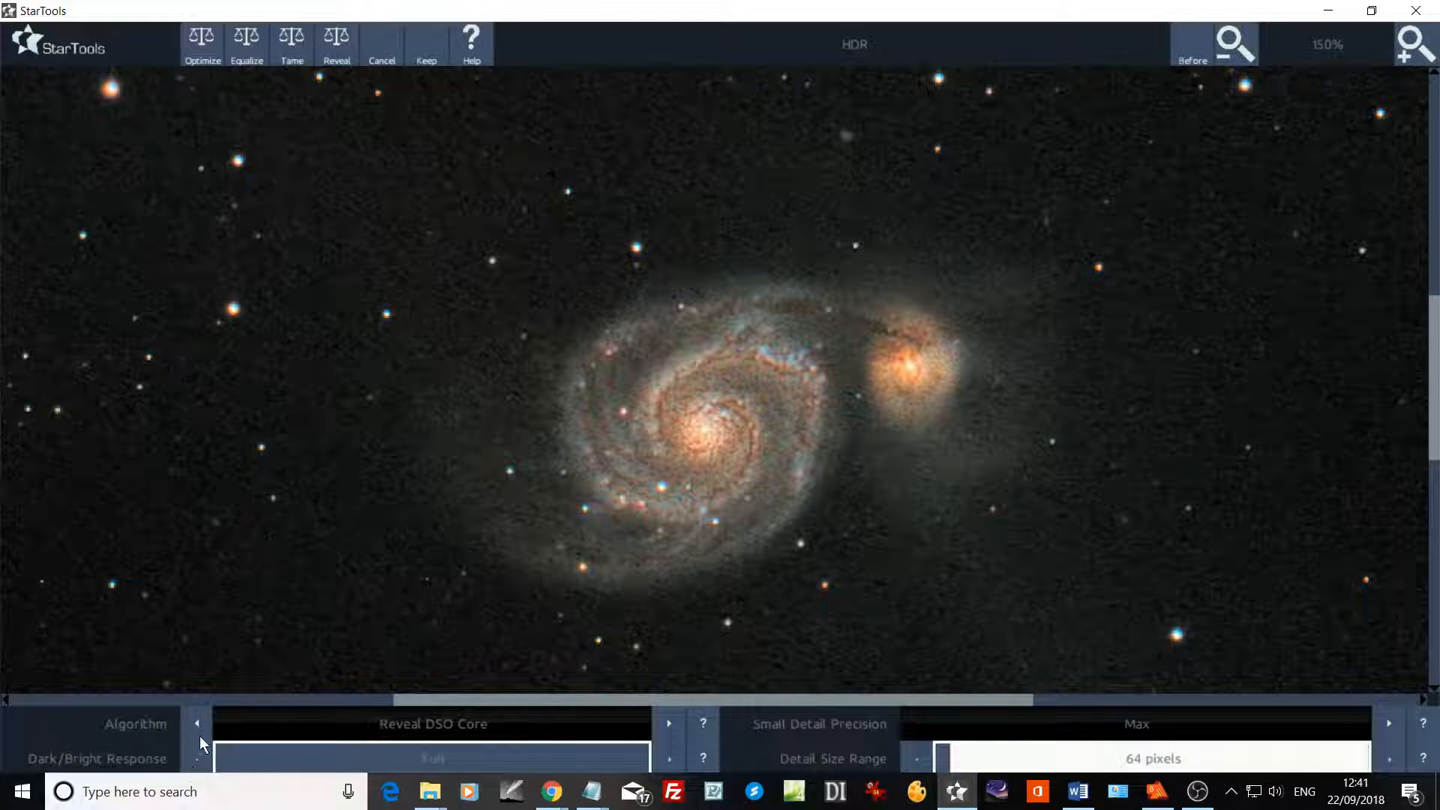
left_click(426, 45)
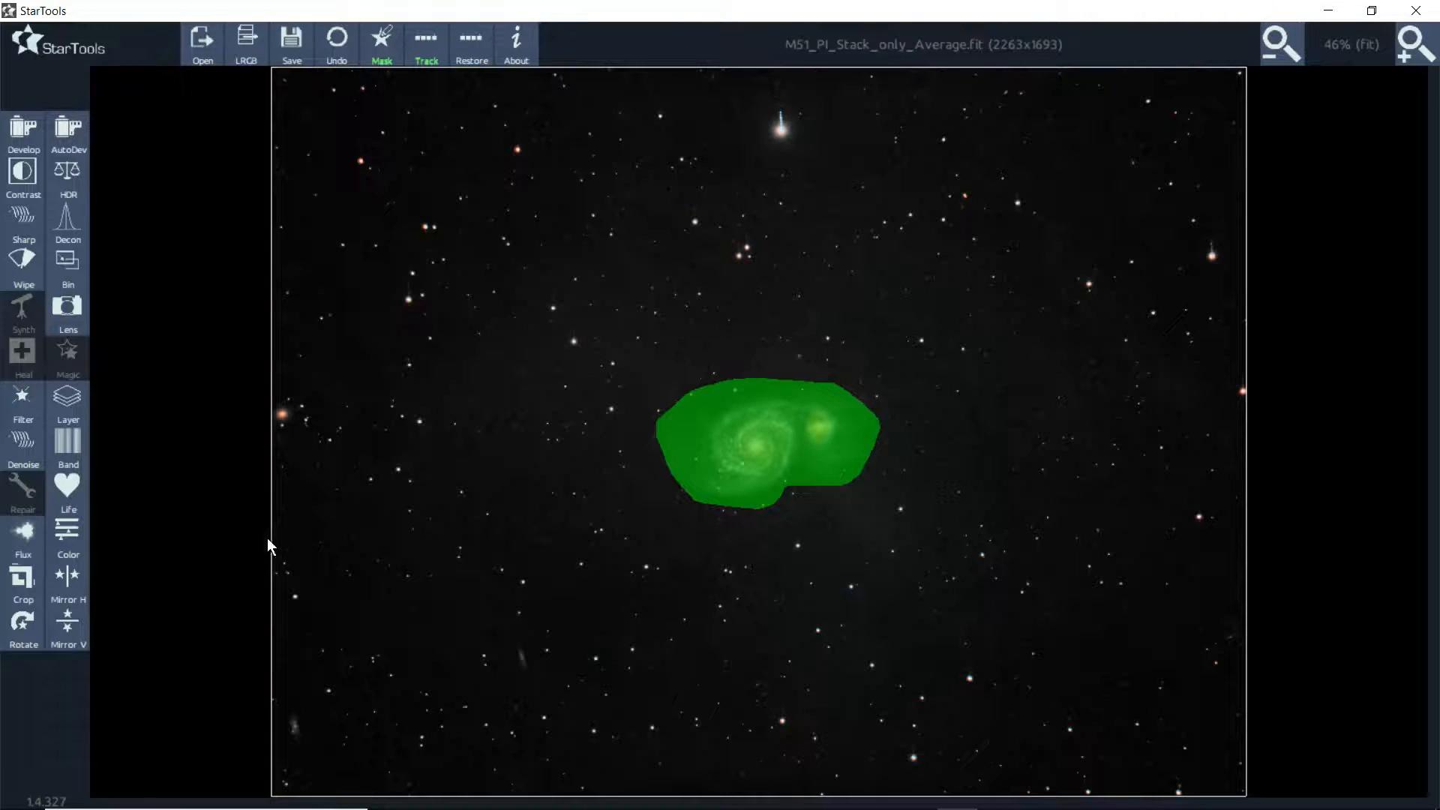
- In Color with the galaxy mask kept, try saturation 63 % then 82 %, then cancel
left_click(65, 535)
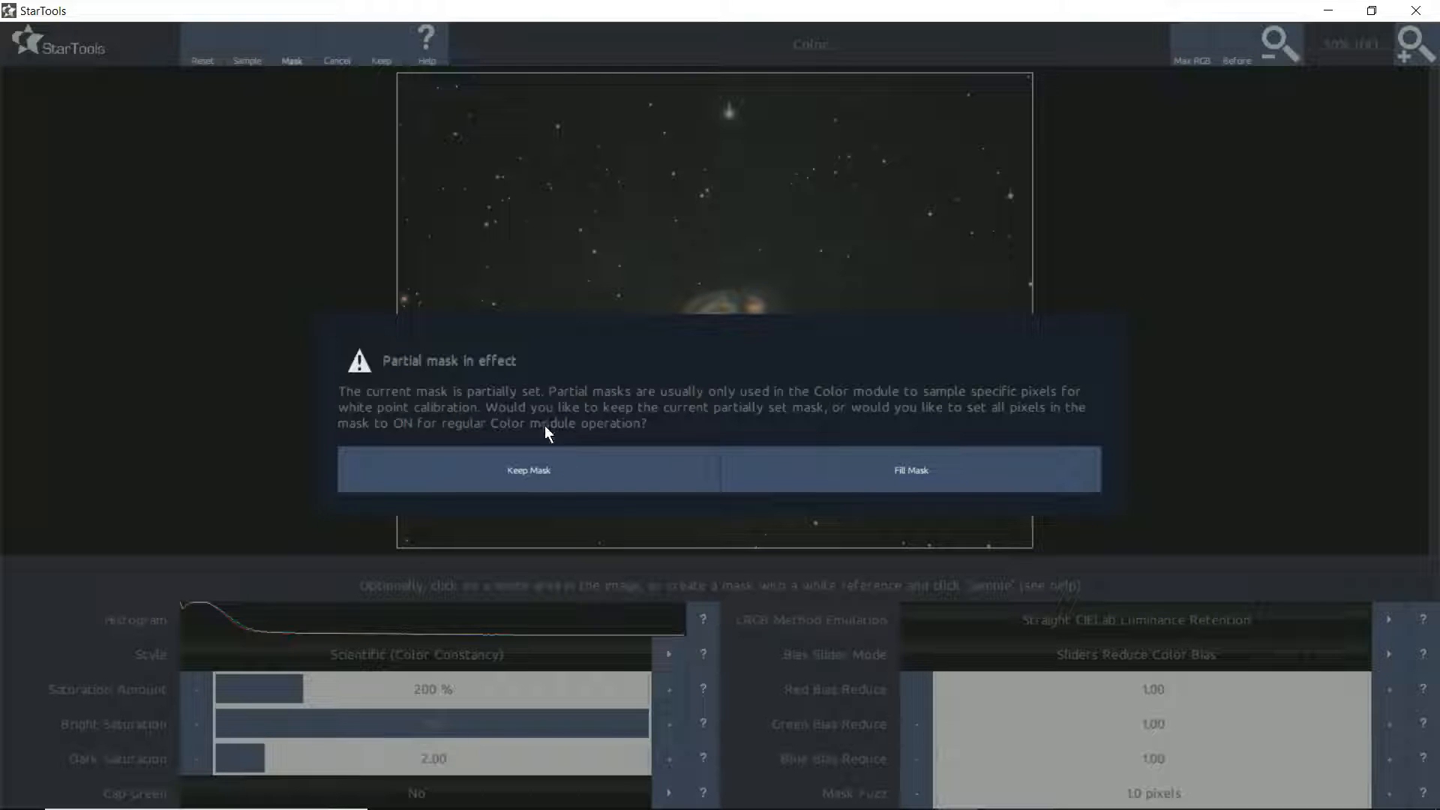
left_click(562, 470)
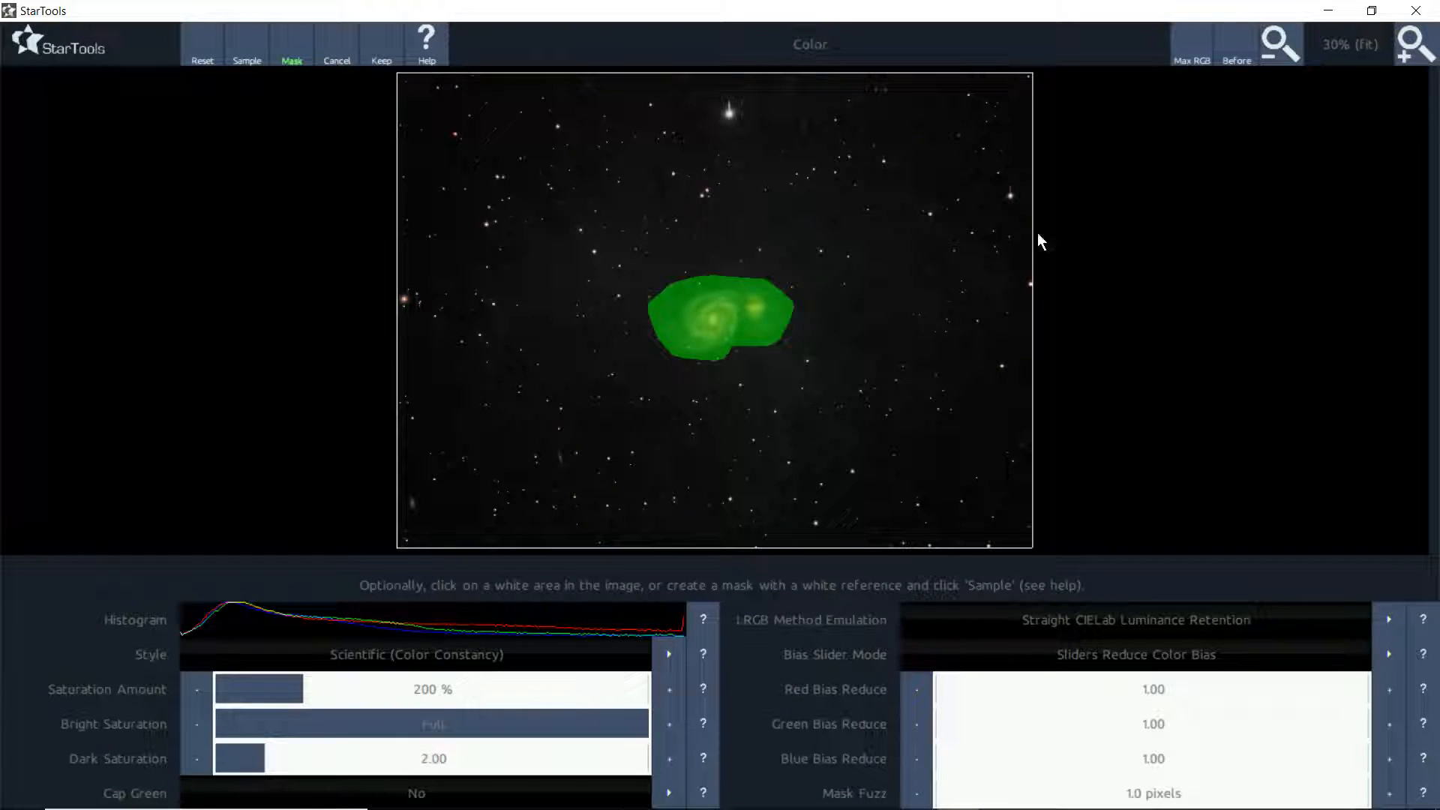
left_click(1410, 45)
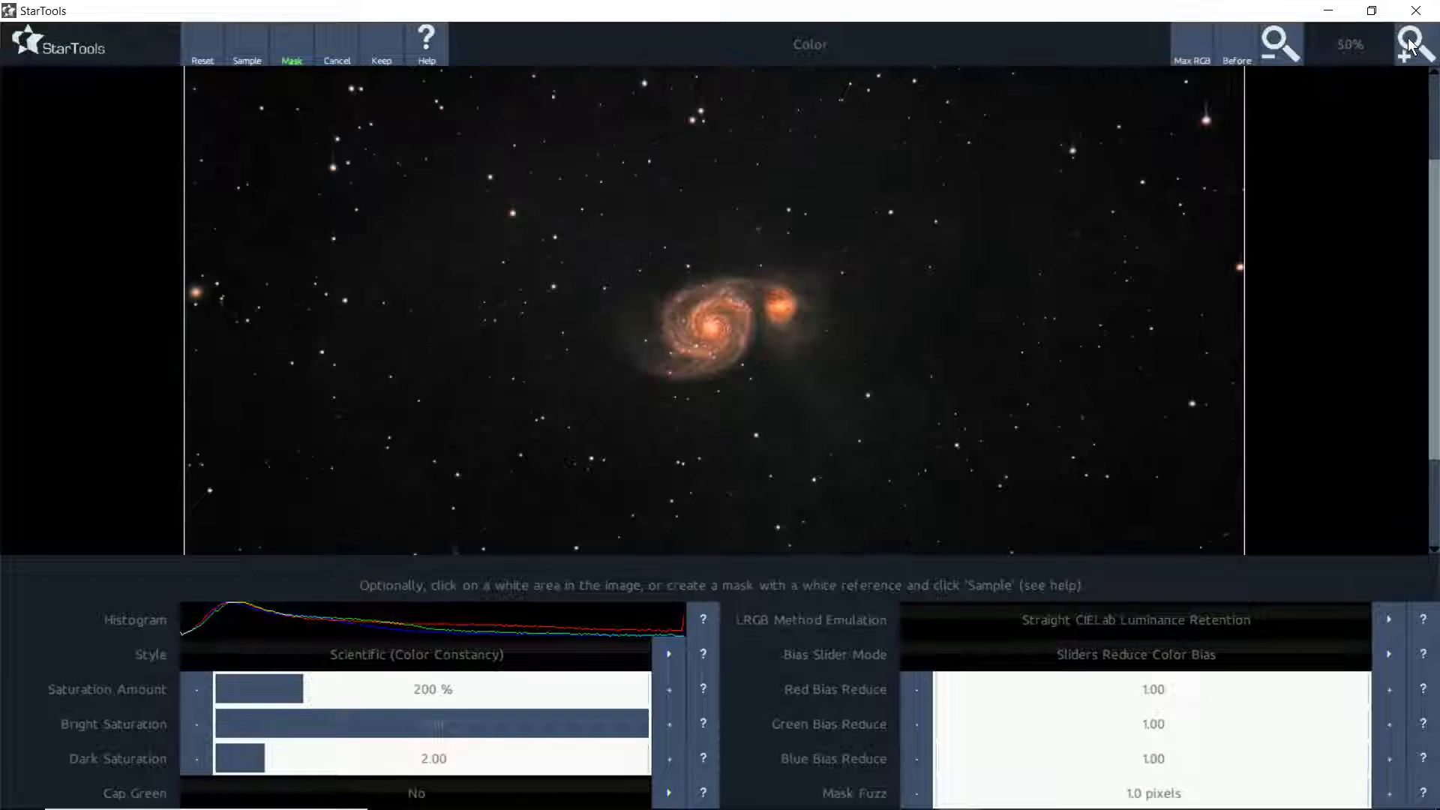
left_click(1410, 45)
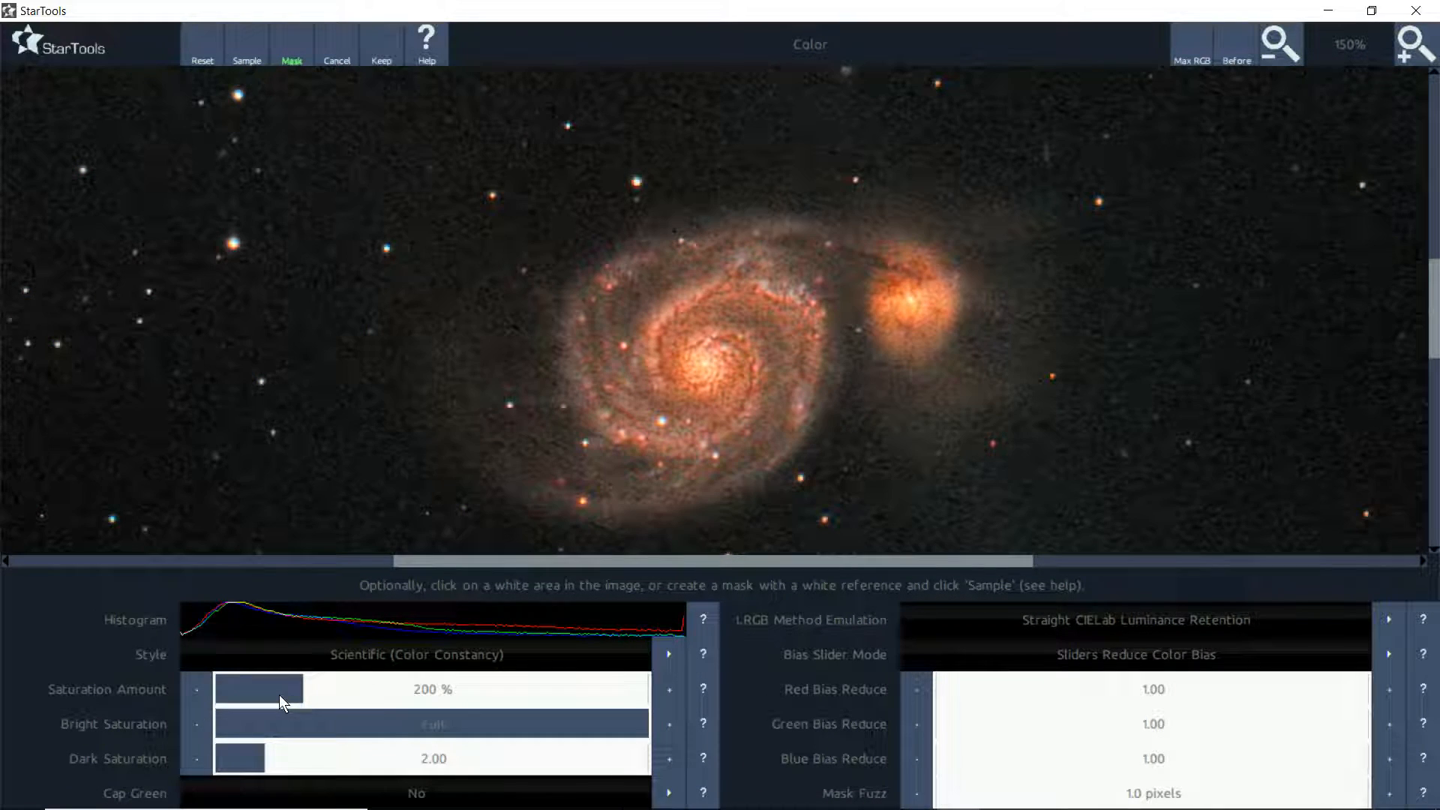
left_click(1236, 45)
left_click(242, 683)
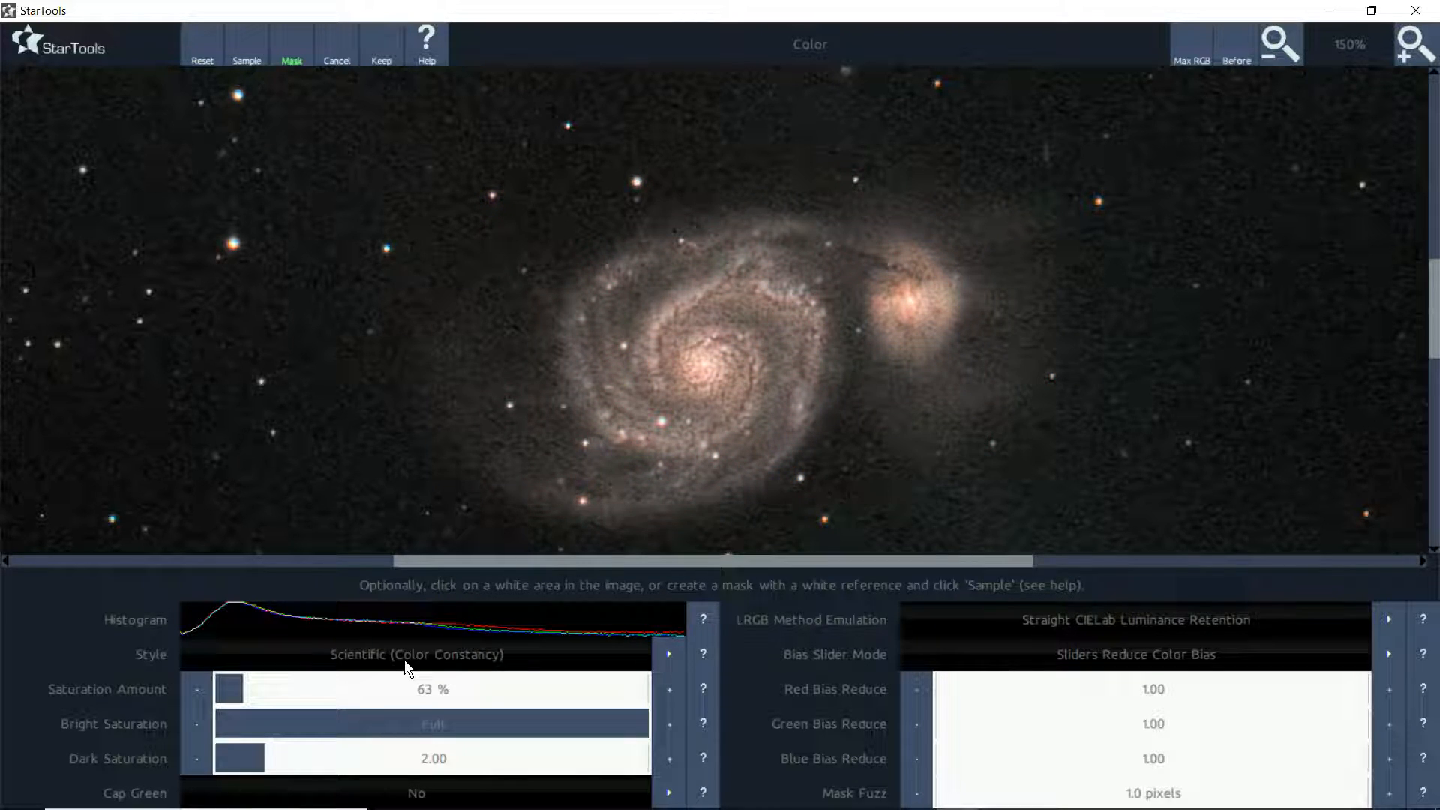
left_click(251, 689)
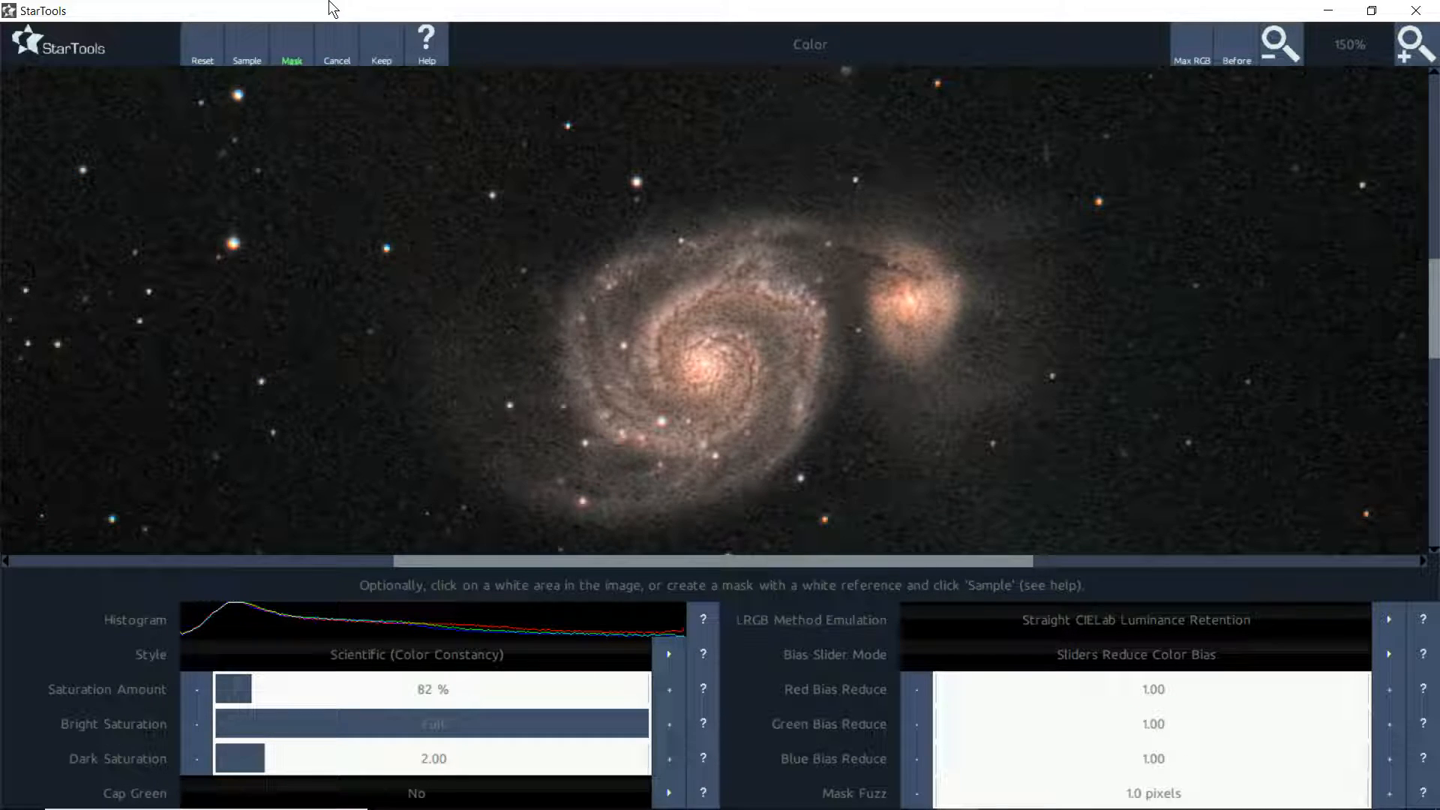
left_click(333, 58)
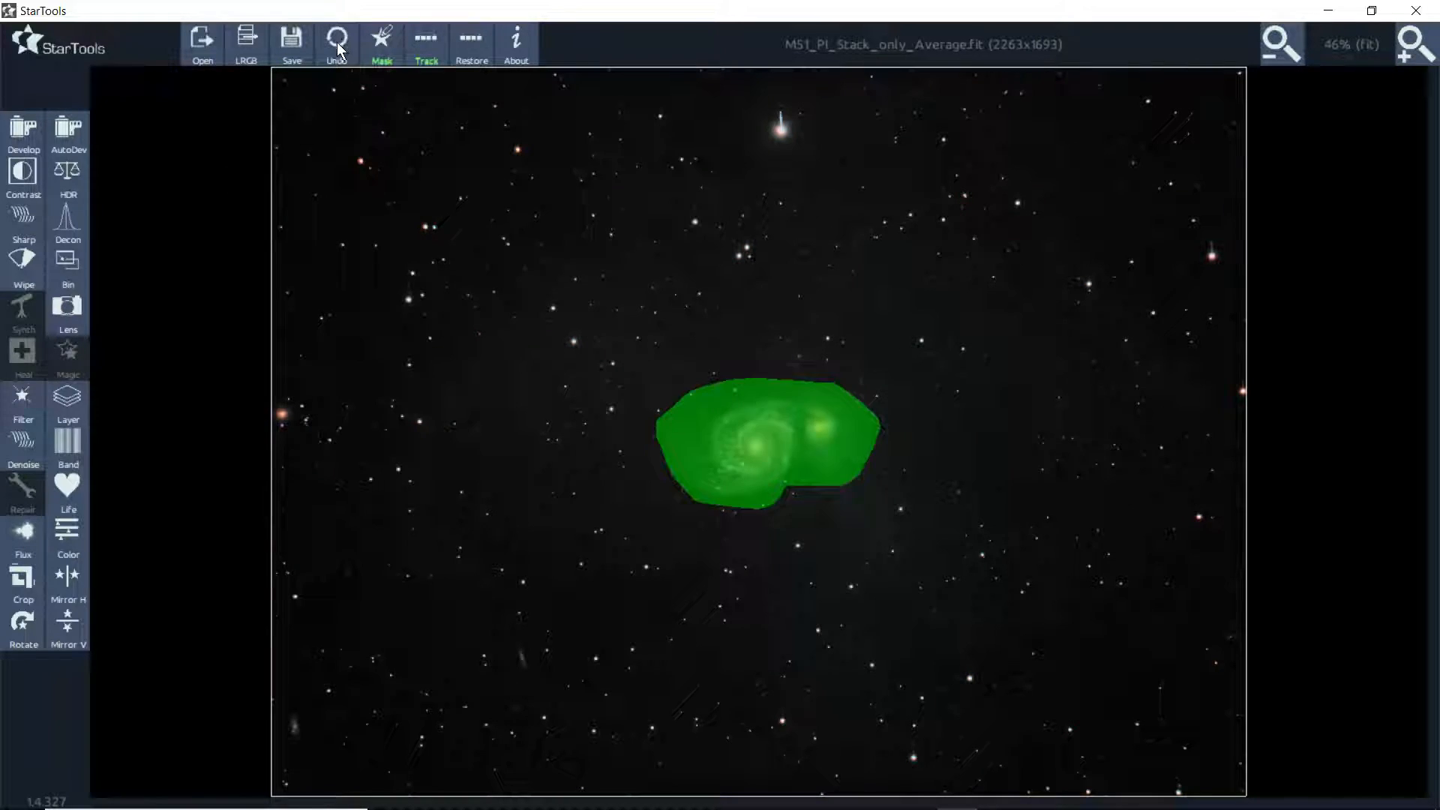
- Undo the last processing step, inspect the galaxy at 200 % zoom, then zoom back out
left_click(338, 50)
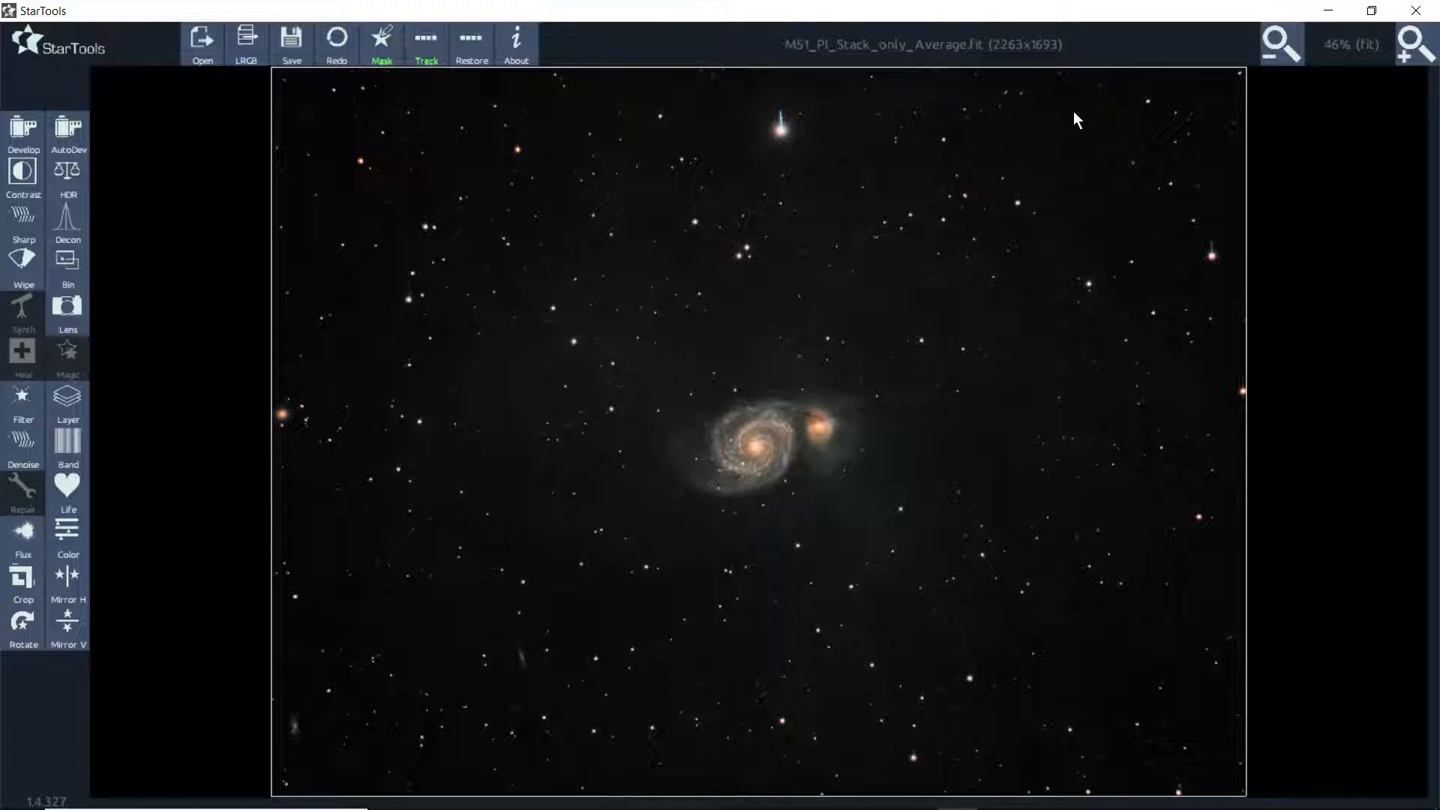
left_click(1417, 42)
left_click(1421, 43)
left_click(1421, 43)
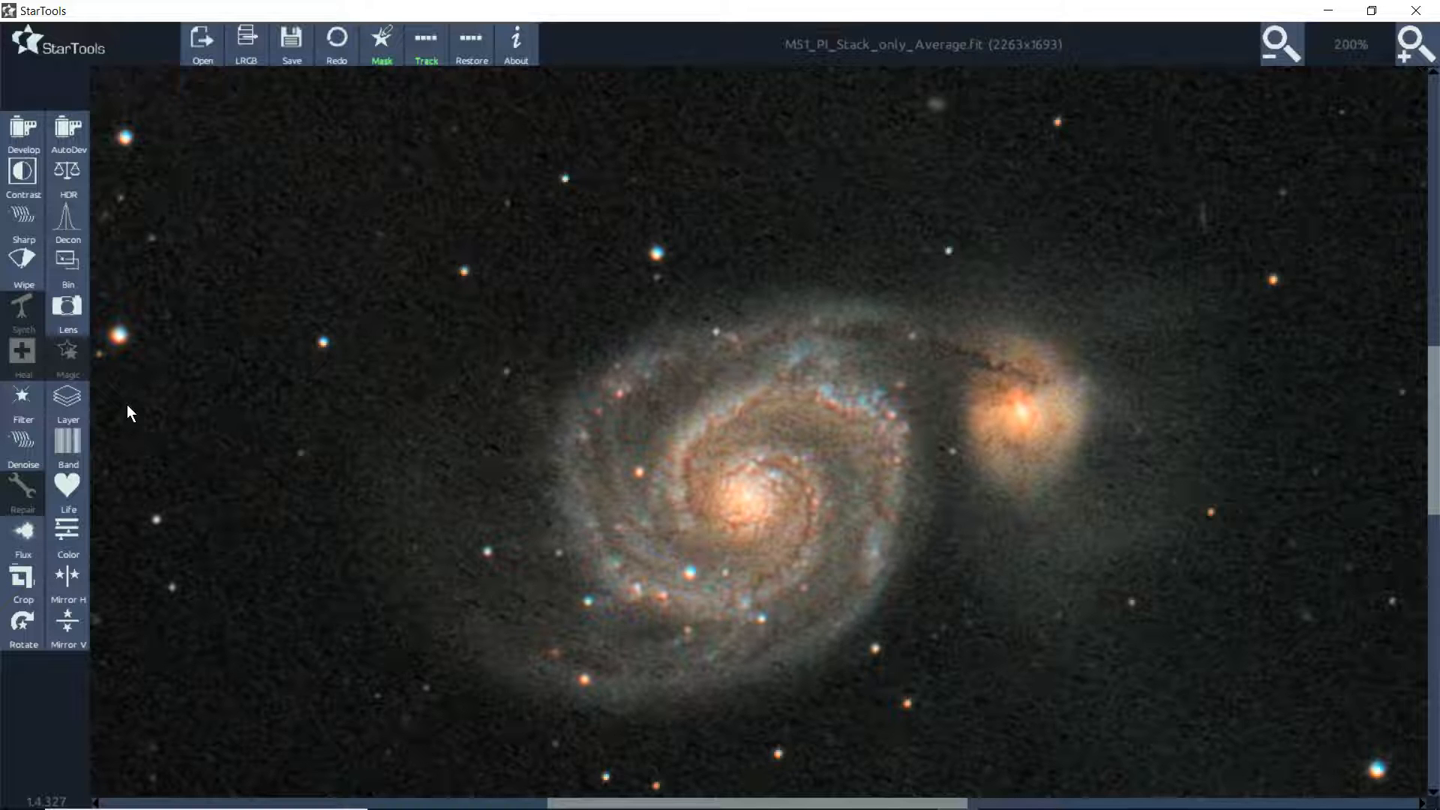
left_click(1266, 53)
left_click(1266, 52)
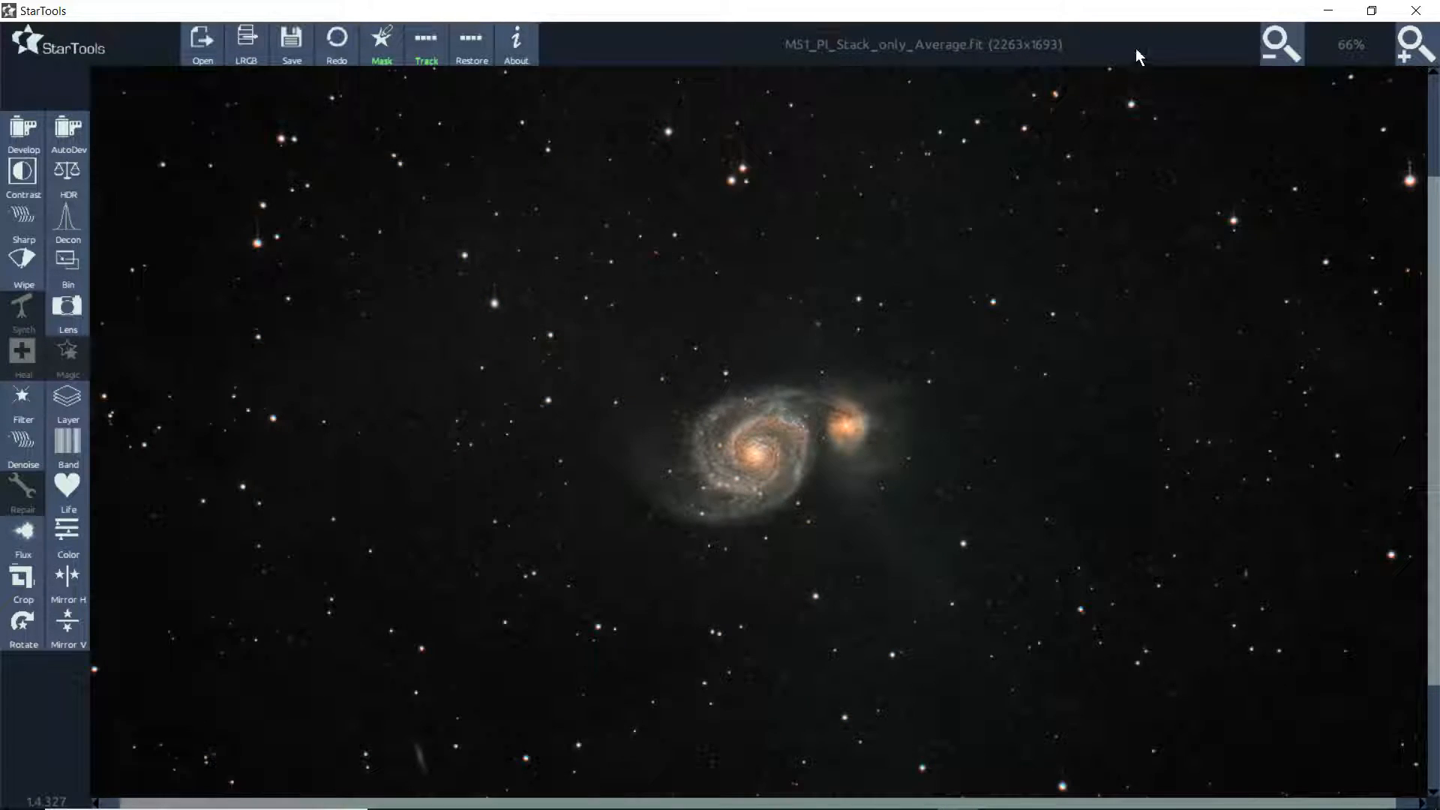
left_click(24, 177)
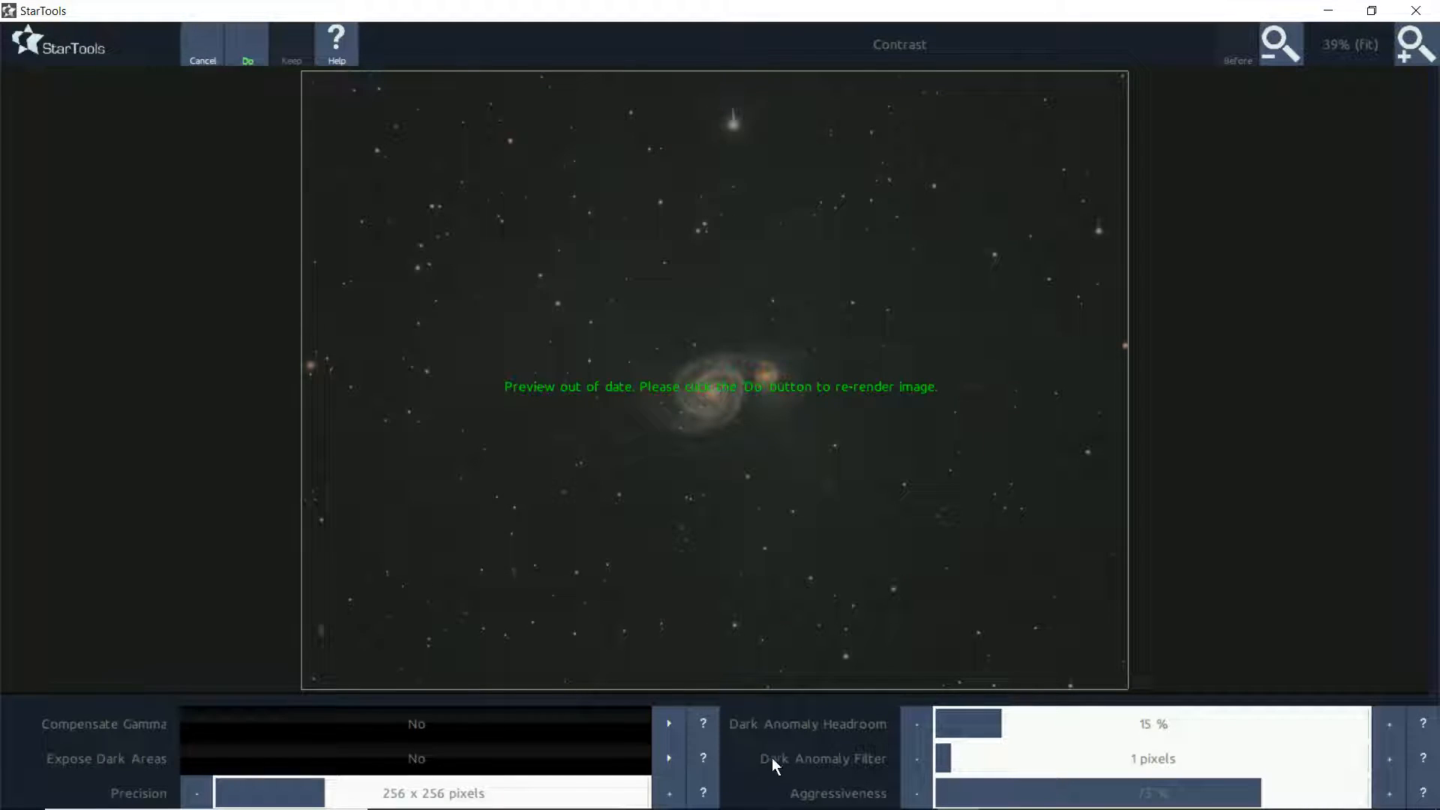
- Raise the Contrast Dark Anomaly Filter to 5 pixels, render, compare before/after at 100 %, and keep it
left_click(976, 754)
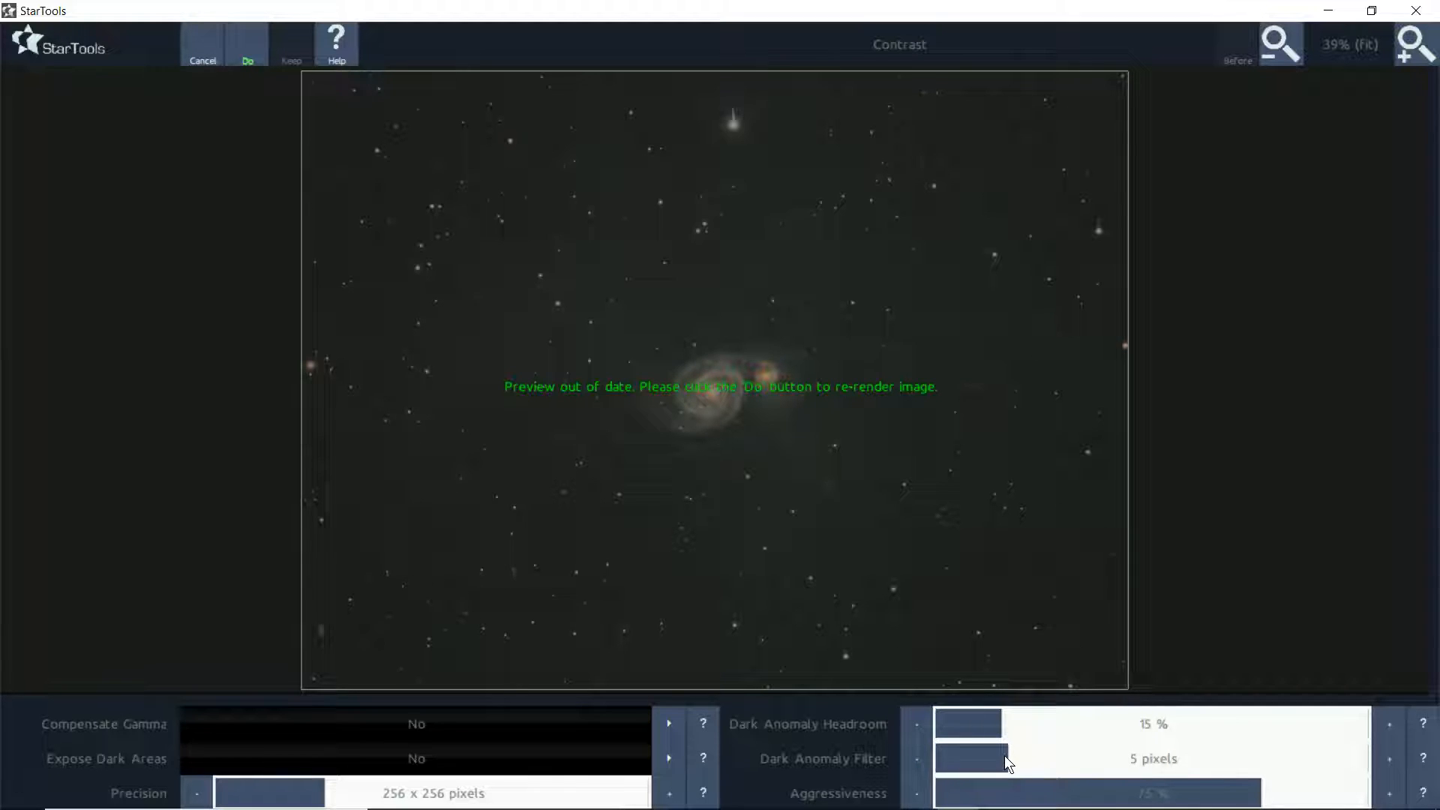
left_click(242, 56)
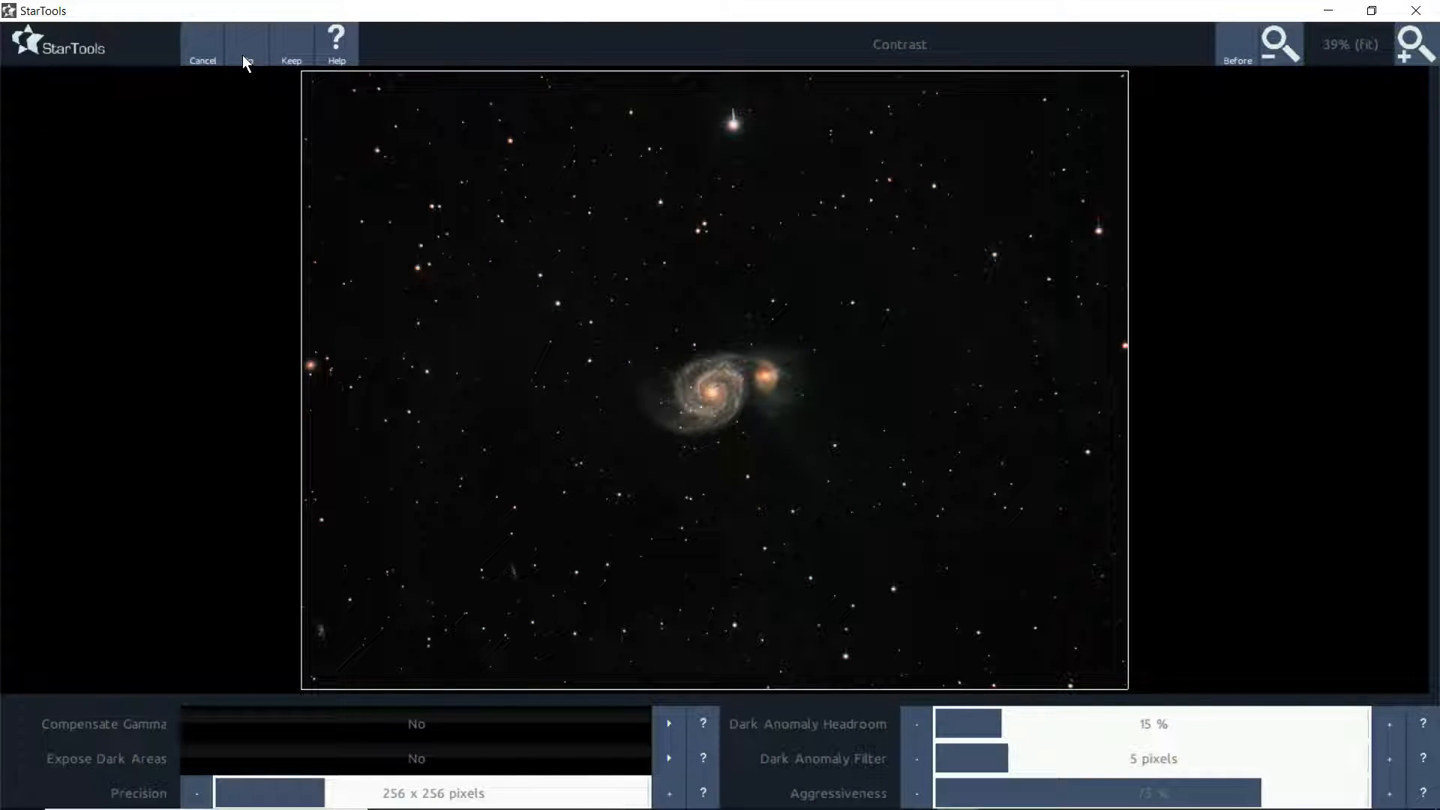
left_click(1409, 49)
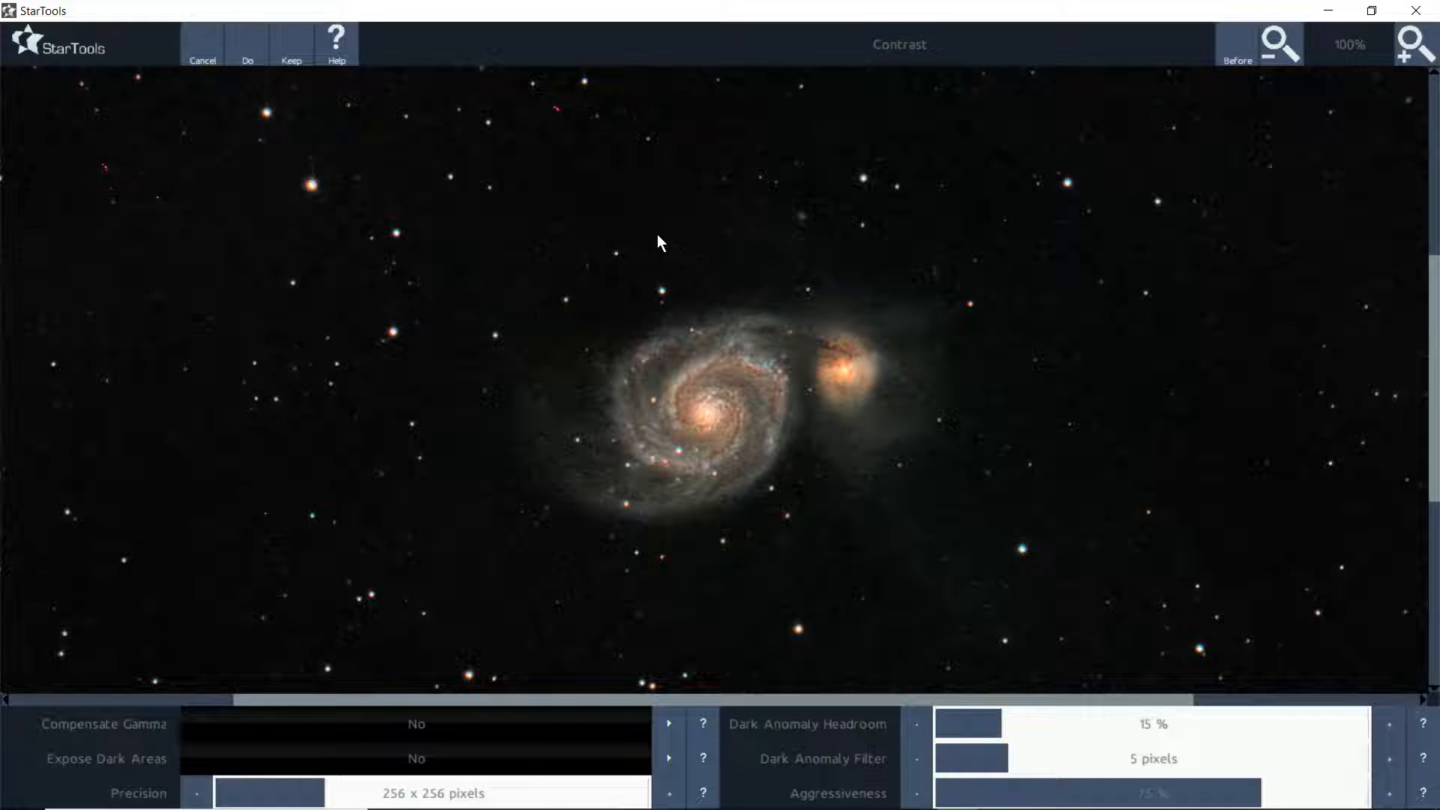
left_click(1239, 48)
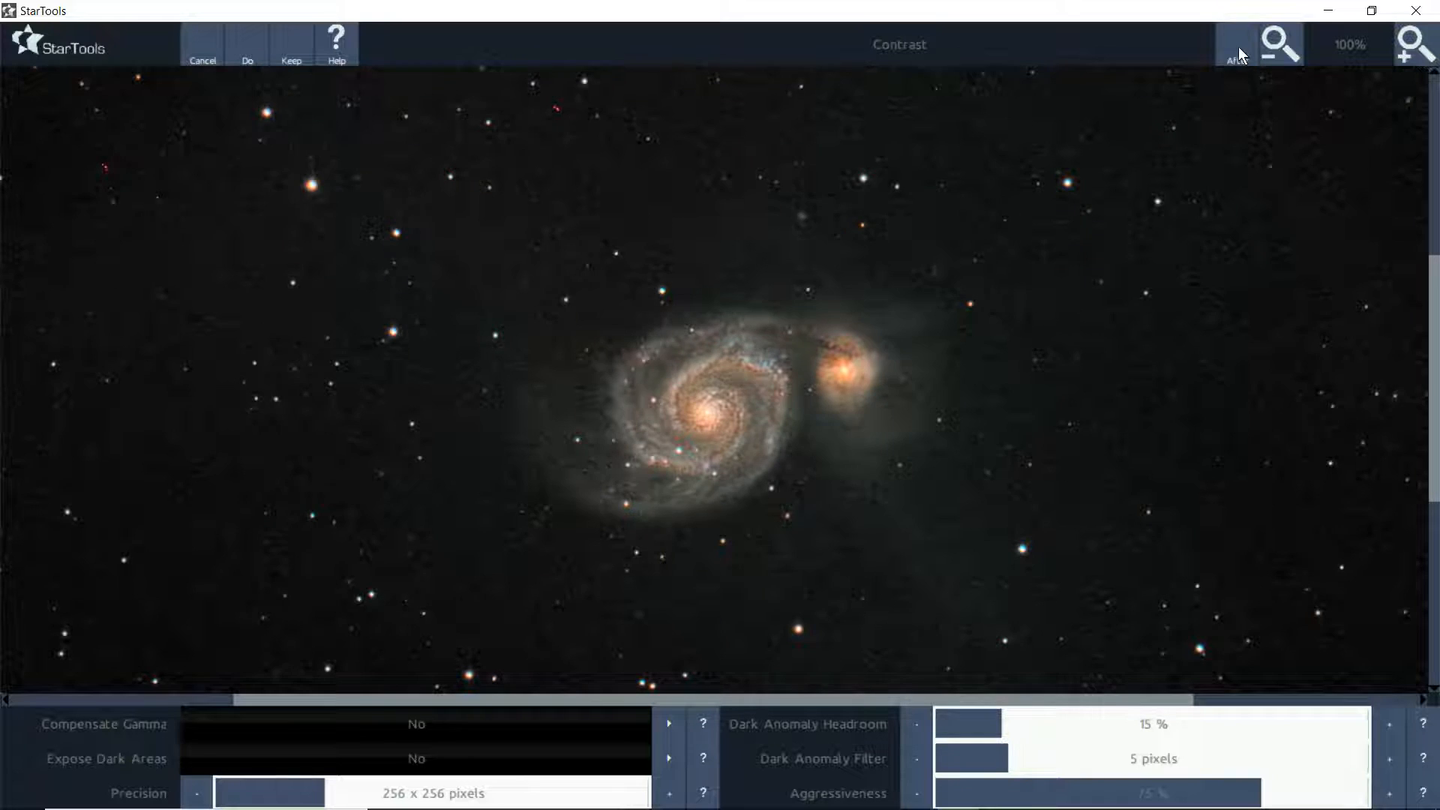
left_click(1239, 46)
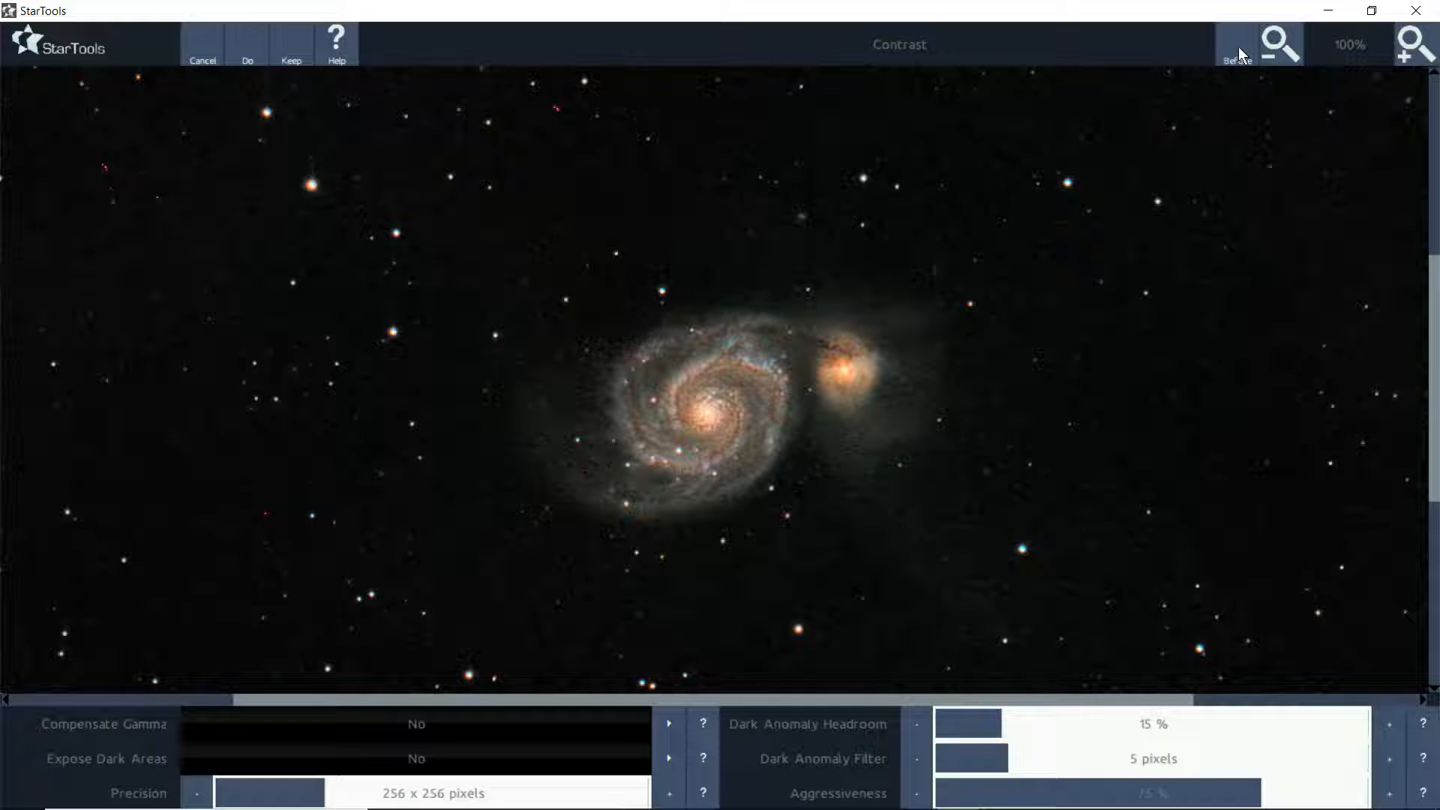
left_click(293, 45)
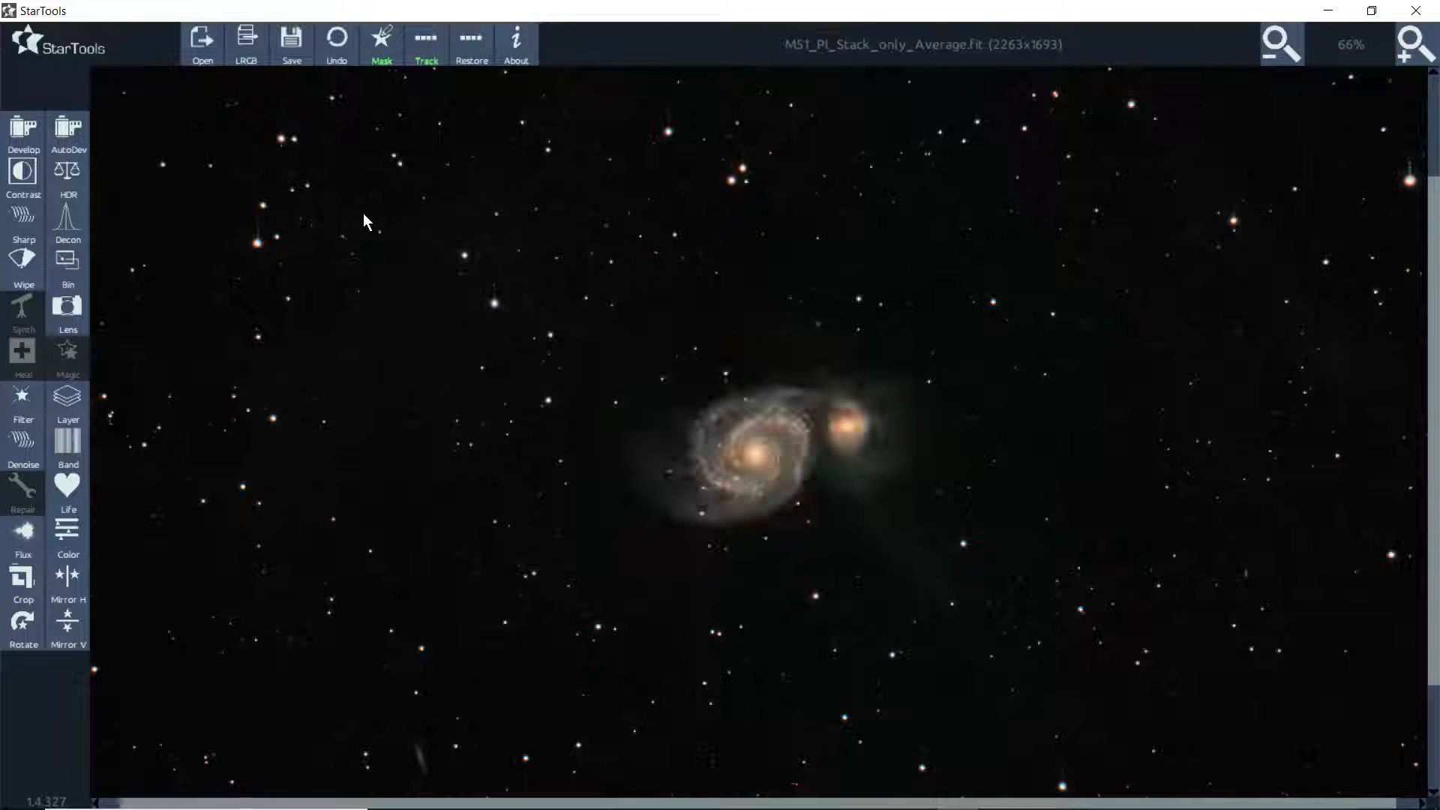
- In the mask editor, clear the mask and auto-generate a star mask
left_click(384, 43)
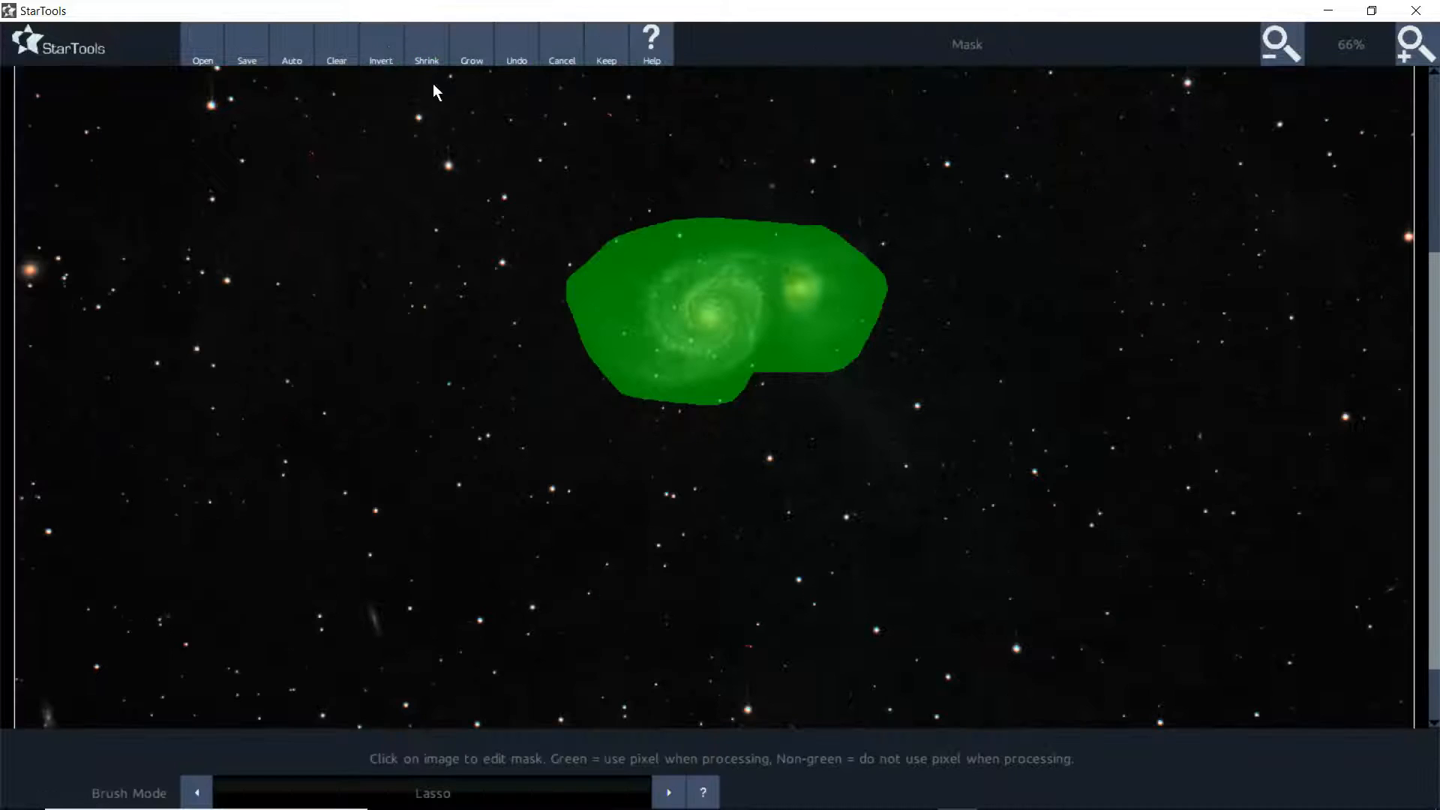
left_click(339, 57)
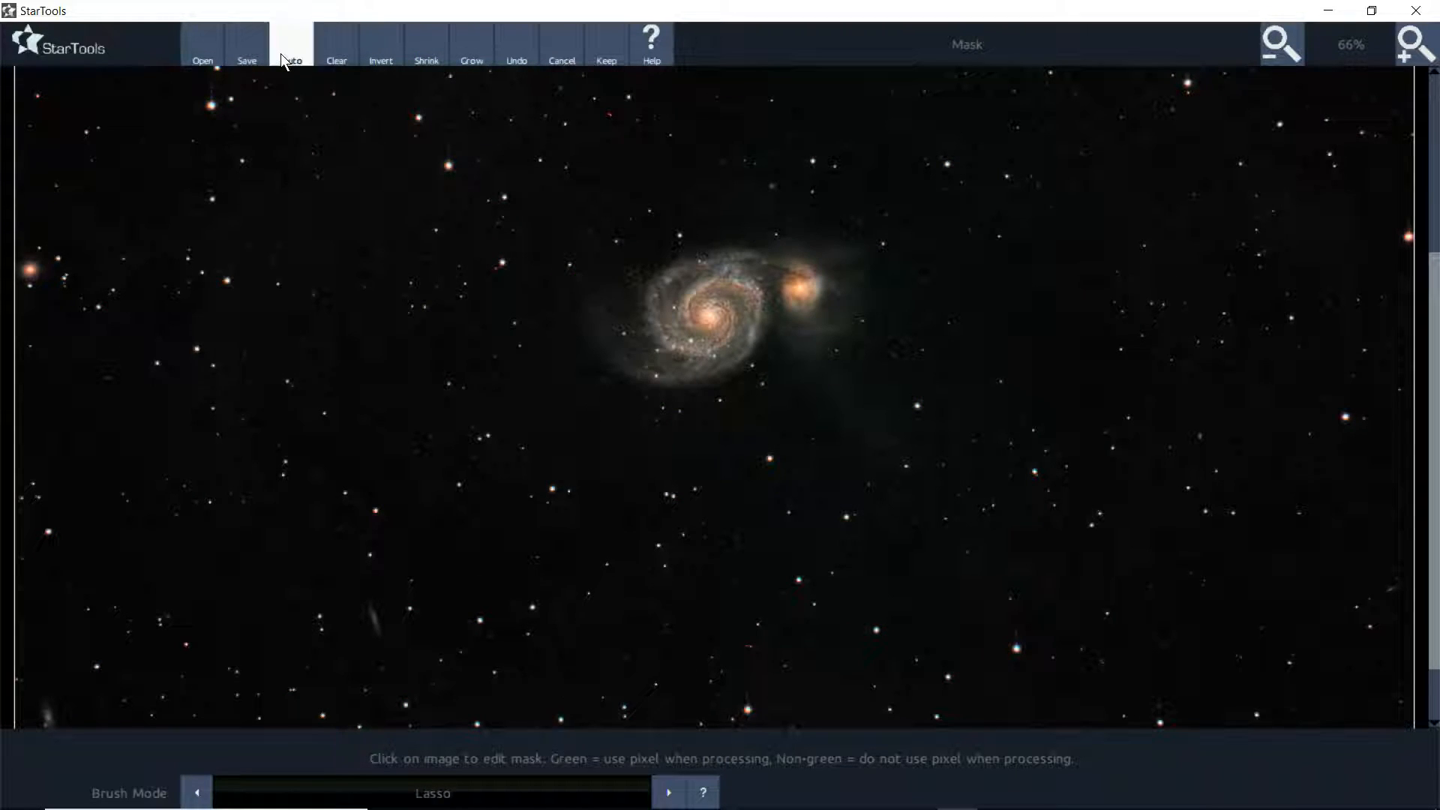
left_click(283, 54)
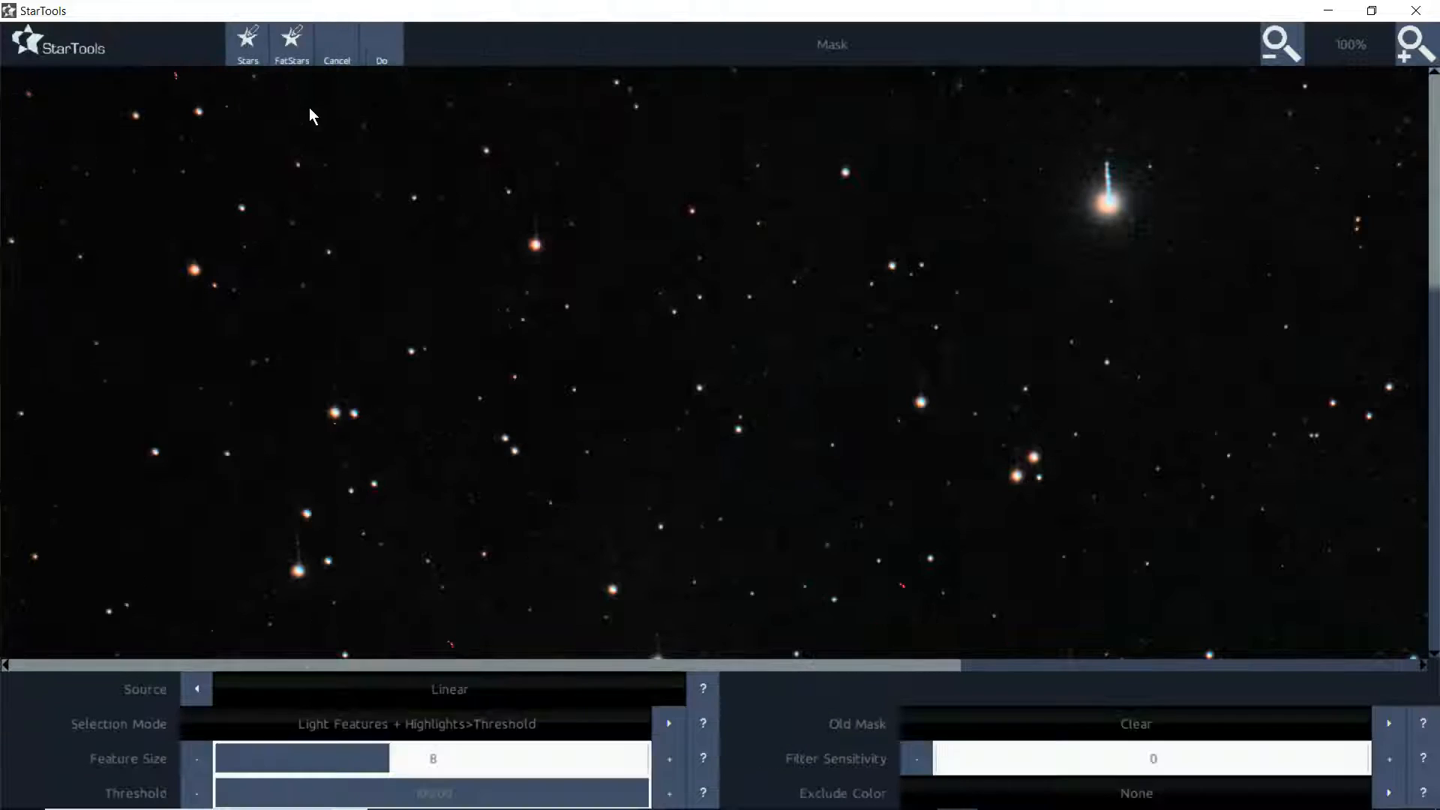
left_click(246, 48)
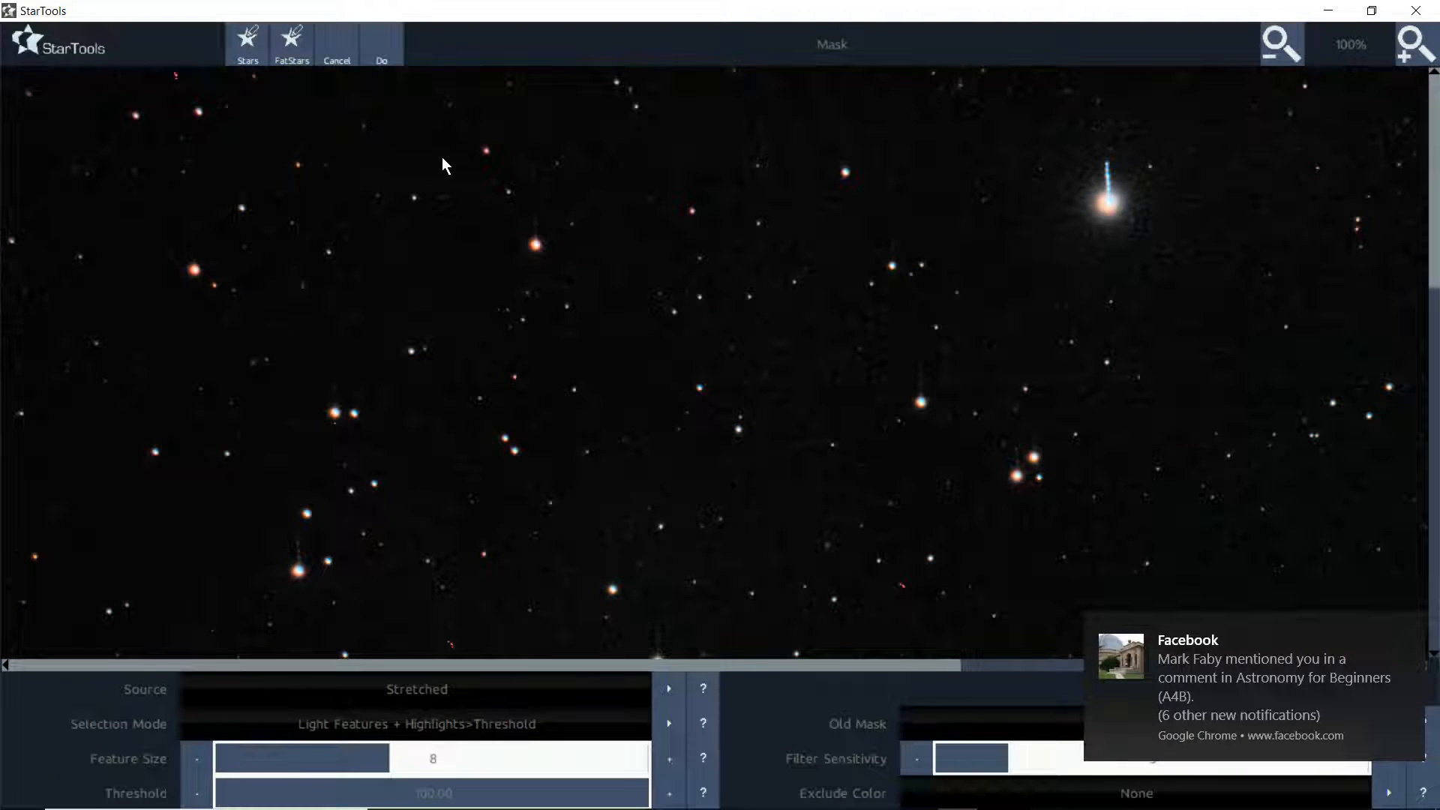
left_click(382, 49)
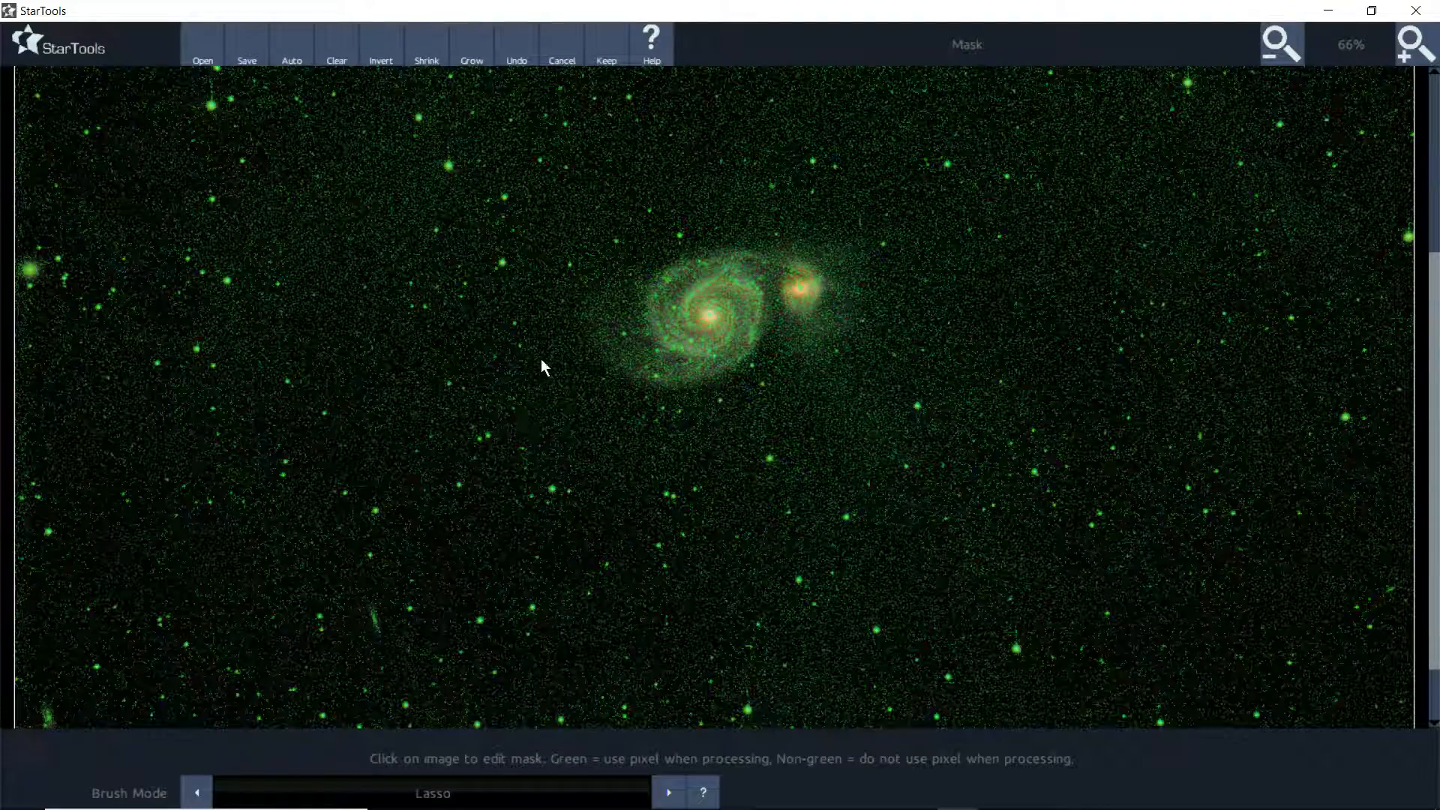
left_click(342, 264)
- Invert the star mask to cover the background, grow it, and keep it
left_click(375, 55)
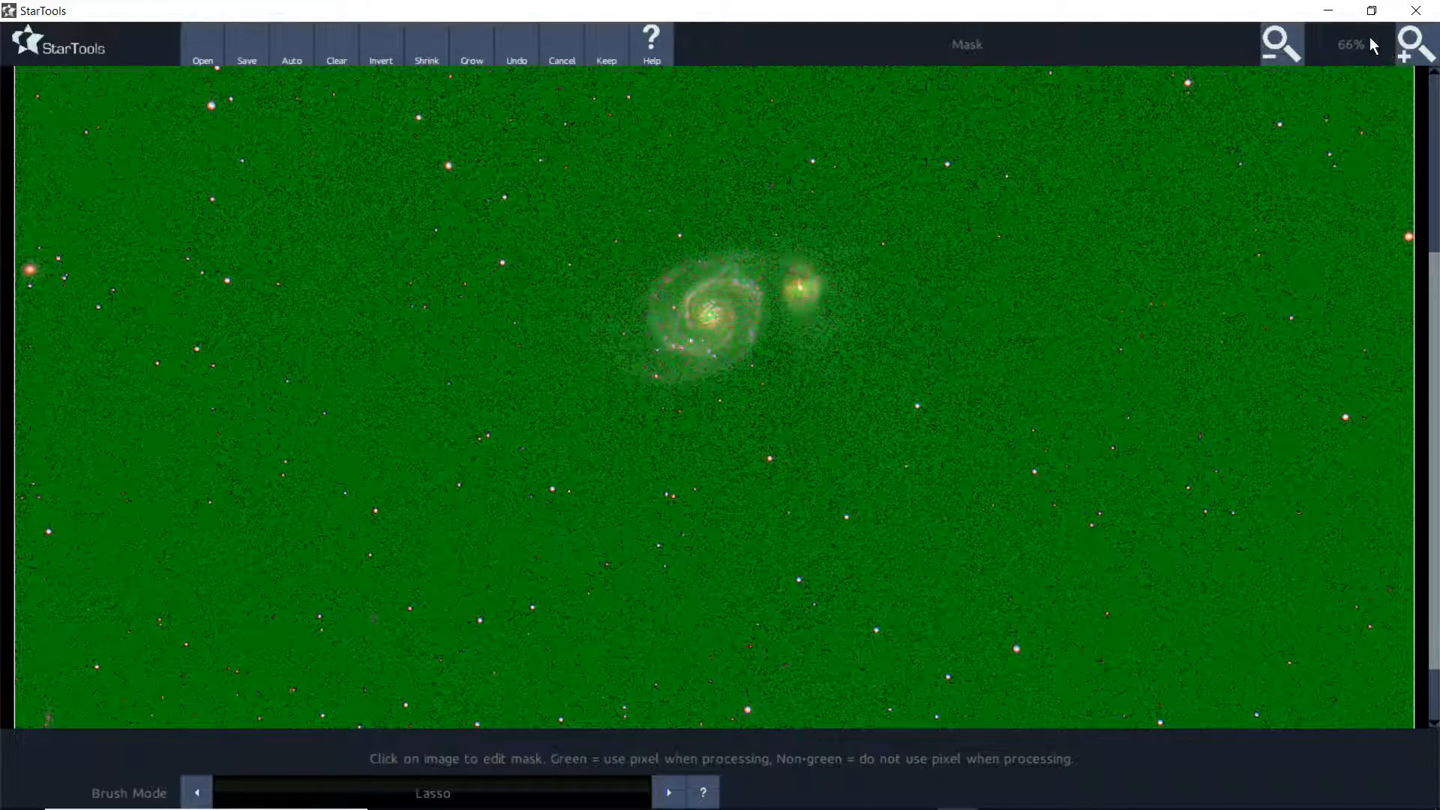
left_click(1273, 46)
left_click(1273, 47)
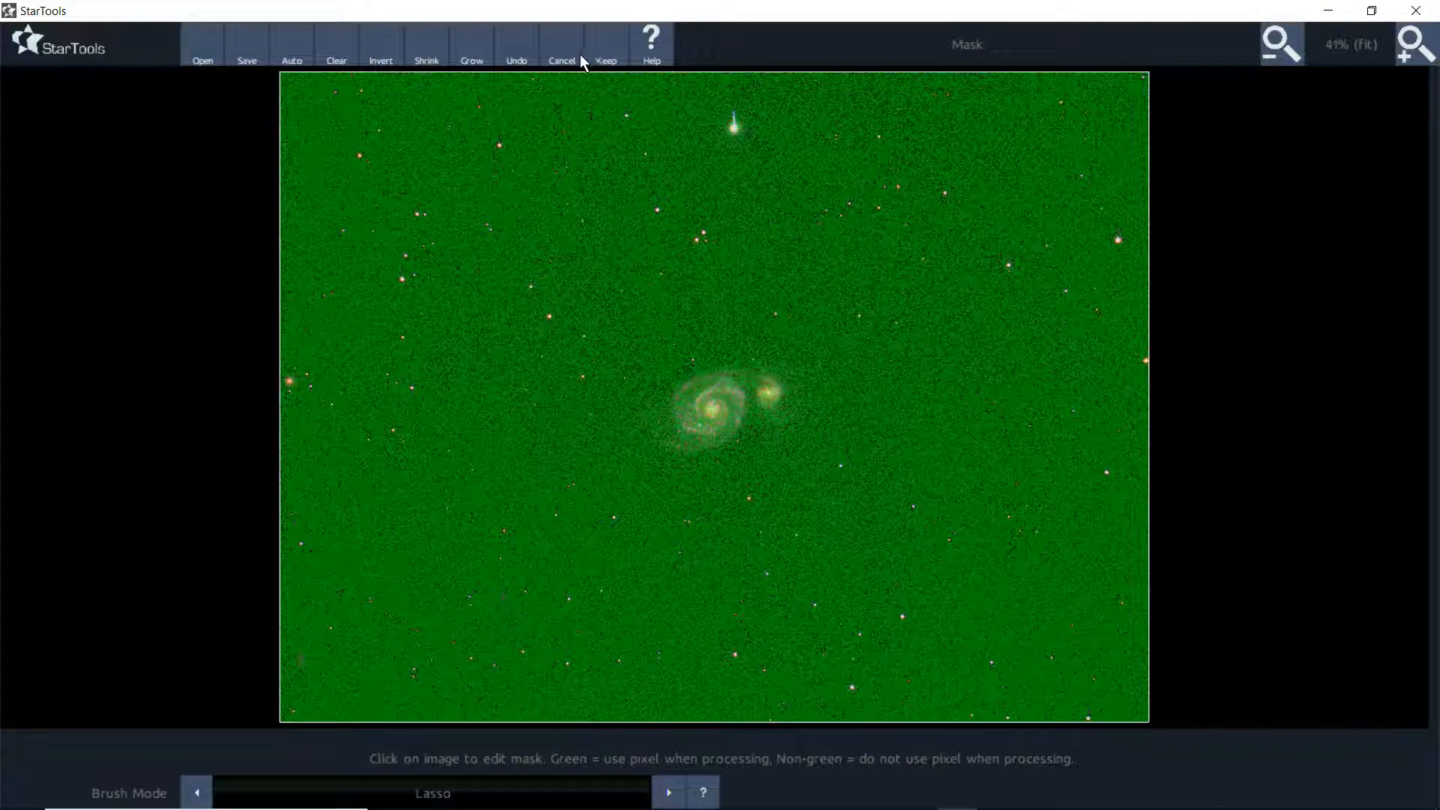
left_click(470, 54)
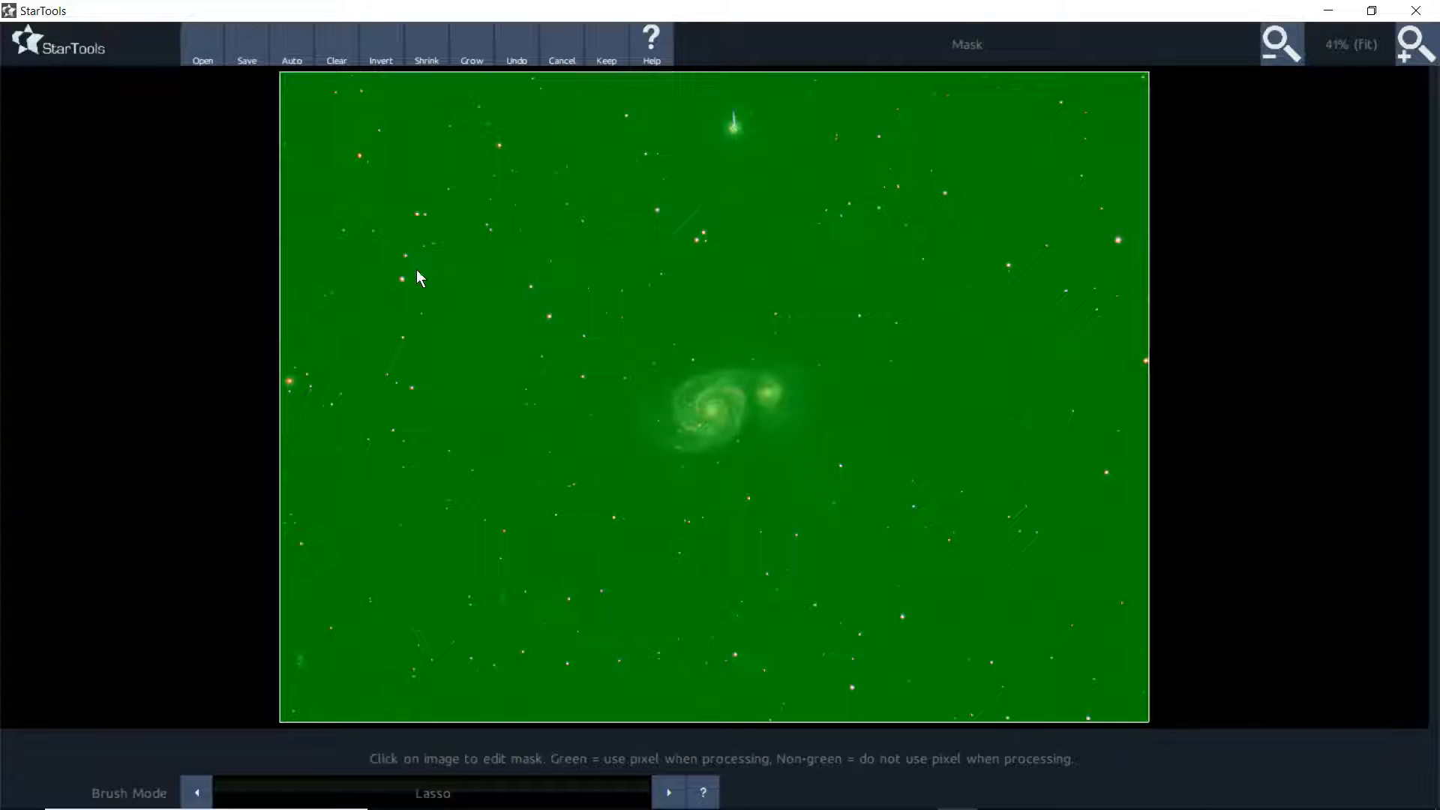
left_click(600, 43)
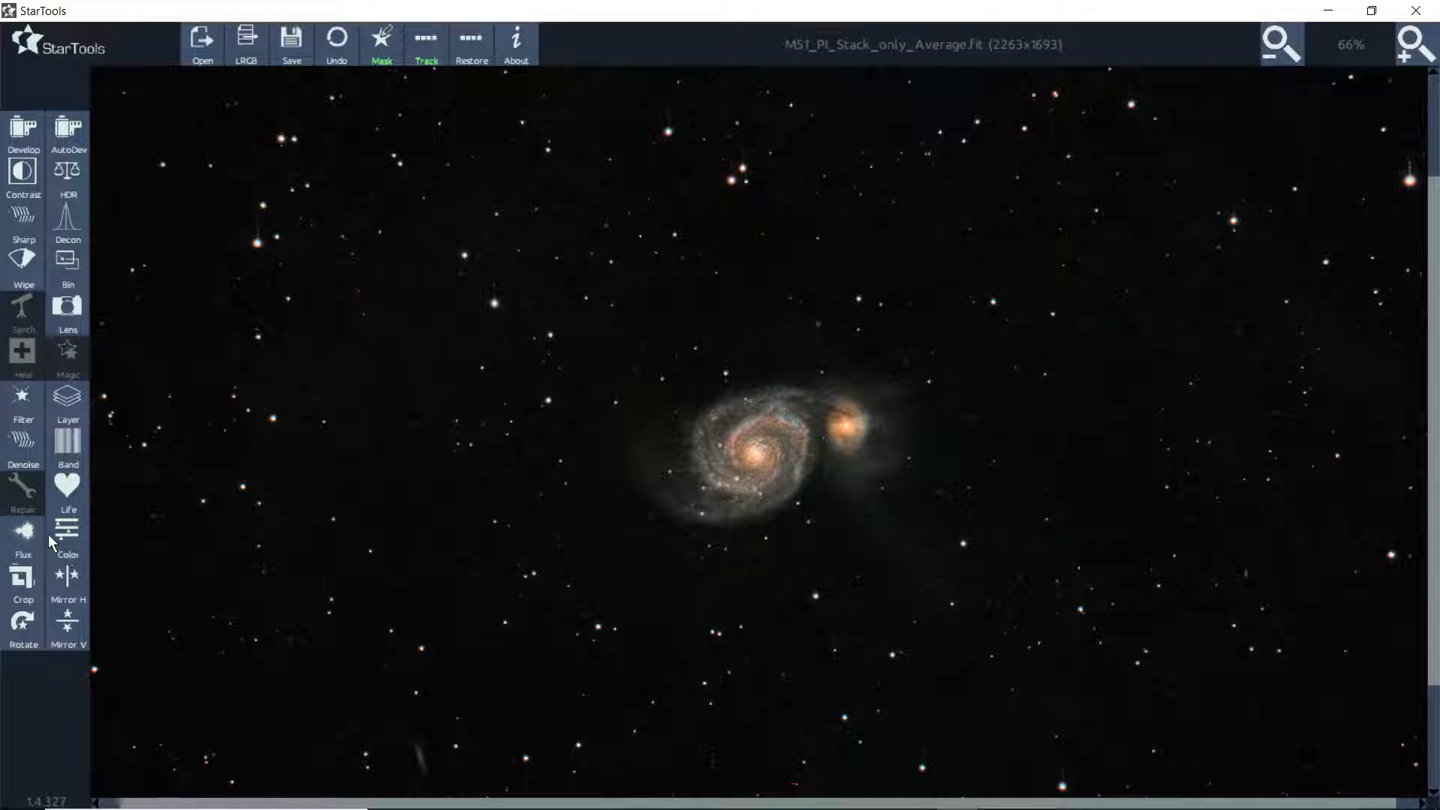
- Start Color with the stored mask kept and compare before/after colour, zoomed in on the galaxy
left_click(71, 534)
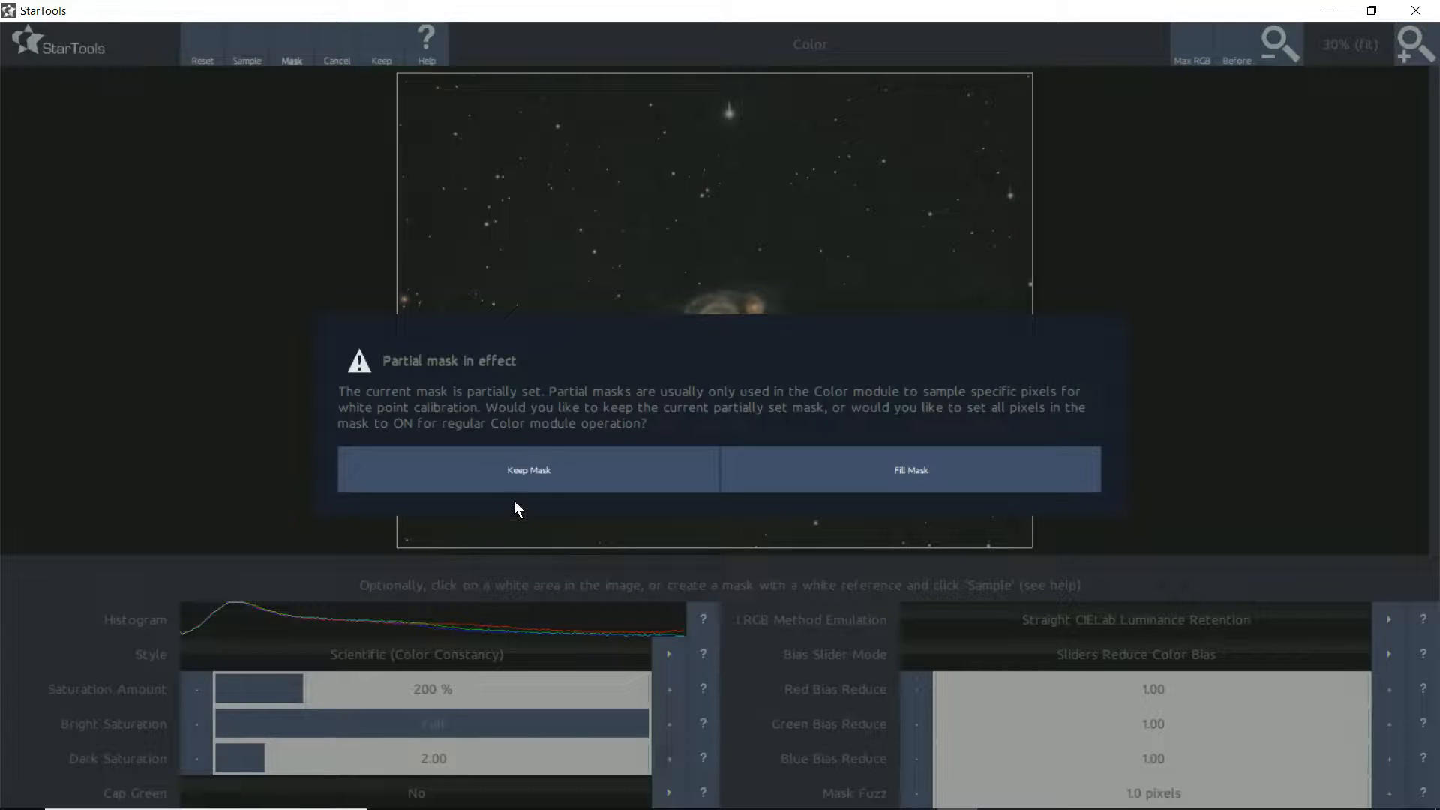
left_click(528, 480)
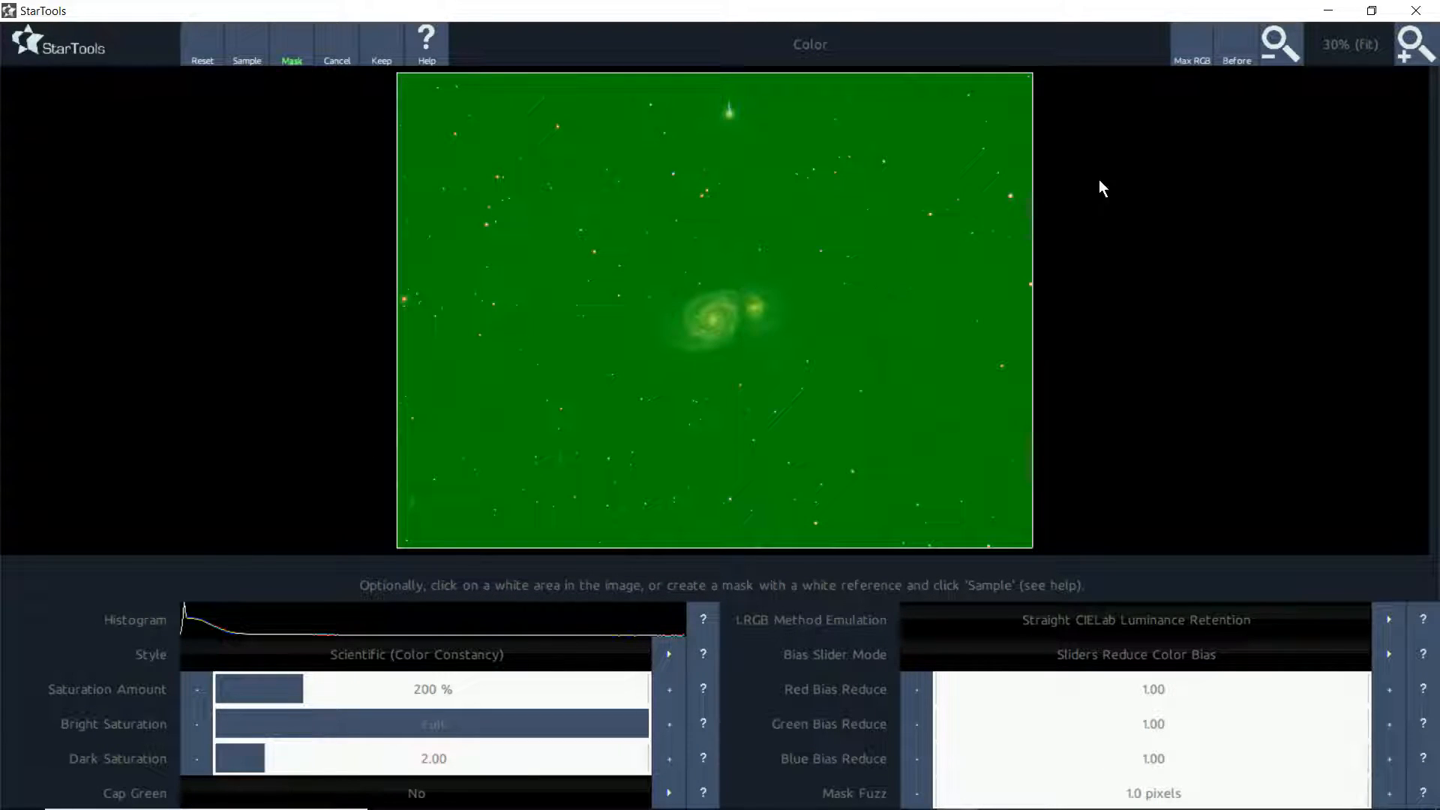
left_click(1413, 46)
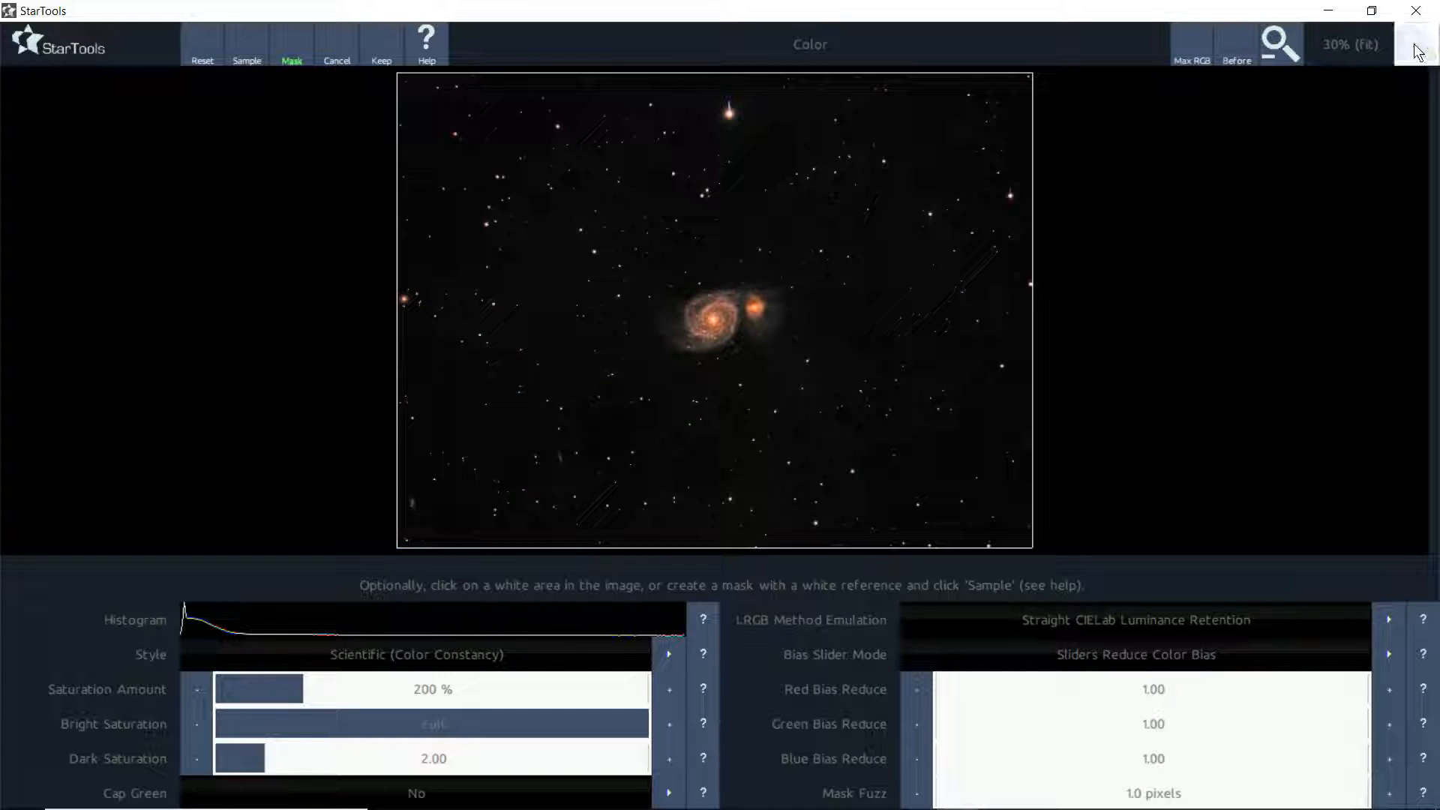
left_click(1414, 48)
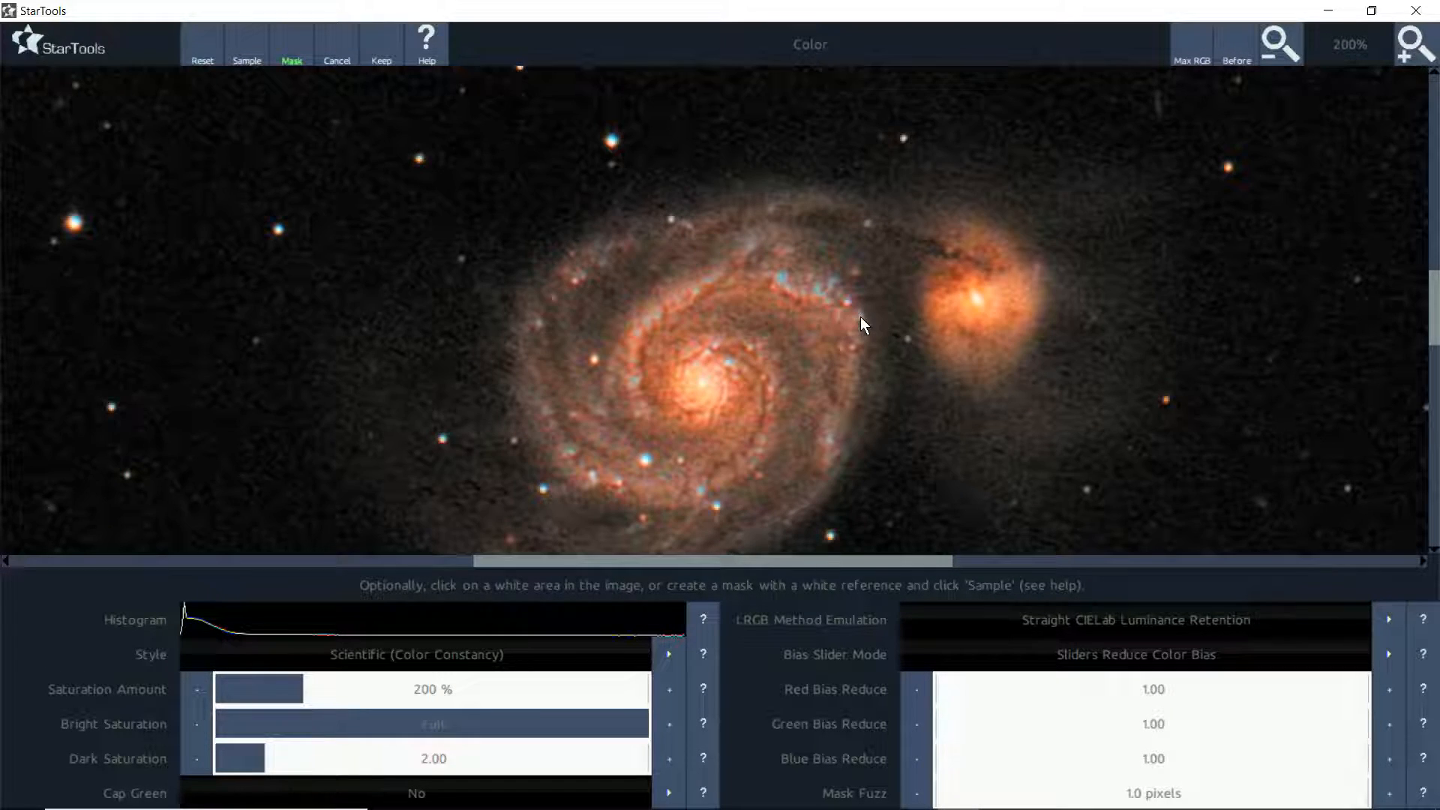
left_click(1242, 45)
left_click(1245, 48)
left_click(1247, 51)
left_click(1250, 47)
left_click(1242, 60)
left_click(290, 52)
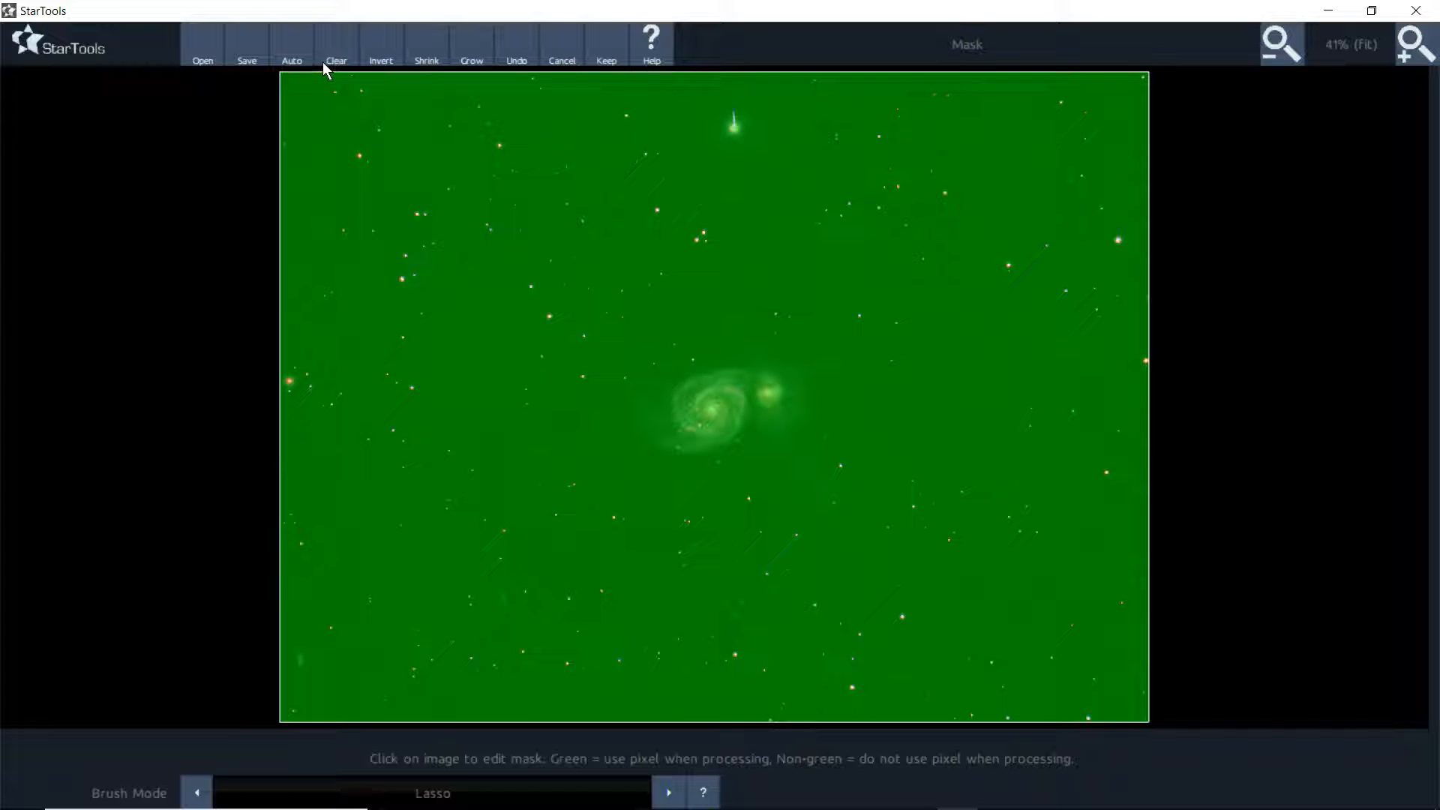
- Invert the colour mask so it covers only the stars, and keep it
left_click(385, 59)
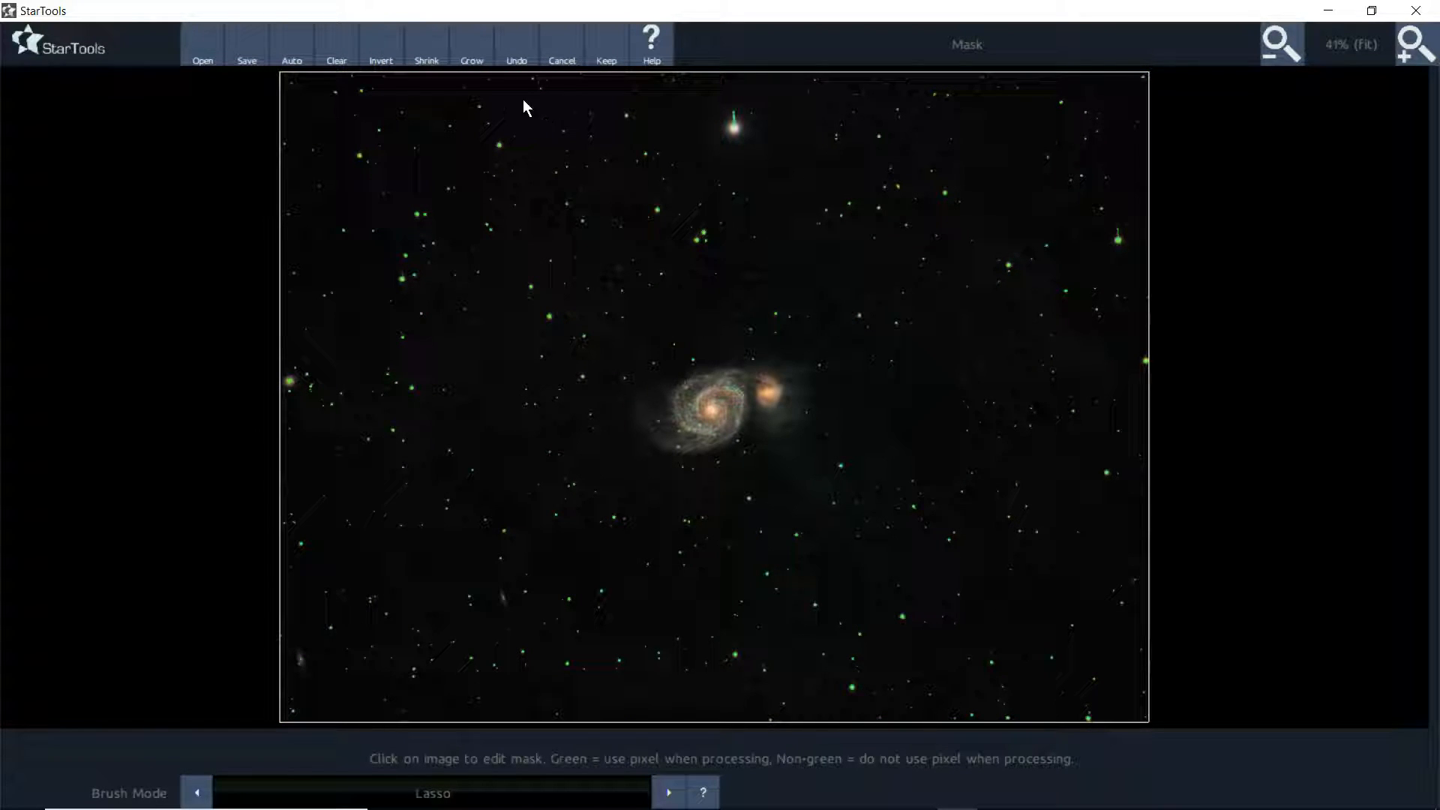
left_click(612, 56)
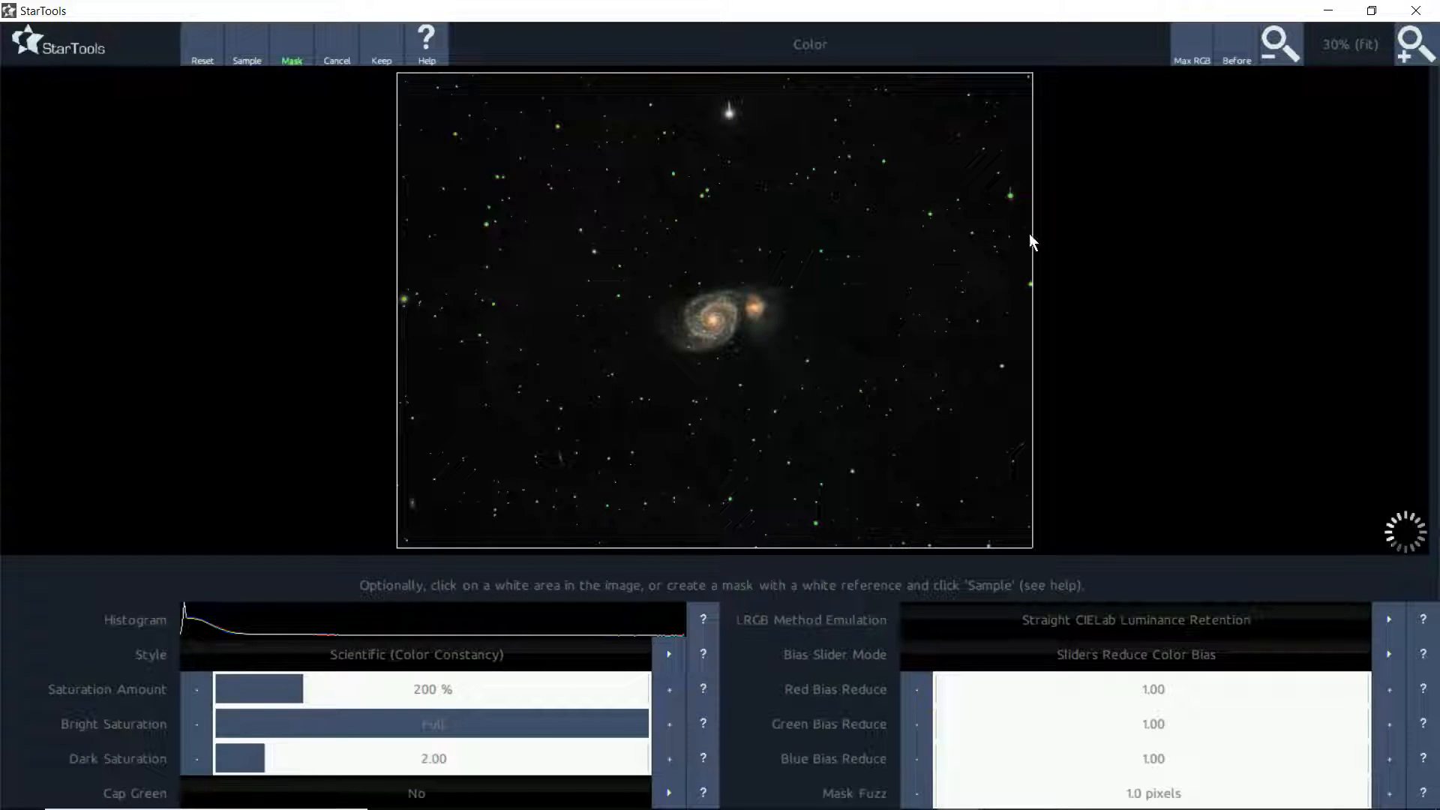
left_click(1407, 45)
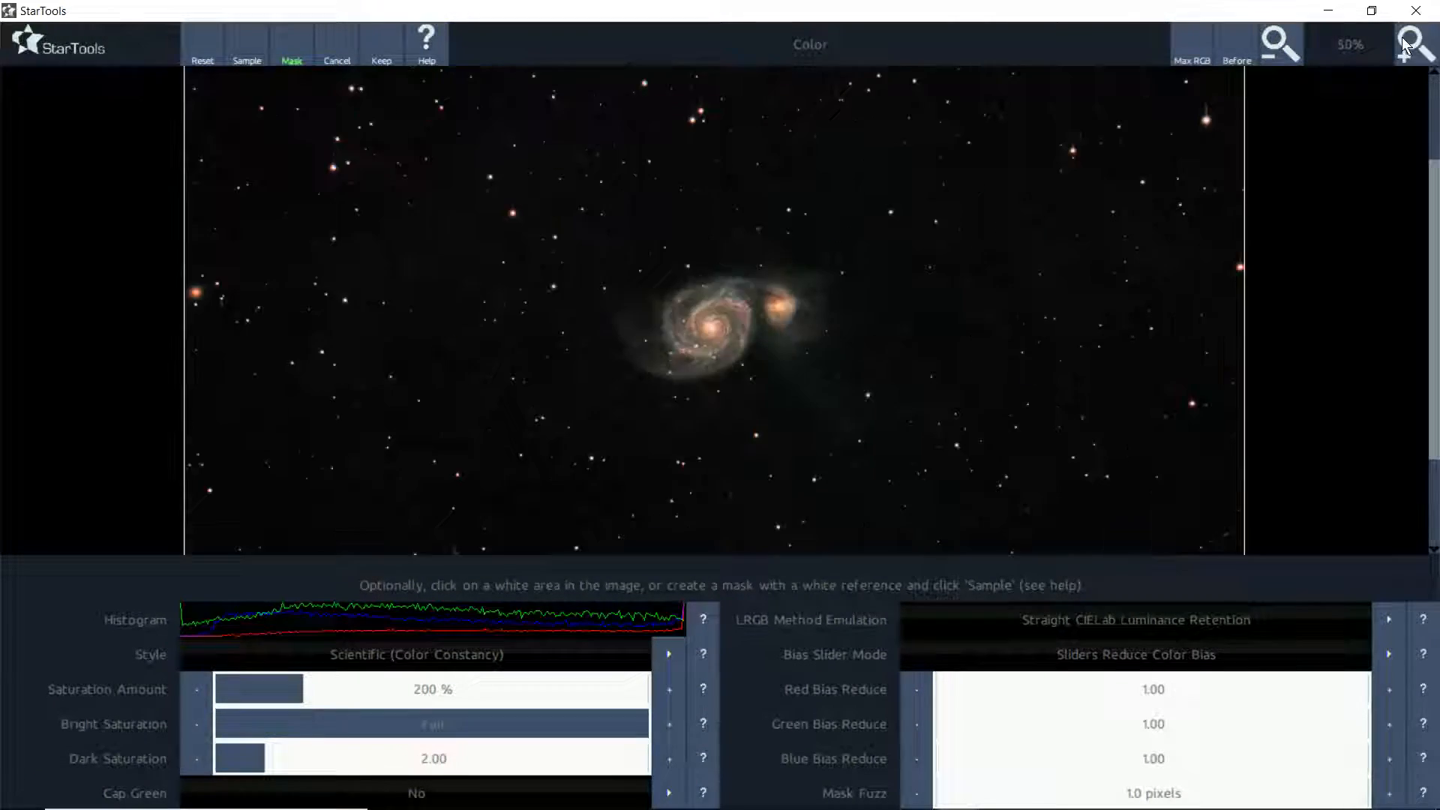
left_click(1408, 45)
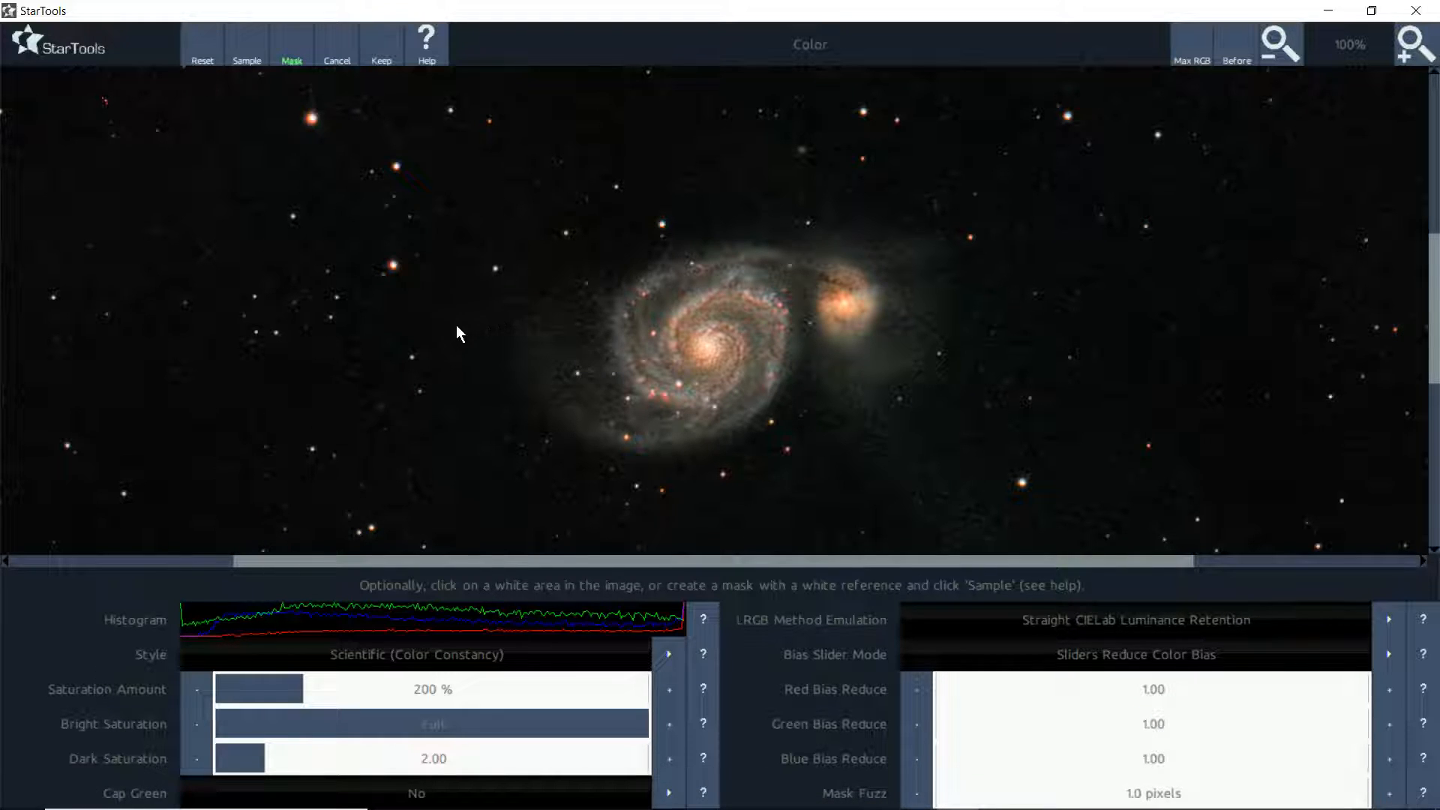
- Zoom to 300 % and raise Saturation Amount from 200 % to 450 %
left_click(1414, 50)
left_click(1415, 49)
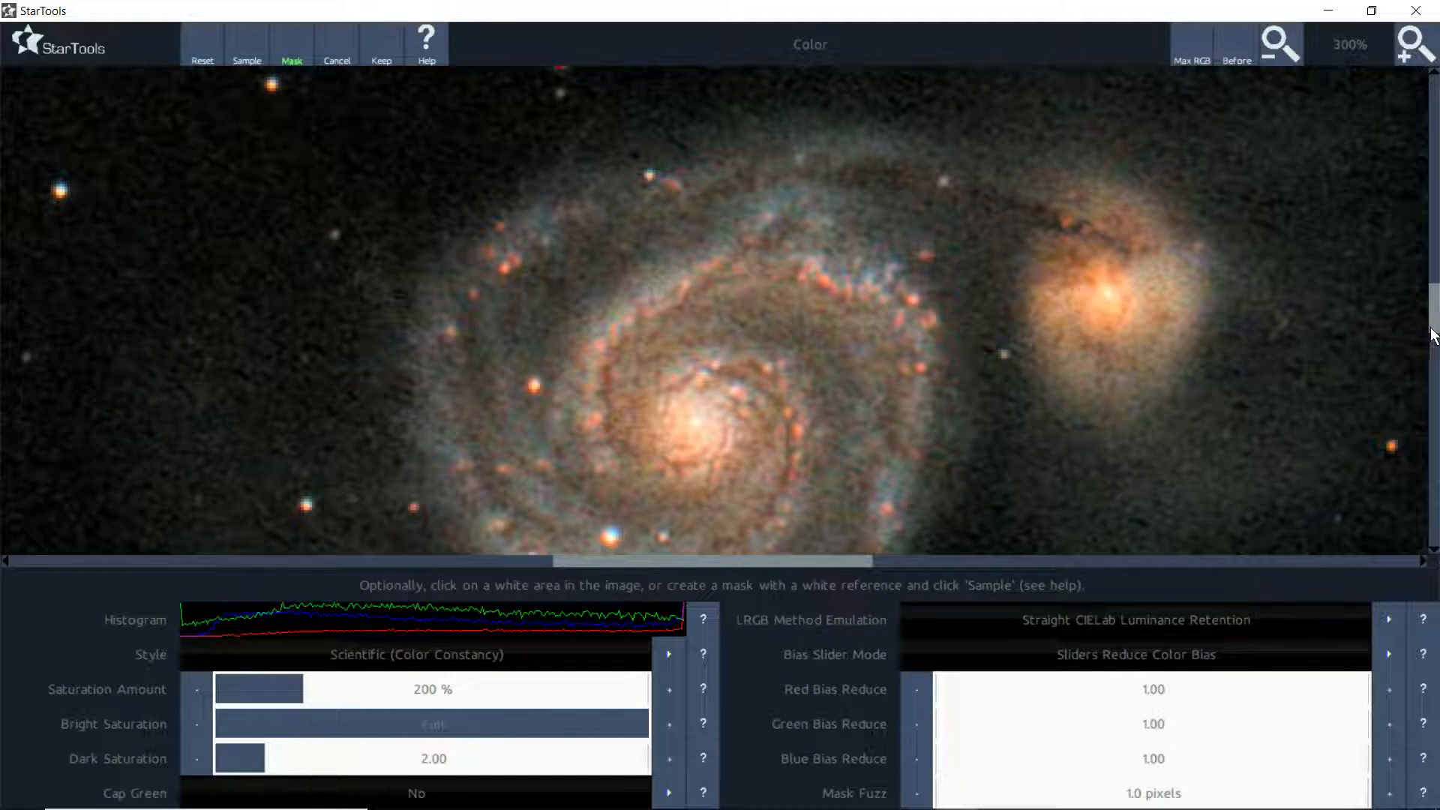
left_click_drag(1434, 319, 1434, 242)
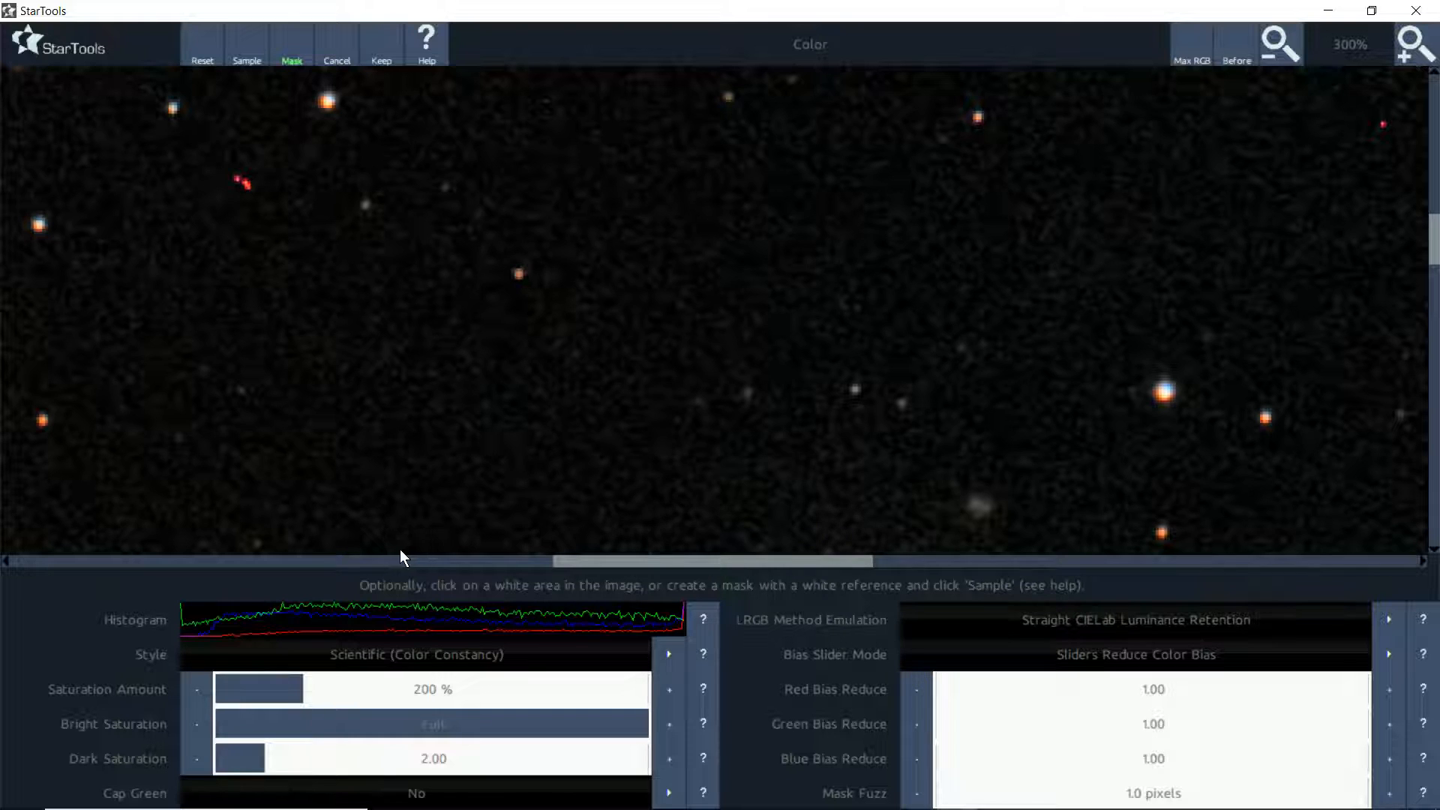
left_click(410, 687)
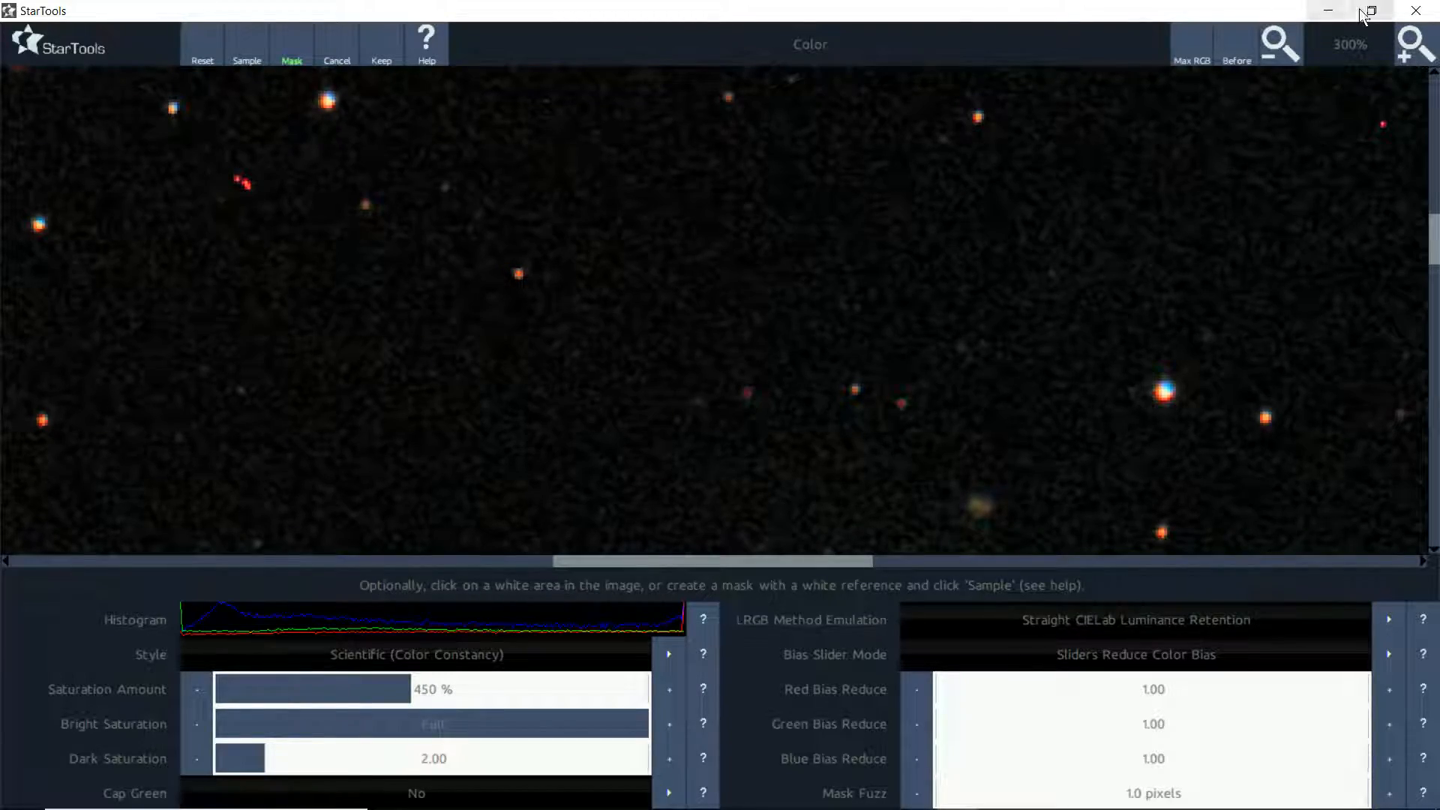
- Set Cap Green to To Yellow using the Max RGB view, then zoom out to fit the image
left_click(1178, 58)
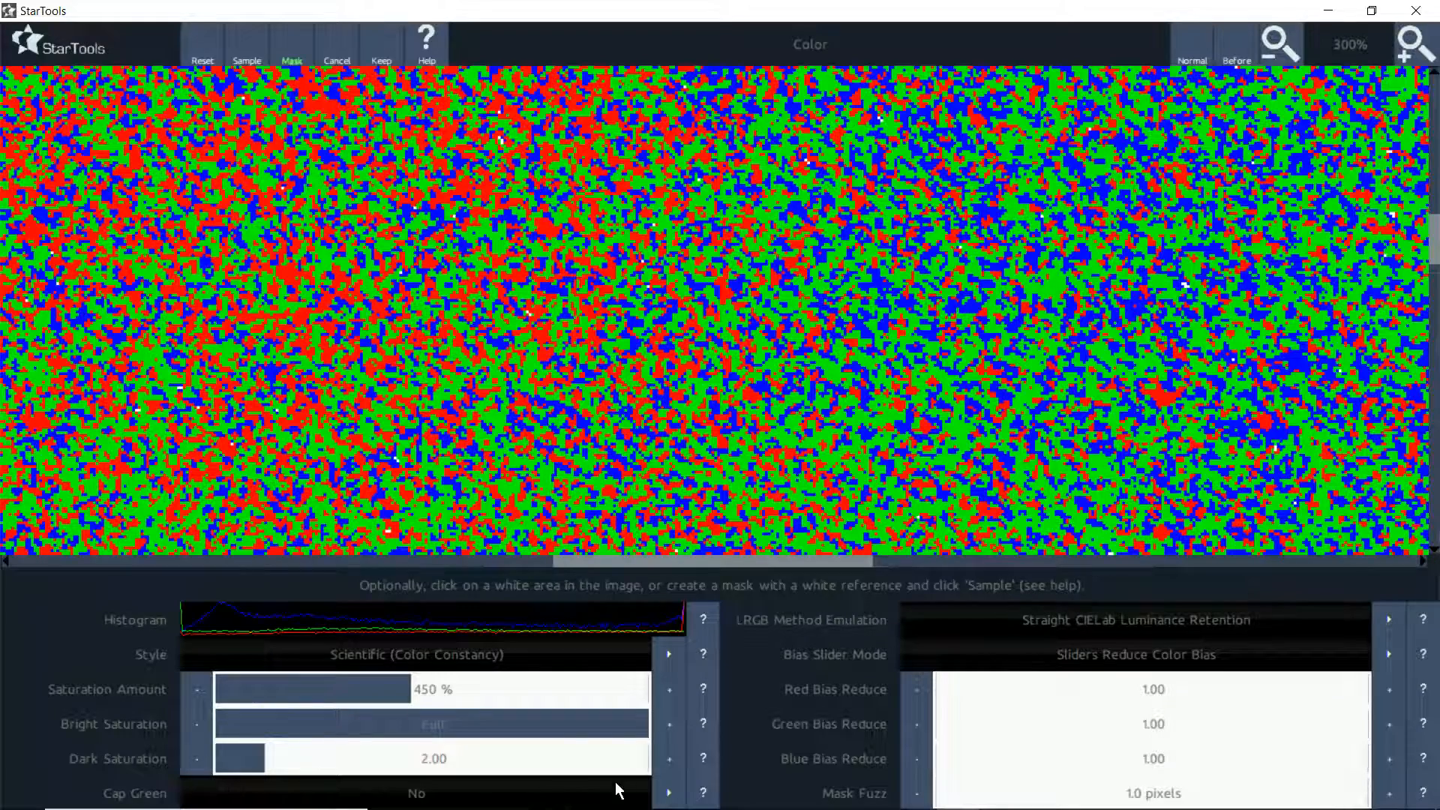
left_click(675, 800)
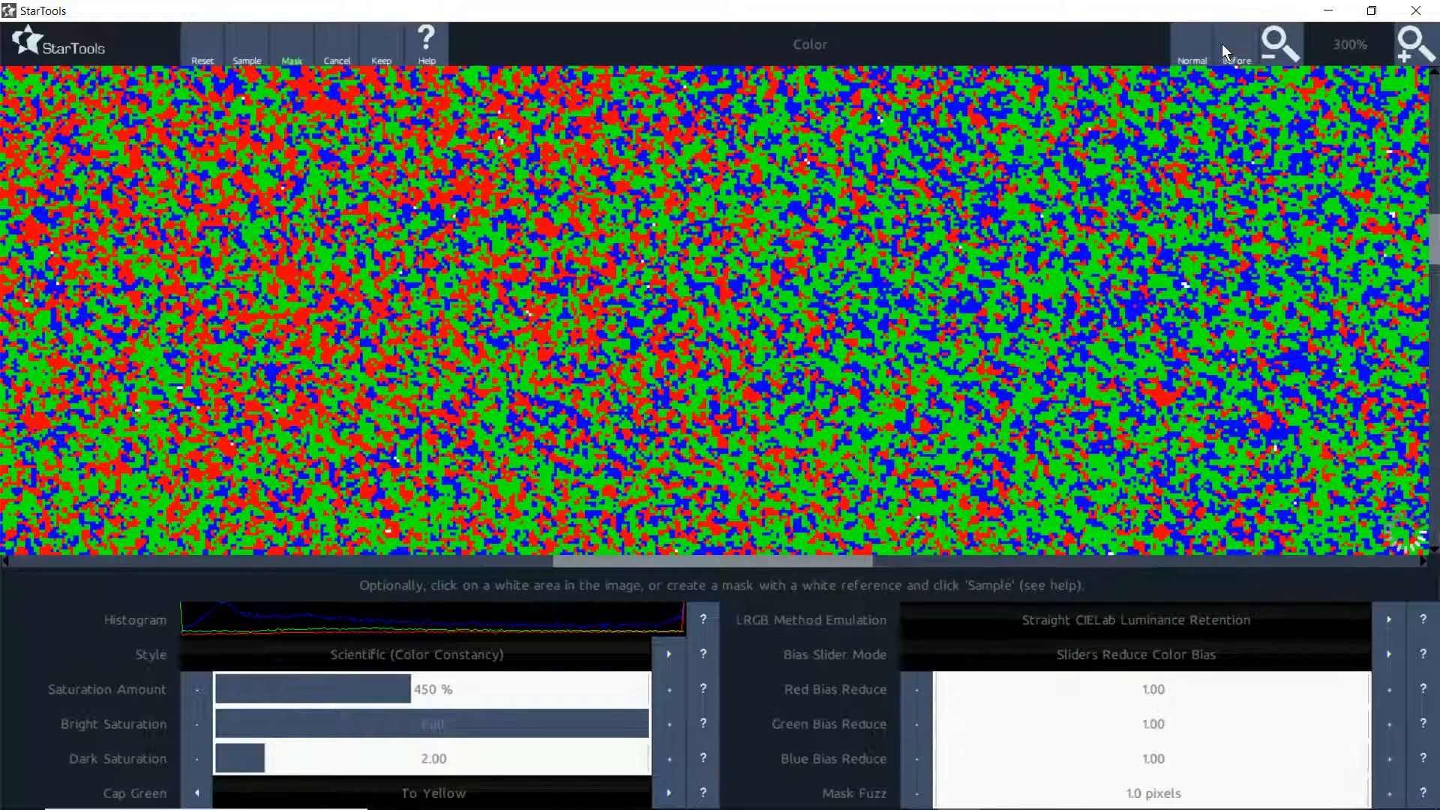
left_click(1183, 48)
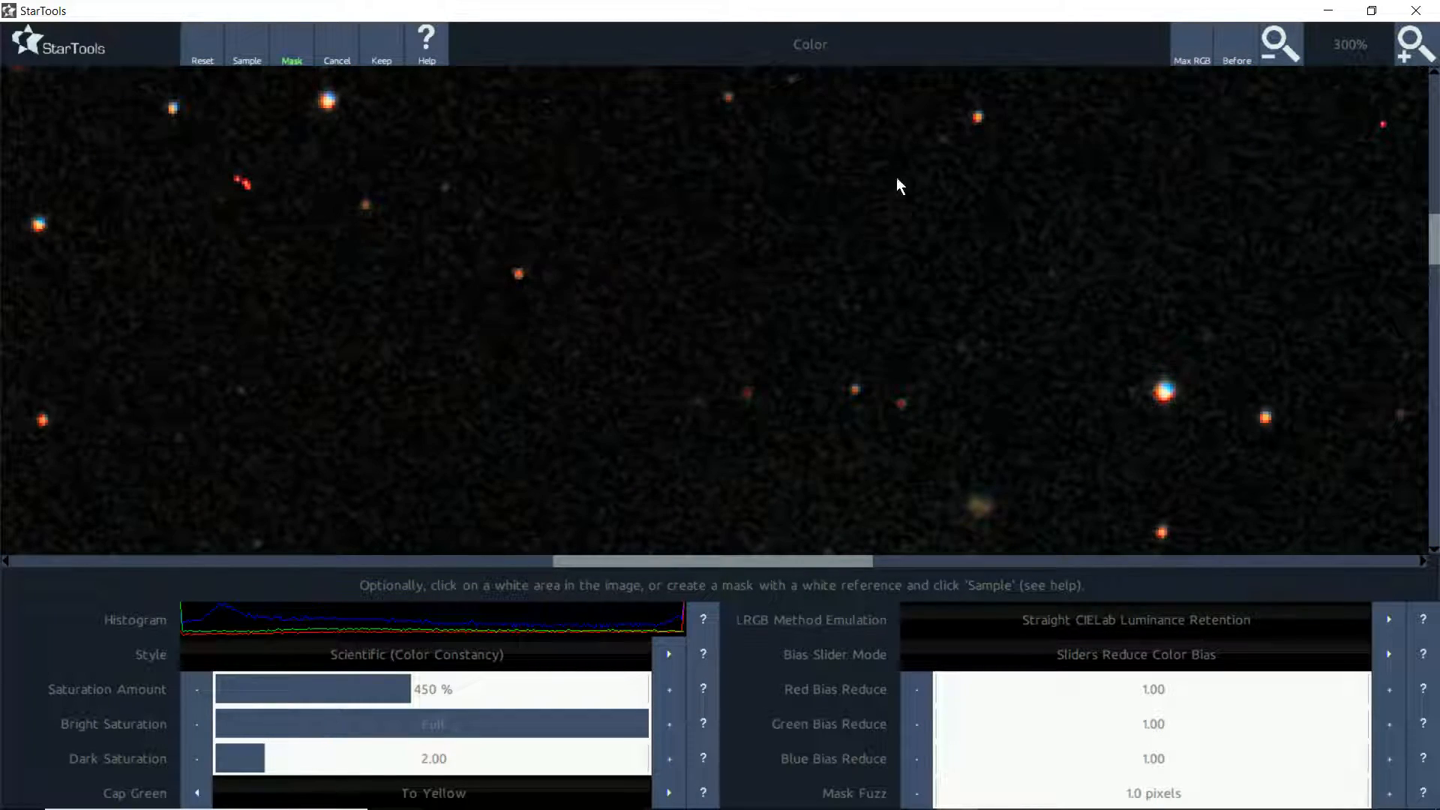
left_click(1271, 51)
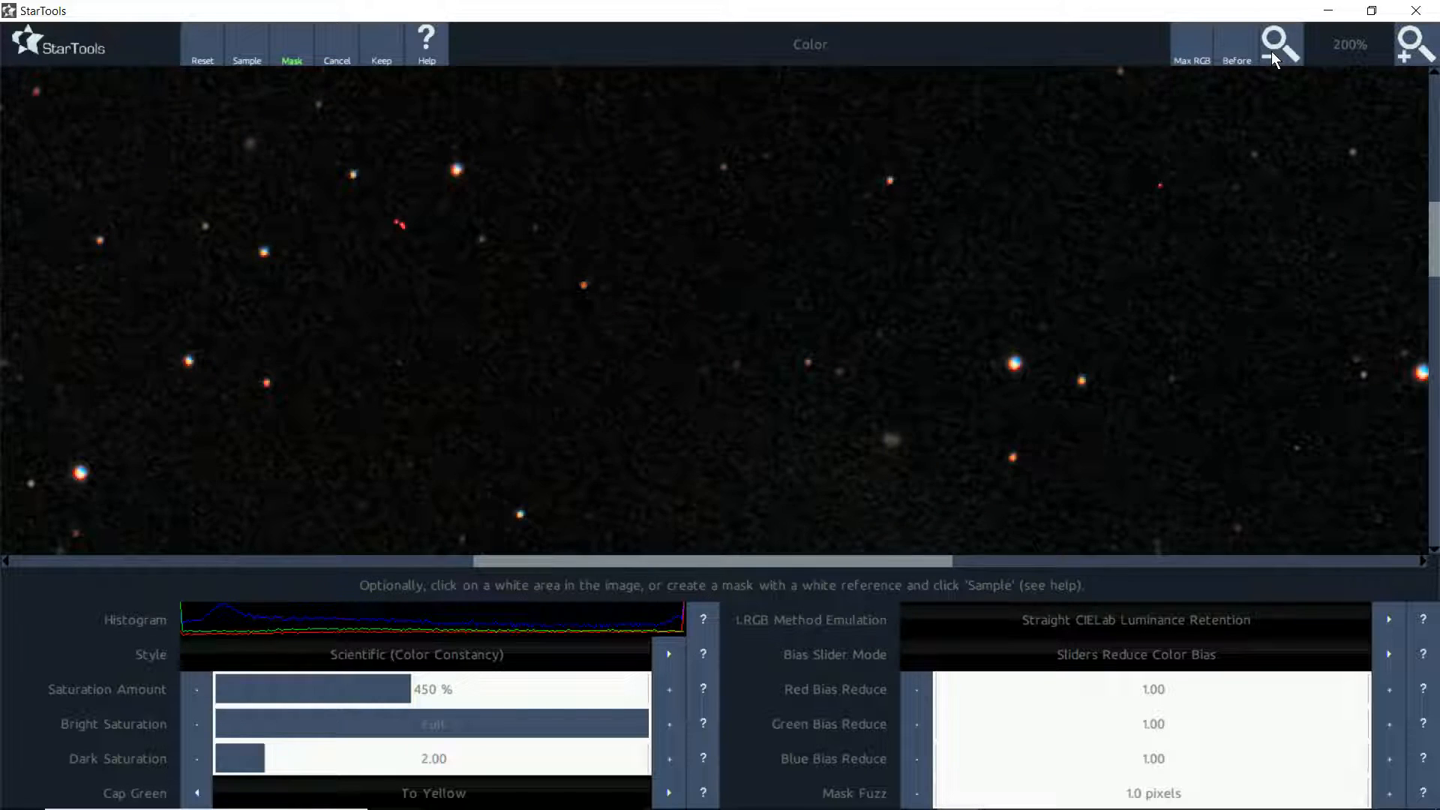
left_click(1271, 51)
left_click(1271, 51)
left_click(1271, 51)
left_click(1271, 51)
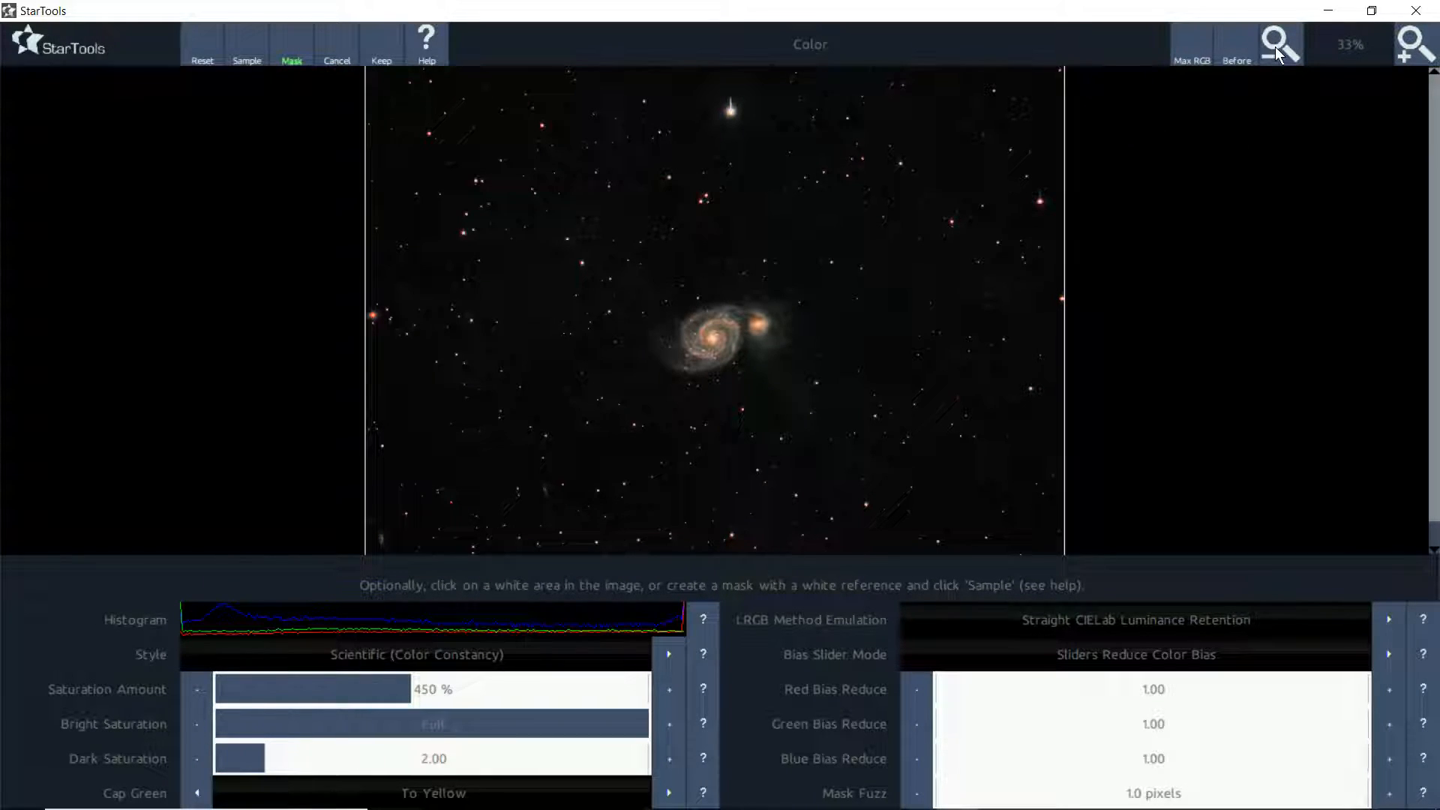
left_click(1275, 47)
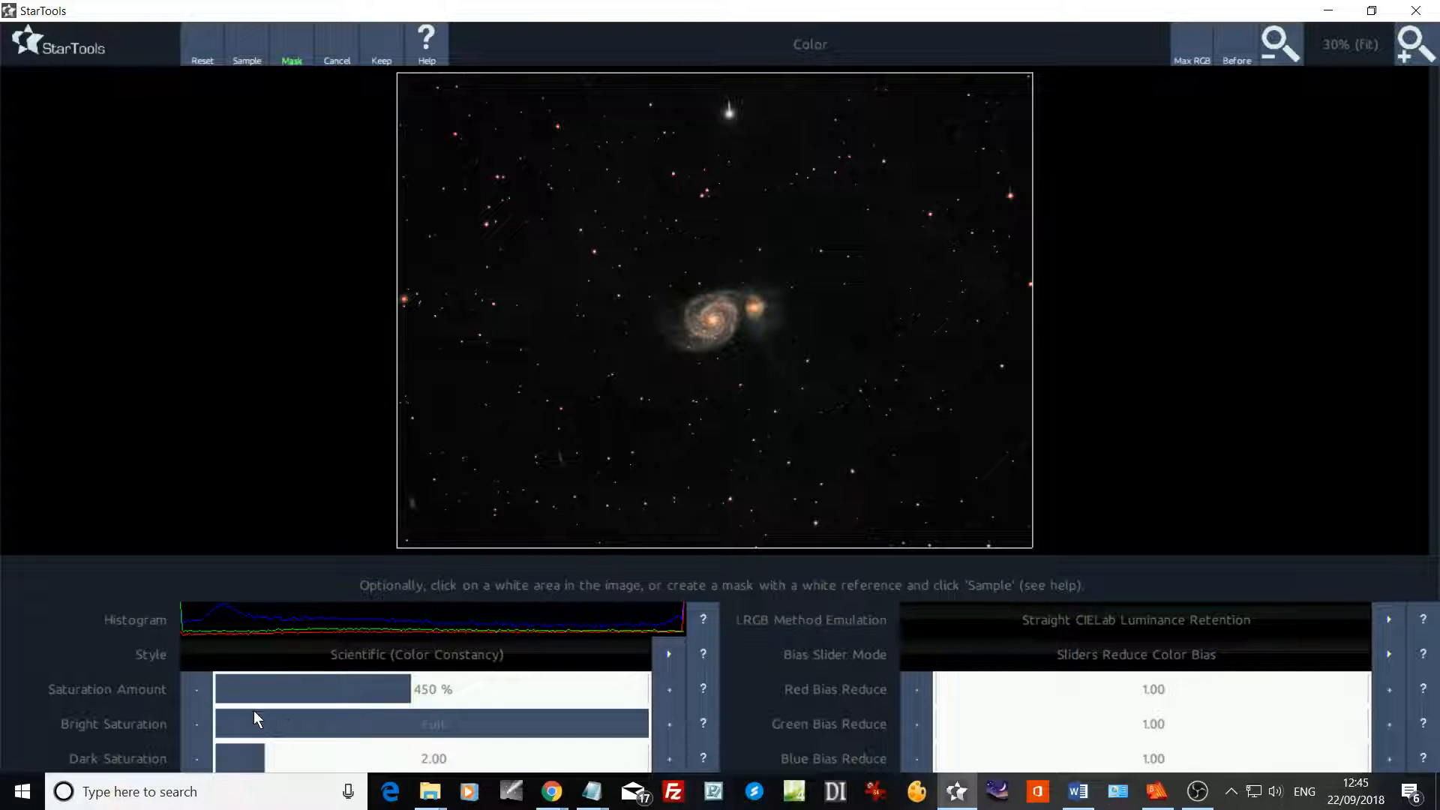
- Lower Saturation Amount from 284% to 260% and keep the colour adjustment
left_click_drag(335, 678, 332, 685)
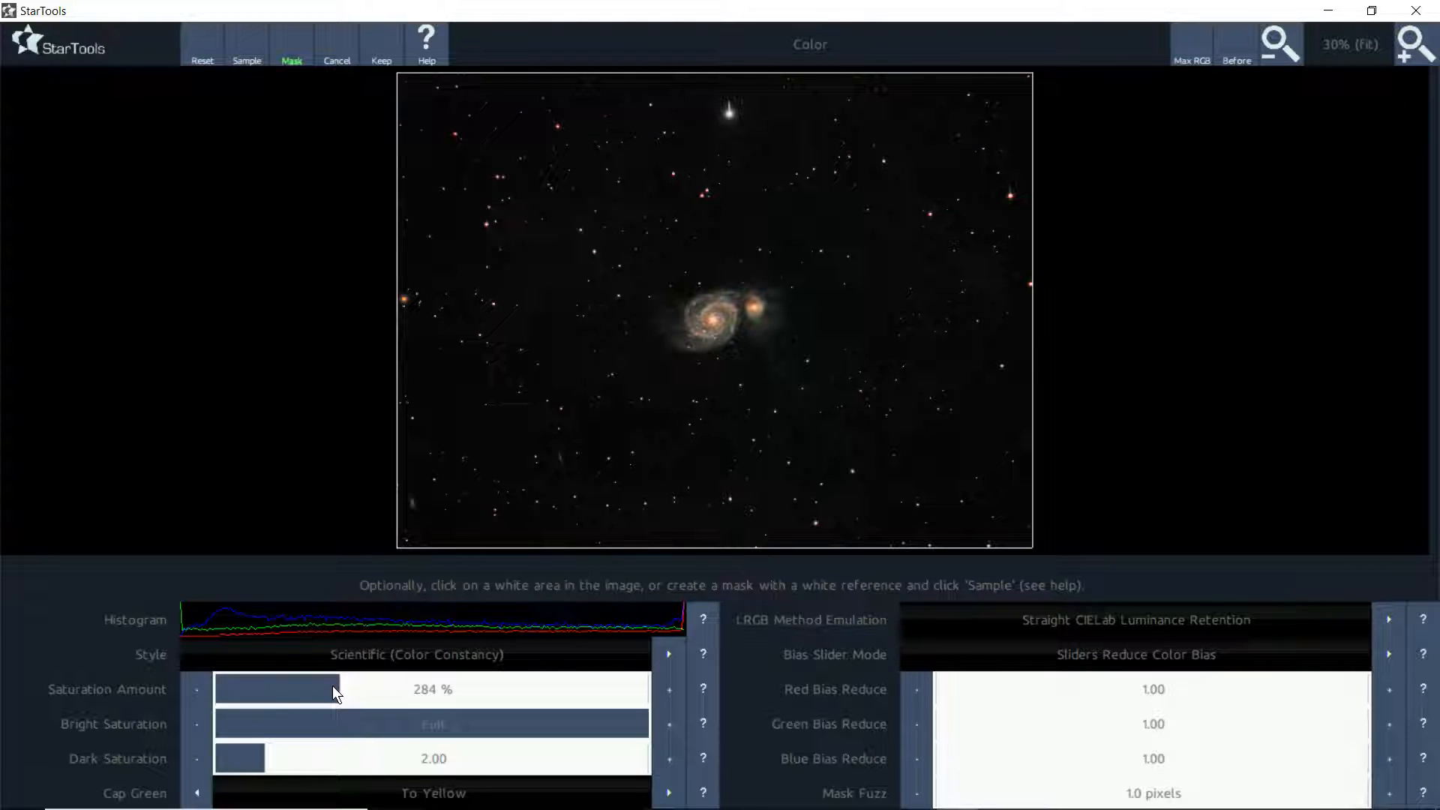
left_click(327, 683)
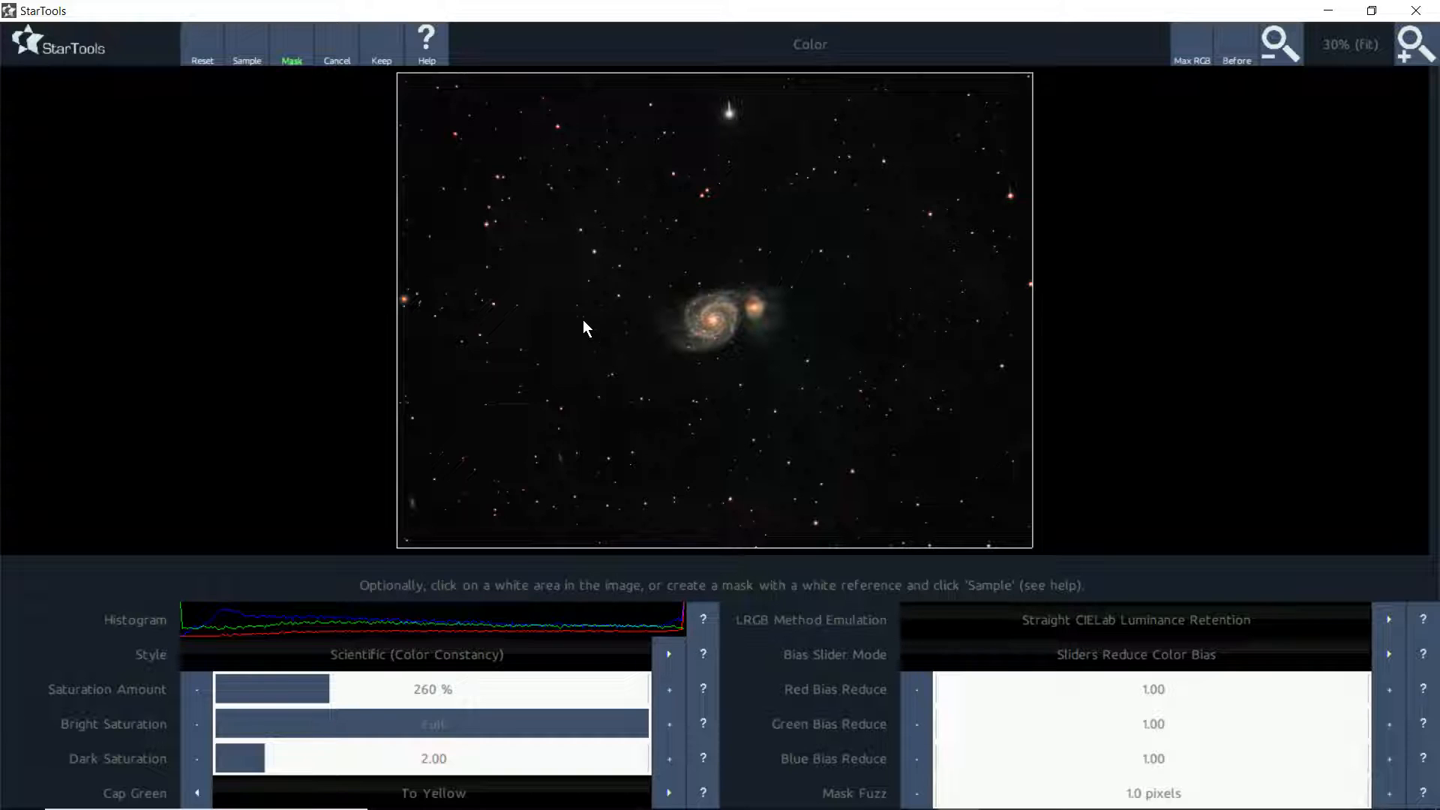
left_click(364, 51)
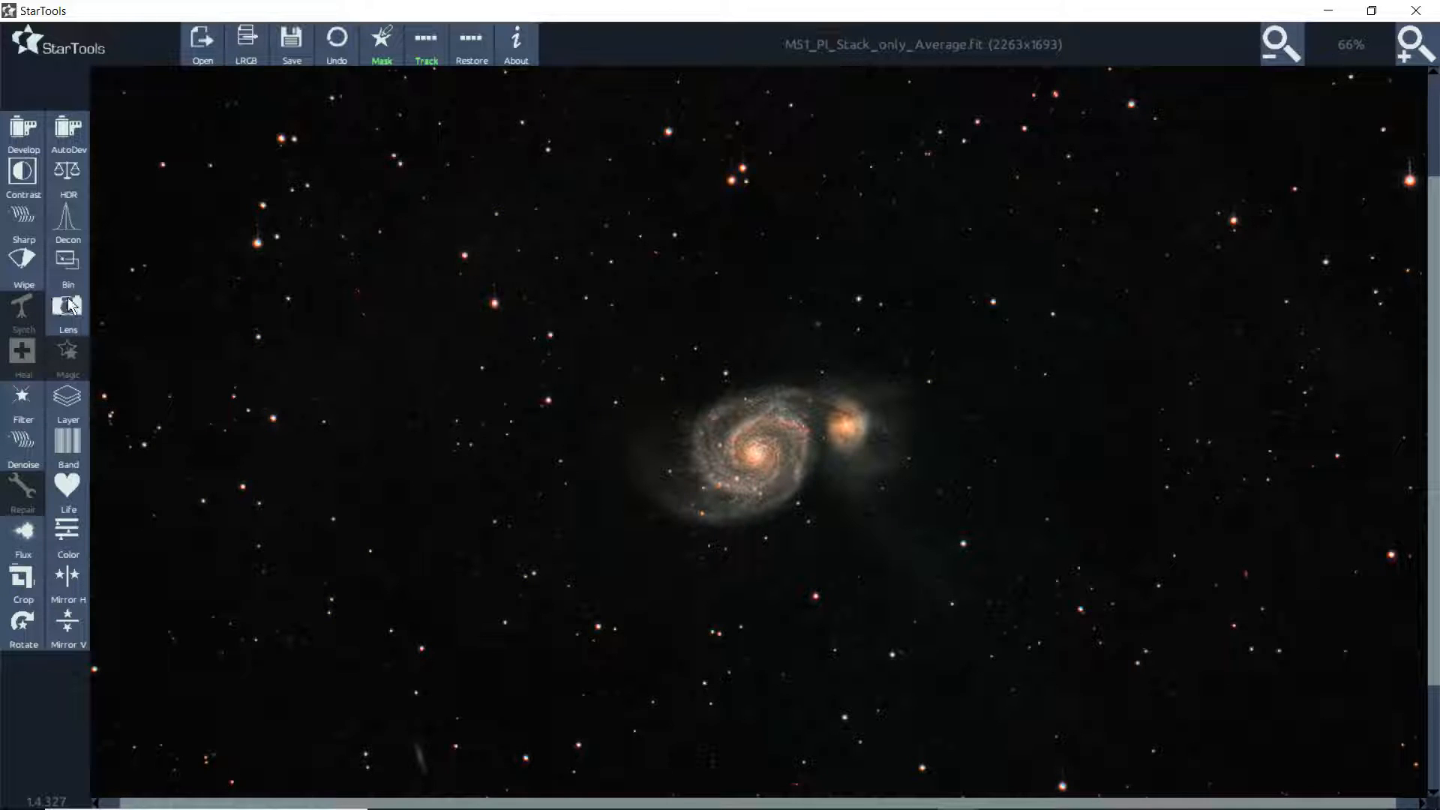
left_click(21, 216)
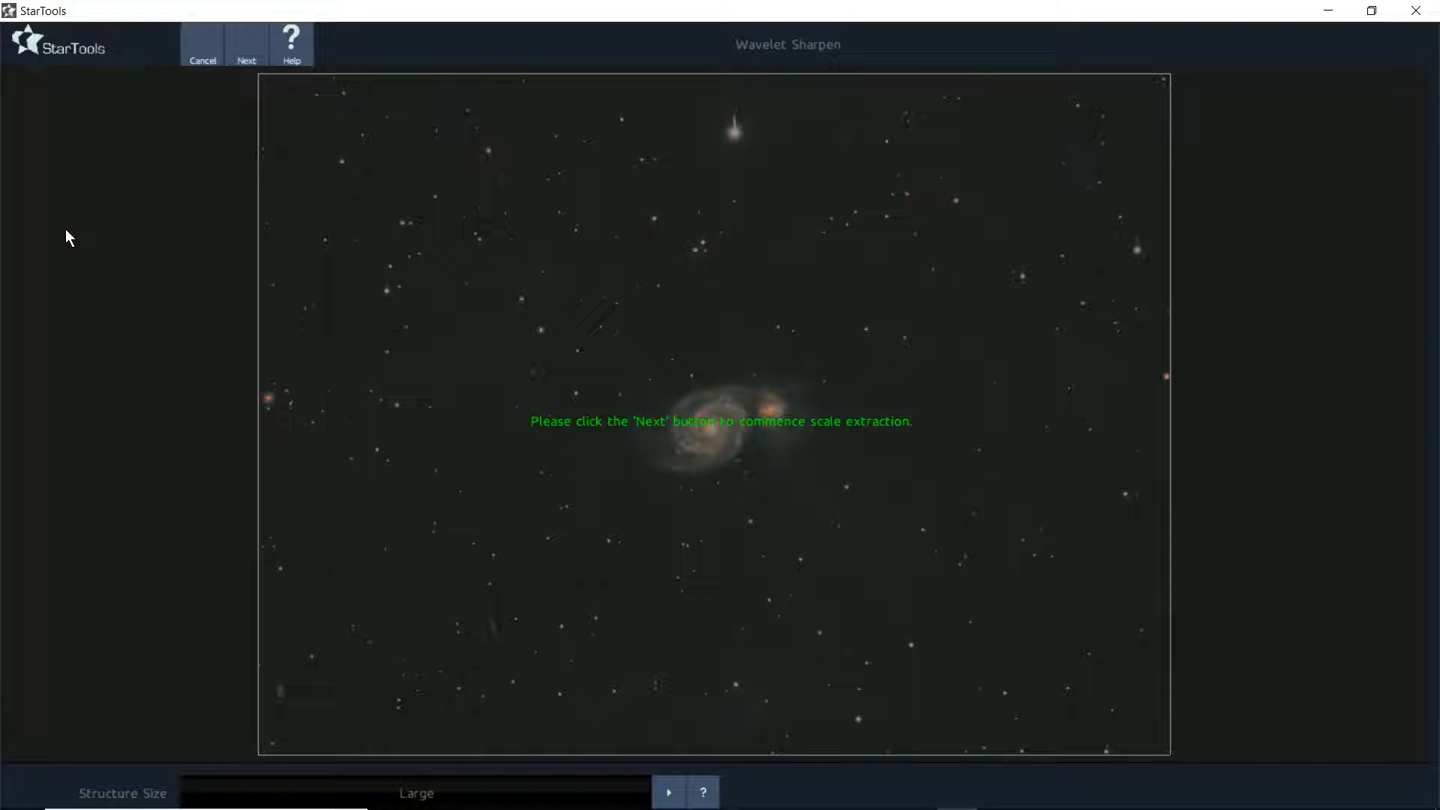
- Render Wavelet Sharpen at 100% Amount and 75% Small Detail Bias, compare at 150%, and keep it
left_click(231, 50)
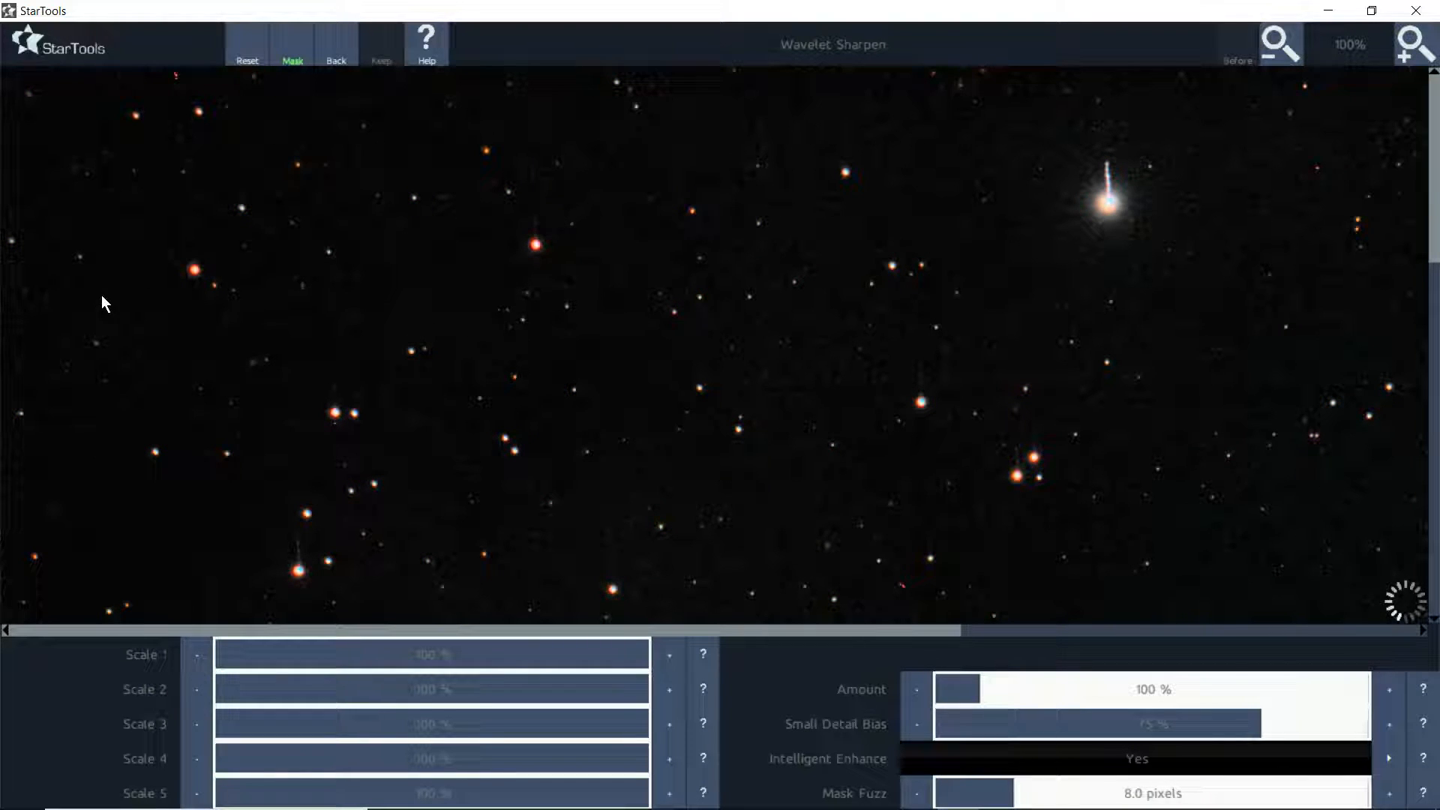
left_click(1267, 48)
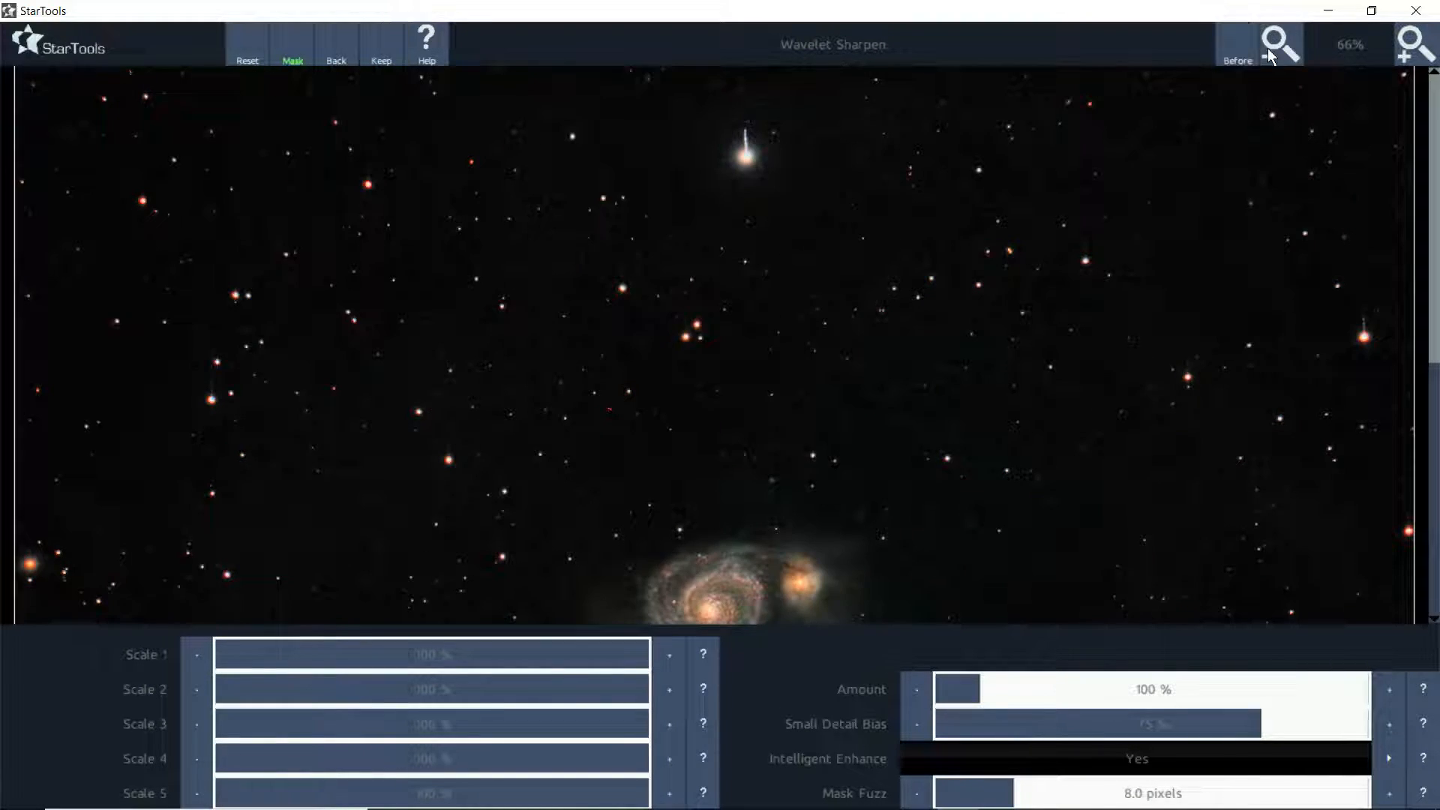
left_click(1267, 48)
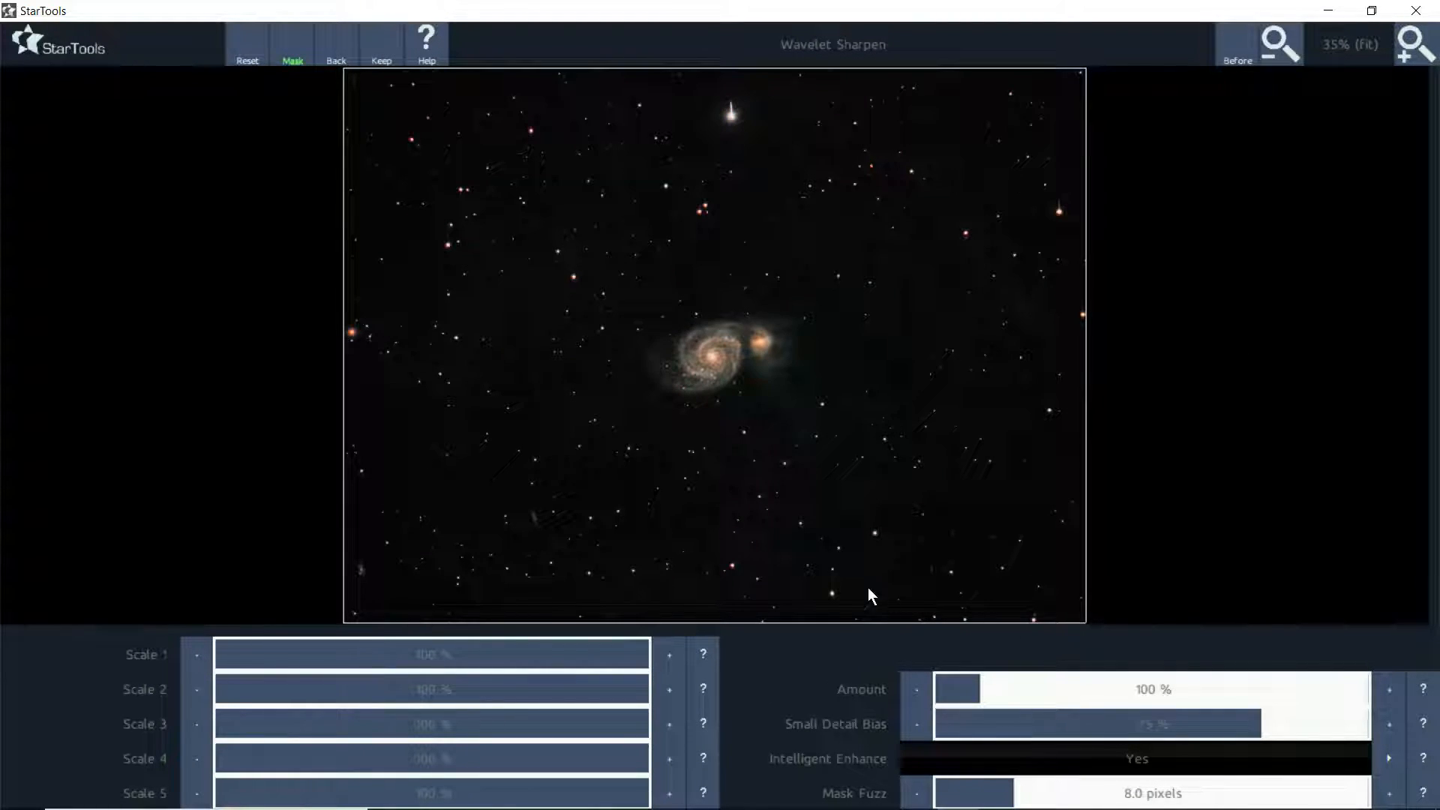
left_click(1235, 53)
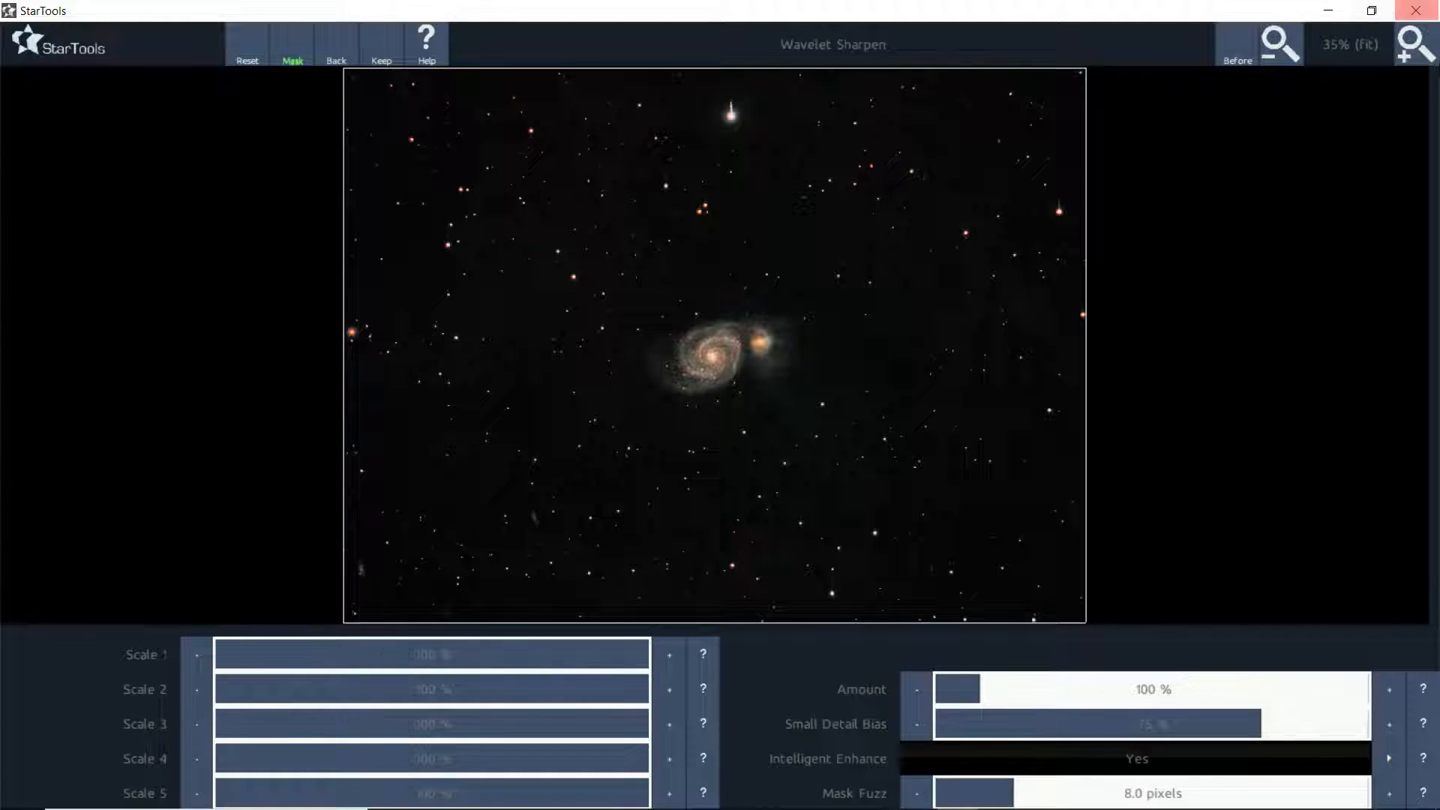
left_click(1410, 48)
left_click(1409, 48)
left_click(1410, 48)
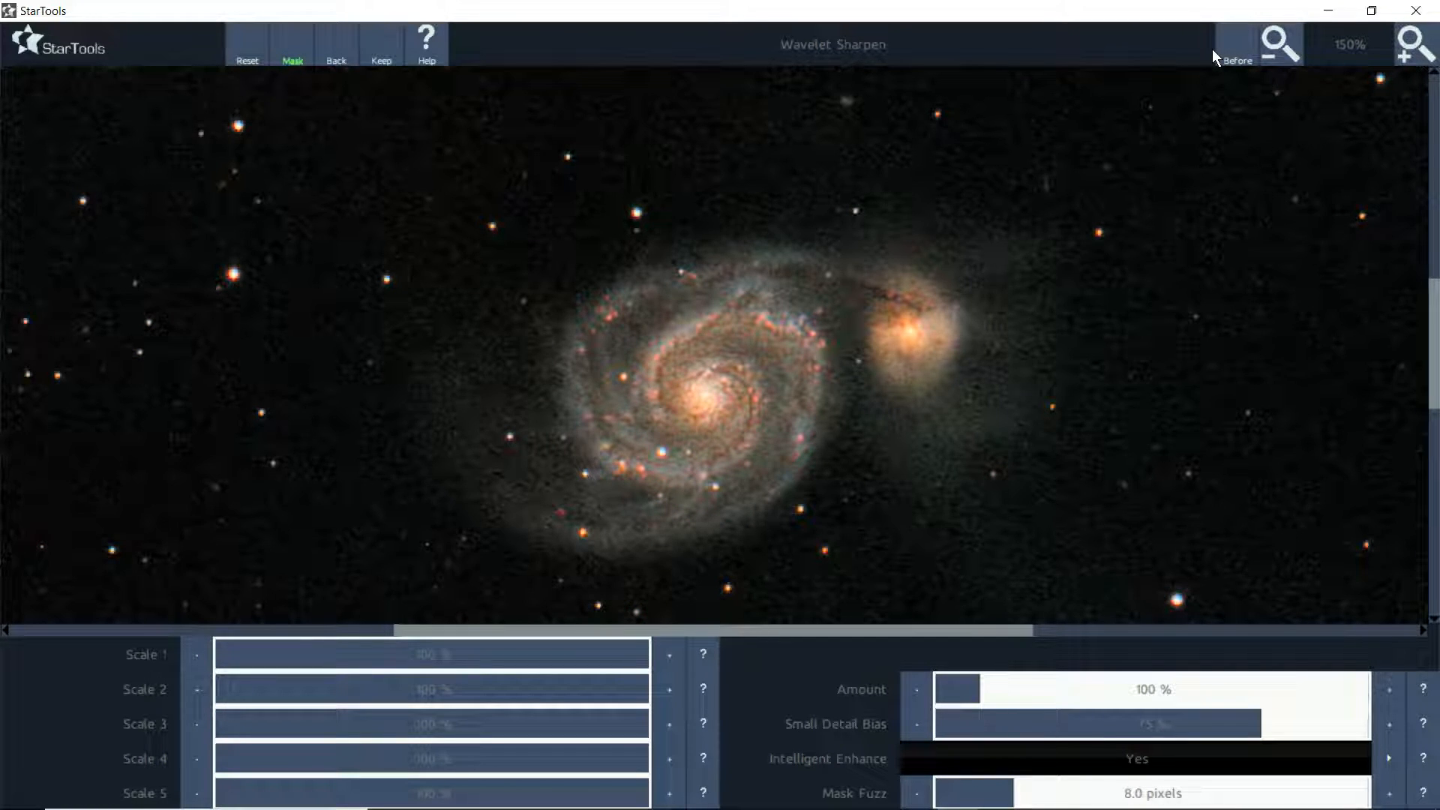
left_click(384, 38)
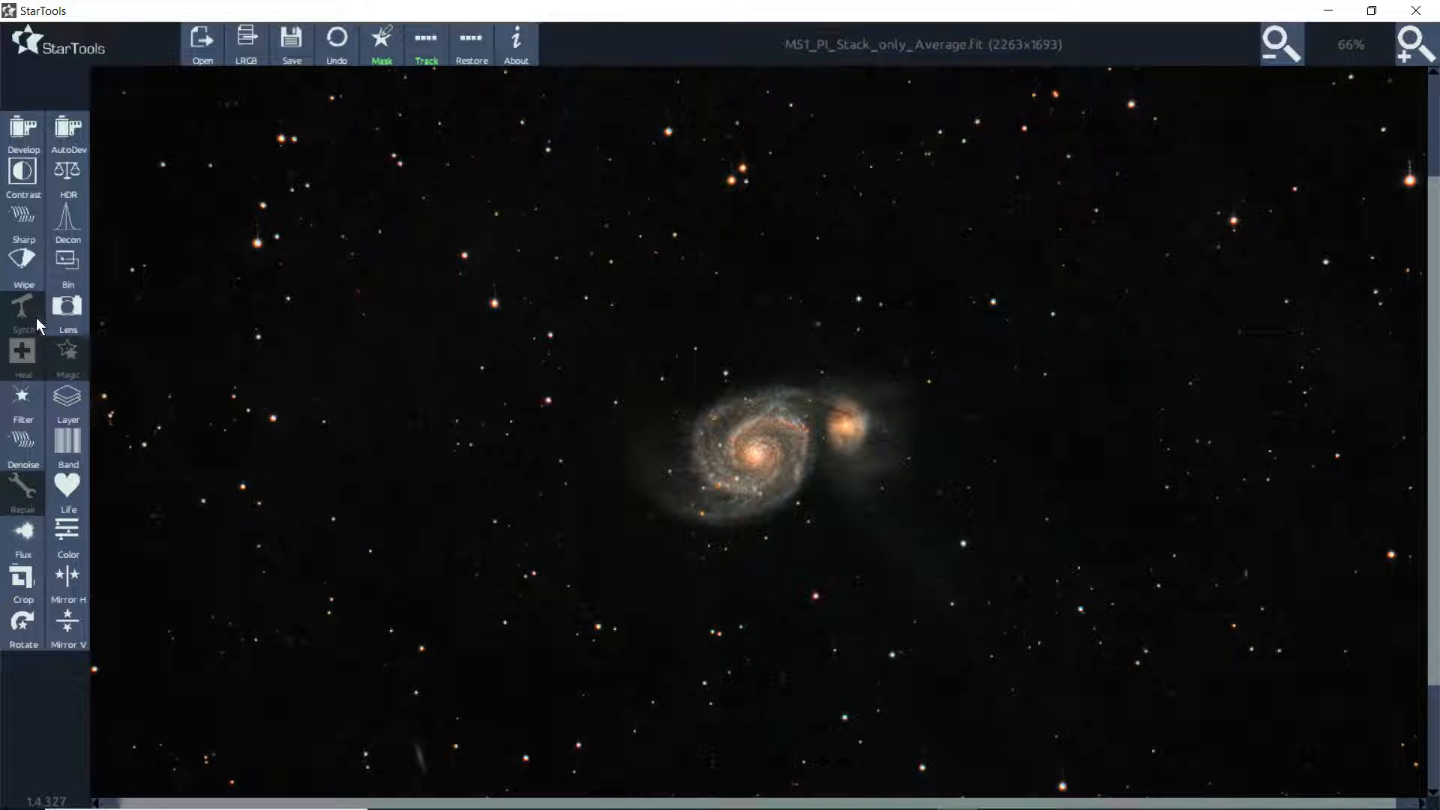
- Render Contrast with a 3-pixel Dark Anomaly Filter and compare before/after at 66% zoom
left_click(34, 173)
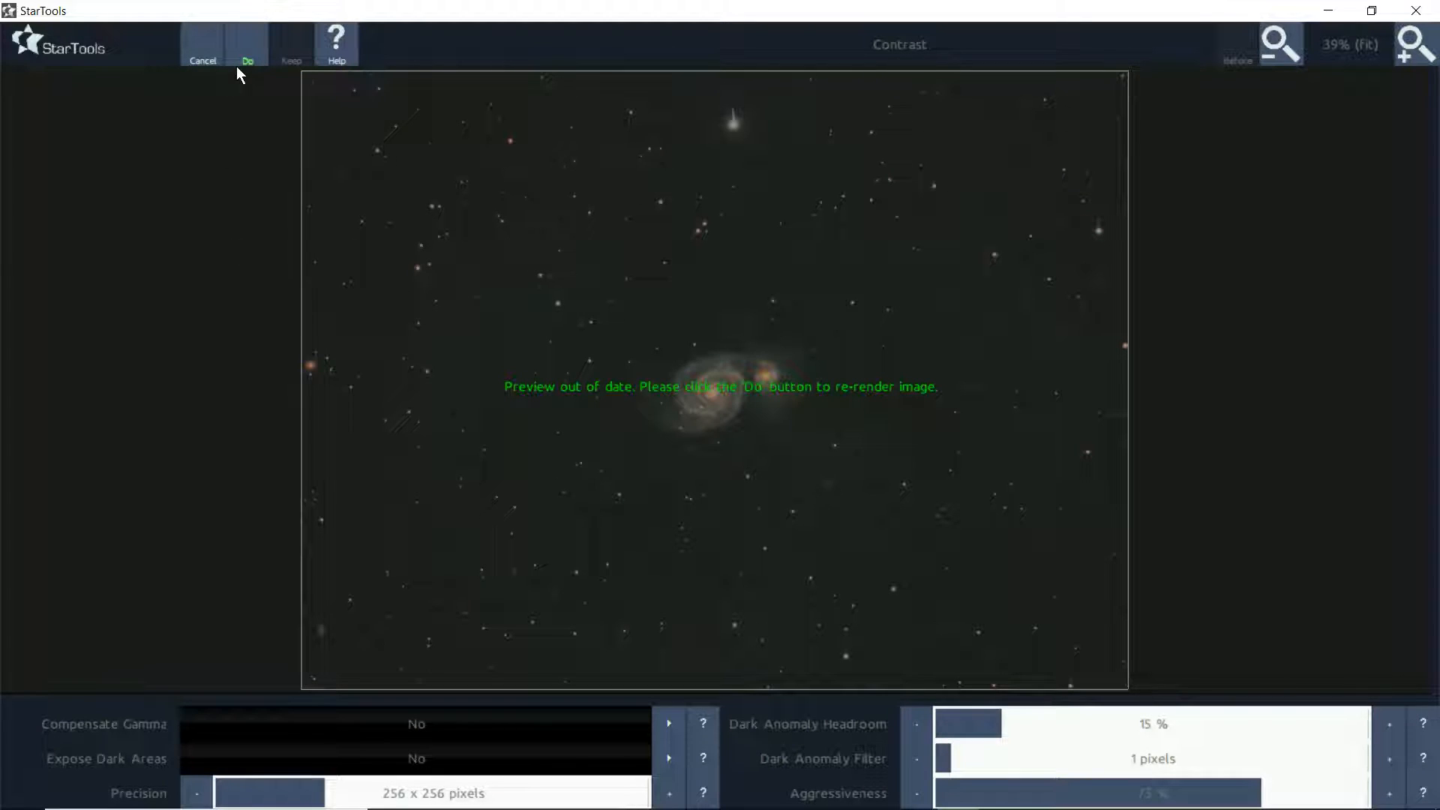
left_click(965, 757)
left_click(246, 52)
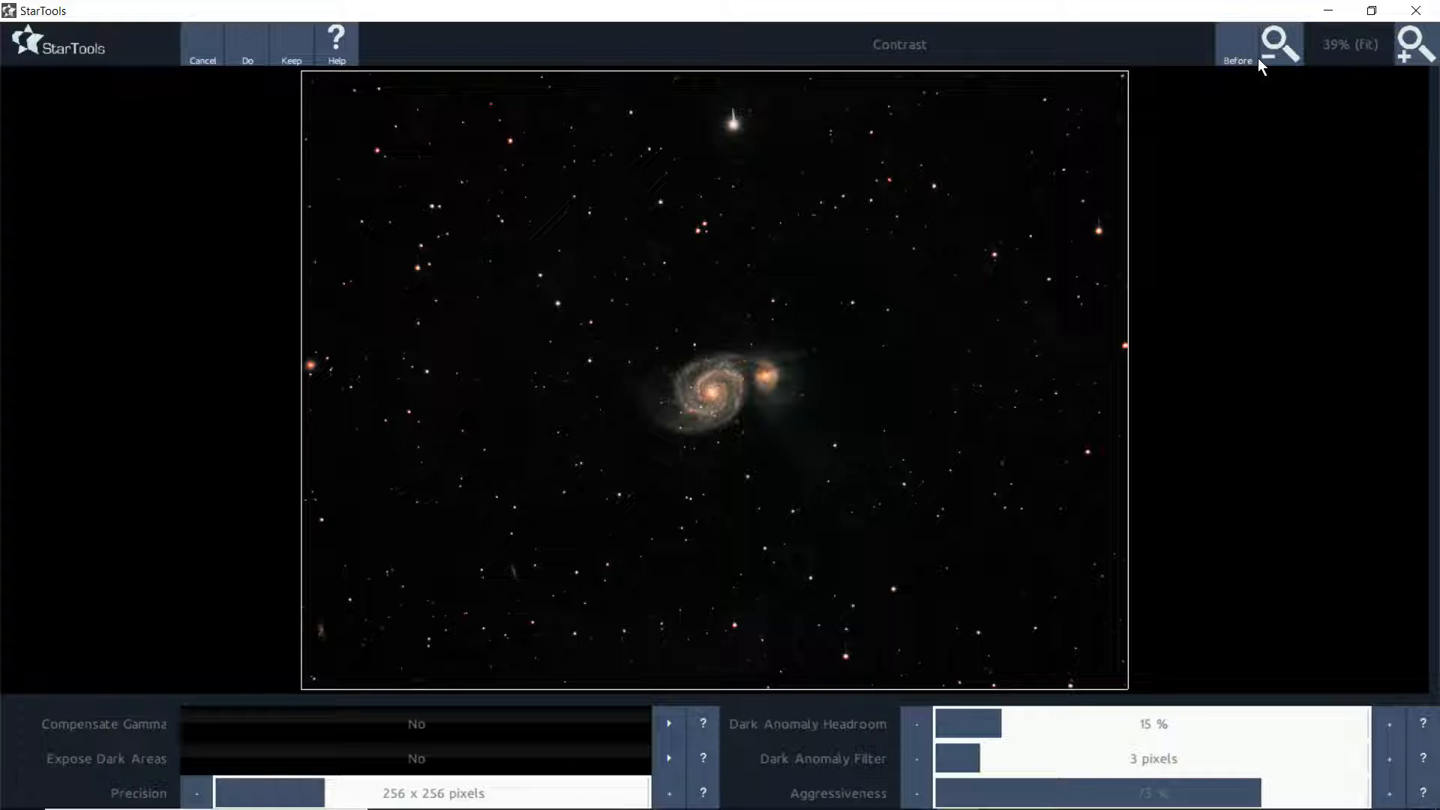
left_click(1236, 59)
left_click(1409, 43)
left_click(1408, 43)
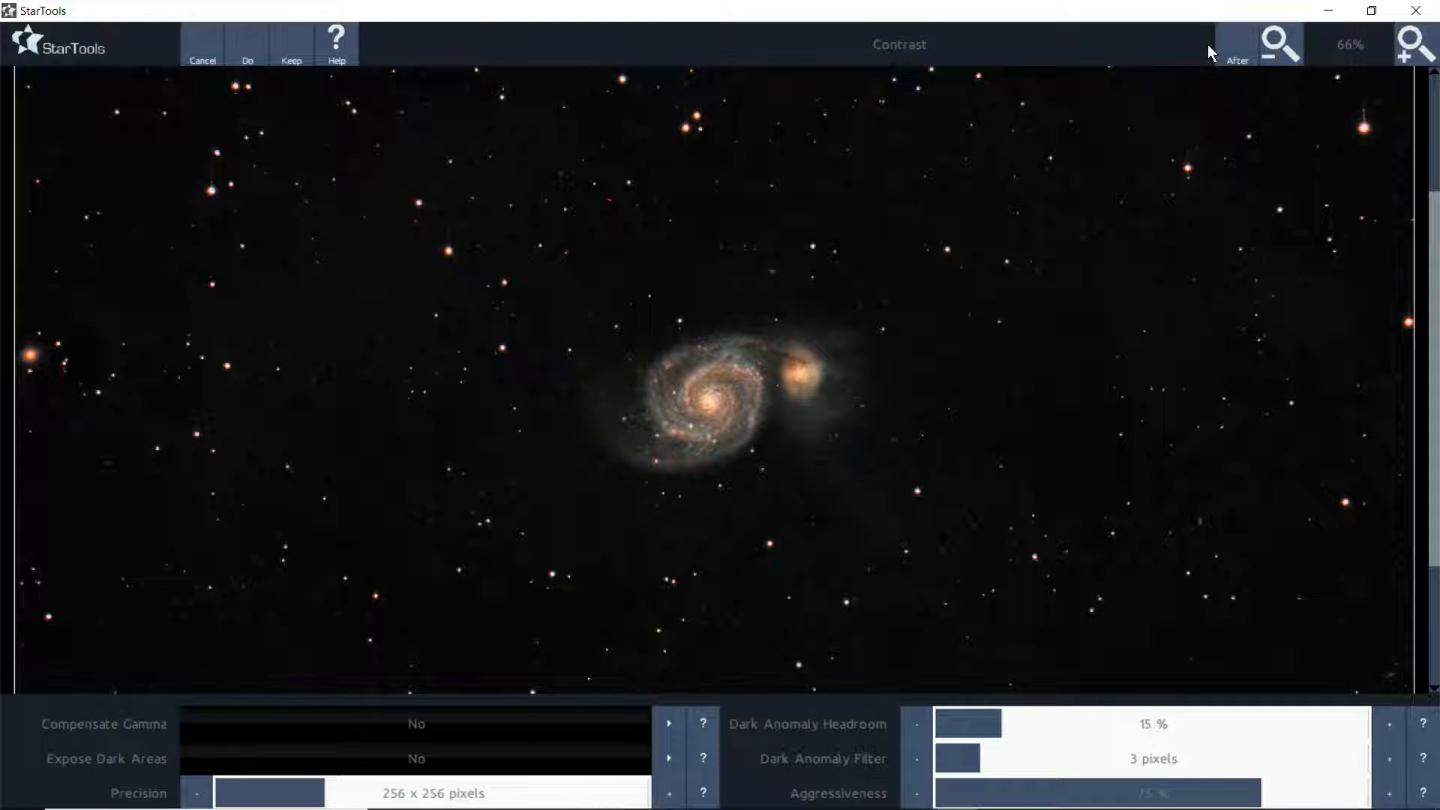
left_click(1248, 53)
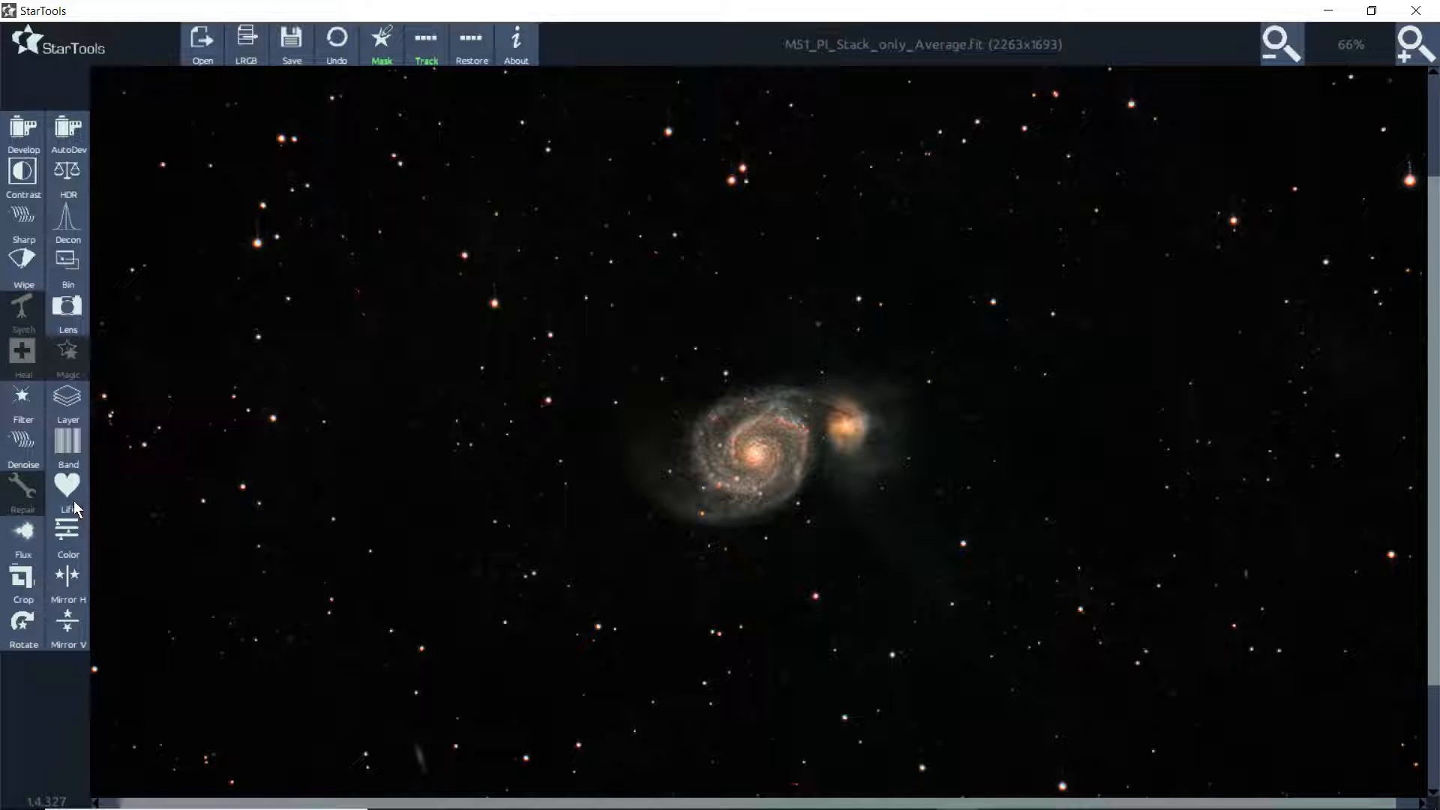
- Open the mask editor, clear the existing star mask, and zoom to 200%
left_click(382, 41)
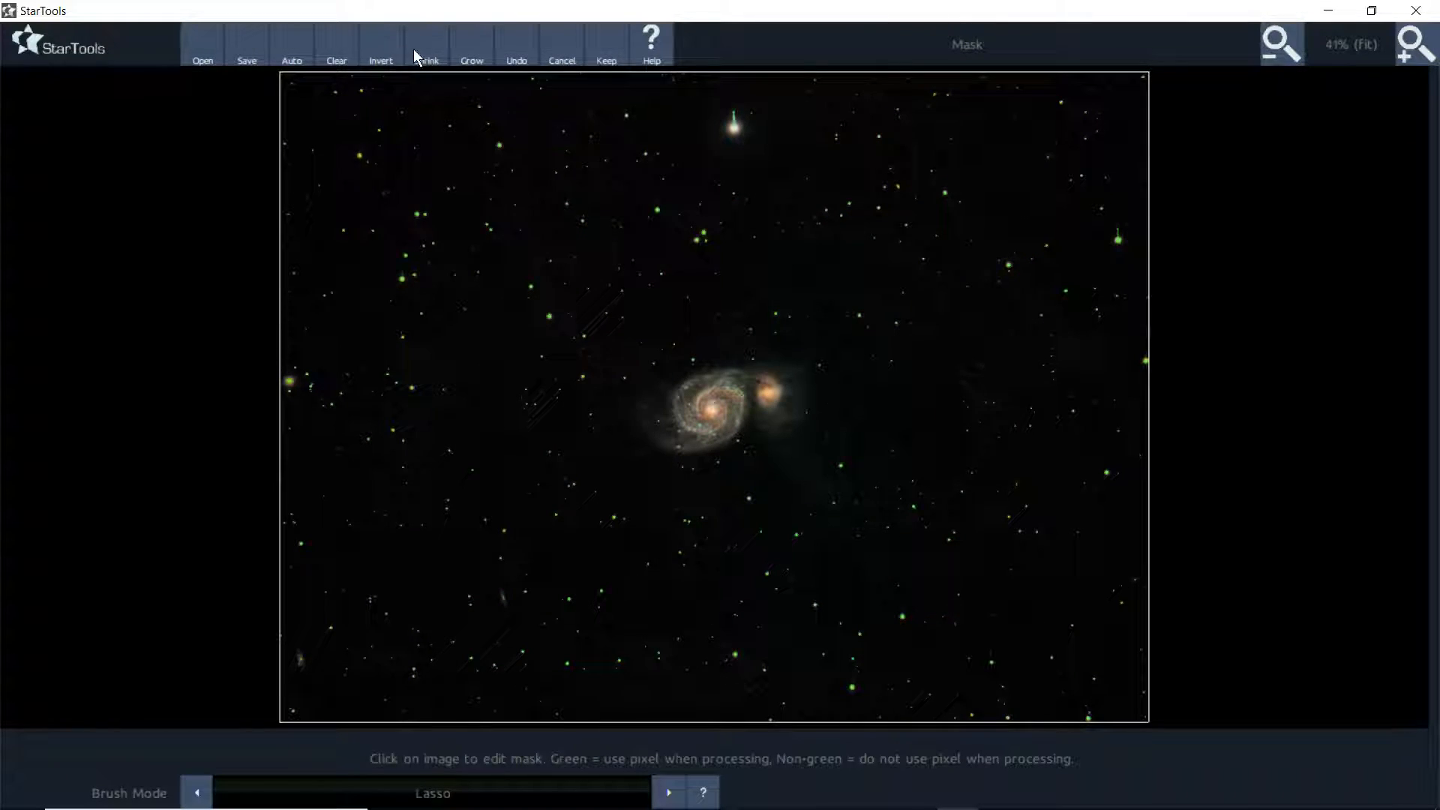
left_click(334, 56)
left_click(1414, 46)
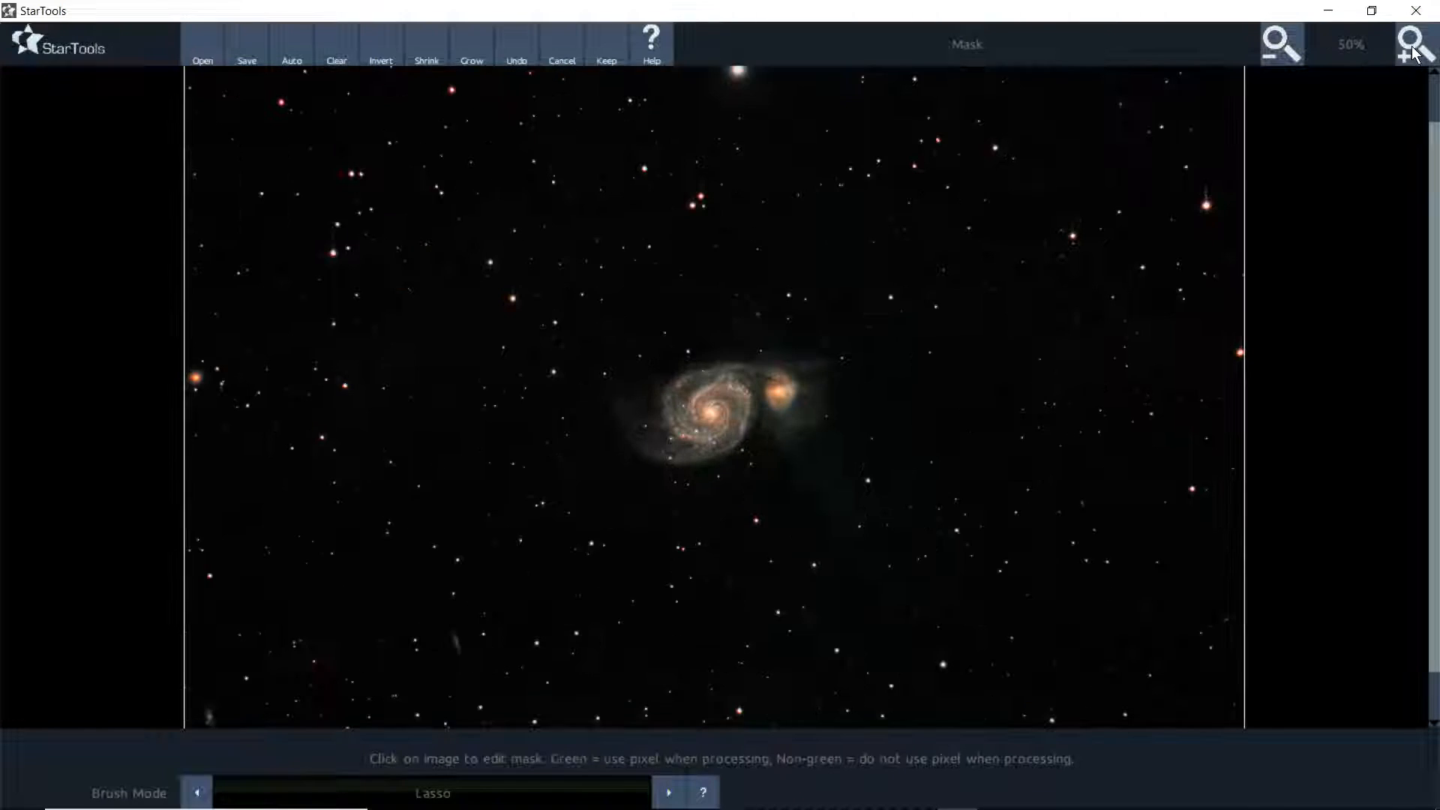
left_click(1414, 50)
left_click(1414, 50)
left_click(1414, 50)
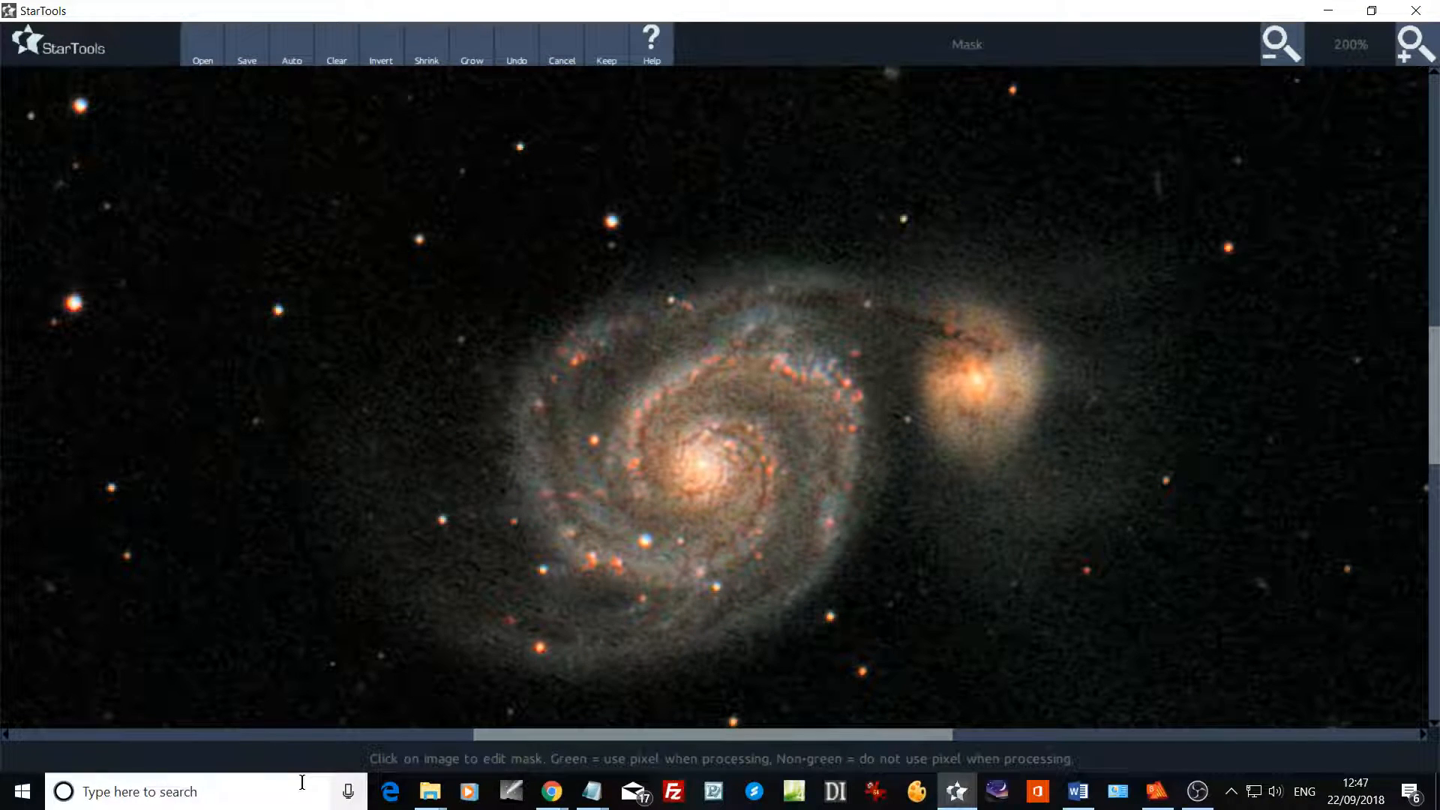
- Try Similar Color mask fills, undo them, and switch to Single Pixel Toggle (Freehand) brush mode
left_click(331, 783)
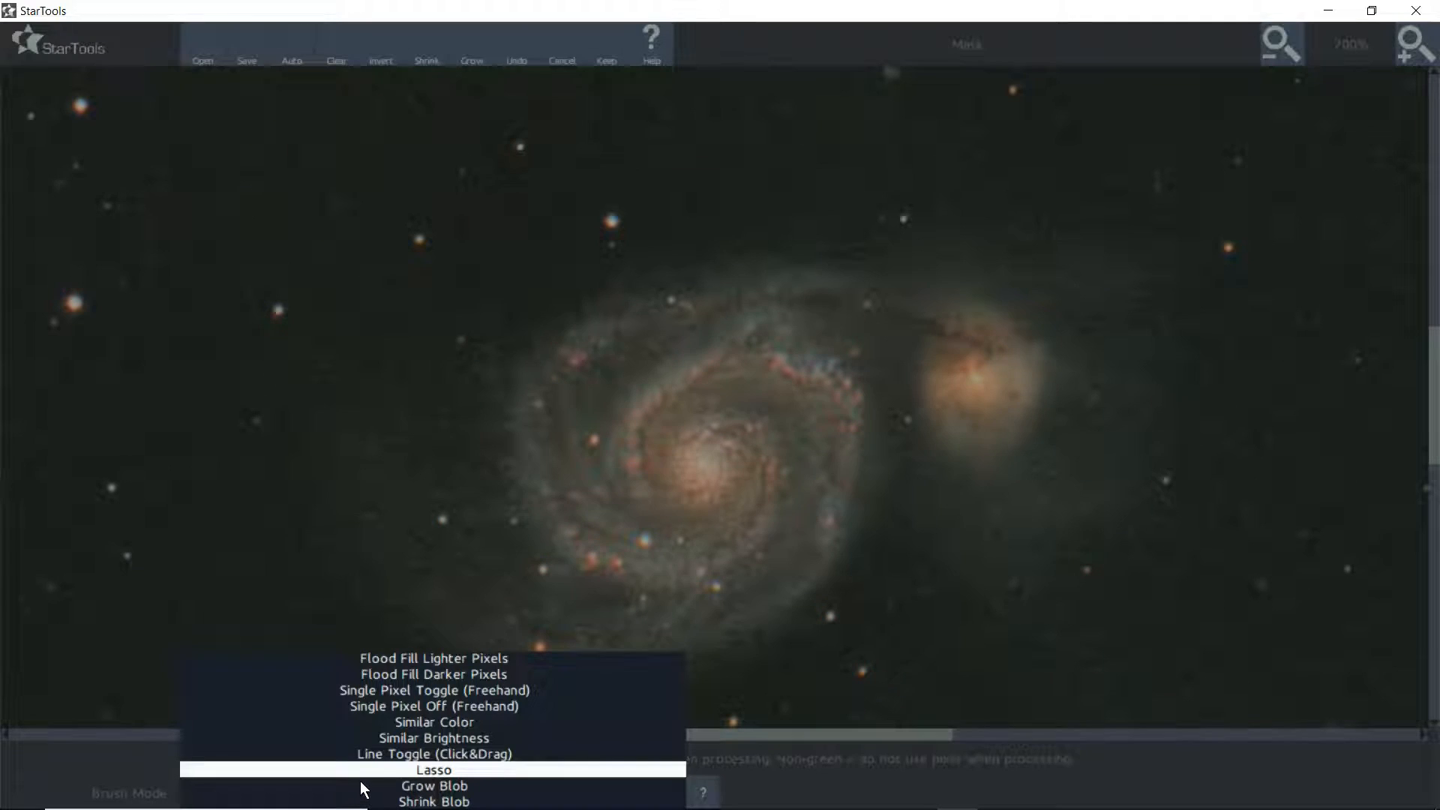
left_click(426, 719)
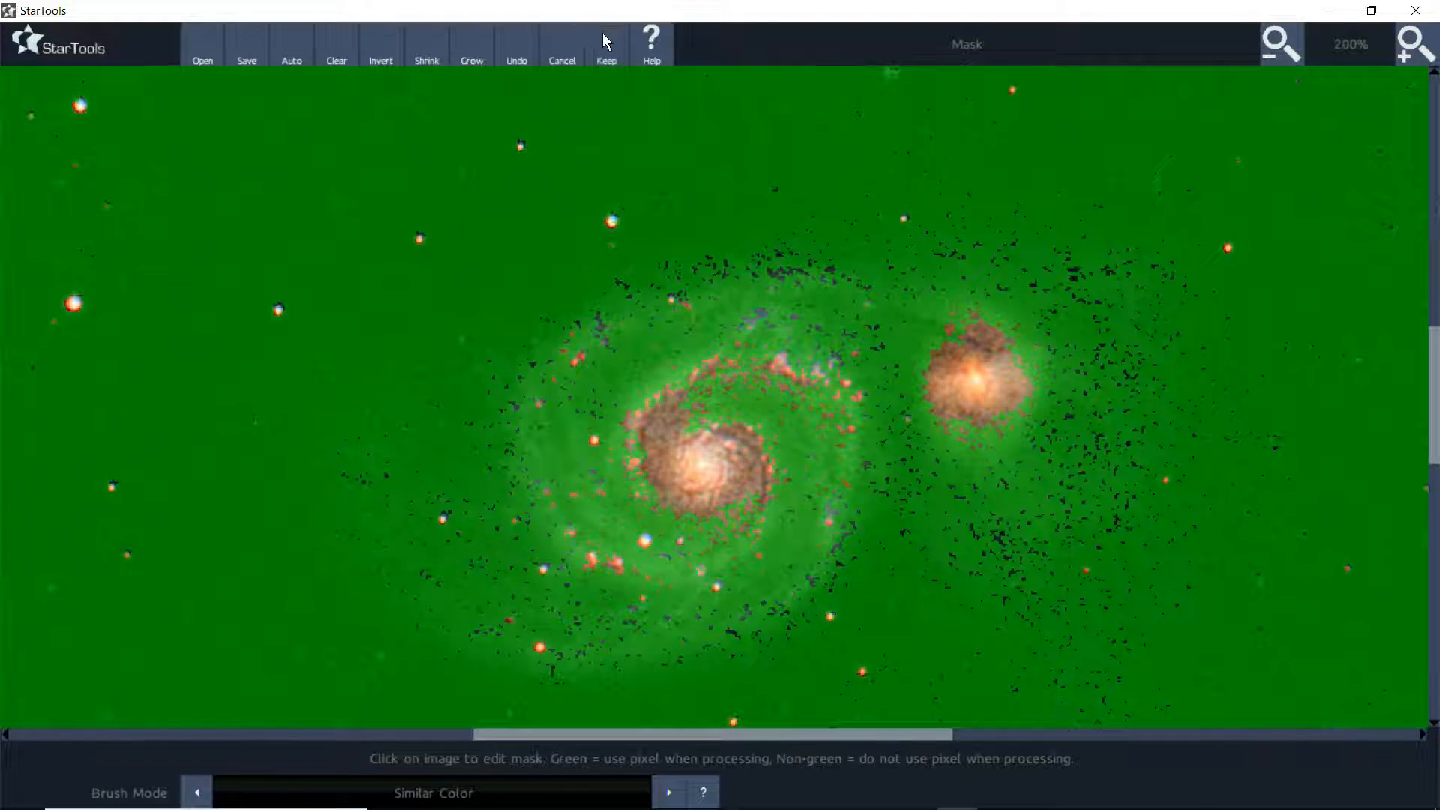
left_click(521, 56)
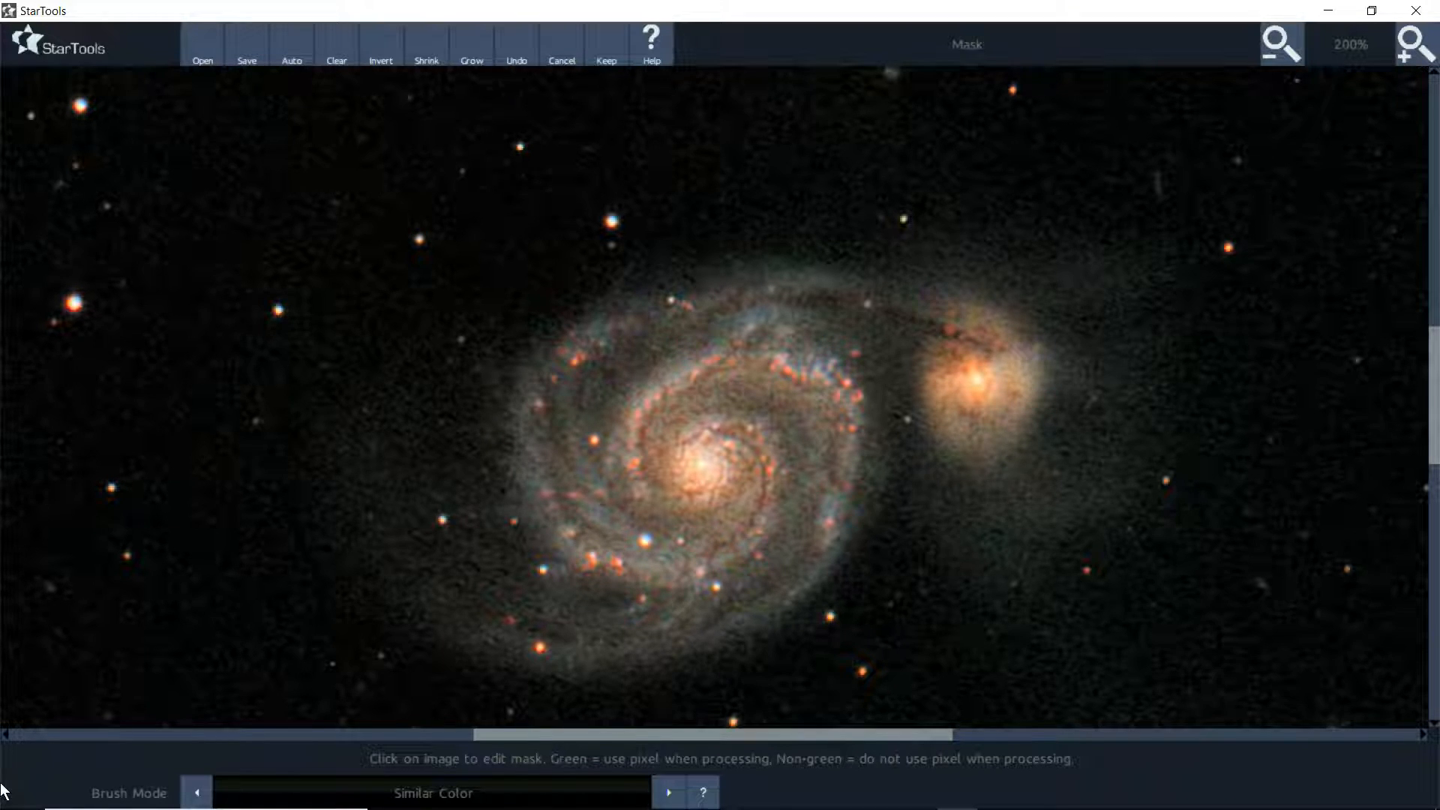
mouse_move(4, 780)
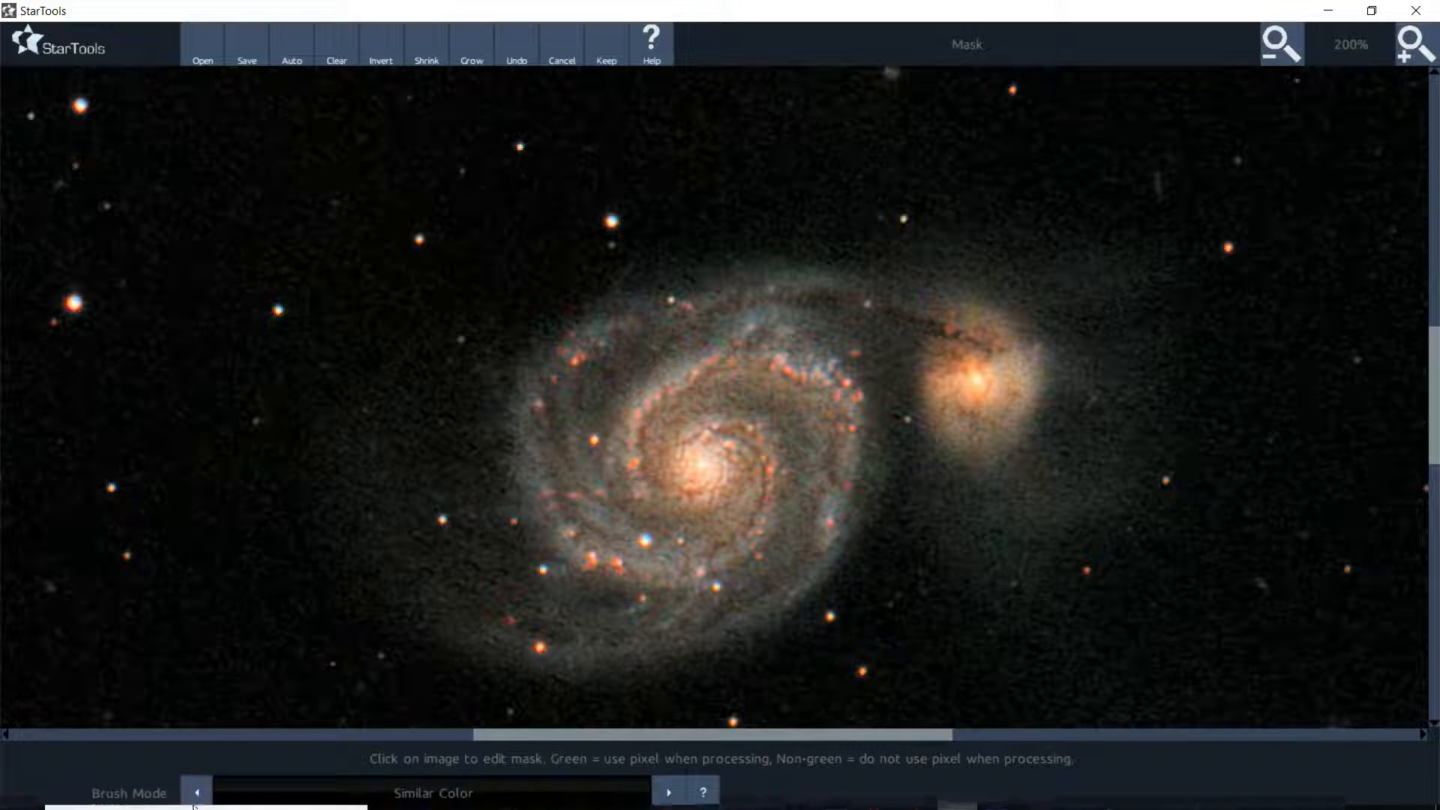
left_click(635, 650)
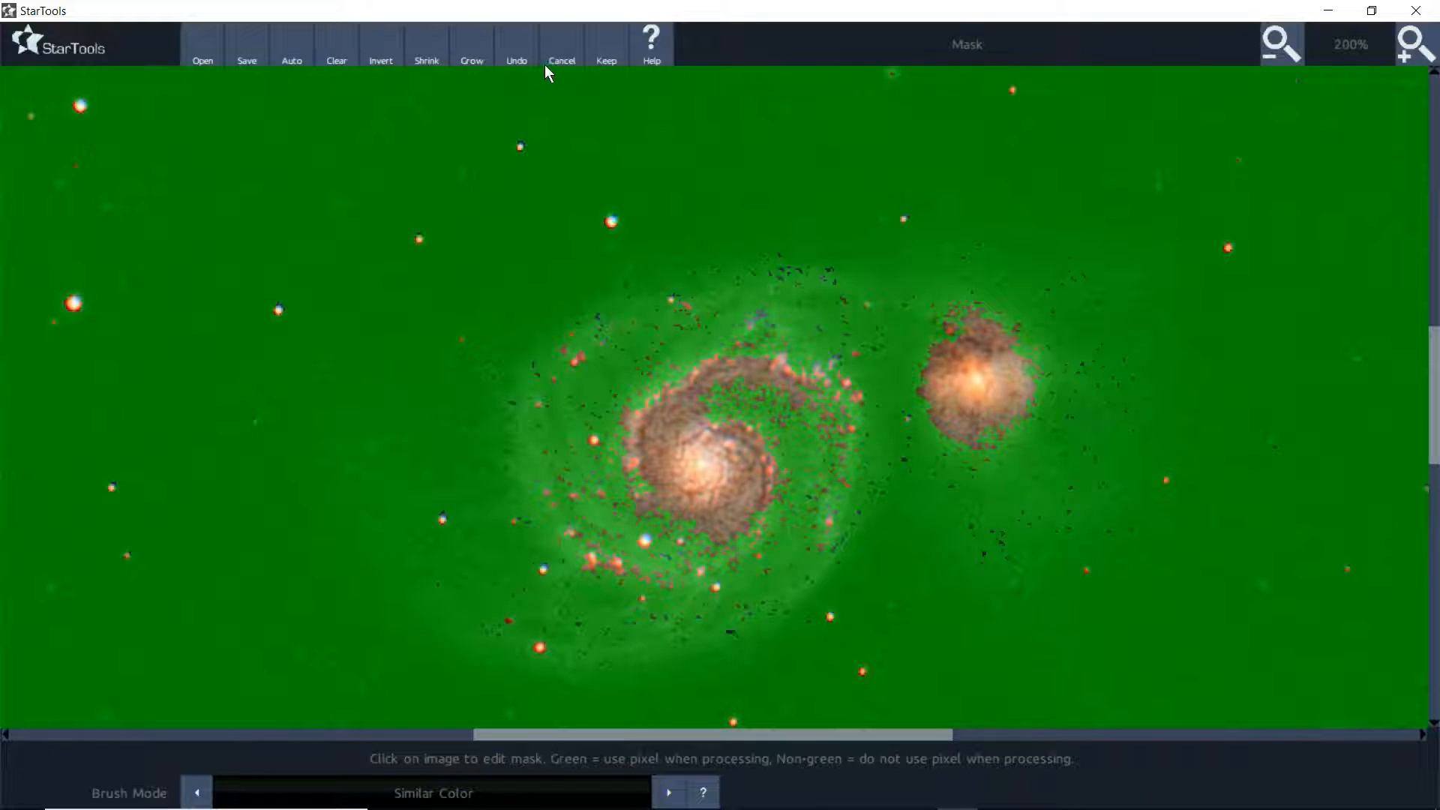
left_click(504, 48)
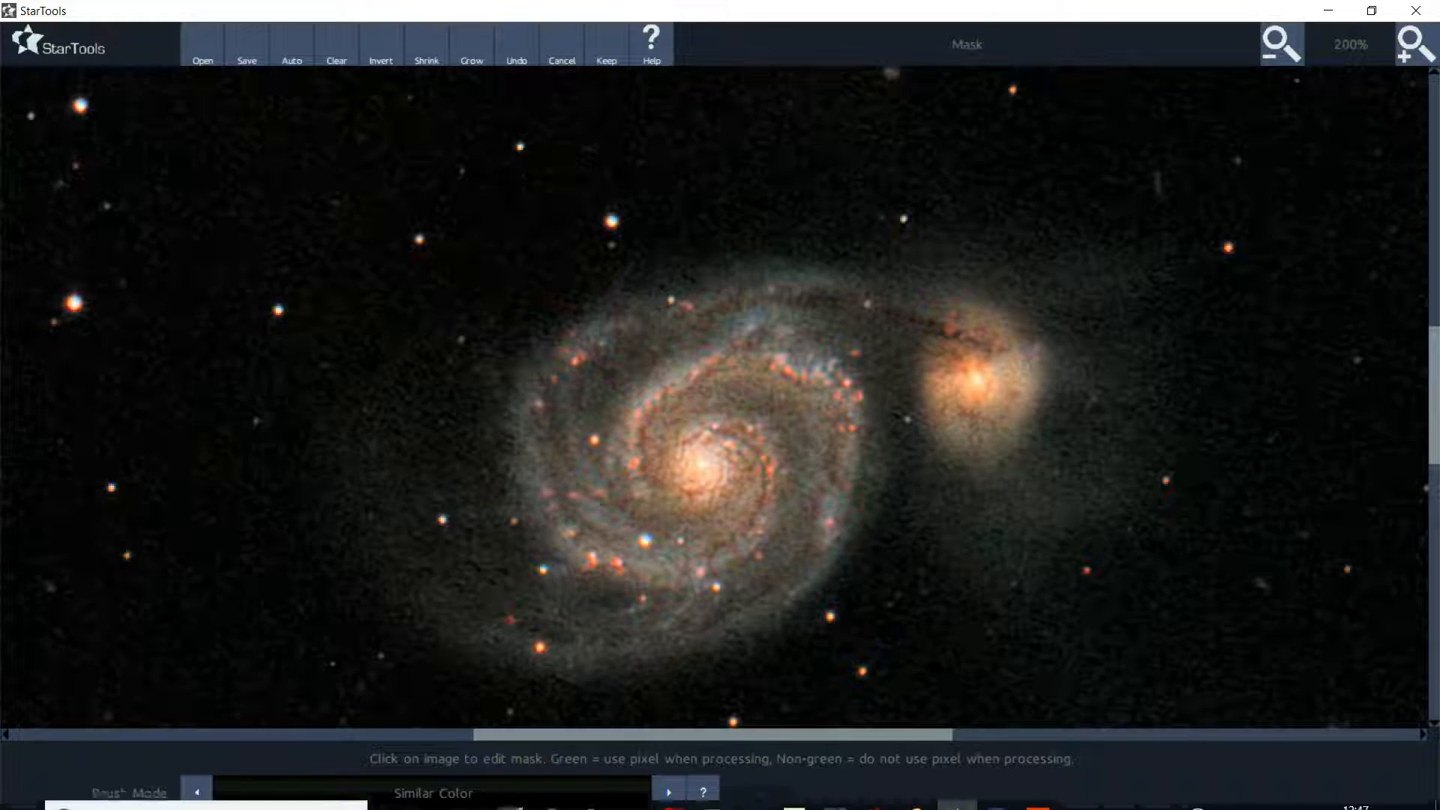
left_click(456, 792)
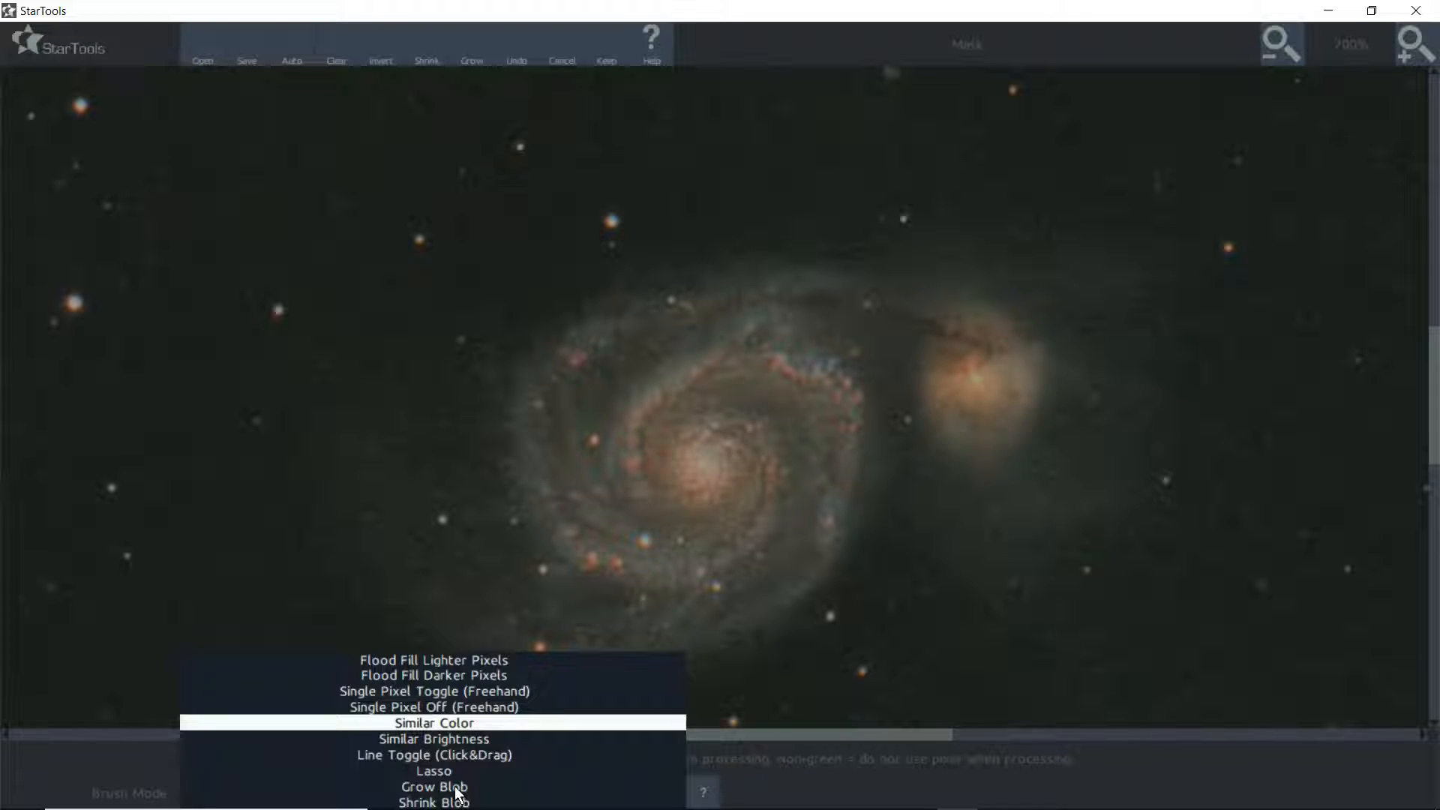
left_click(441, 689)
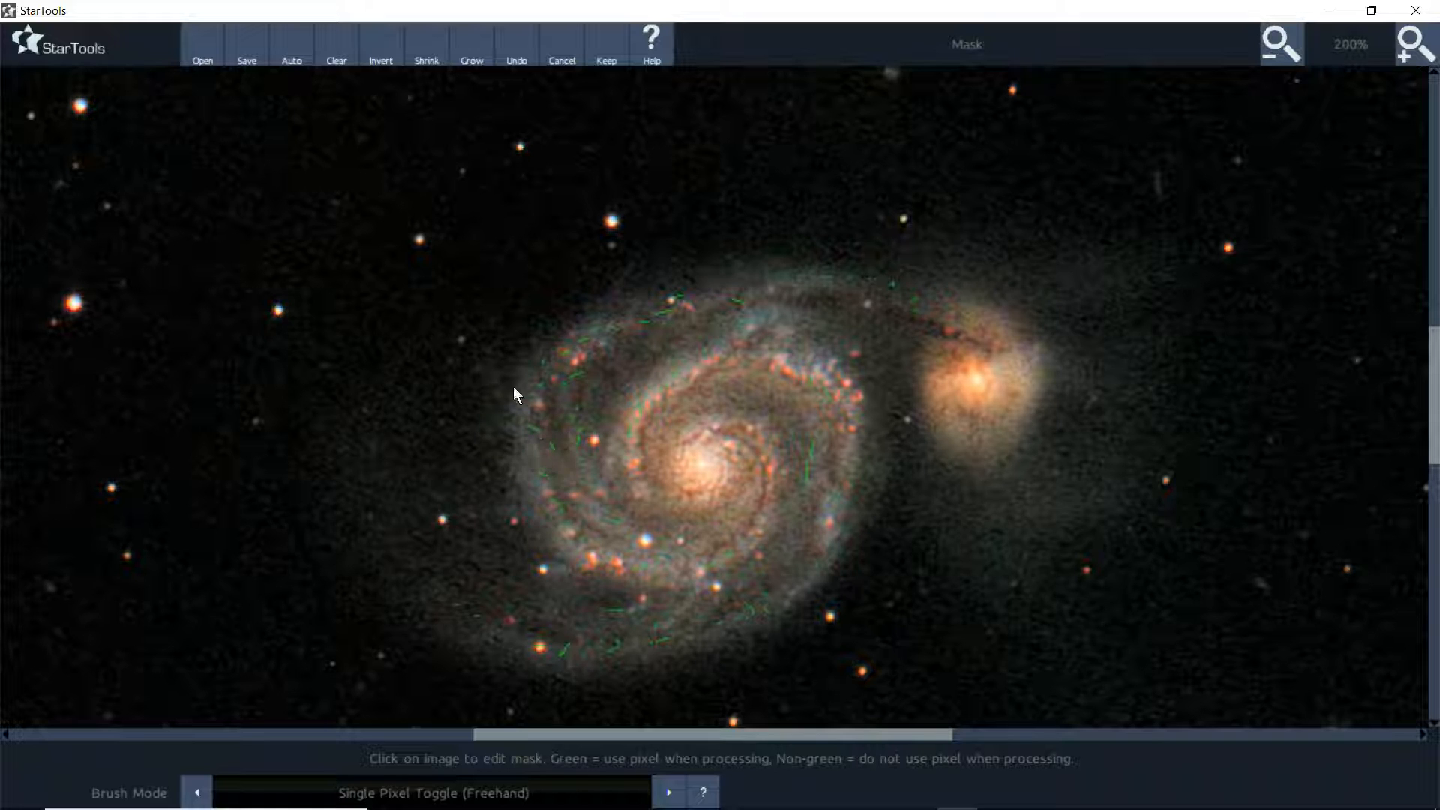
- Grow the painted spiral-arm mask, keep it, and start Color using that kept mask
left_click(471, 54)
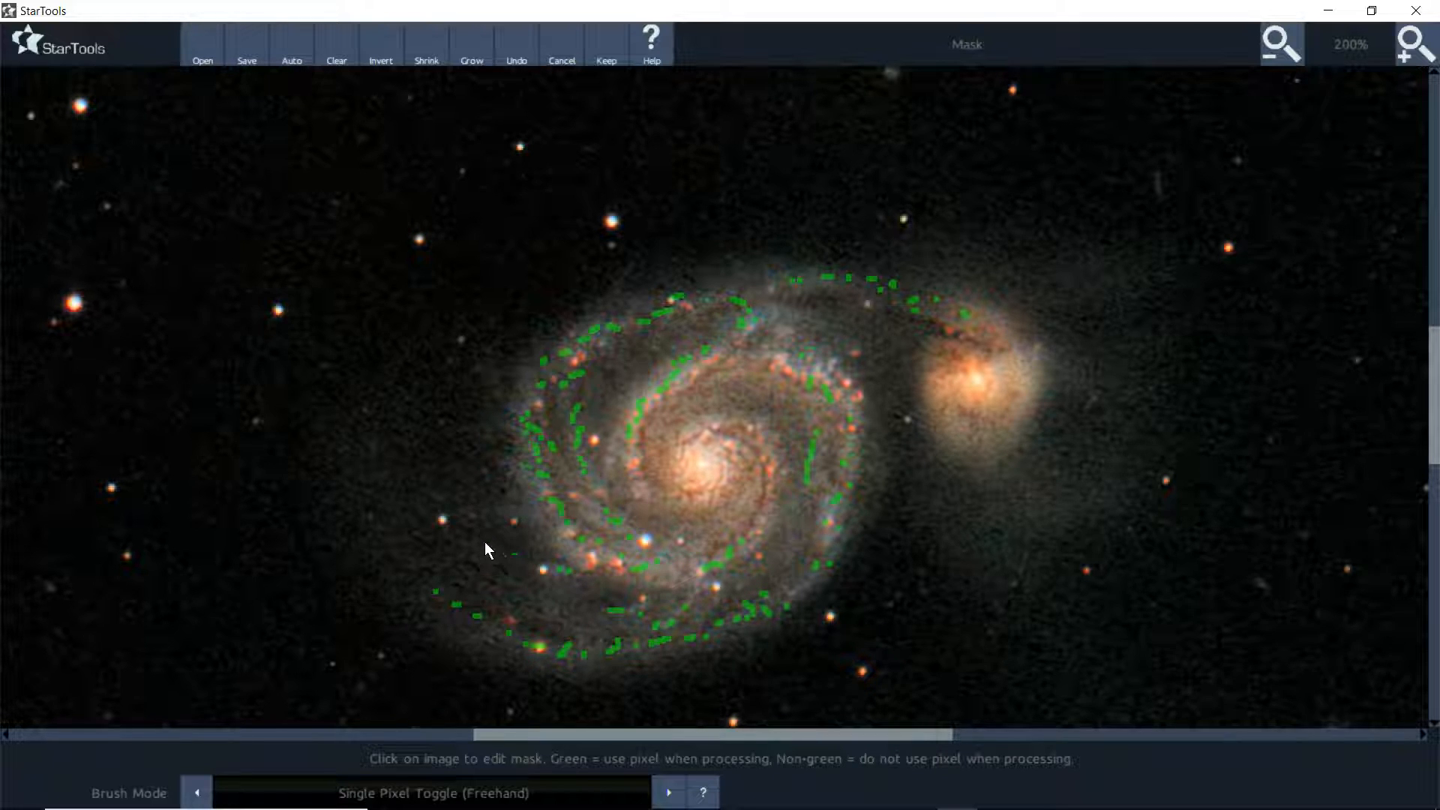
left_click(512, 501)
left_click(468, 49)
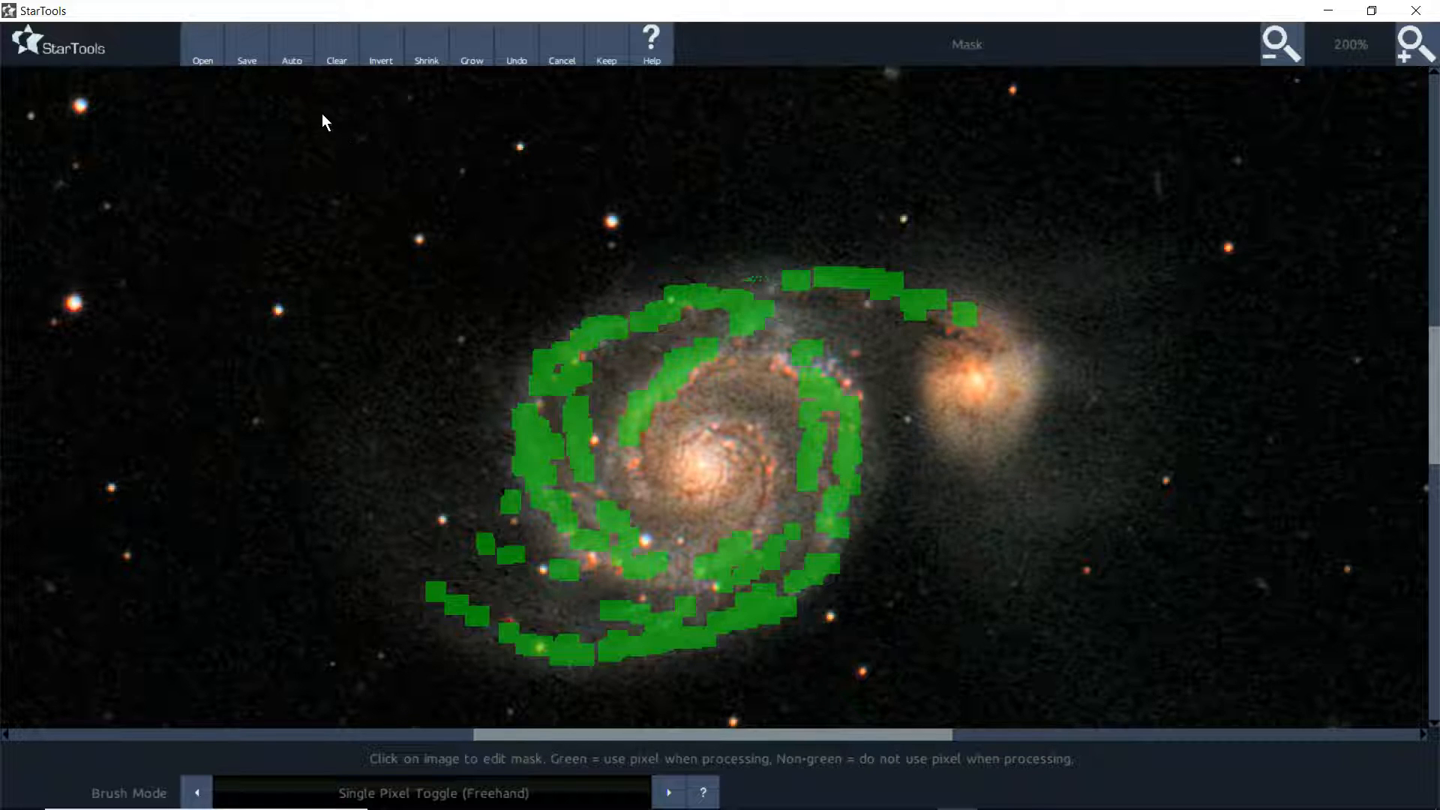
left_click(473, 54)
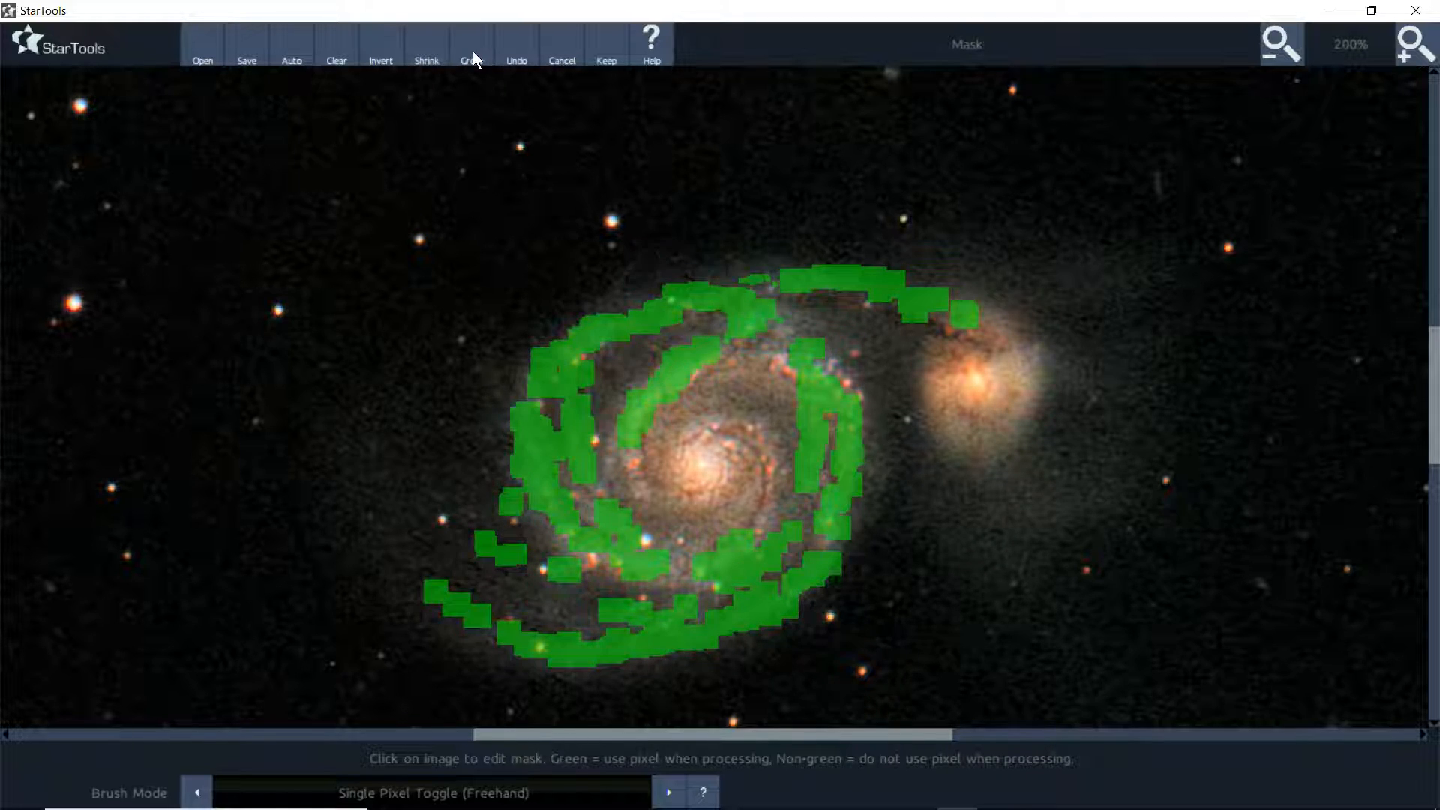
left_click(607, 57)
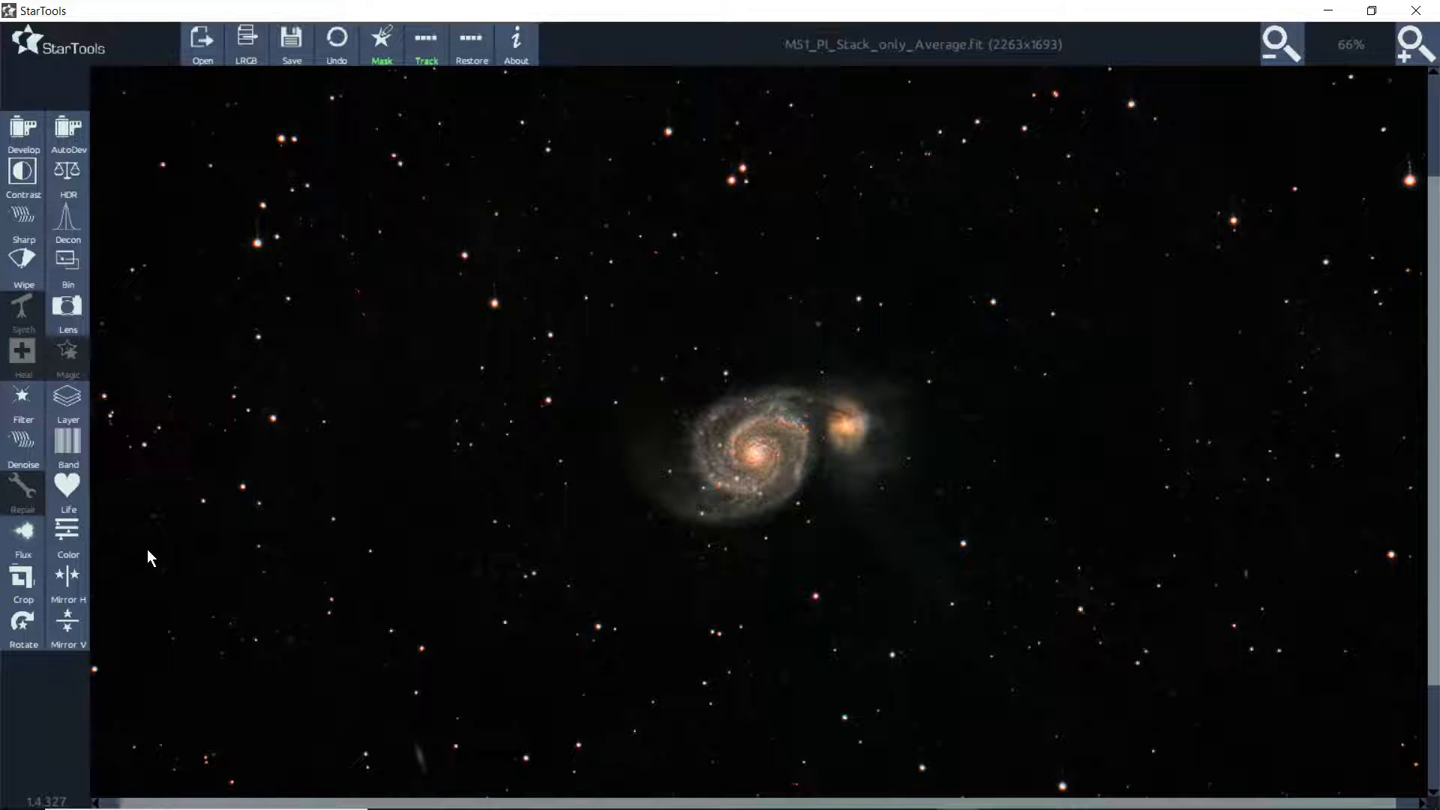
left_click(60, 540)
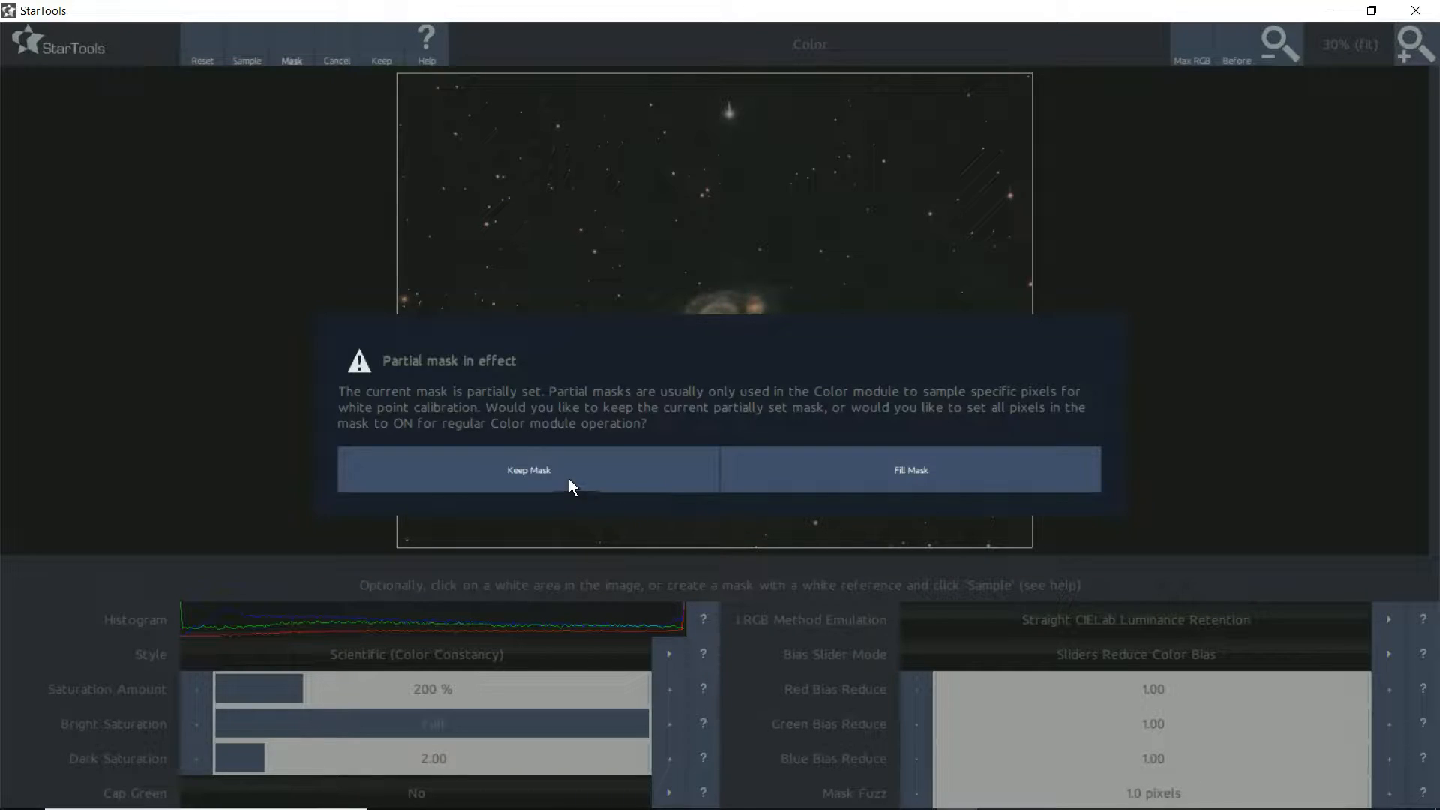
left_click(569, 480)
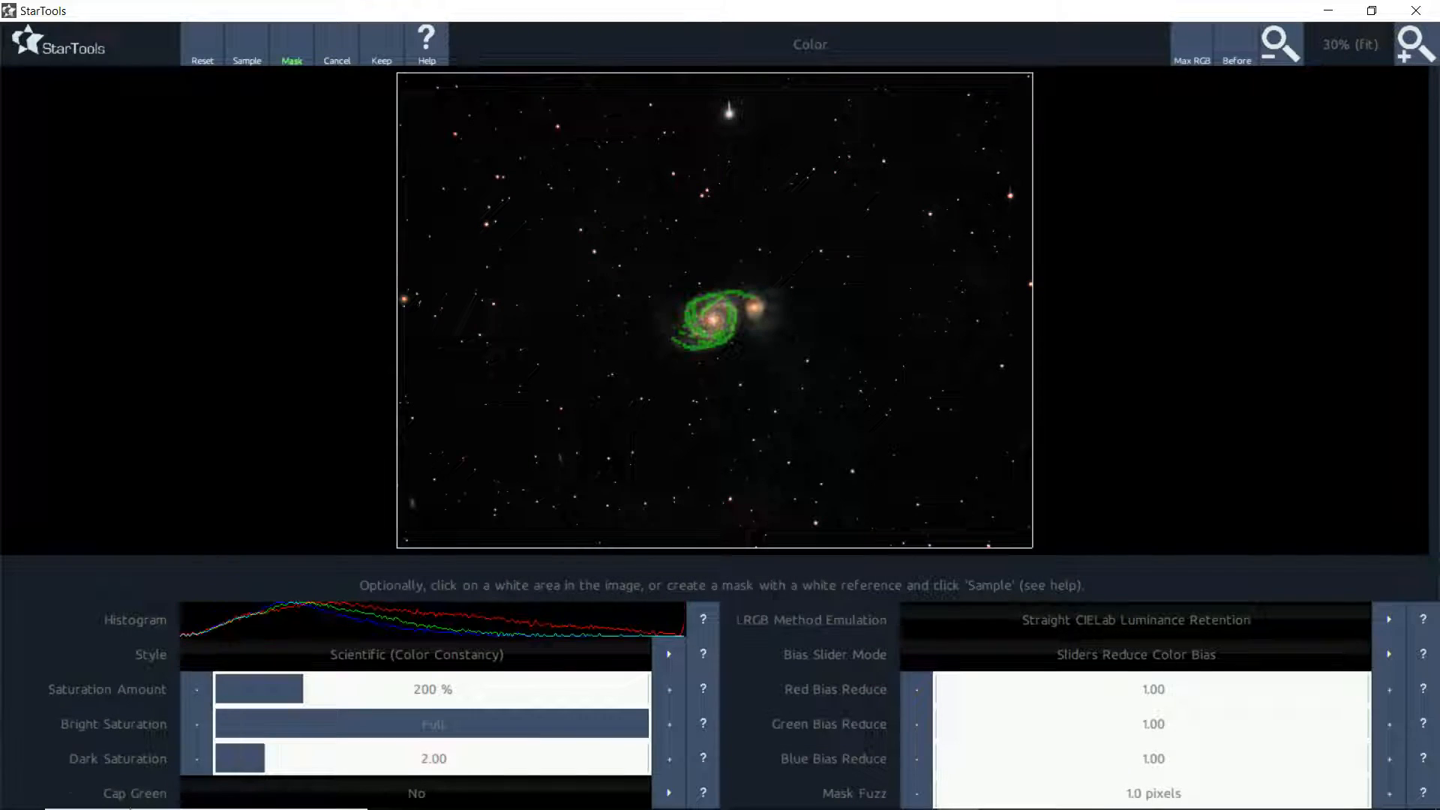
- Soften mask edges to 13.4 pixels and try Red Bias Reduce values from 1.66 down to 1.14
left_click(1070, 794)
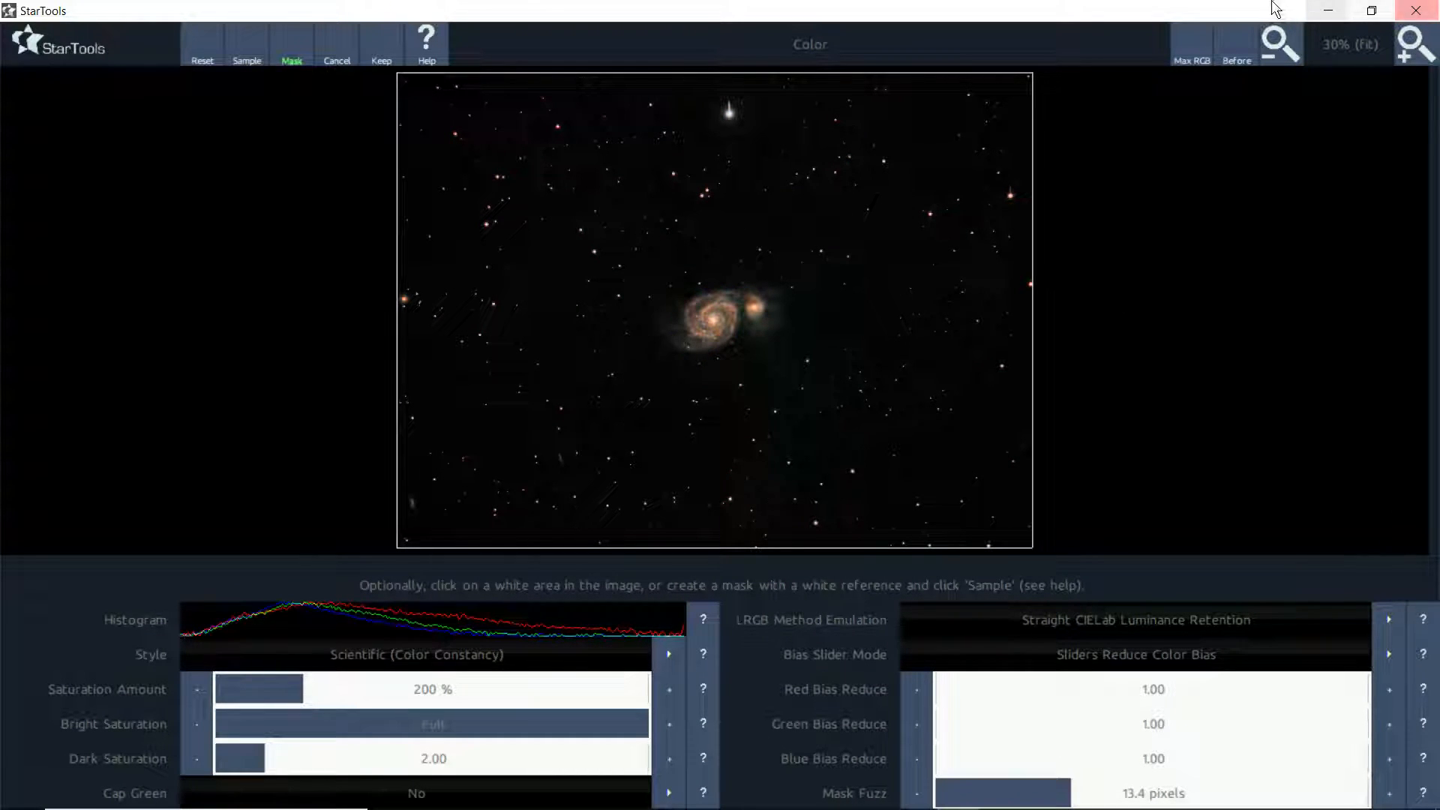
left_click(1417, 47)
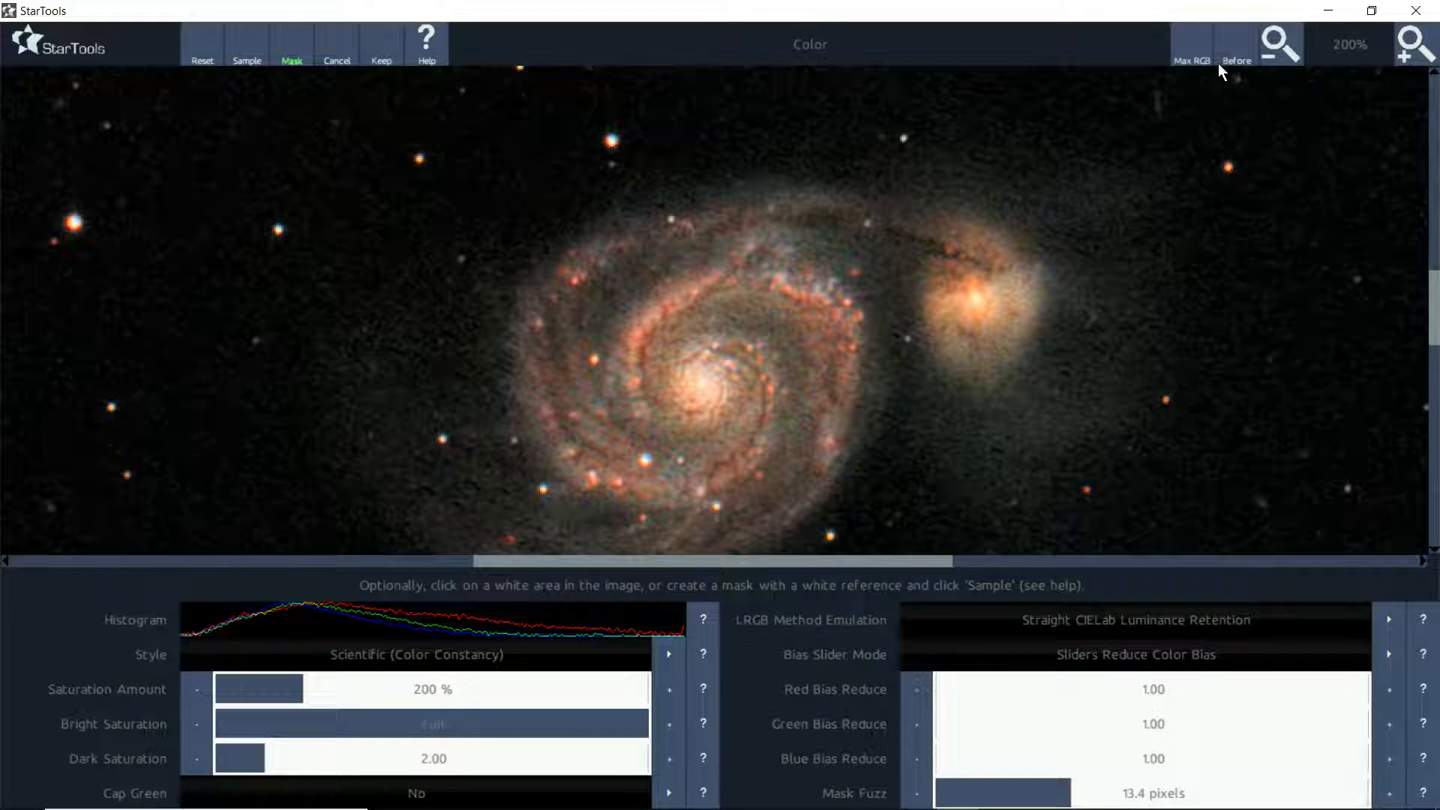
left_click(1239, 51)
left_click_drag(935, 697, 950, 686)
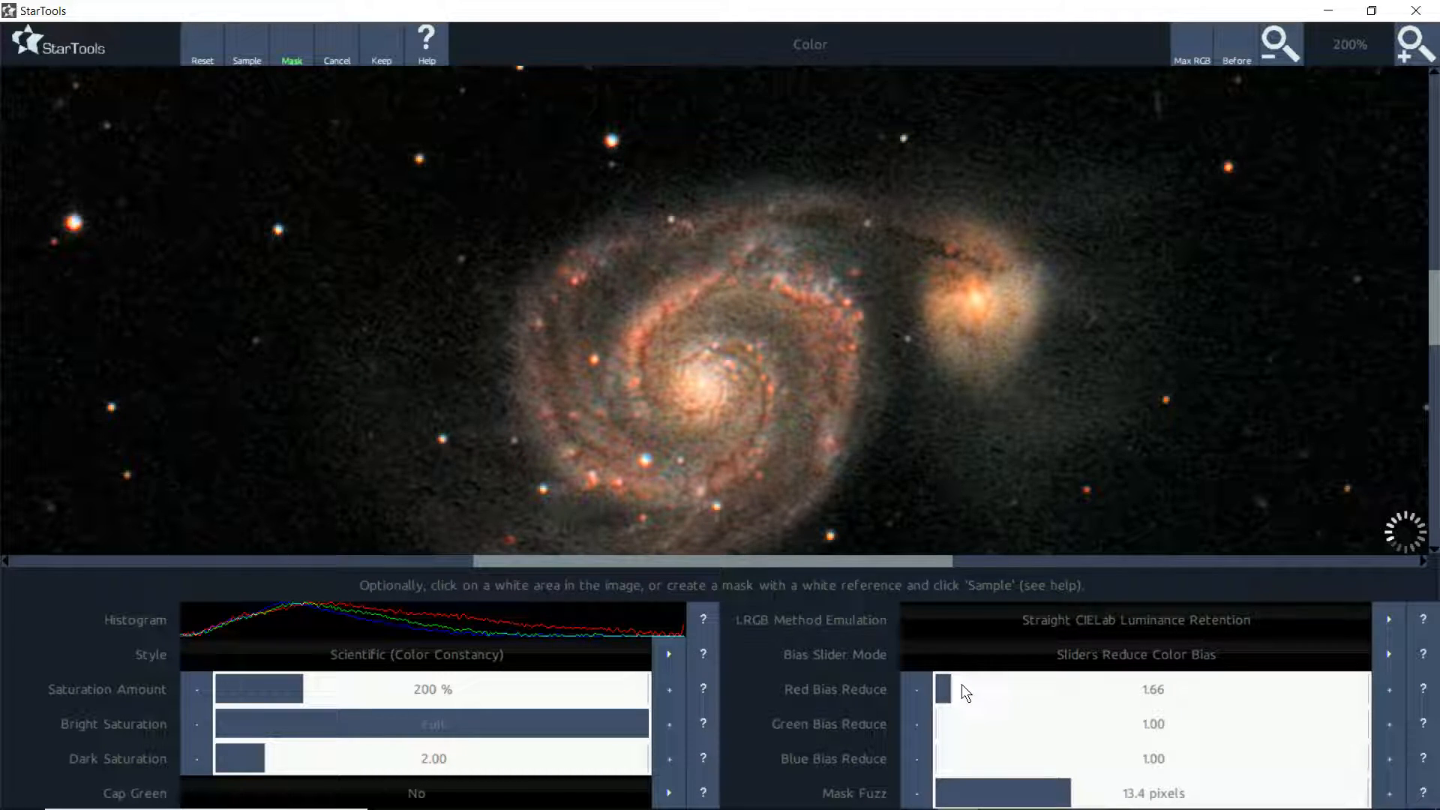
left_click(938, 682)
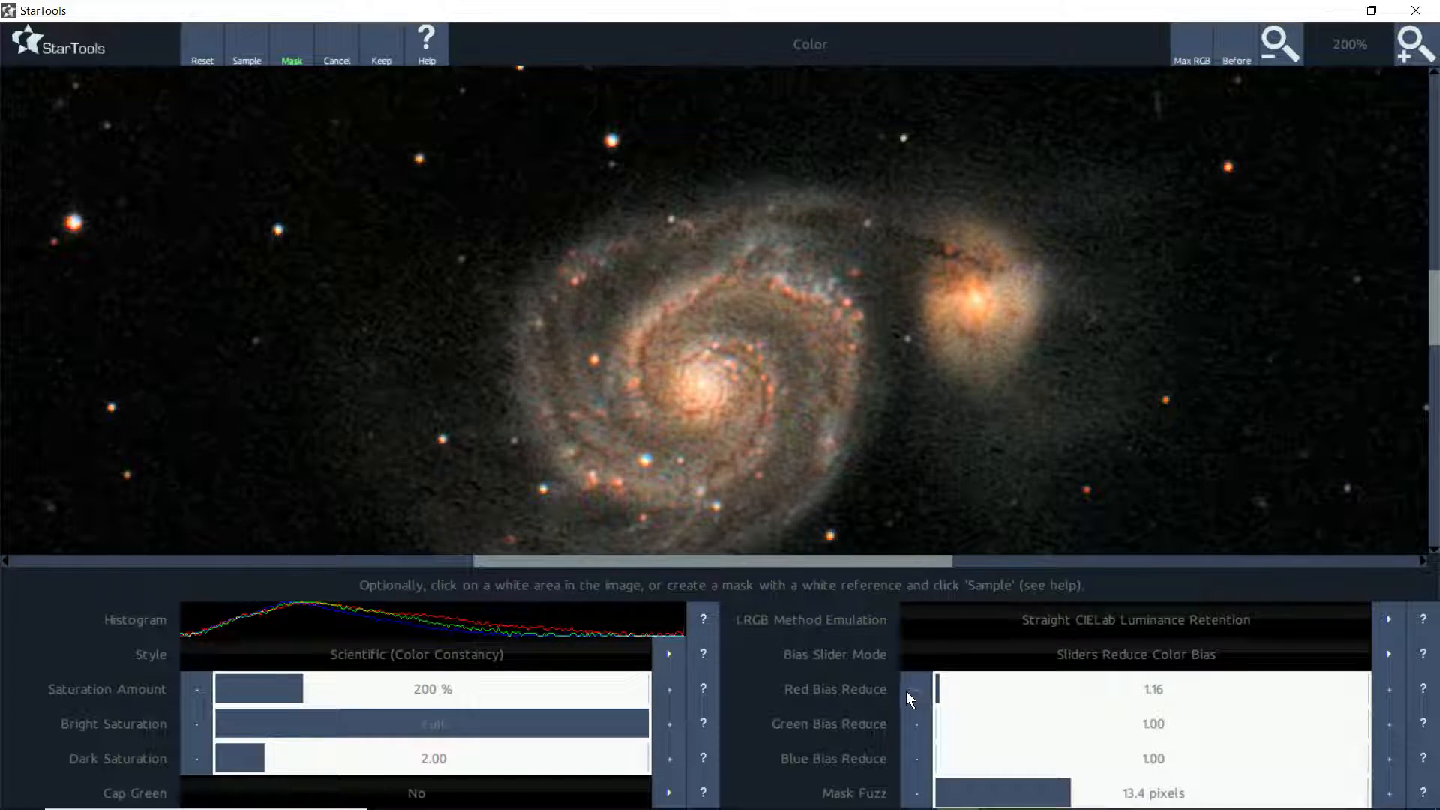
left_click(919, 687)
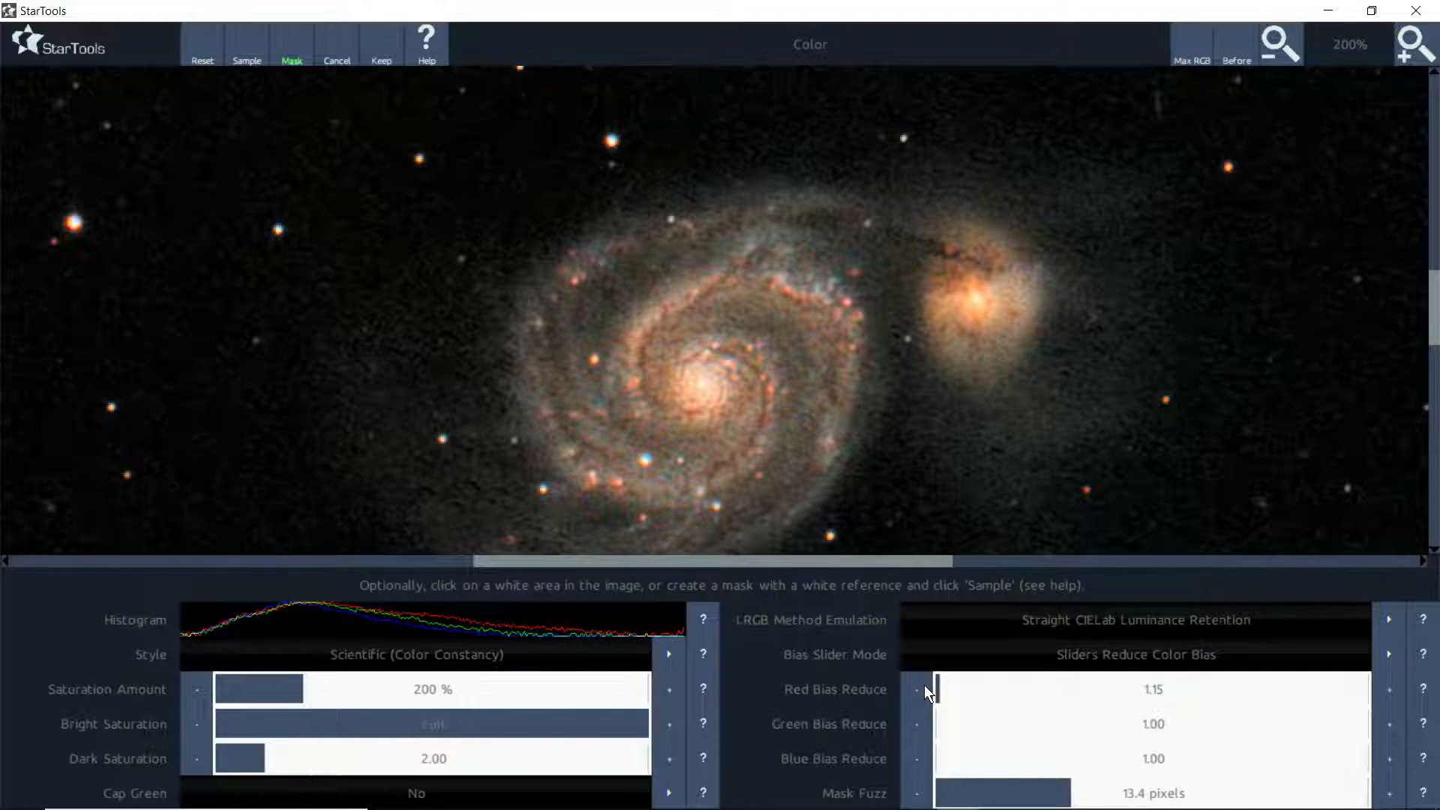
left_click(923, 686)
- Sweep Red Bias Reduce up to 2.52 and back down to 1.40, checking before/after
left_click(968, 691)
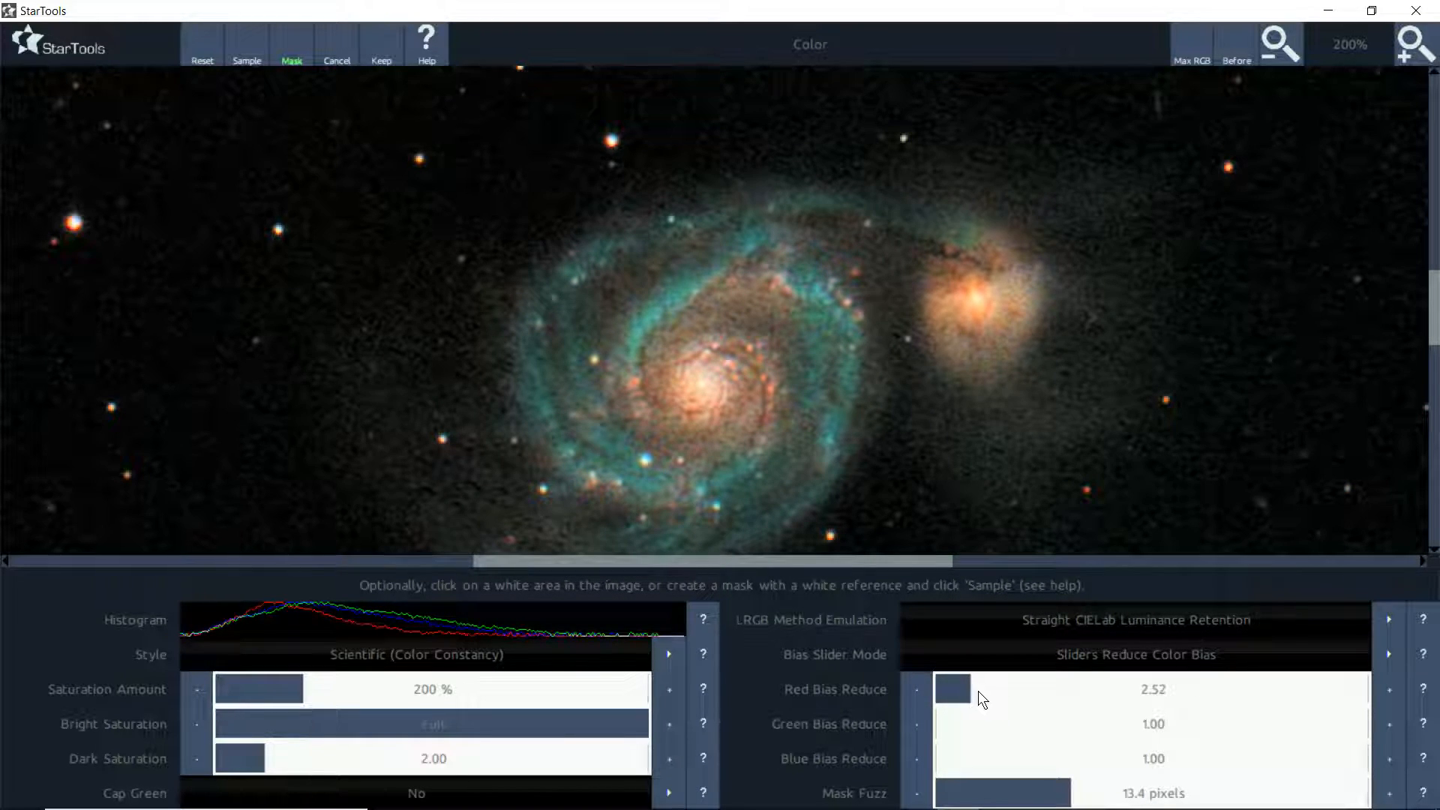
left_click(914, 685)
left_click(961, 690)
left_click(952, 691)
left_click(945, 691)
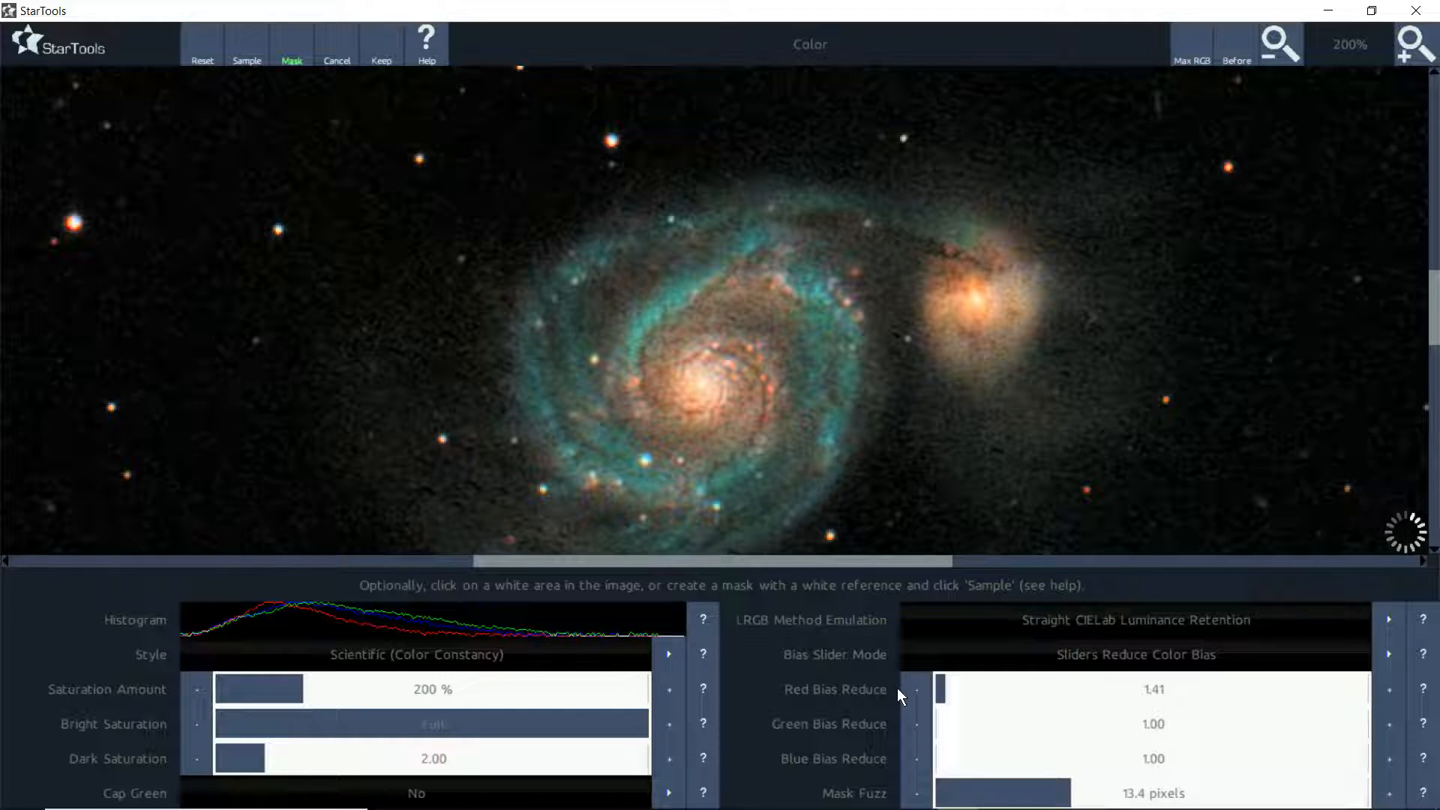
left_click(1235, 51)
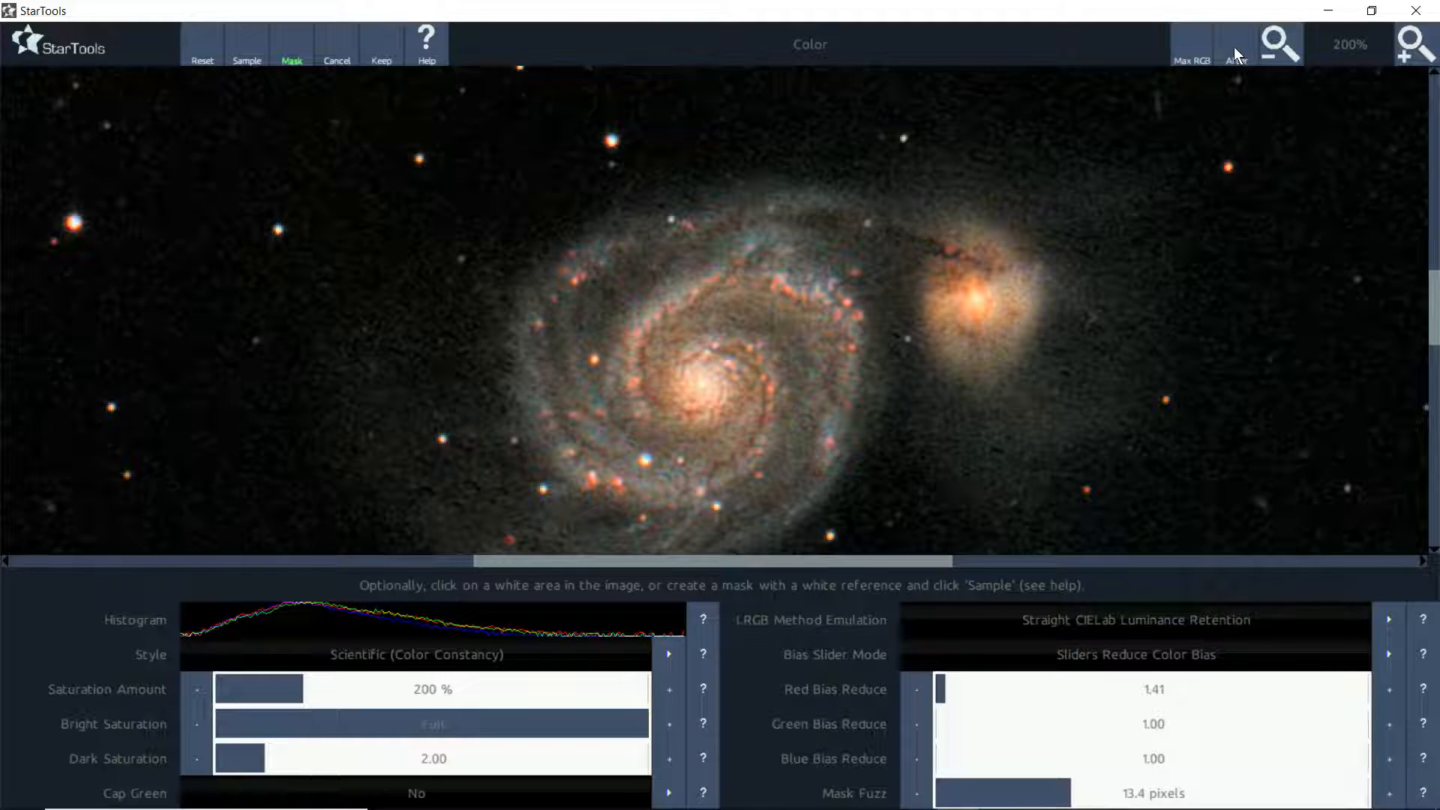
left_click(916, 689)
left_click(1262, 42)
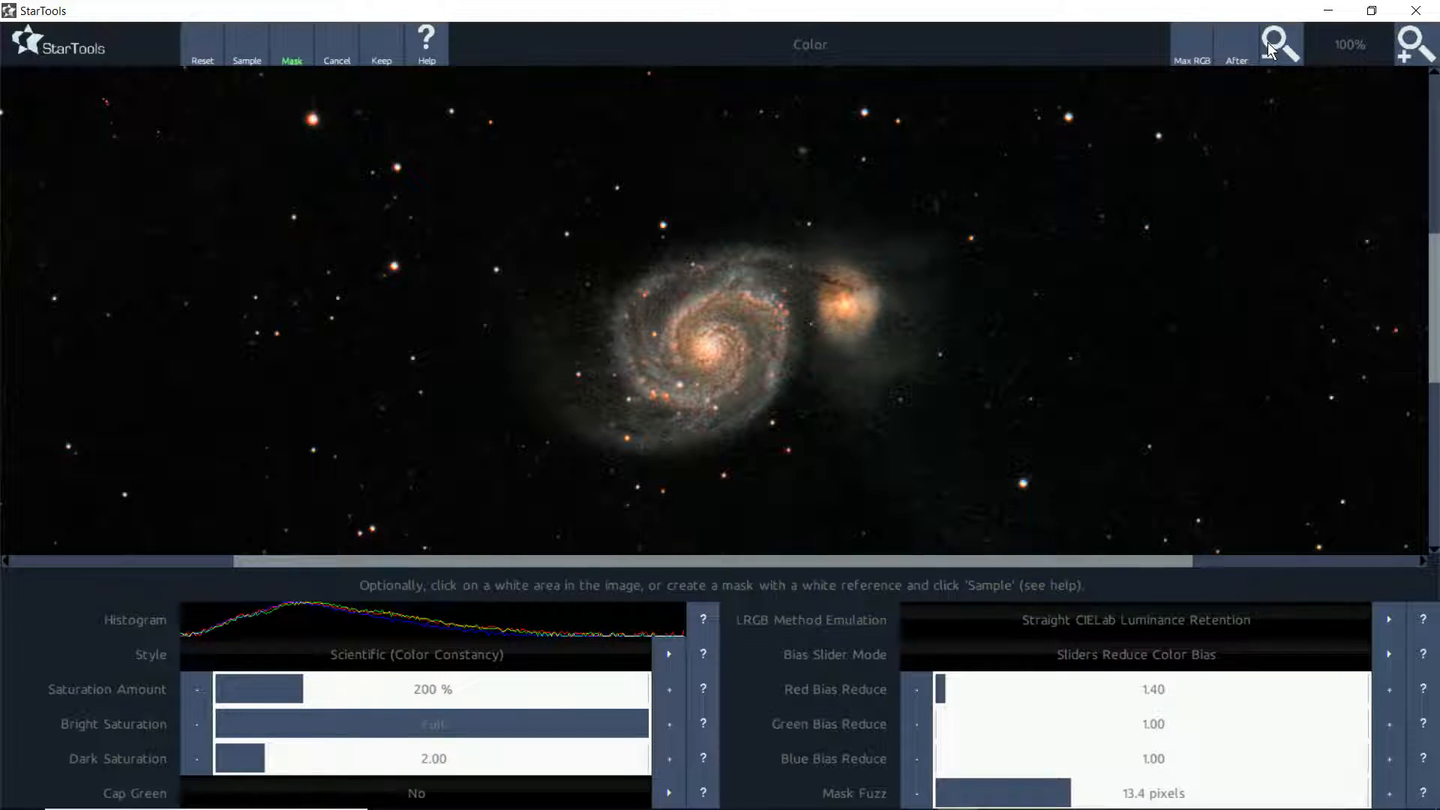
- Step Red Bias Reduce down from 1.39 to 1.30, compare at 150%, and keep the colour fix
left_click(920, 692)
left_click(1226, 55)
left_click(1410, 50)
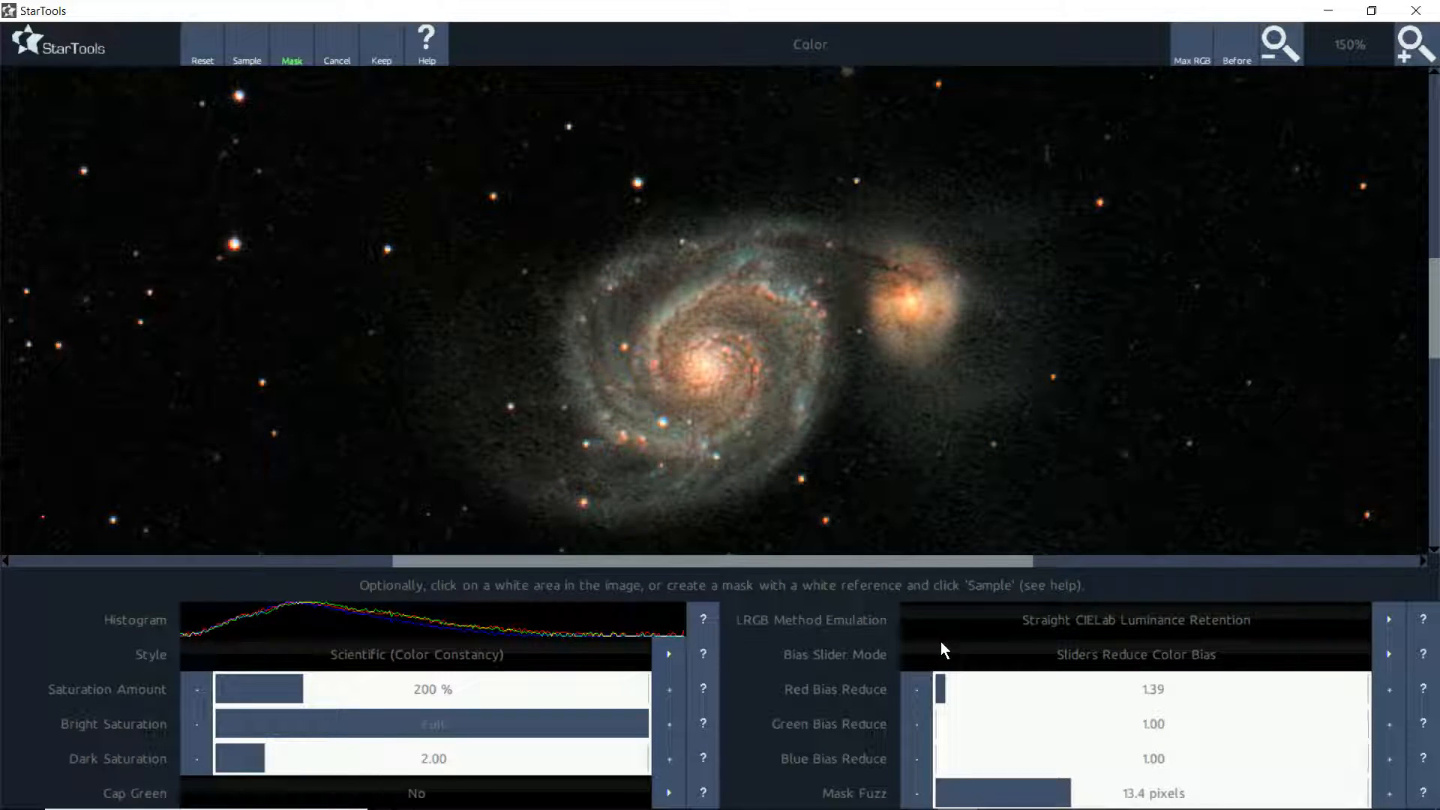
left_click(920, 685)
left_click(919, 686)
left_click(919, 686)
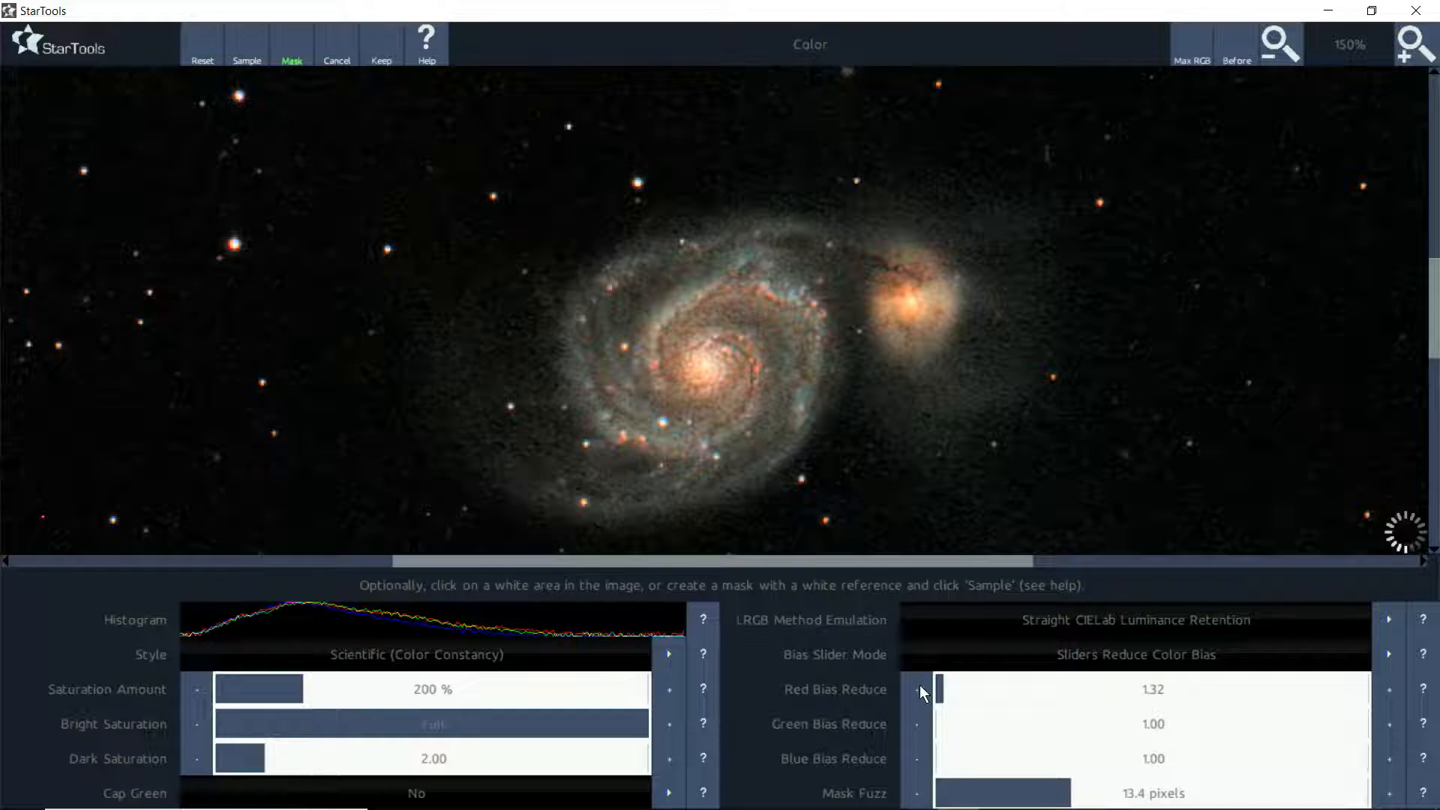
left_click(919, 685)
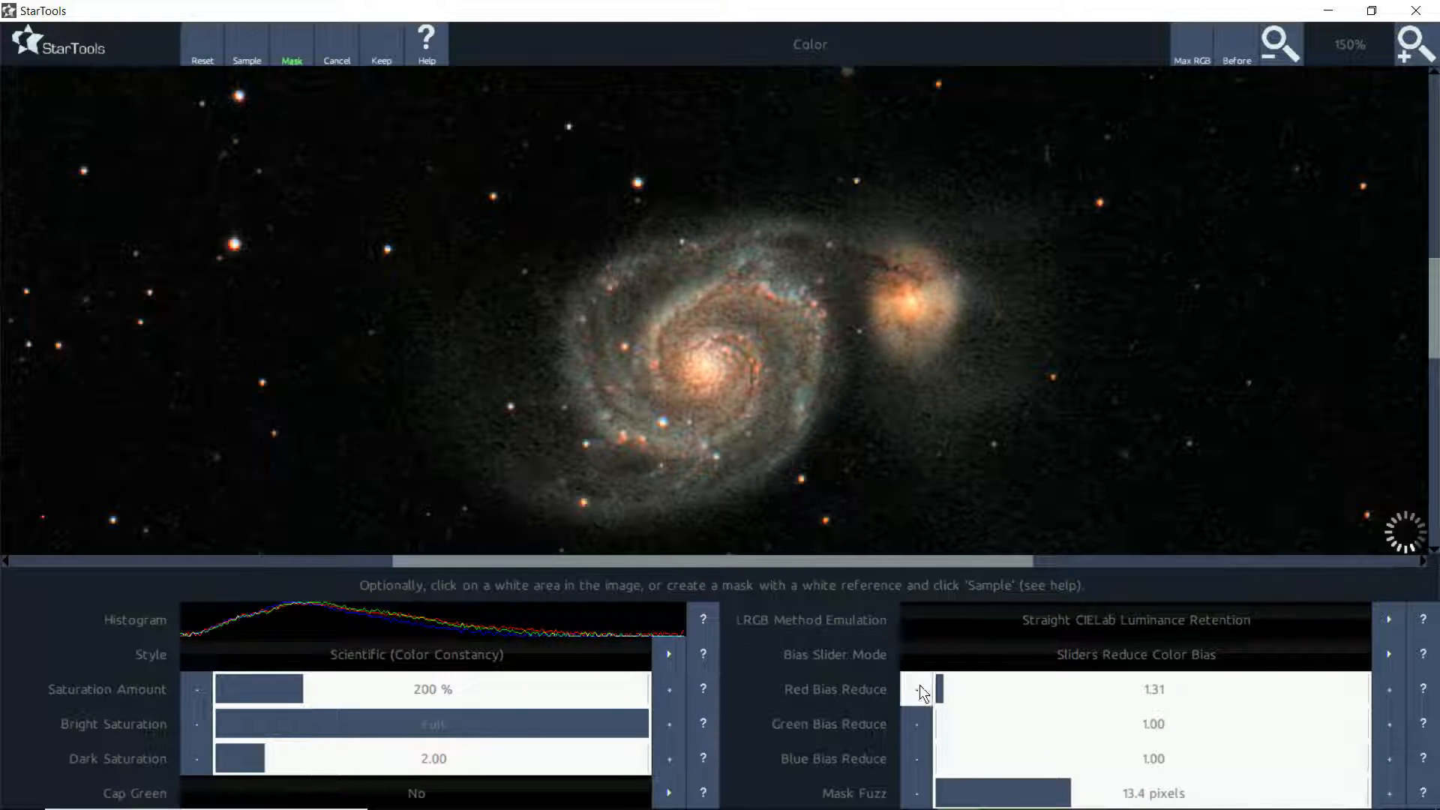
left_click(919, 685)
left_click(1236, 61)
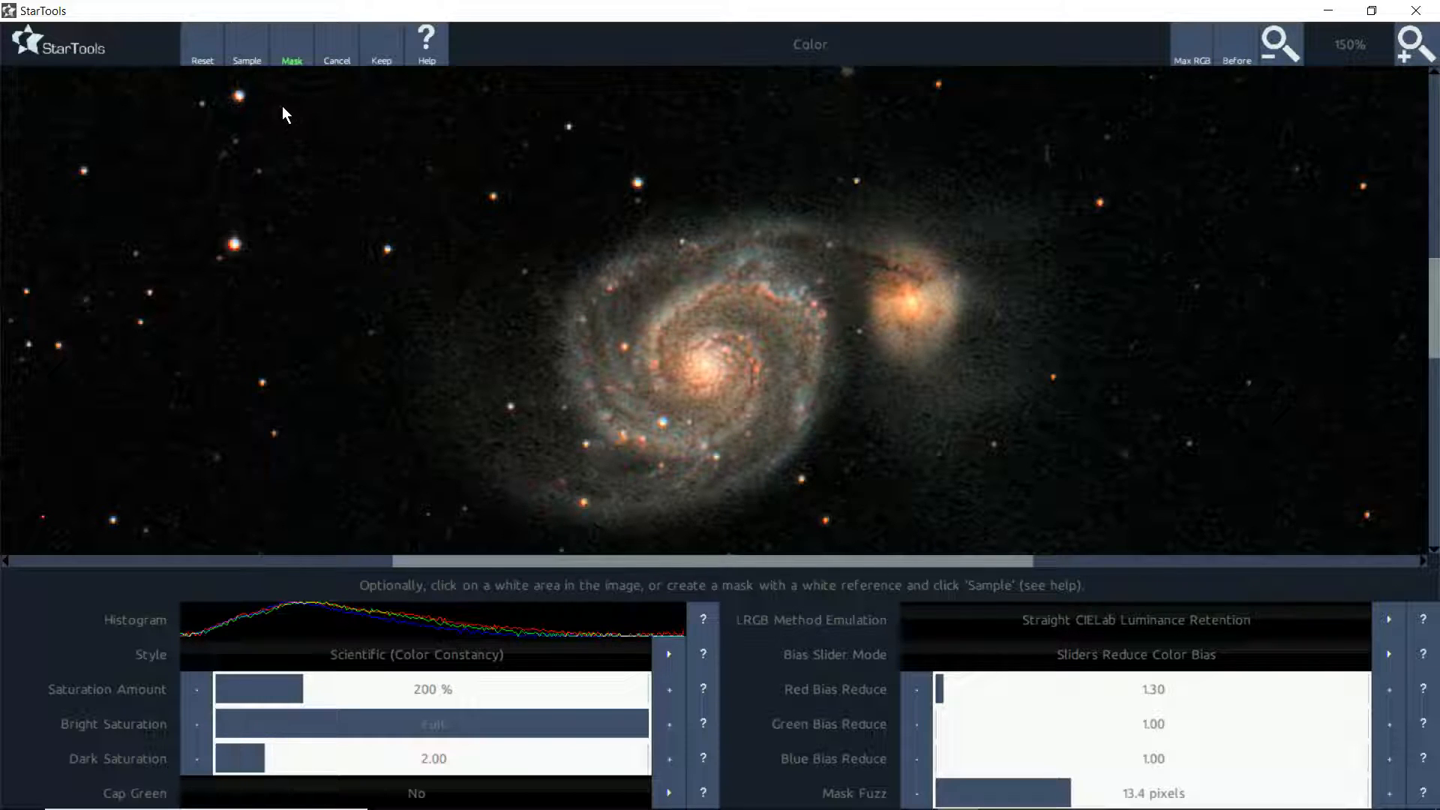
left_click(377, 47)
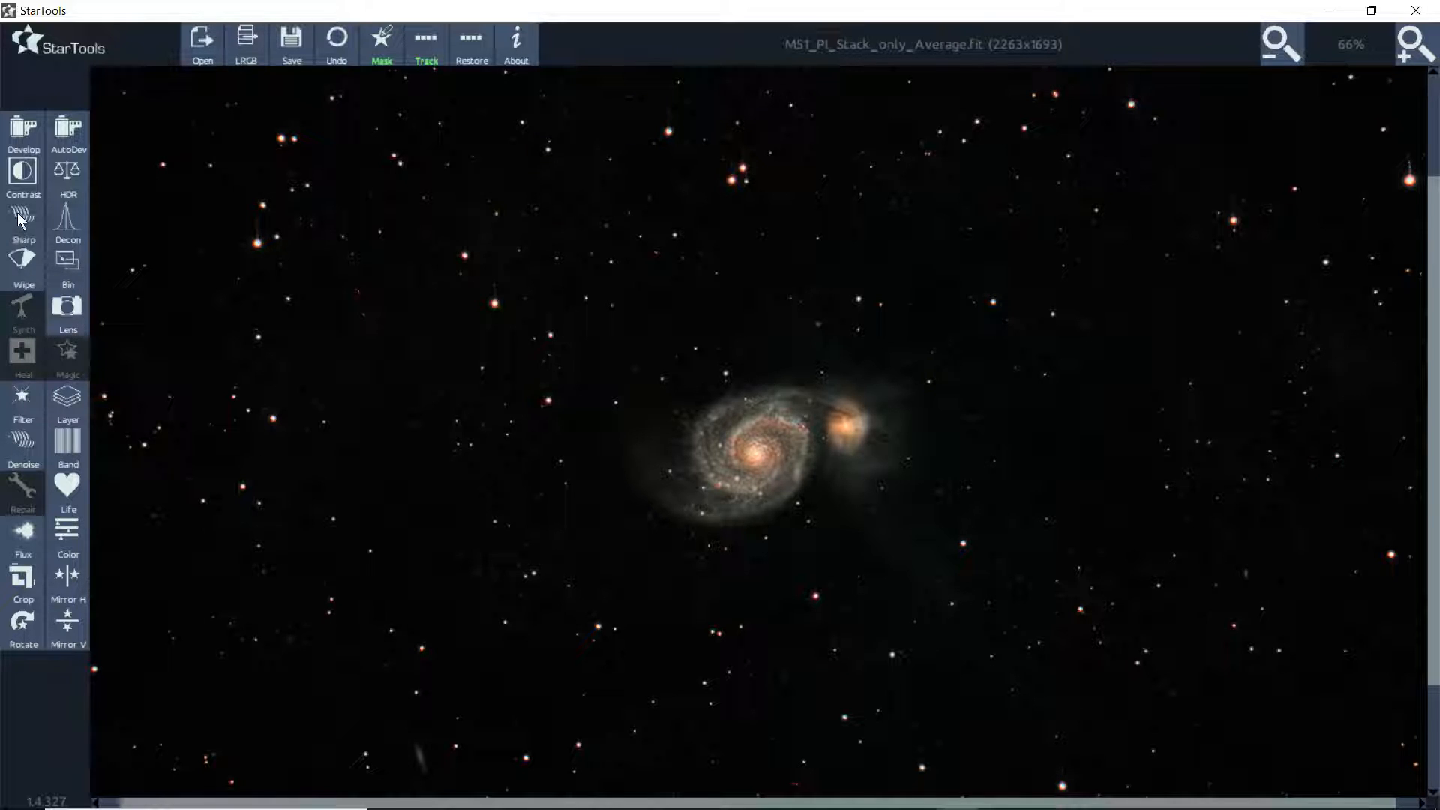
- Render Contrast with Dark Anomaly Filter at 4 pixels, check against Before, and view the whole frame
left_click(23, 173)
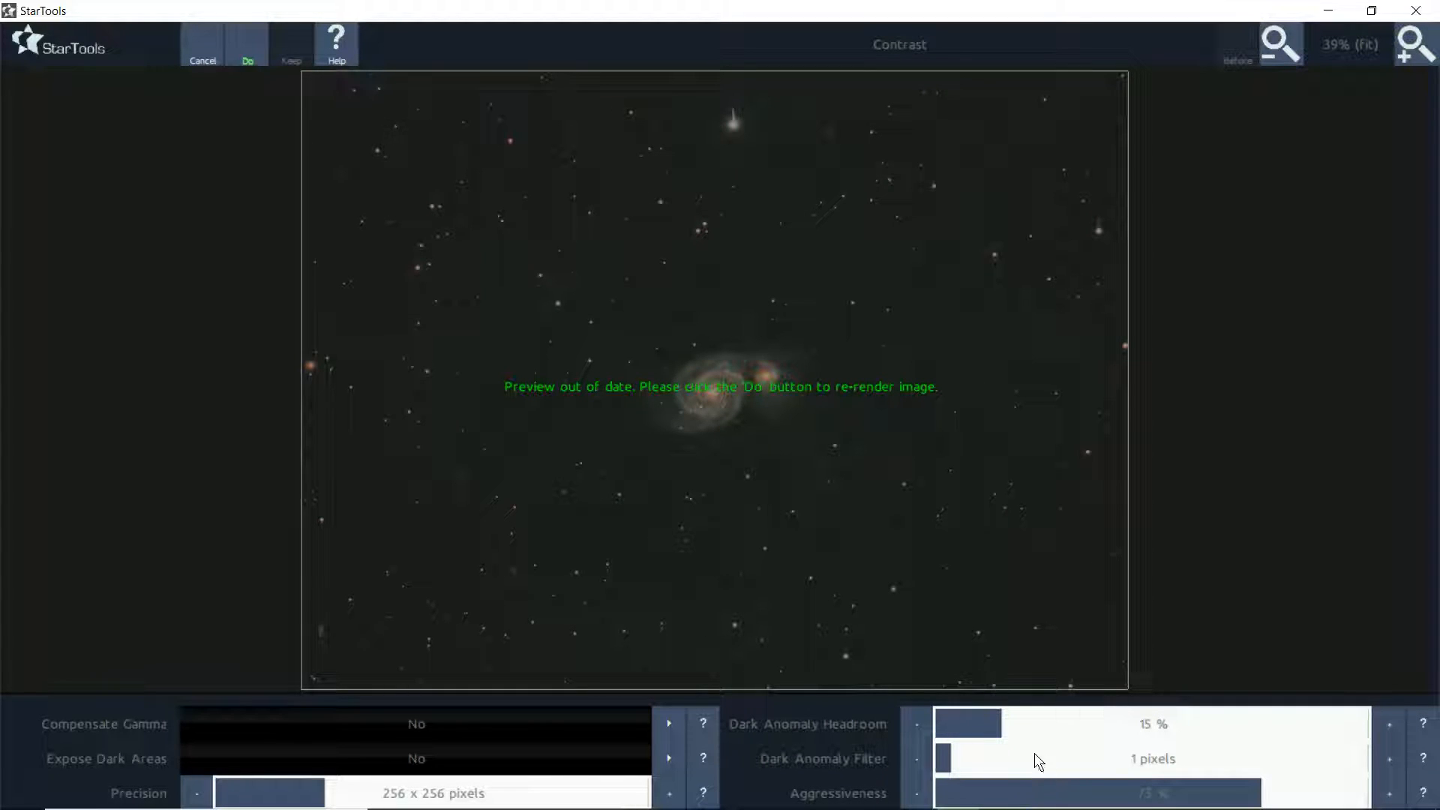
left_click(965, 758)
left_click(998, 756)
left_click(242, 47)
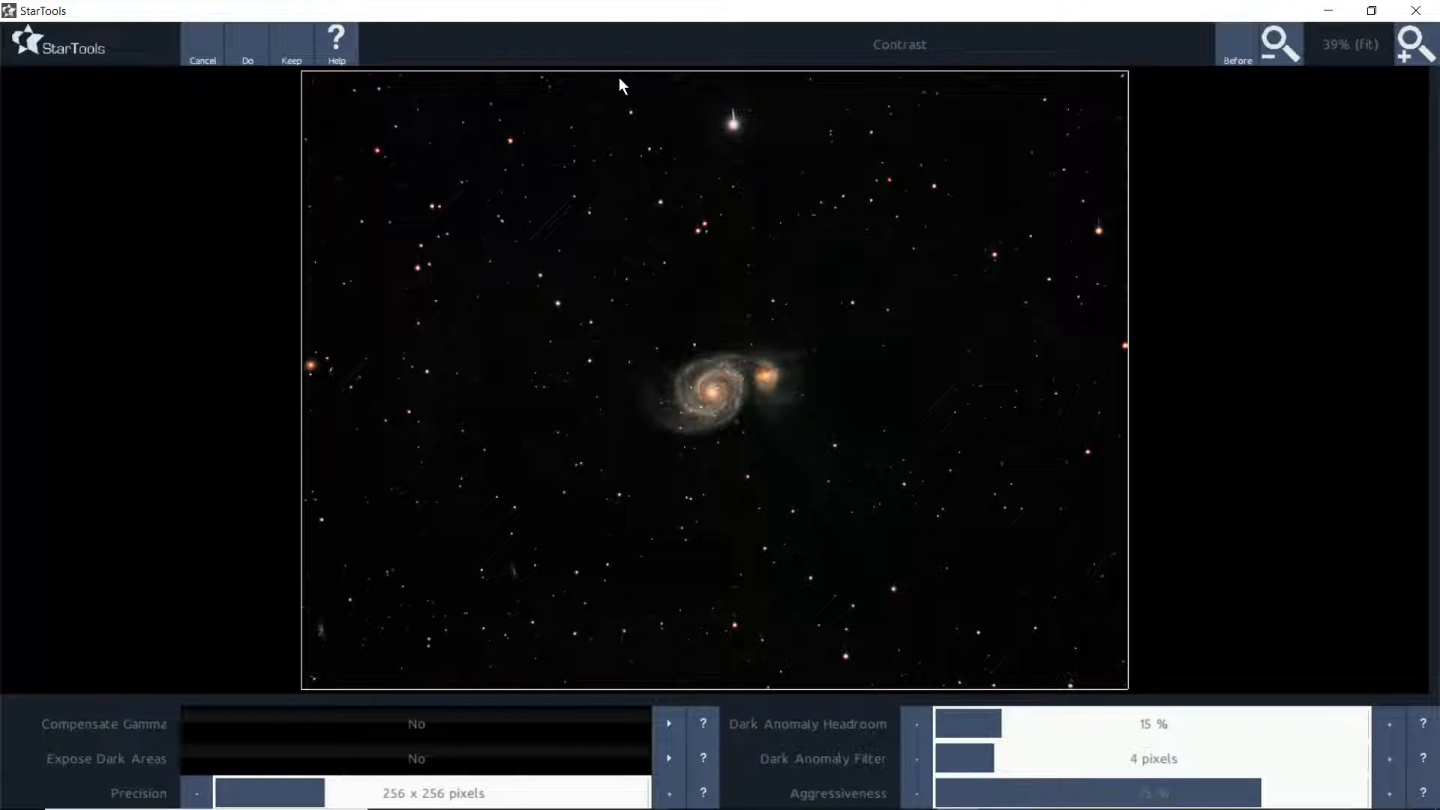
left_click(1228, 57)
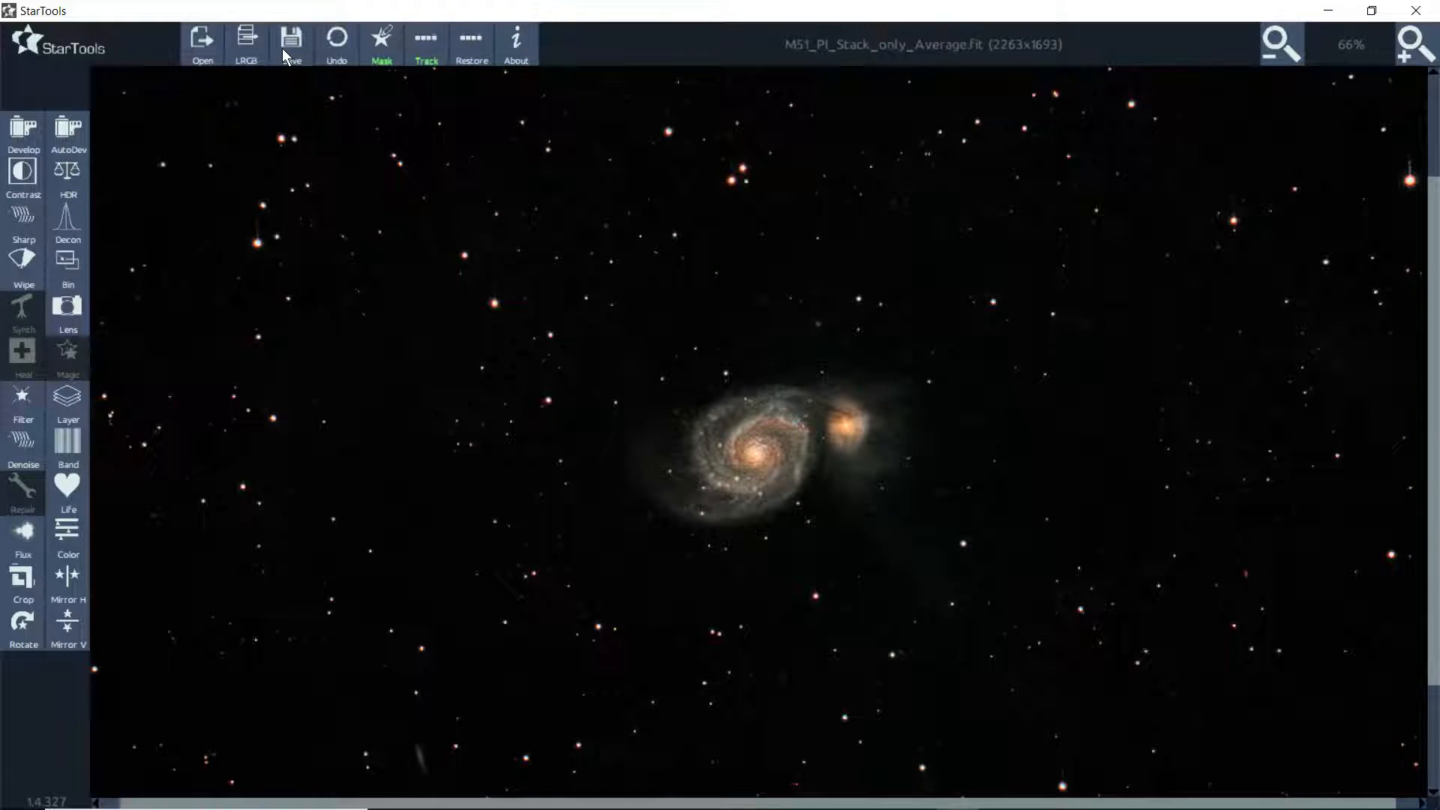
left_click(1275, 45)
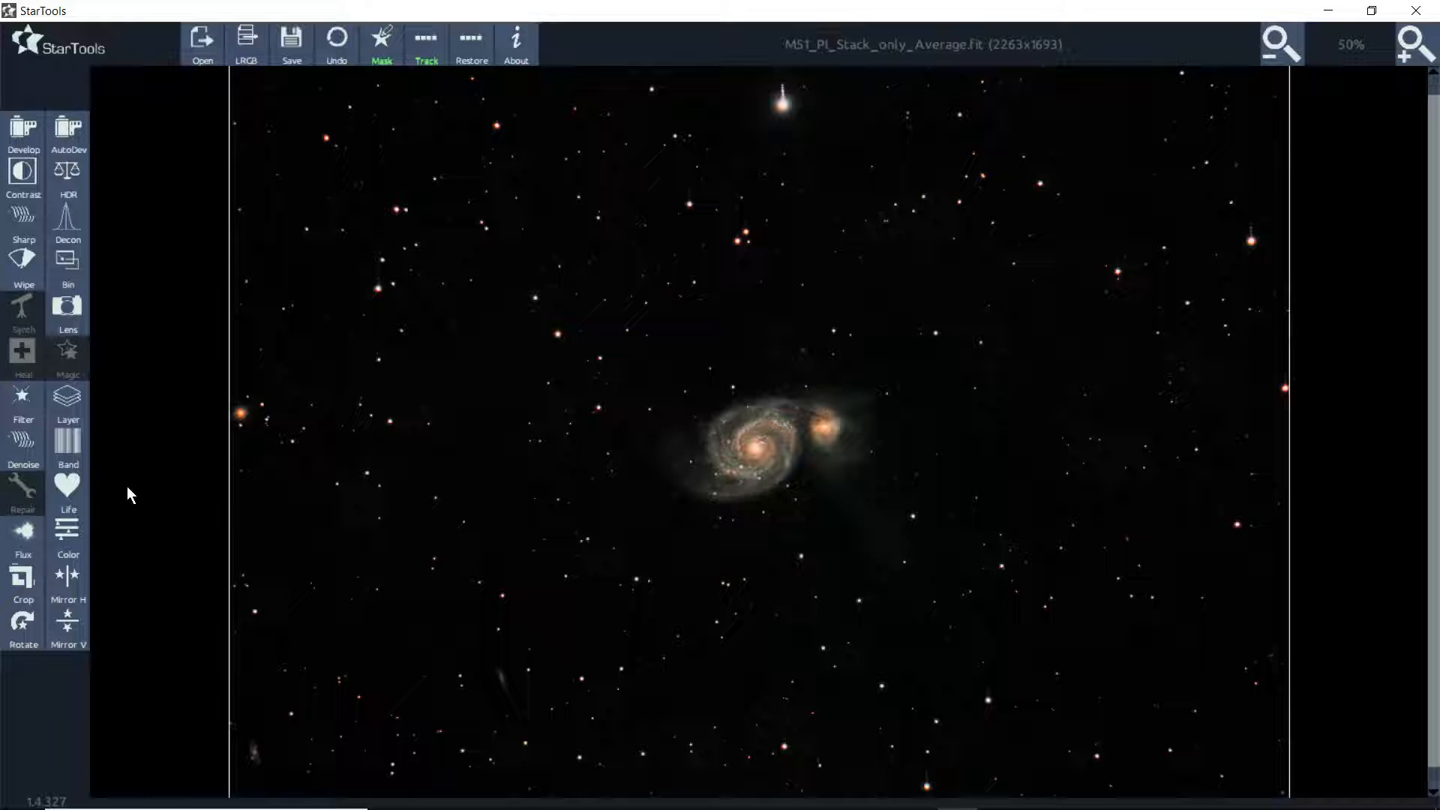
- Render the Life effect preview at 100% Strength and compare before/after at 100% zoom
left_click(66, 484)
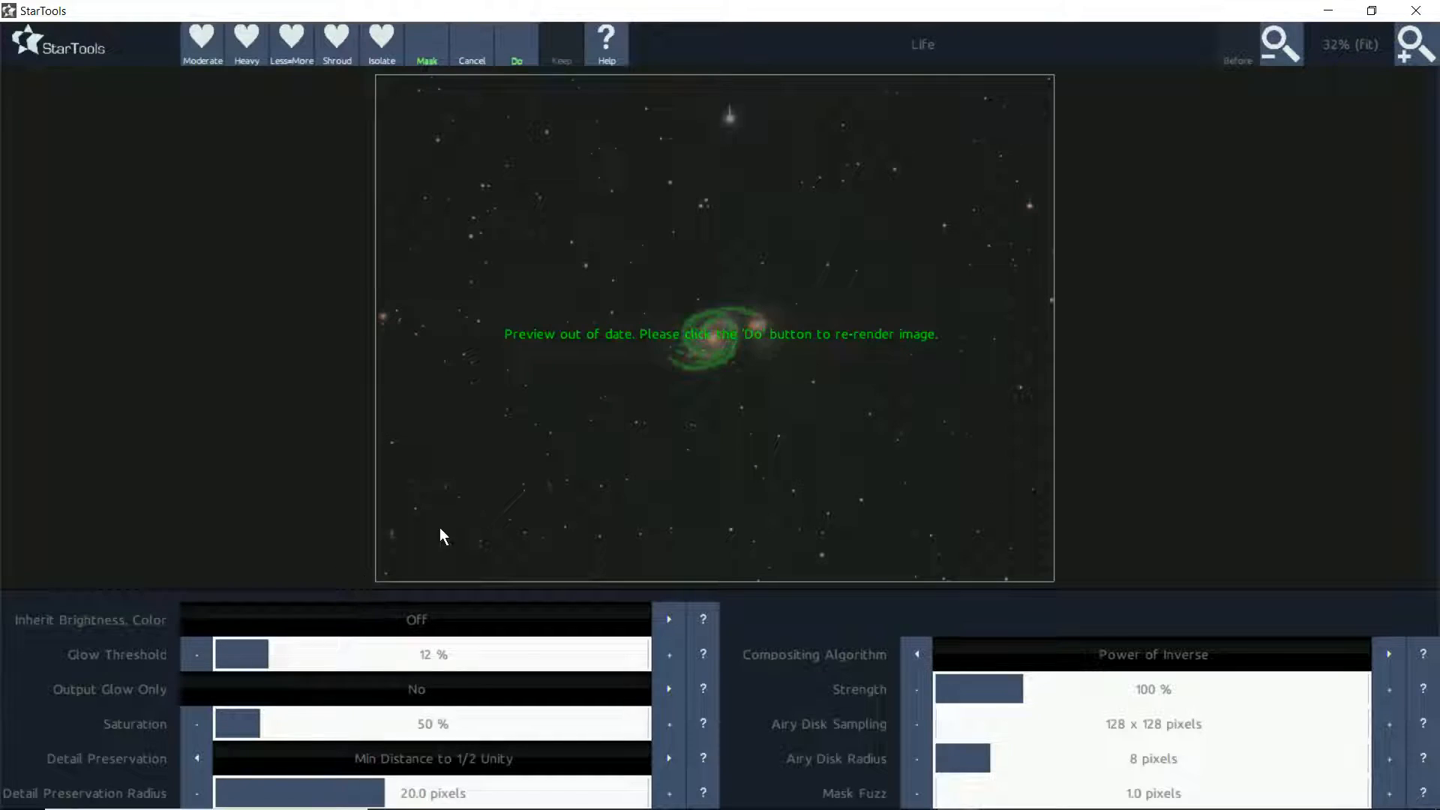
left_click(519, 49)
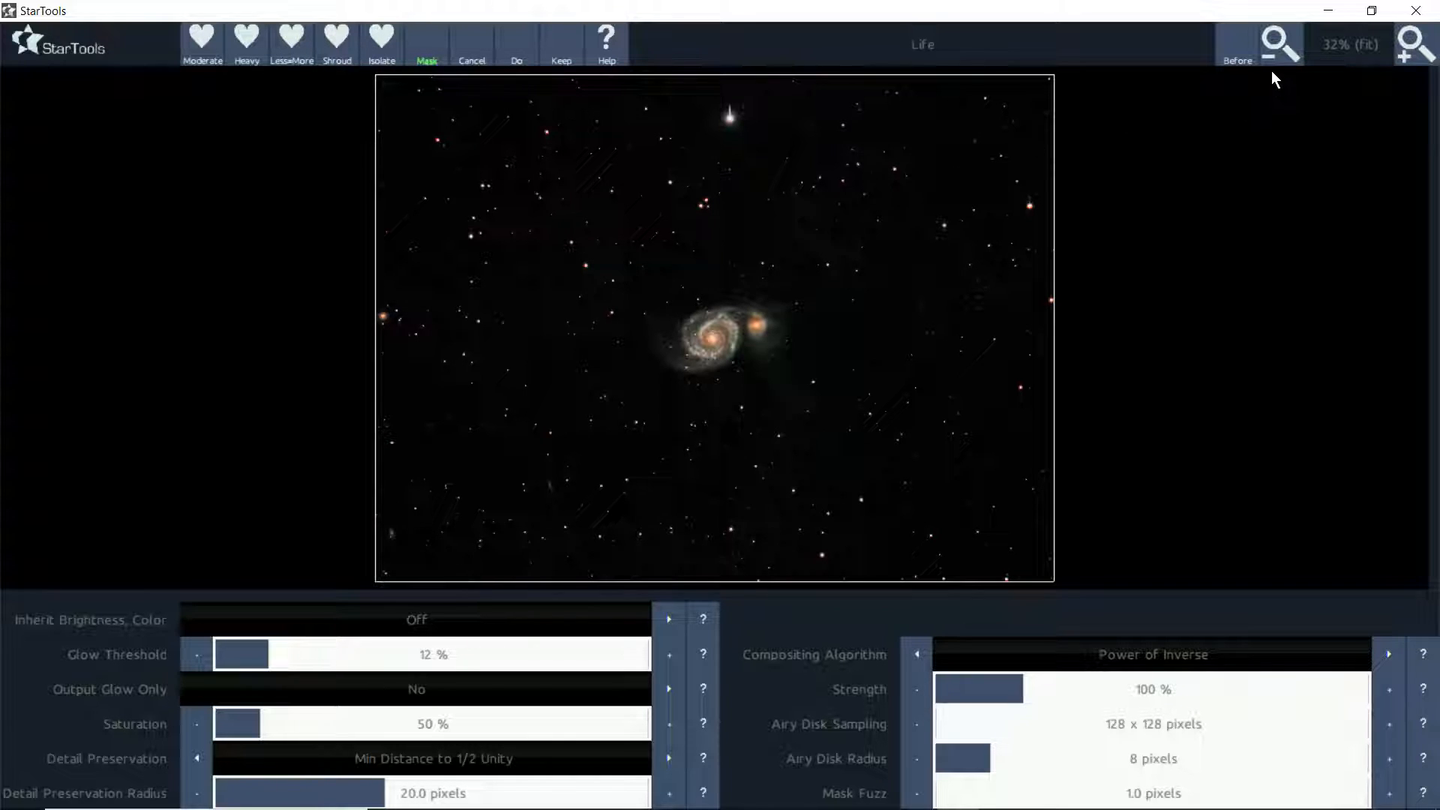
left_click(1416, 51)
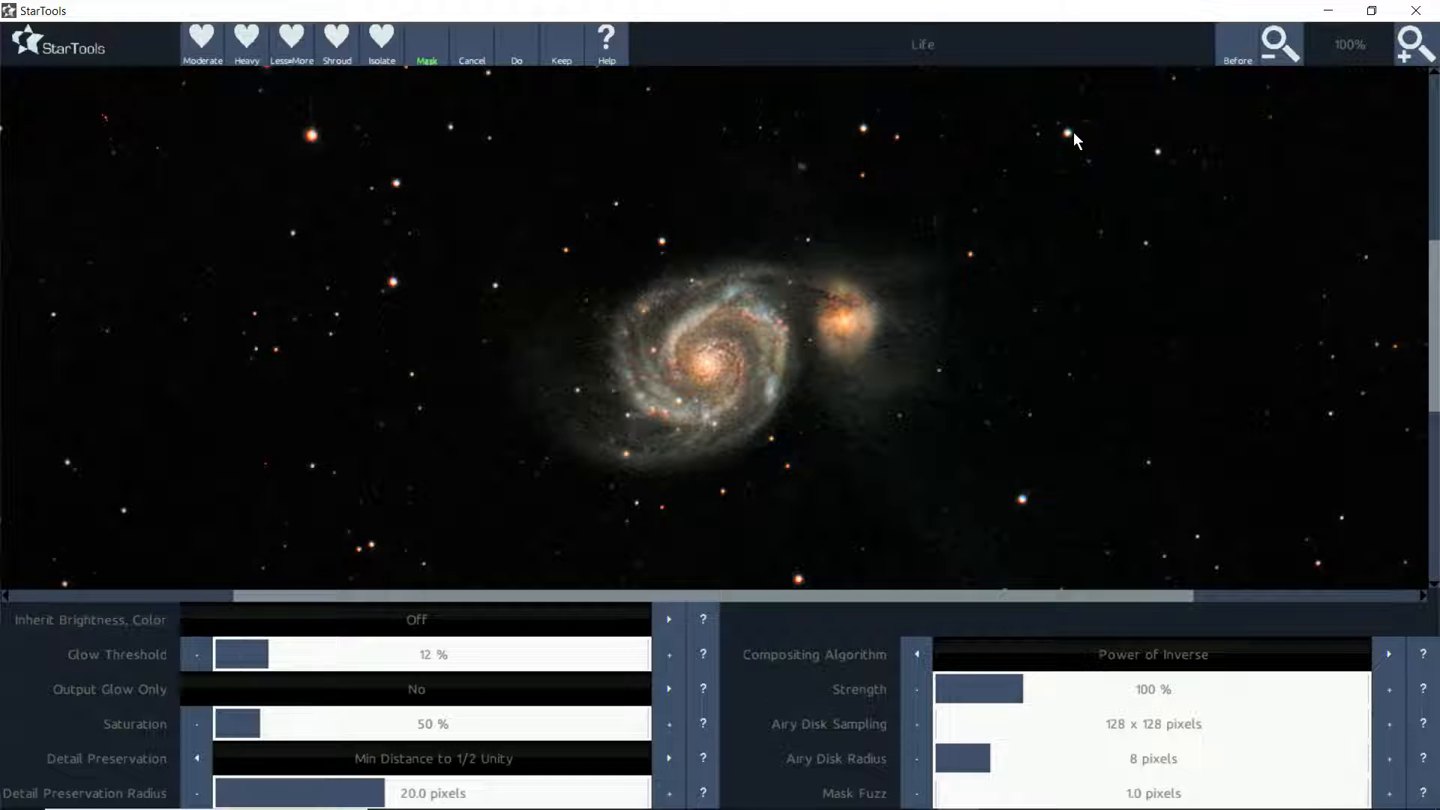
left_click(1233, 43)
left_click(1235, 50)
left_click(1232, 45)
left_click(1233, 45)
left_click(1233, 46)
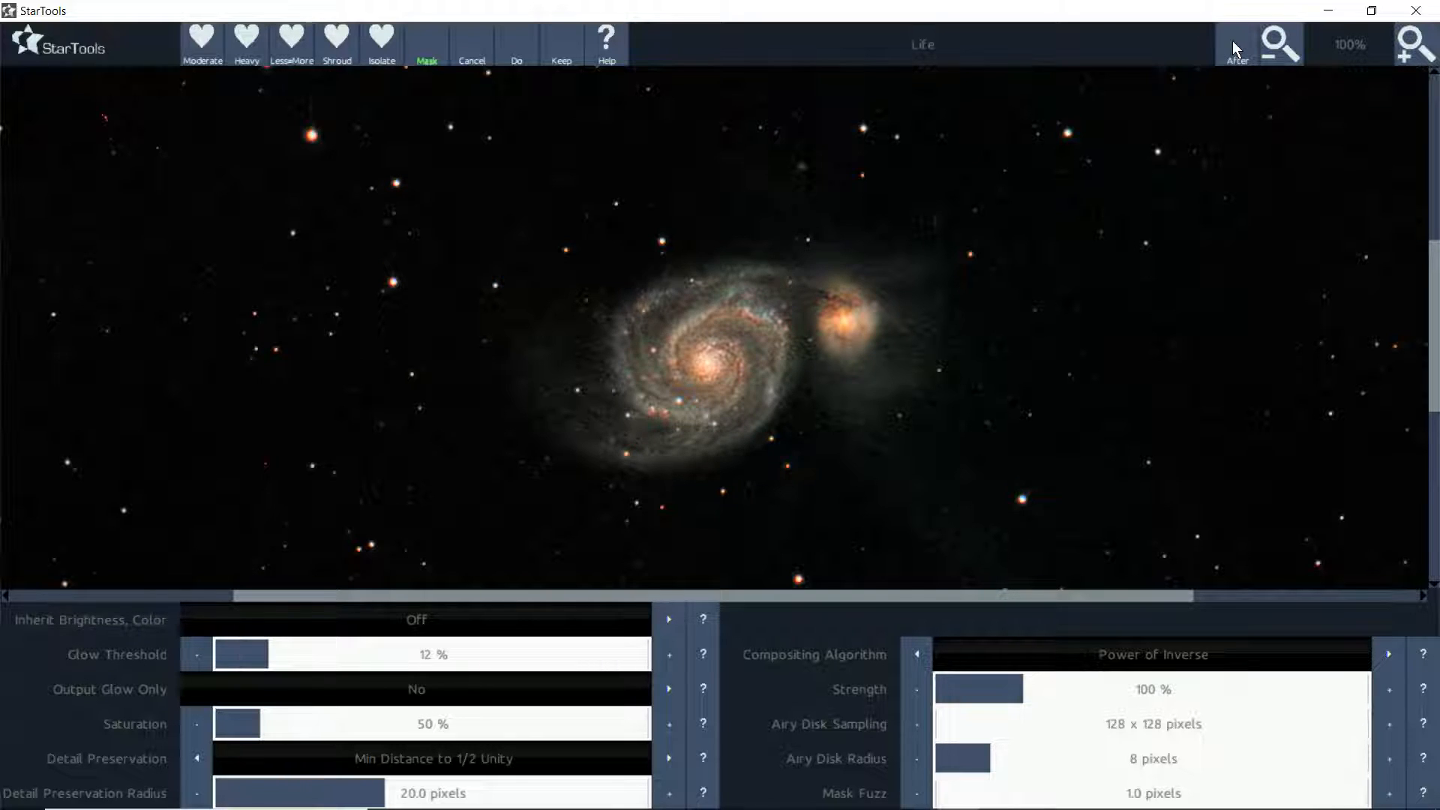
left_click(1232, 46)
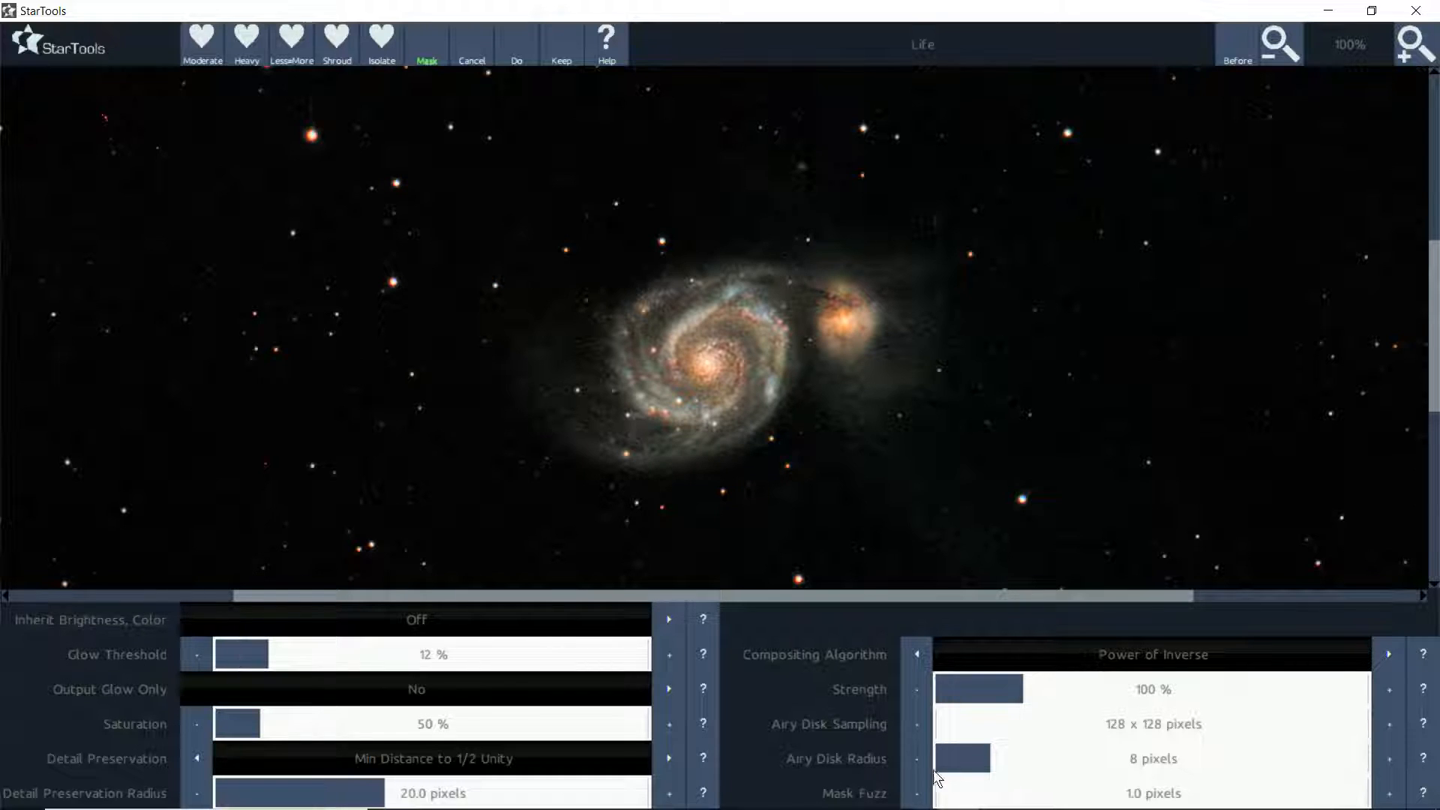
left_click_drag(991, 681, 965, 691)
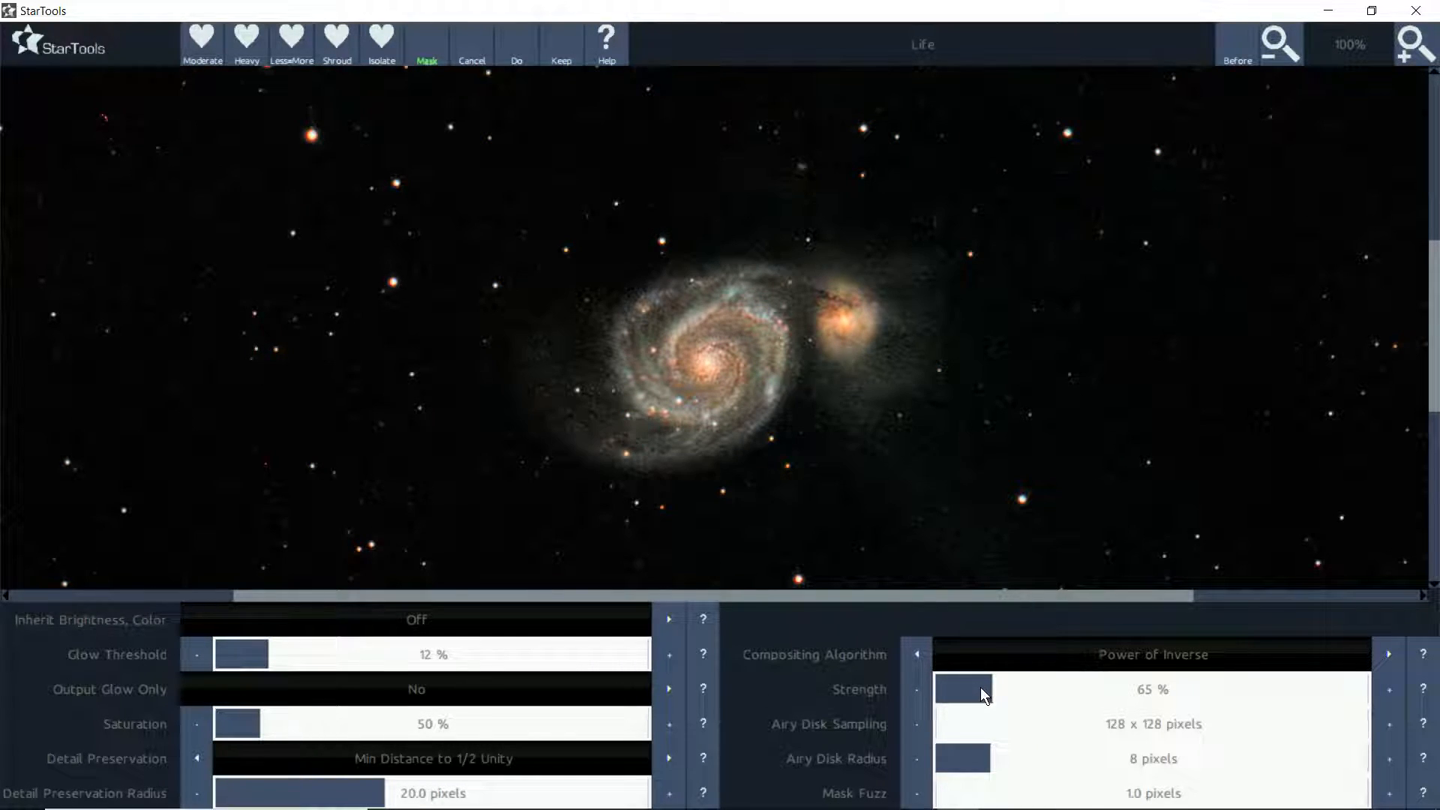
left_click(982, 689)
left_click(1238, 59)
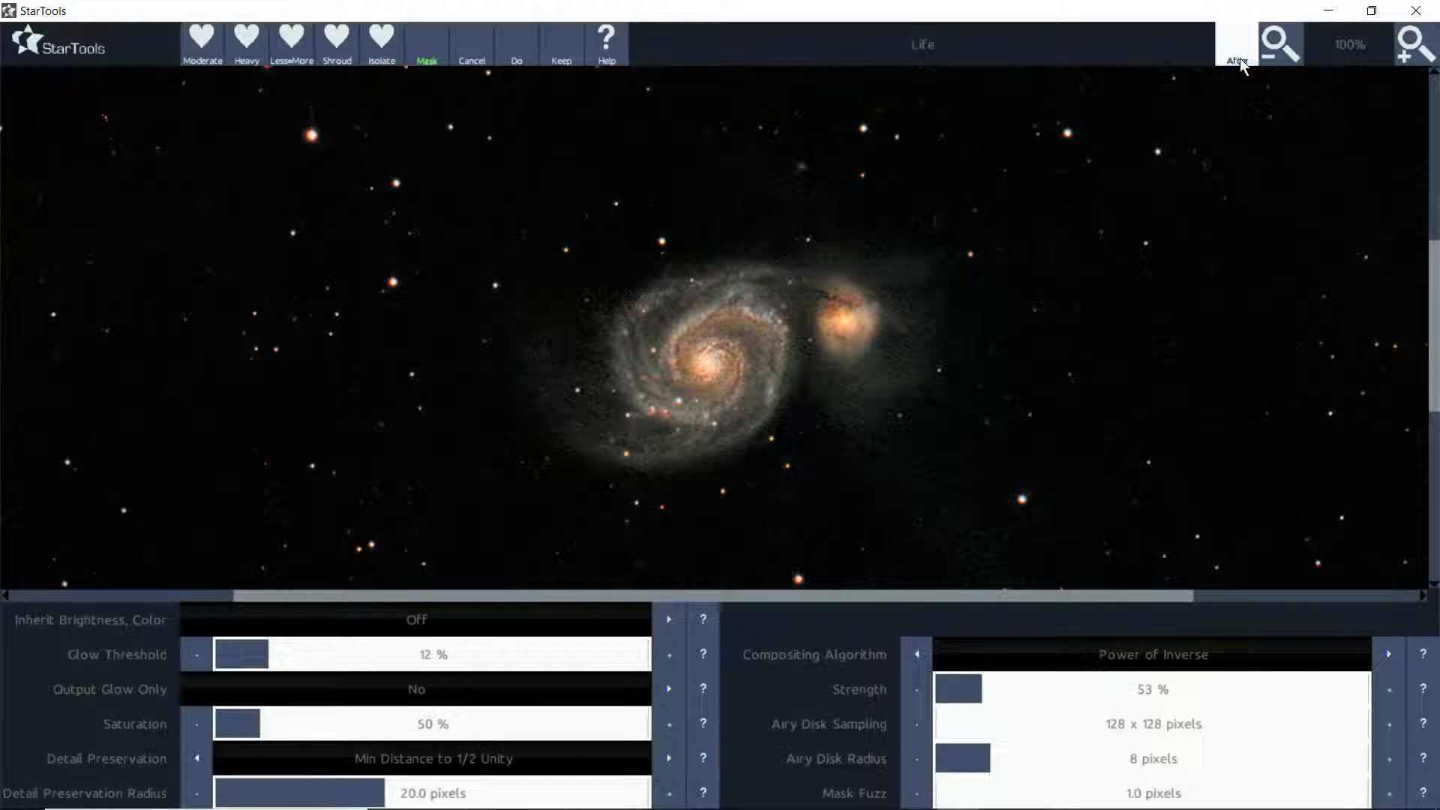
left_click(1240, 58)
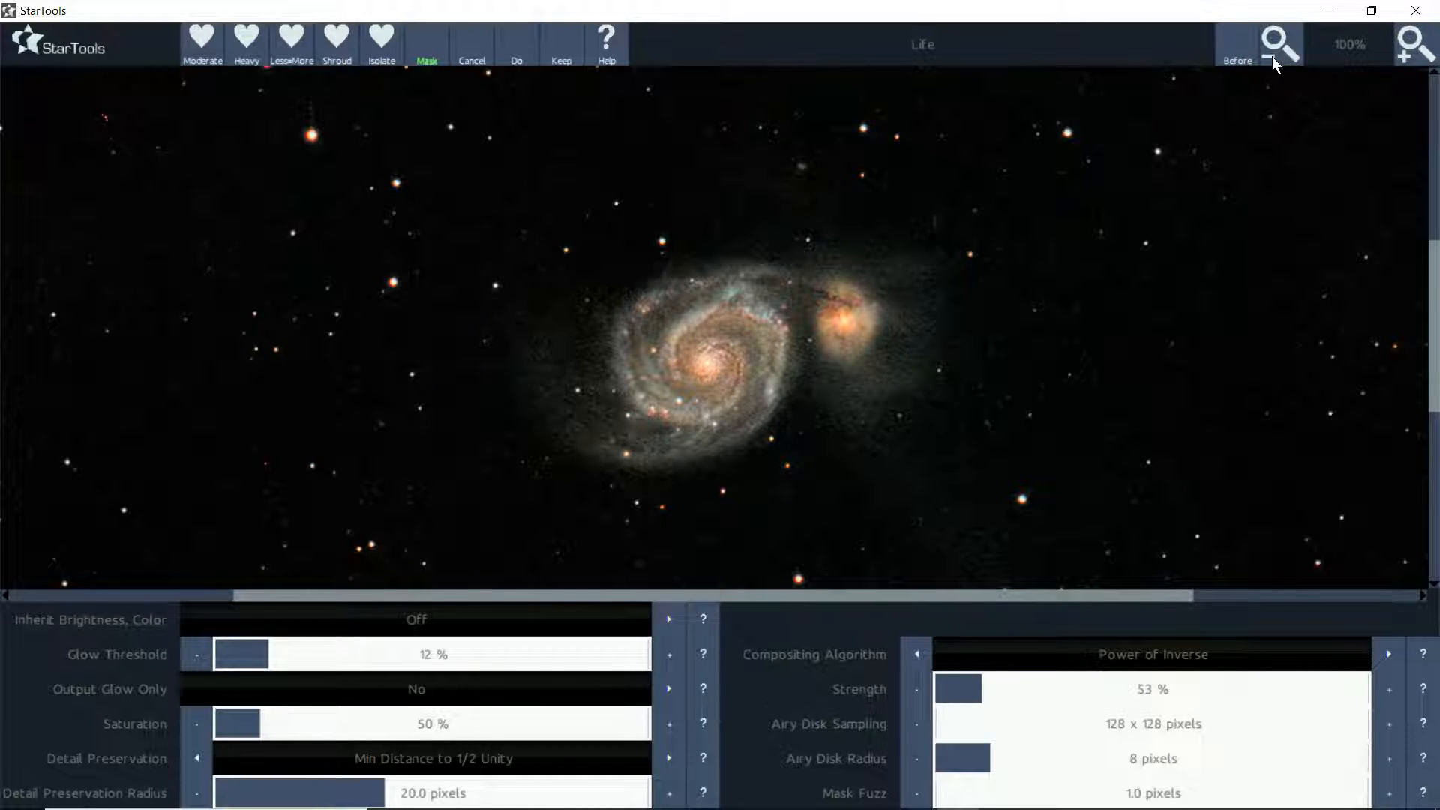
left_click(1271, 56)
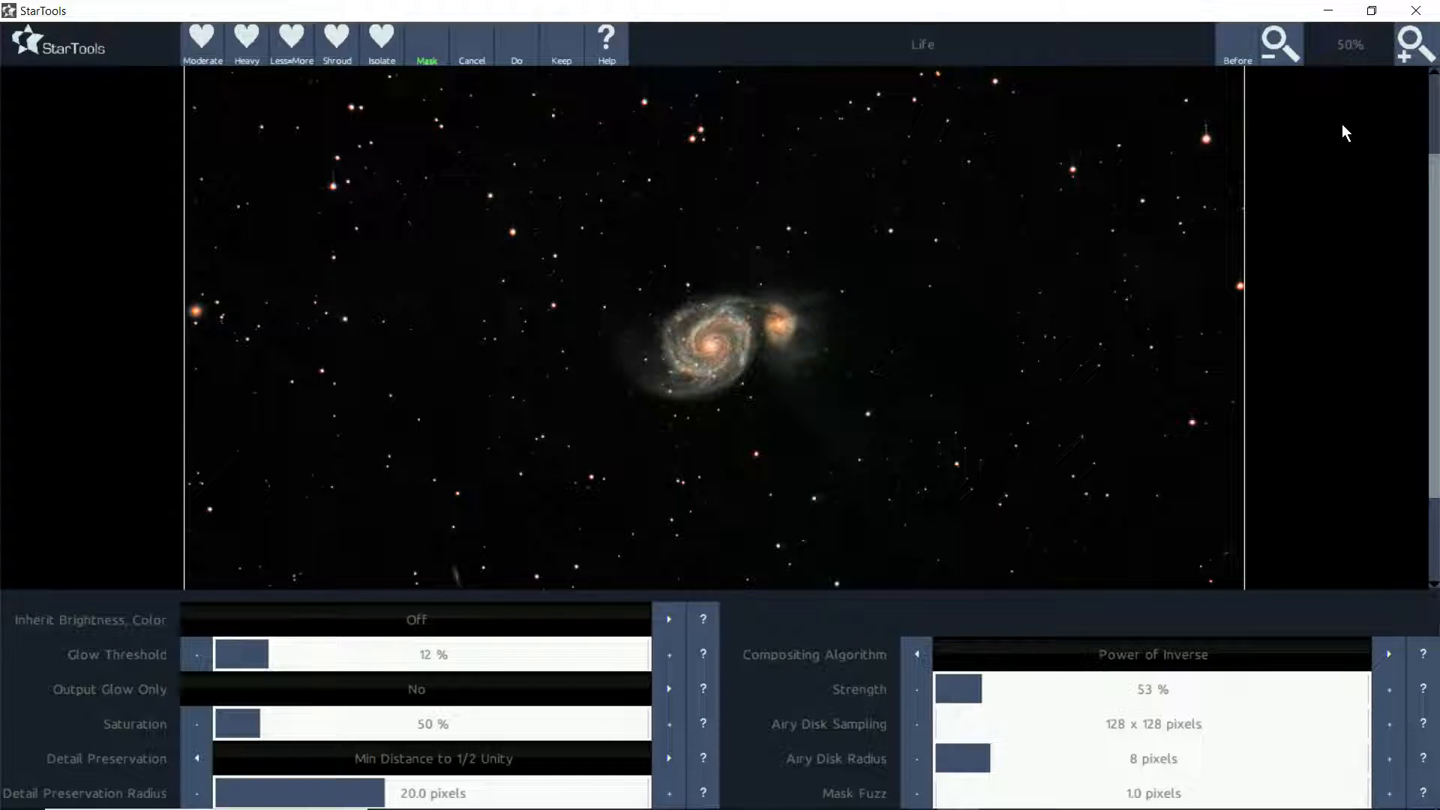
left_click(985, 685)
left_click_drag(983, 683, 963, 681)
left_click(1230, 47)
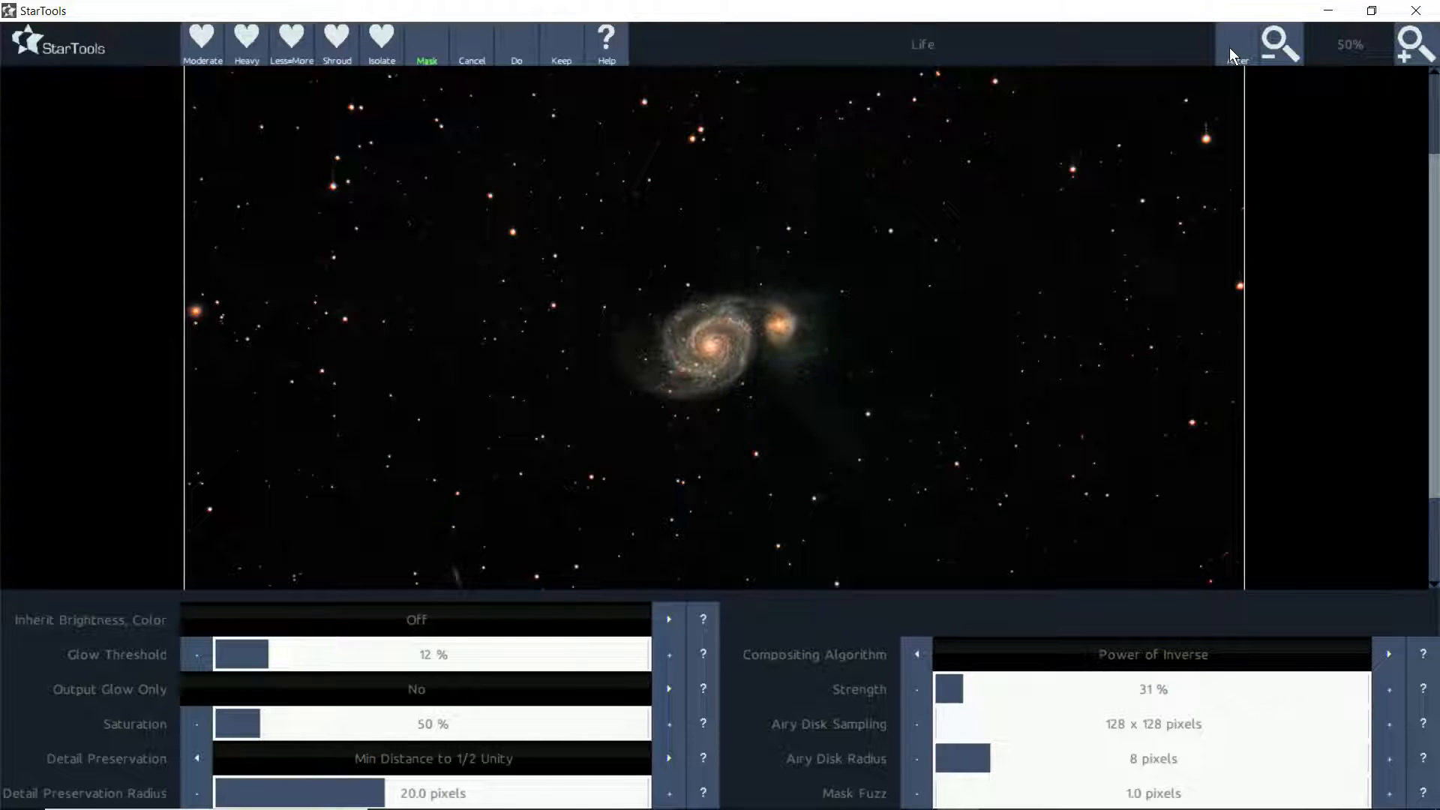
left_click(1230, 47)
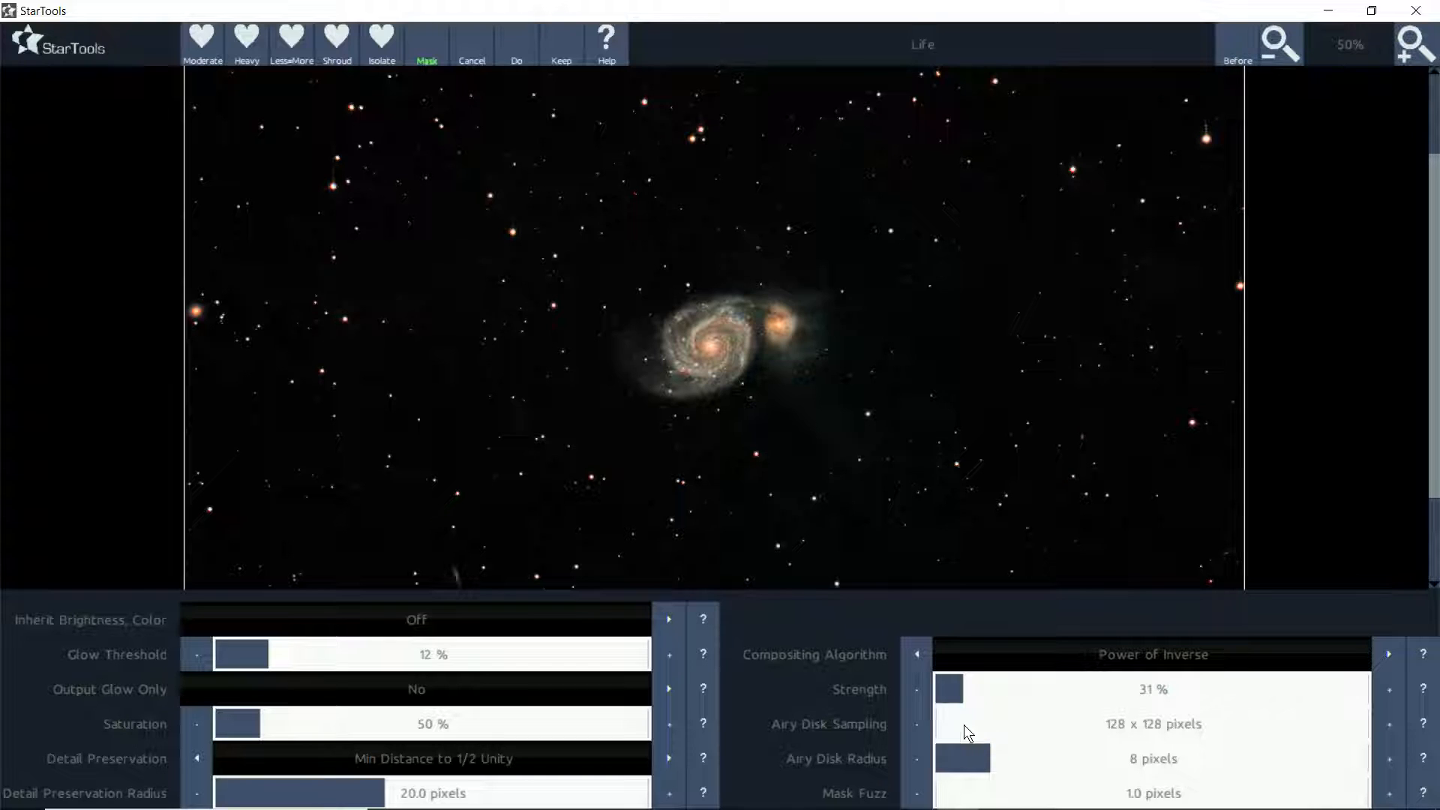
left_click(950, 681)
left_click(1240, 45)
left_click(246, 714)
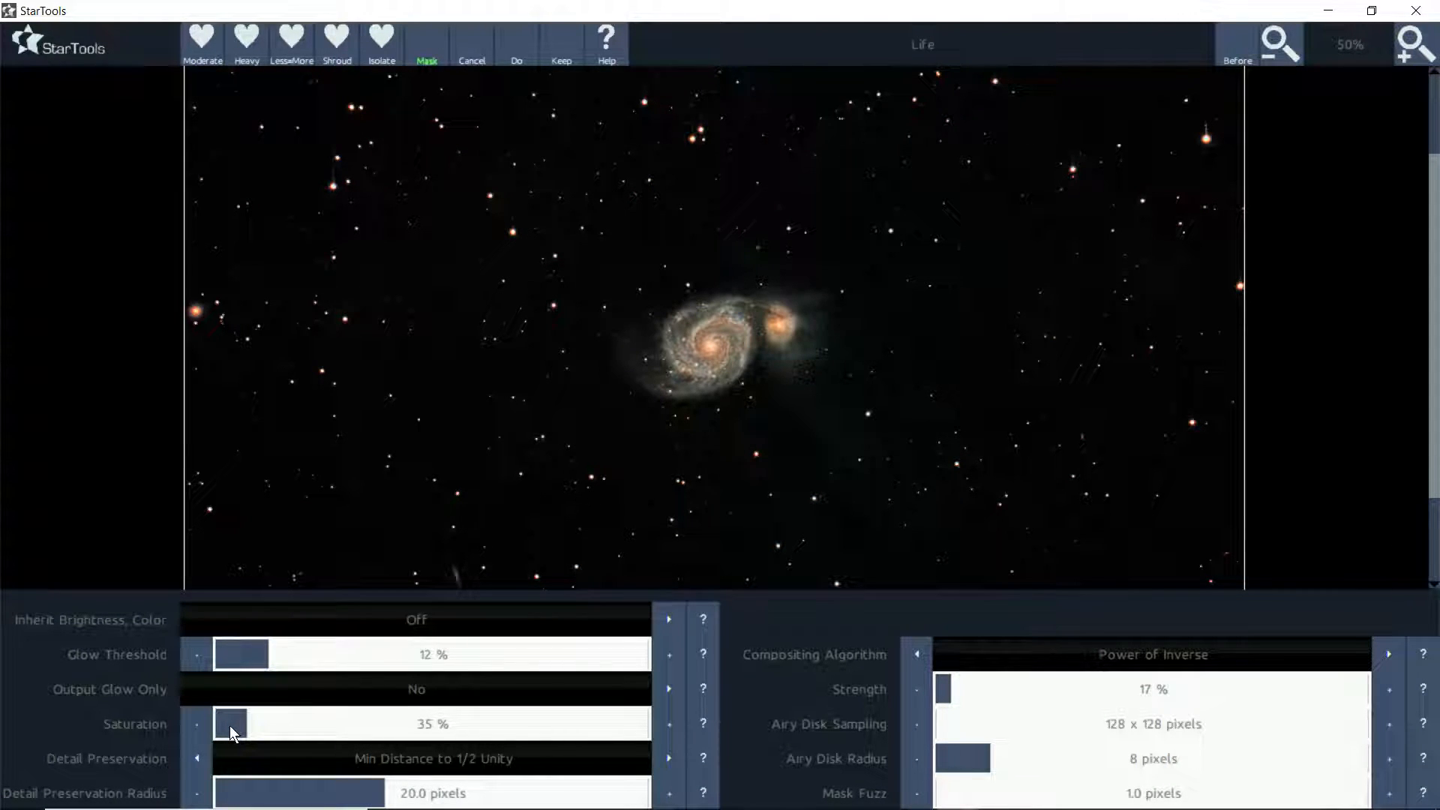
left_click(234, 724)
left_click(1236, 41)
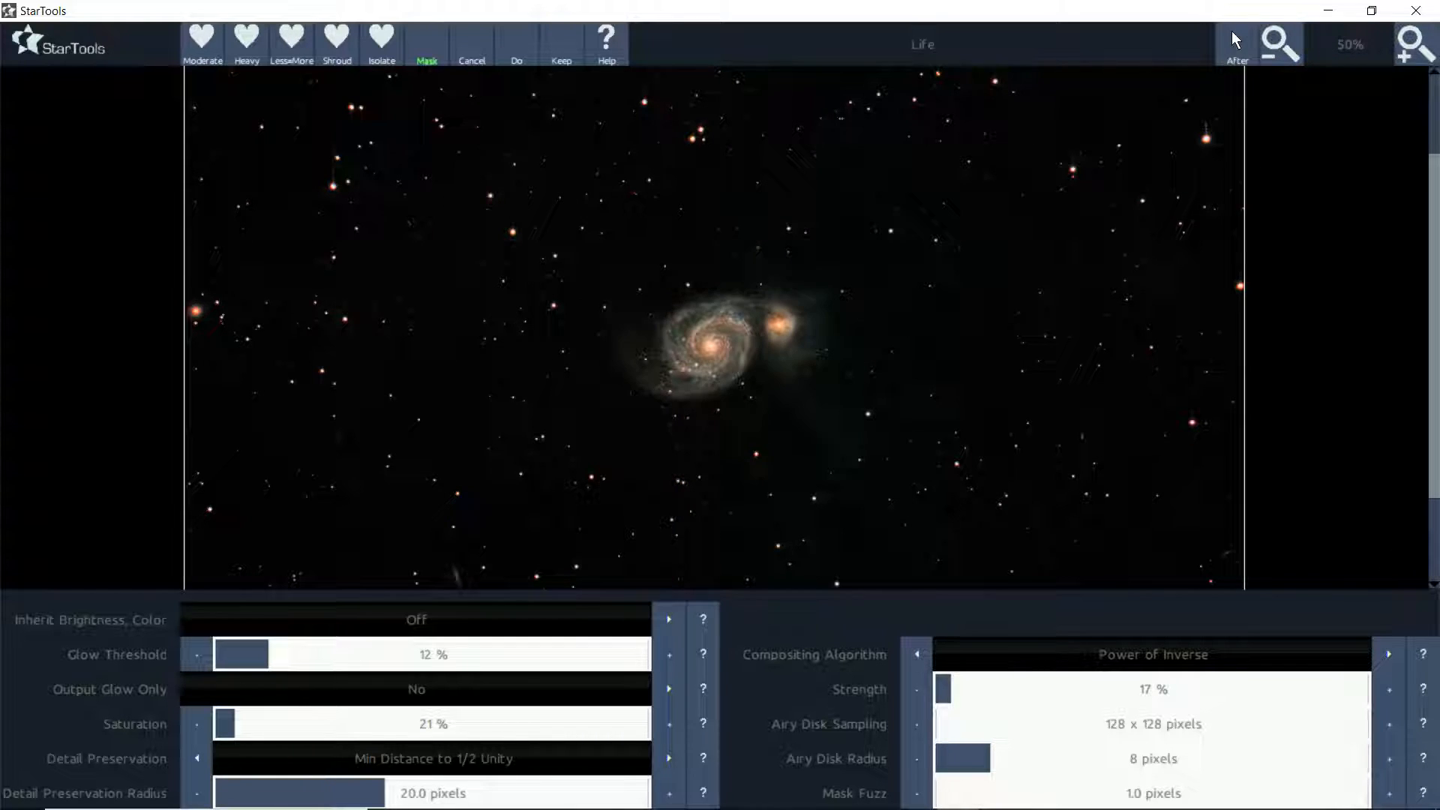
left_click(1236, 41)
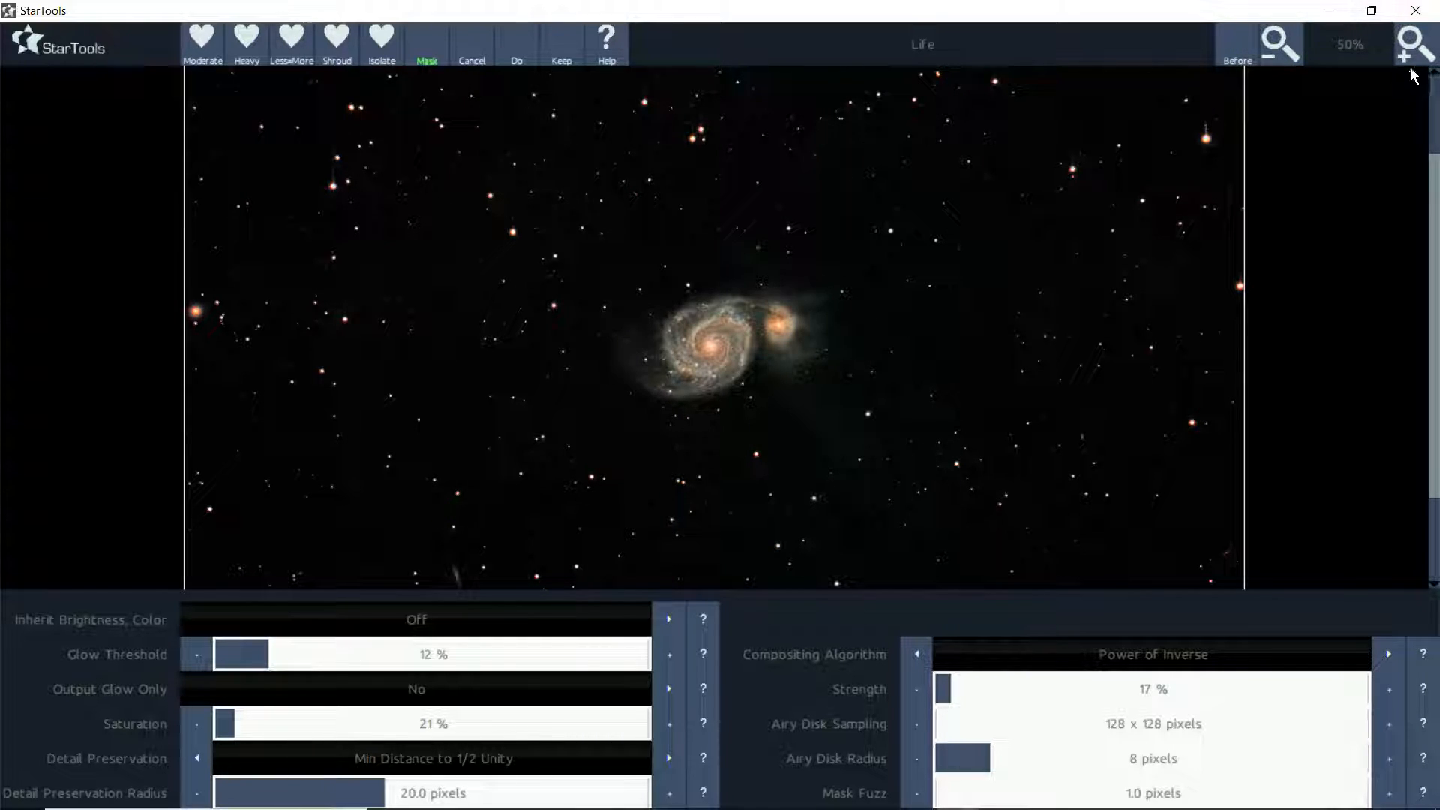
left_click(1414, 45)
left_click(1415, 45)
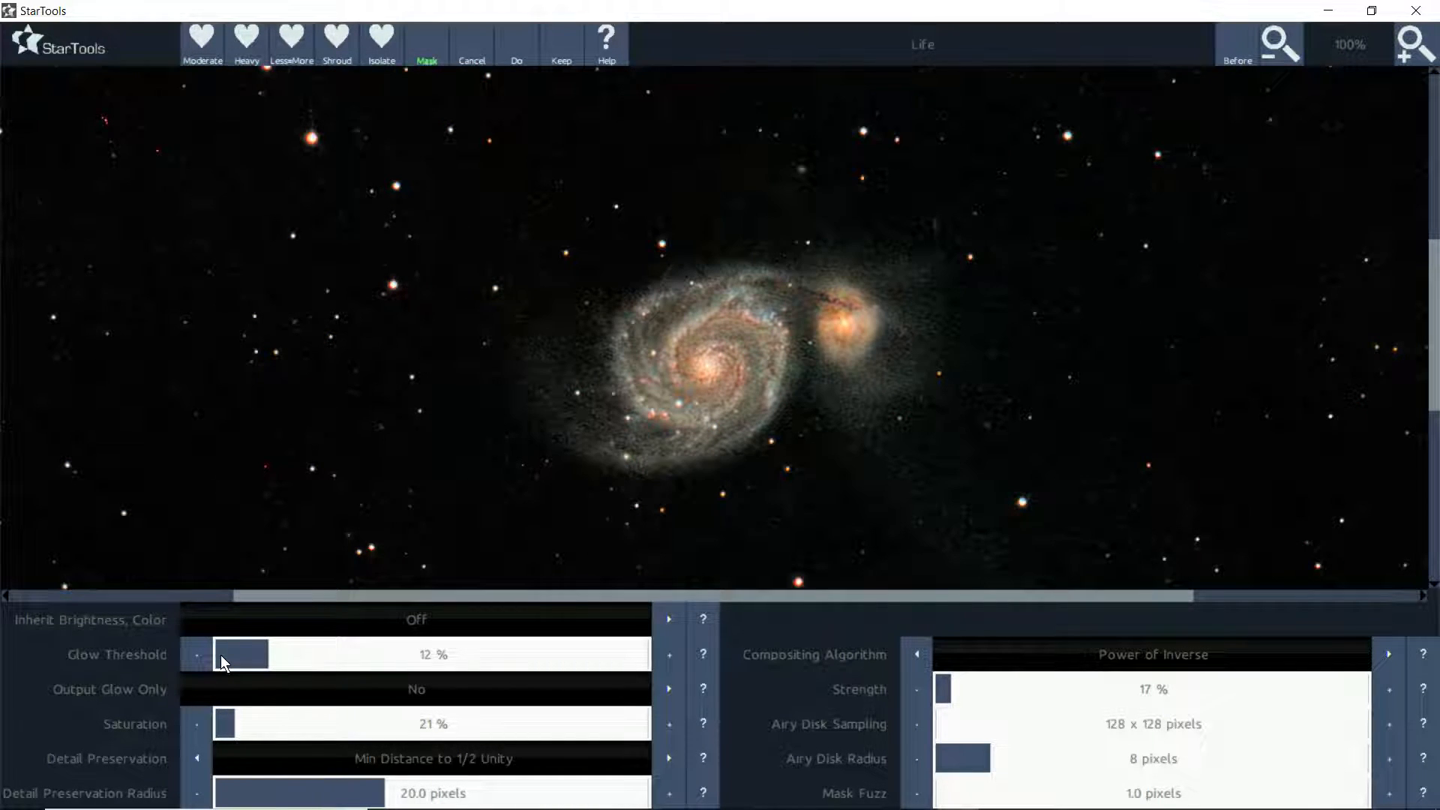
left_click_drag(221, 654, 237, 652)
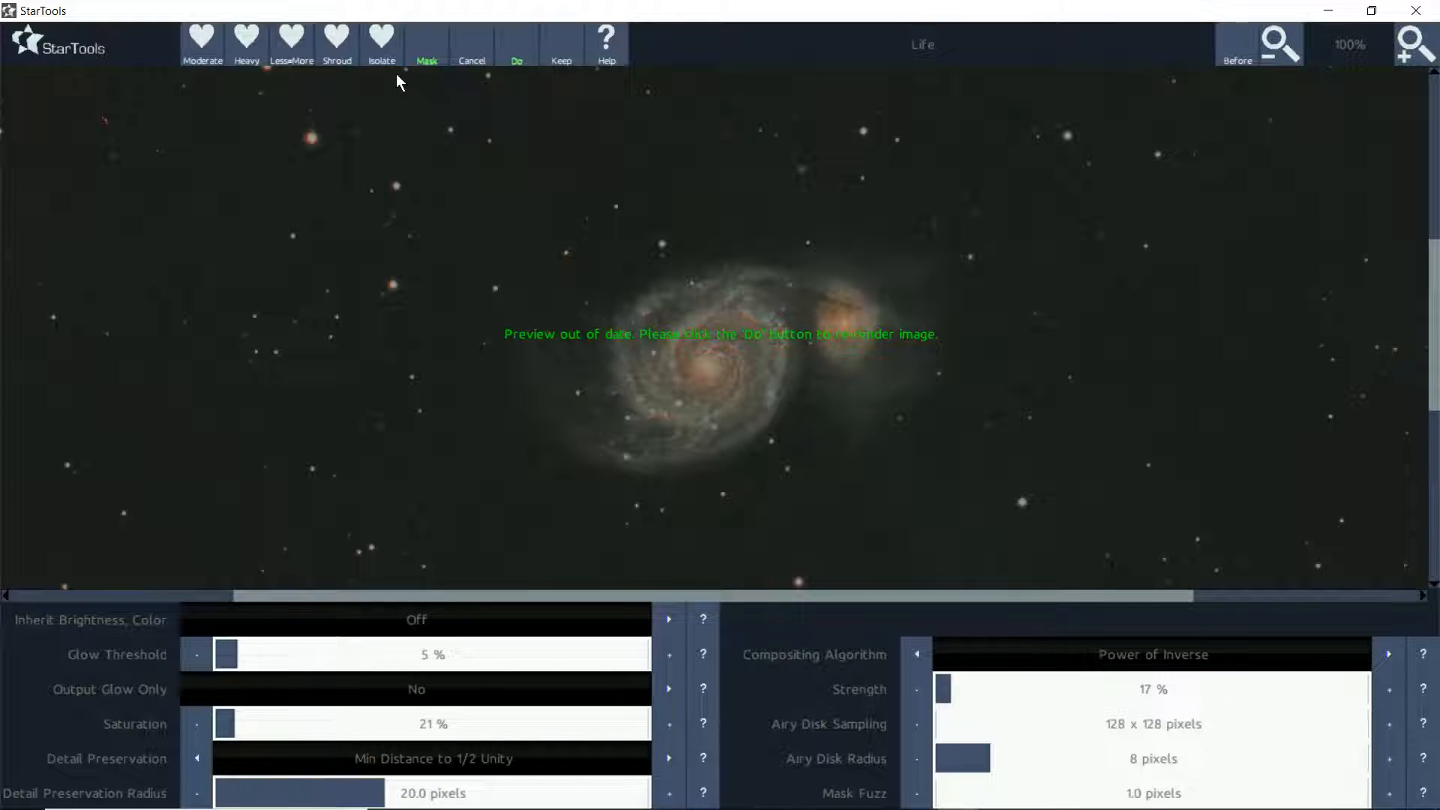
left_click(506, 42)
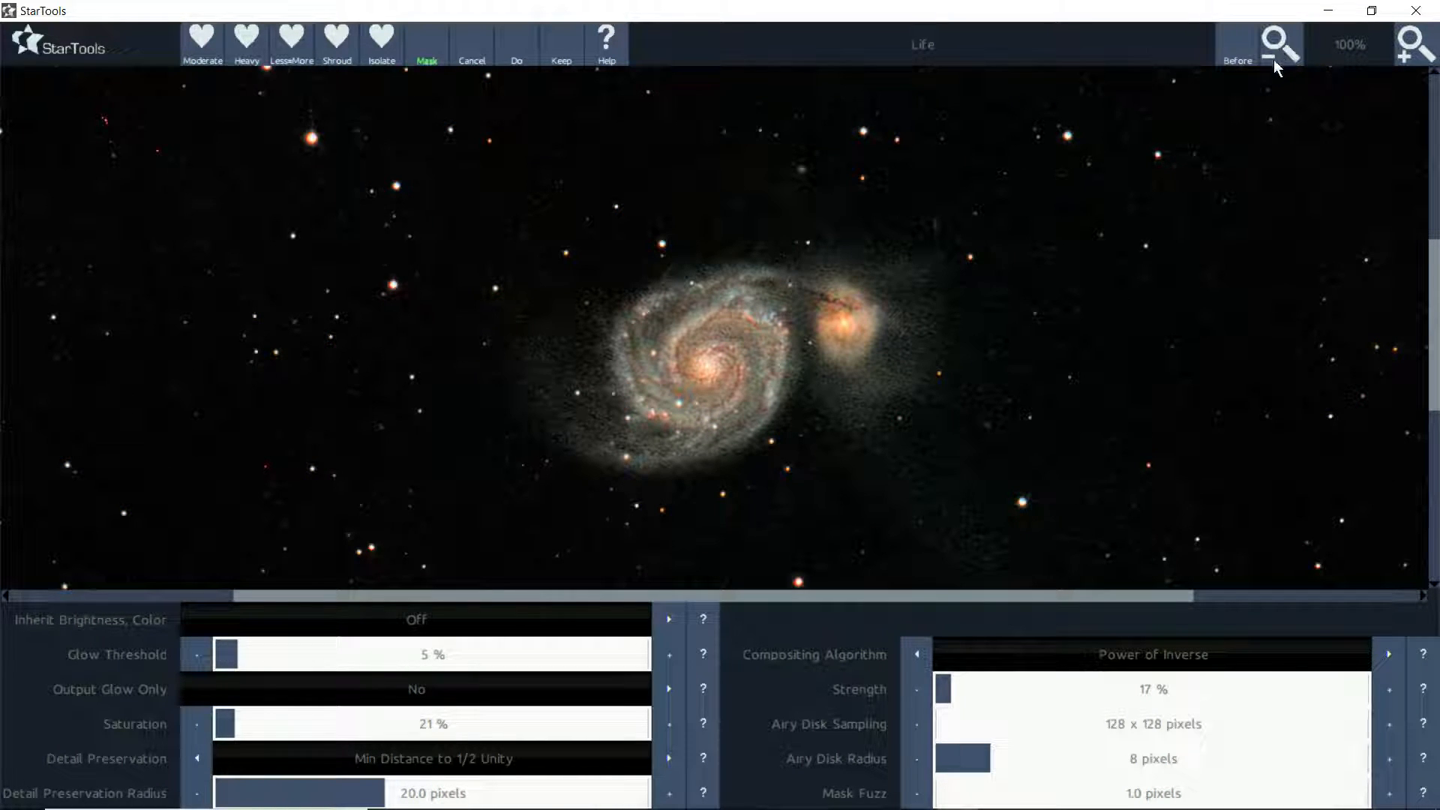
left_click_drag(1227, 55, 1230, 51)
left_click(563, 56)
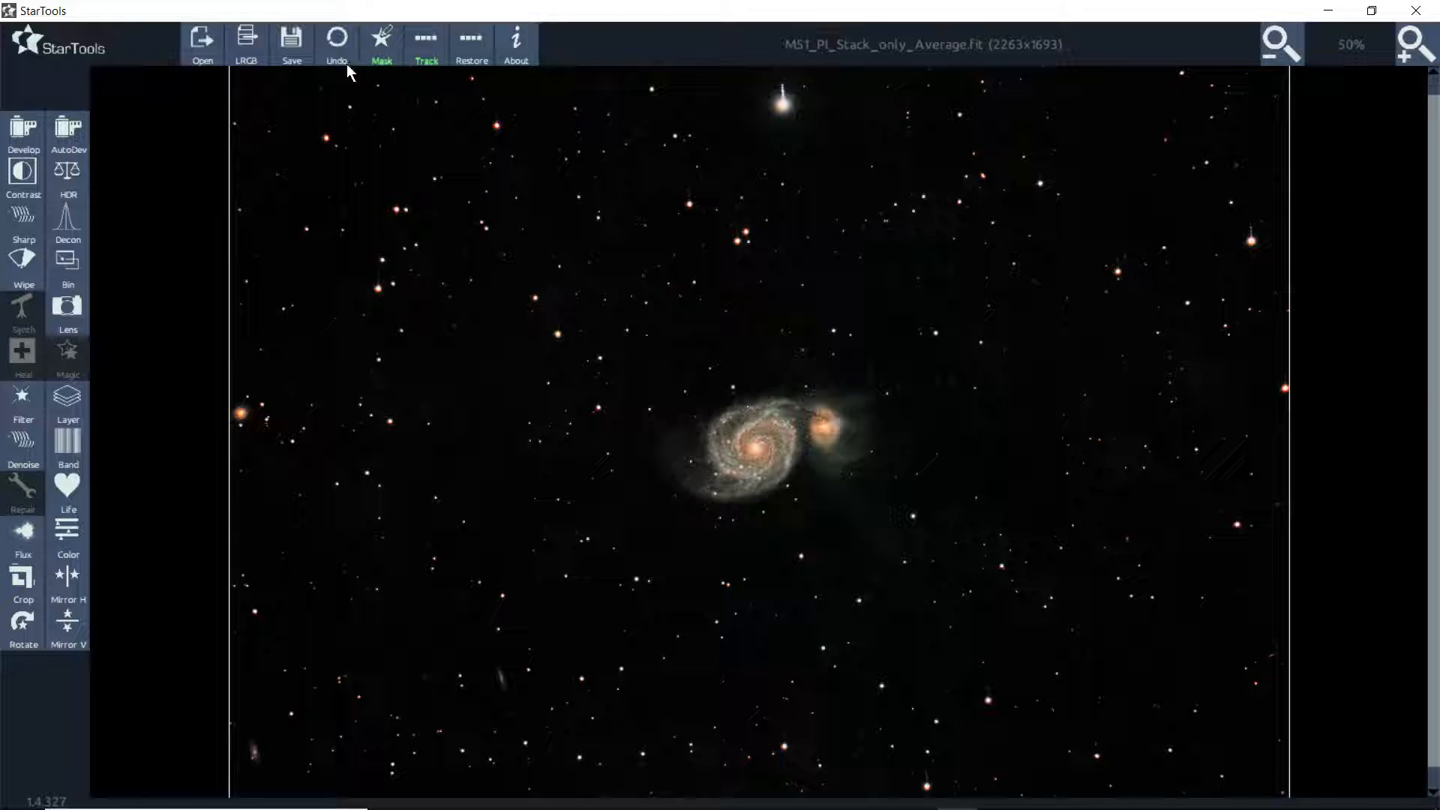
- Render Life's Isolate preset (Multiply, Gamma Correct at 100% Strength) and compare with the original
left_click(65, 488)
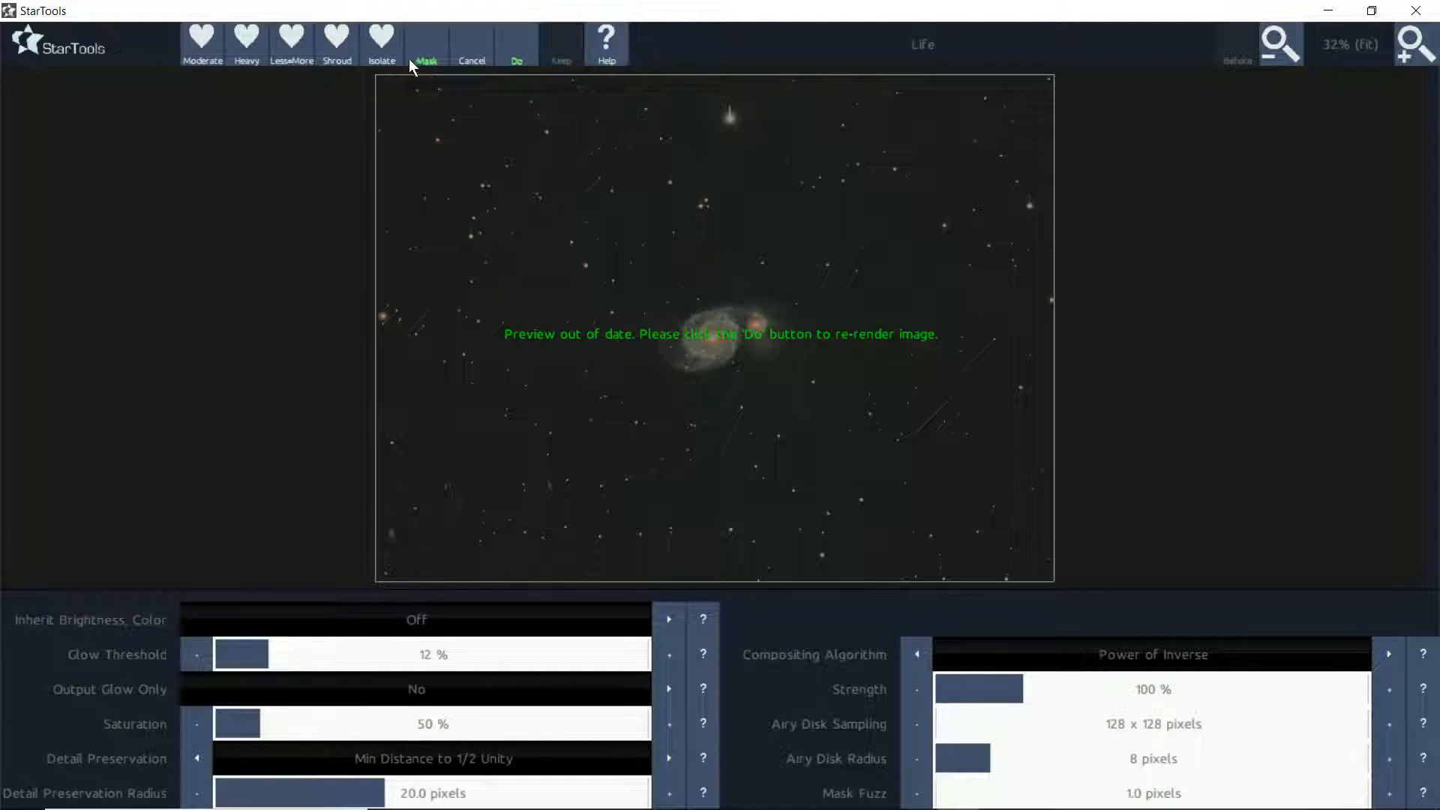
left_click(380, 39)
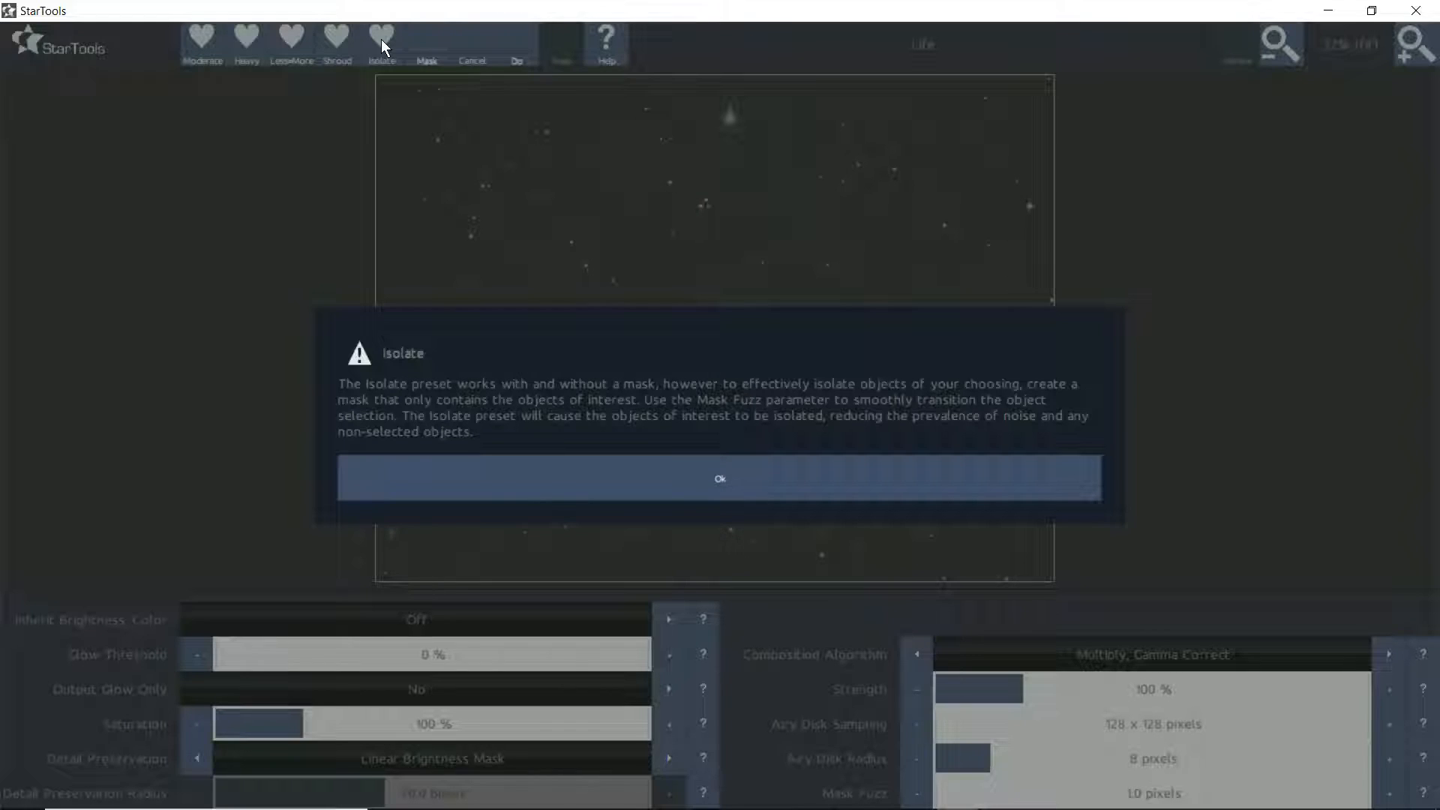
left_click(676, 481)
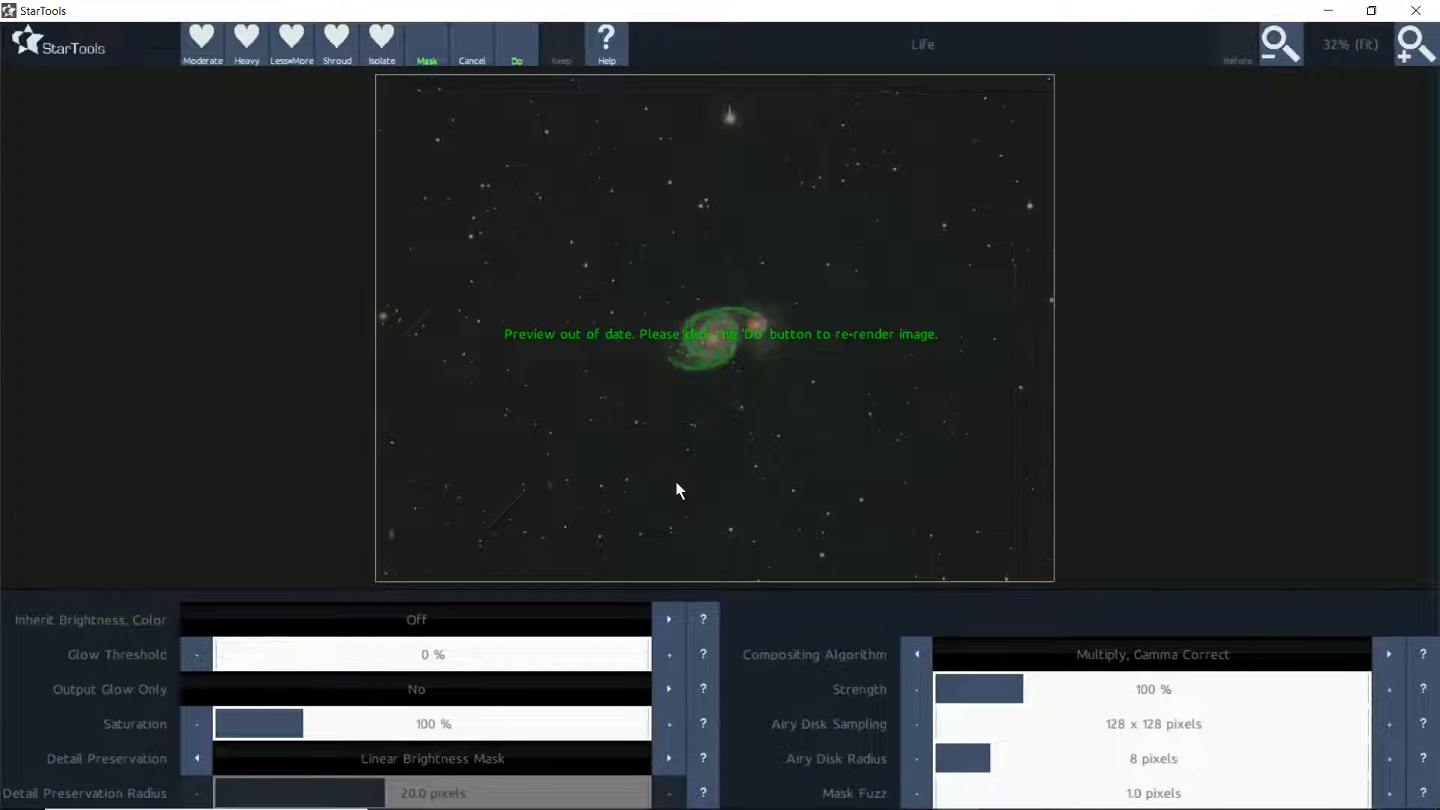
left_click(515, 51)
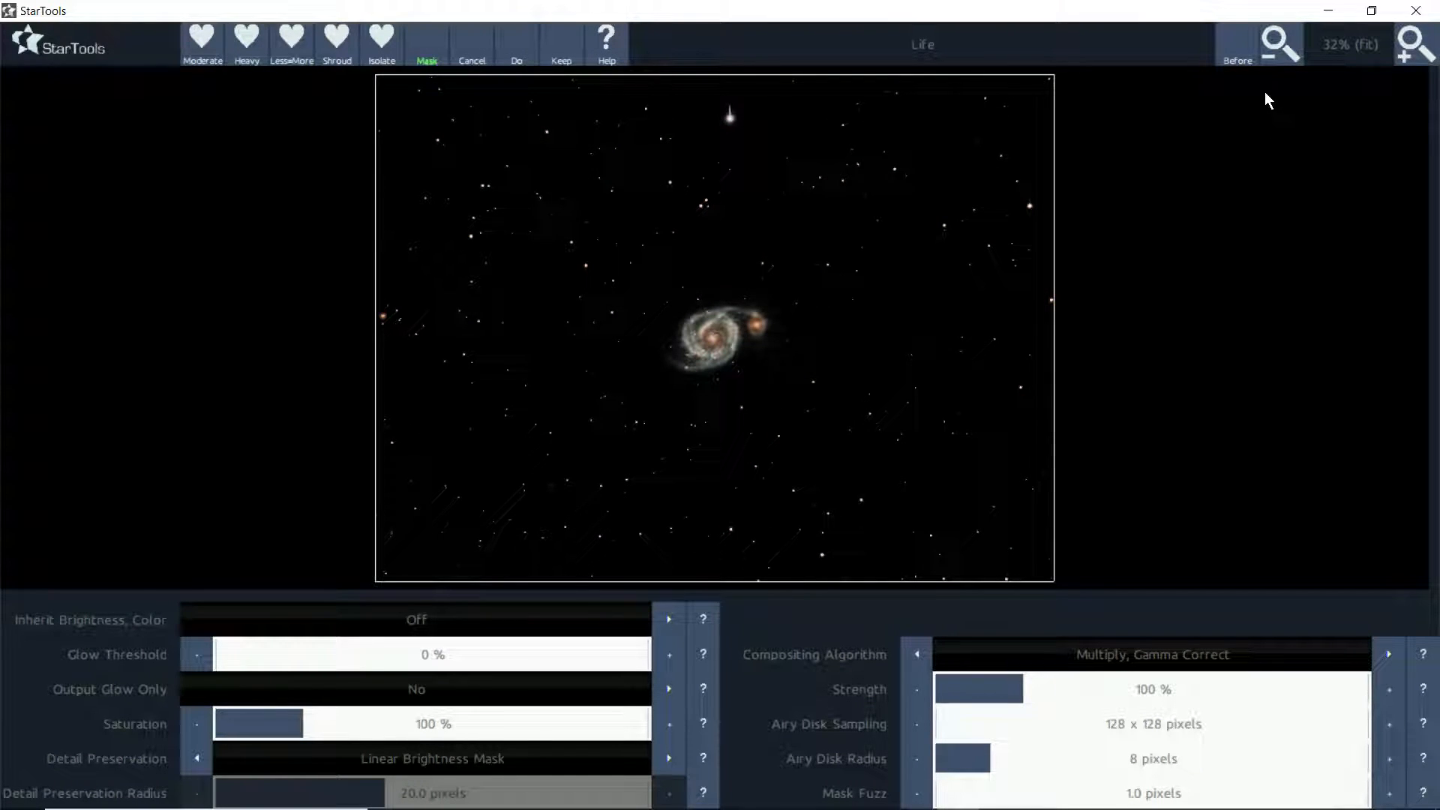
left_click(1225, 52)
left_click(1225, 51)
- Zoom to 150% and compare before/after on the darkened background around the galaxy
left_click(1406, 51)
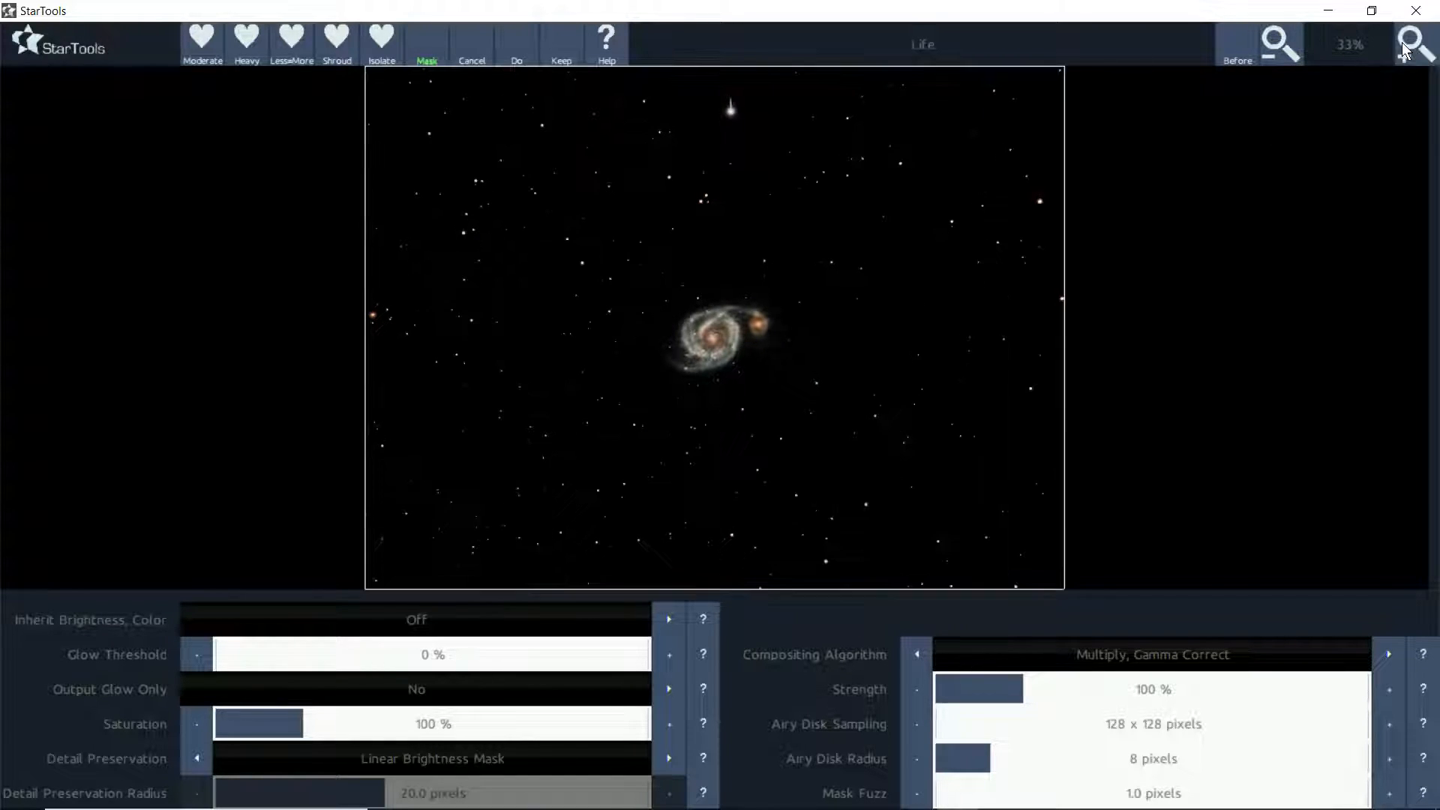
left_click(1406, 51)
left_click(1405, 51)
left_click(1406, 51)
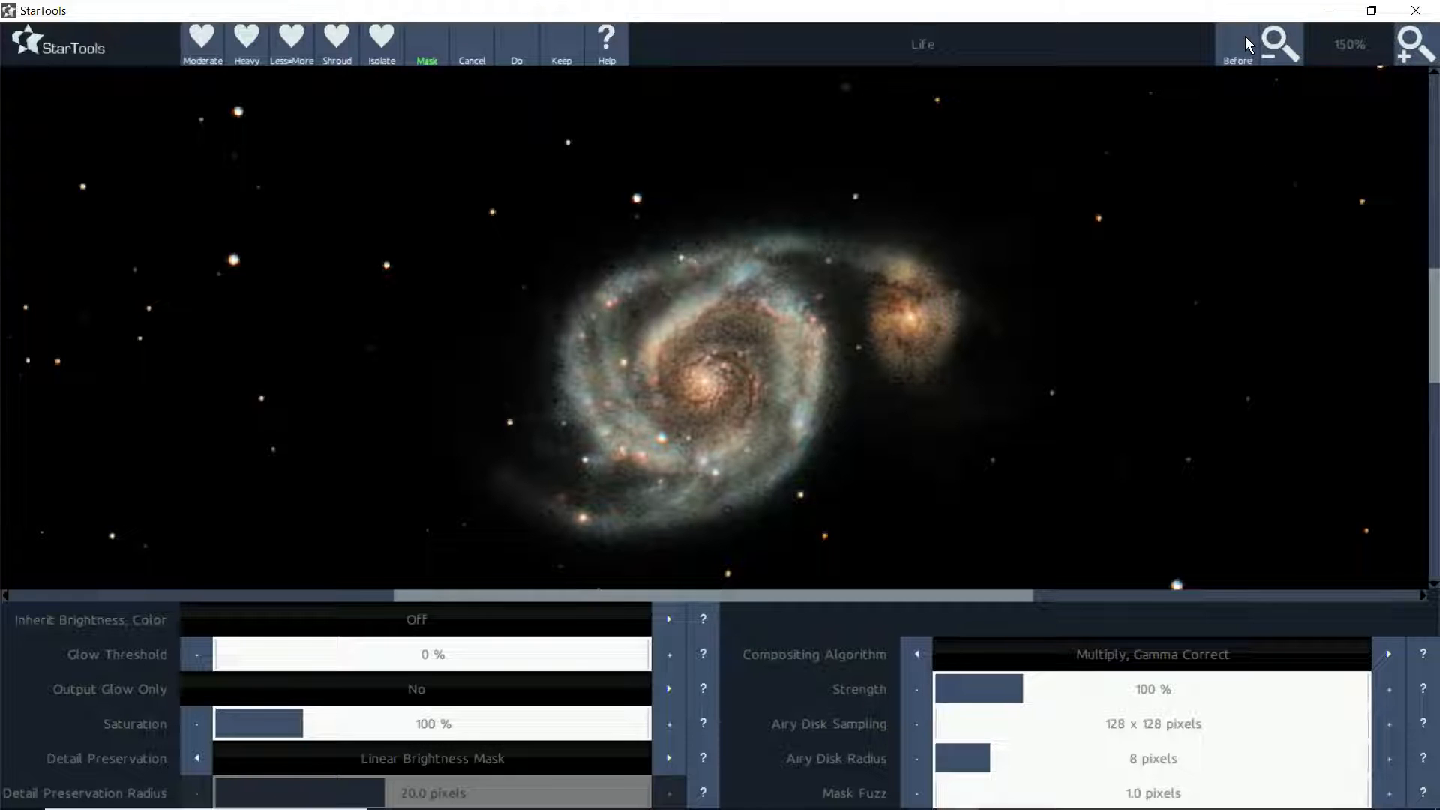
left_click(1218, 50)
left_click(1218, 49)
left_click(1217, 49)
left_click(1218, 50)
left_click(1218, 50)
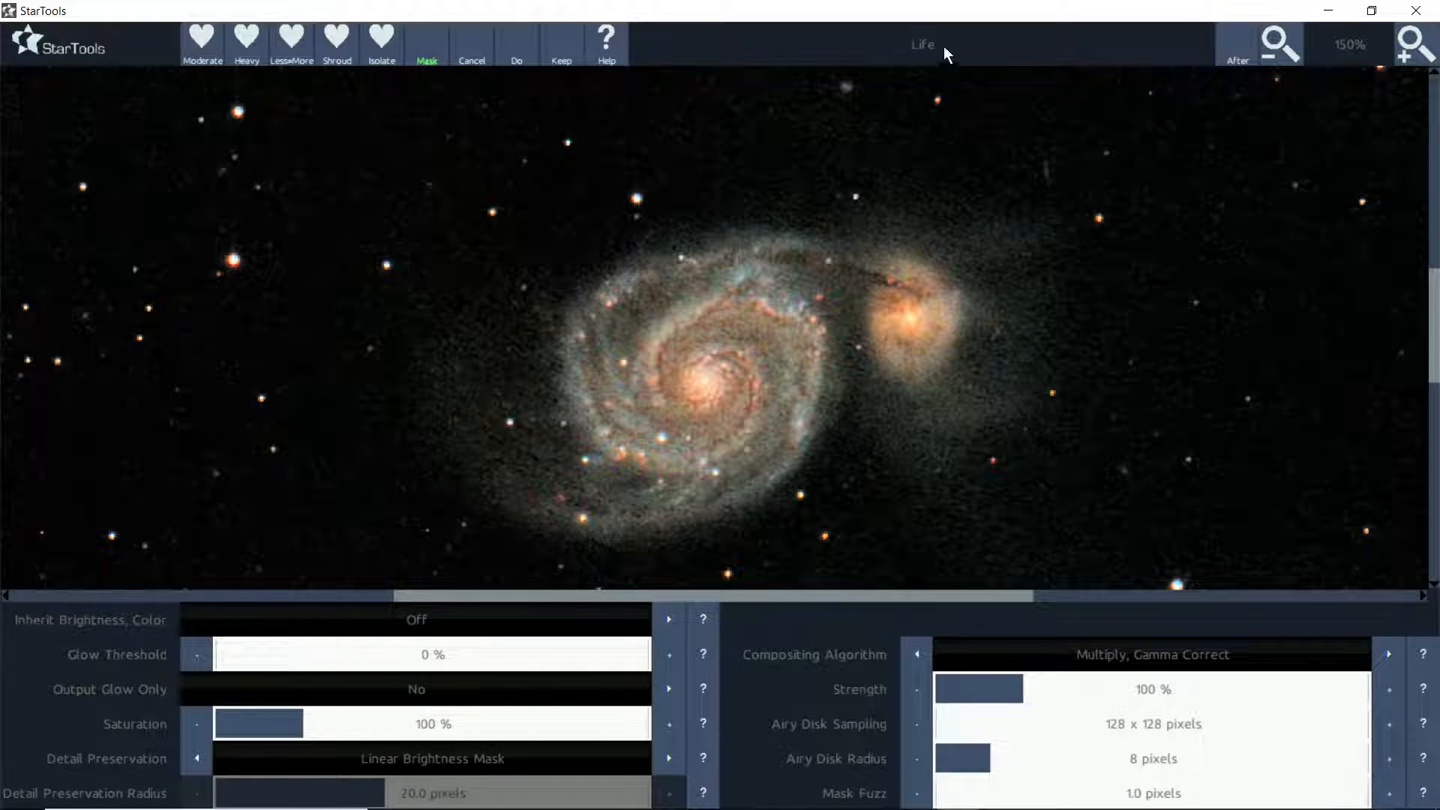
- Replace the Life mask with a cleared, inverted full-image mask and re-render the effect
left_click(425, 51)
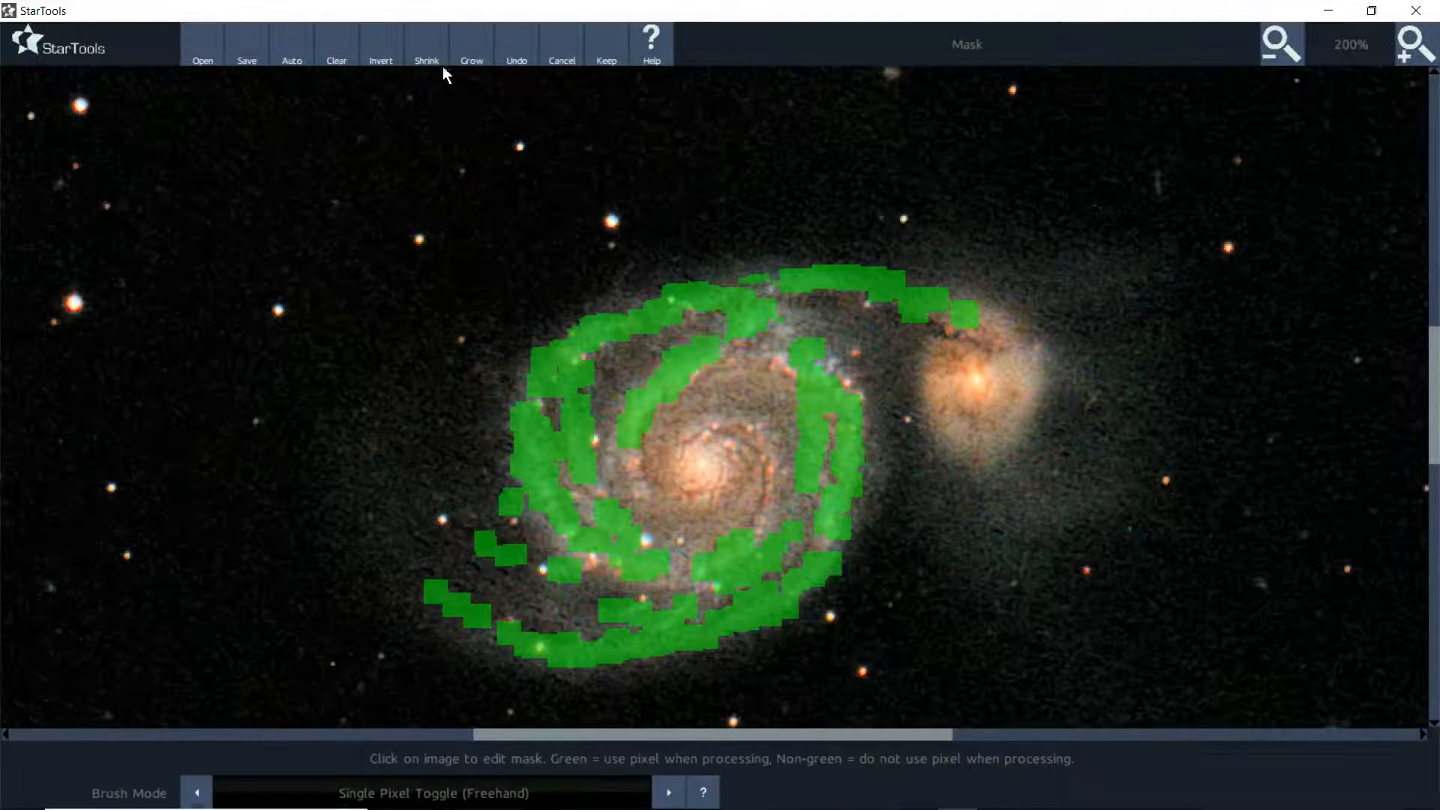
left_click(334, 51)
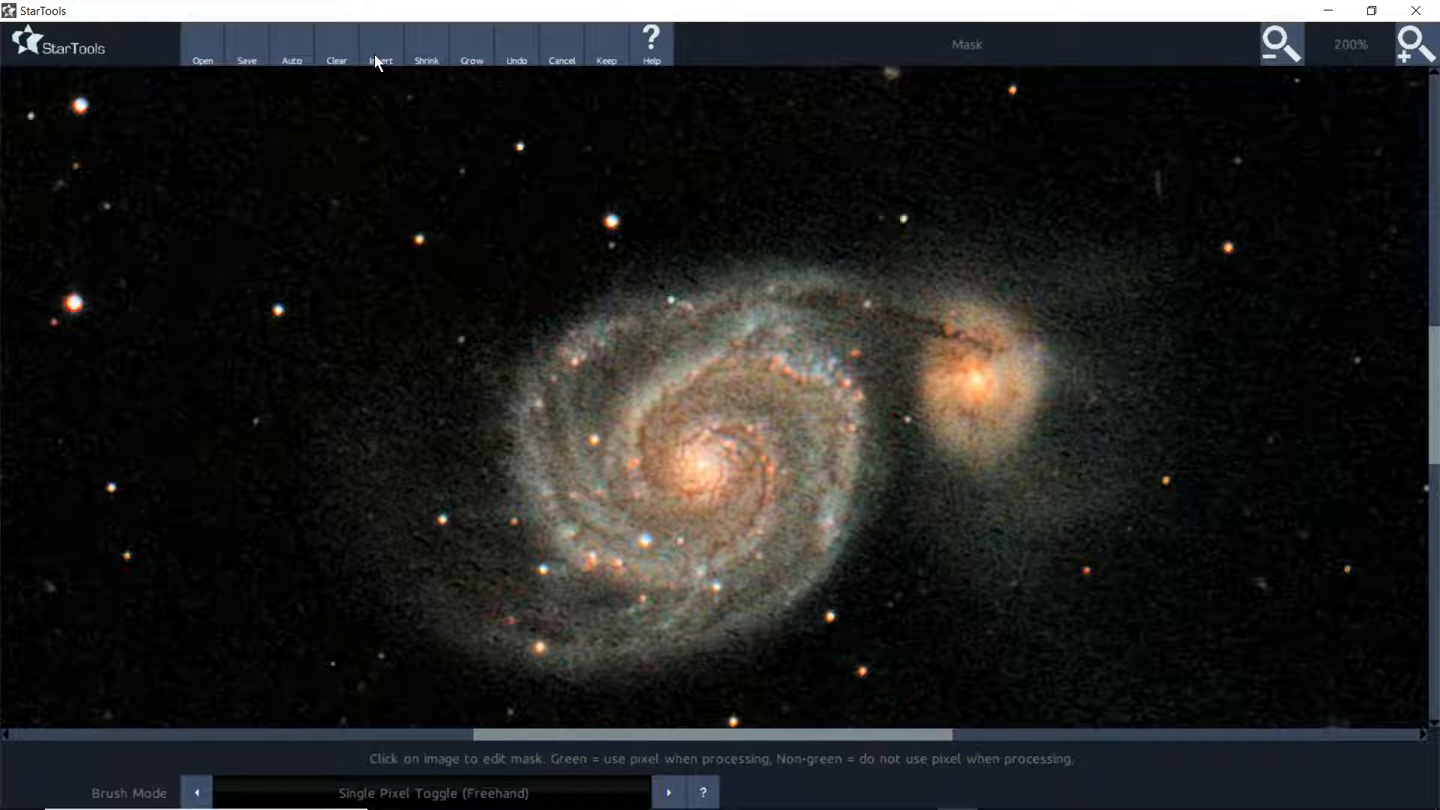
left_click(378, 60)
left_click(609, 45)
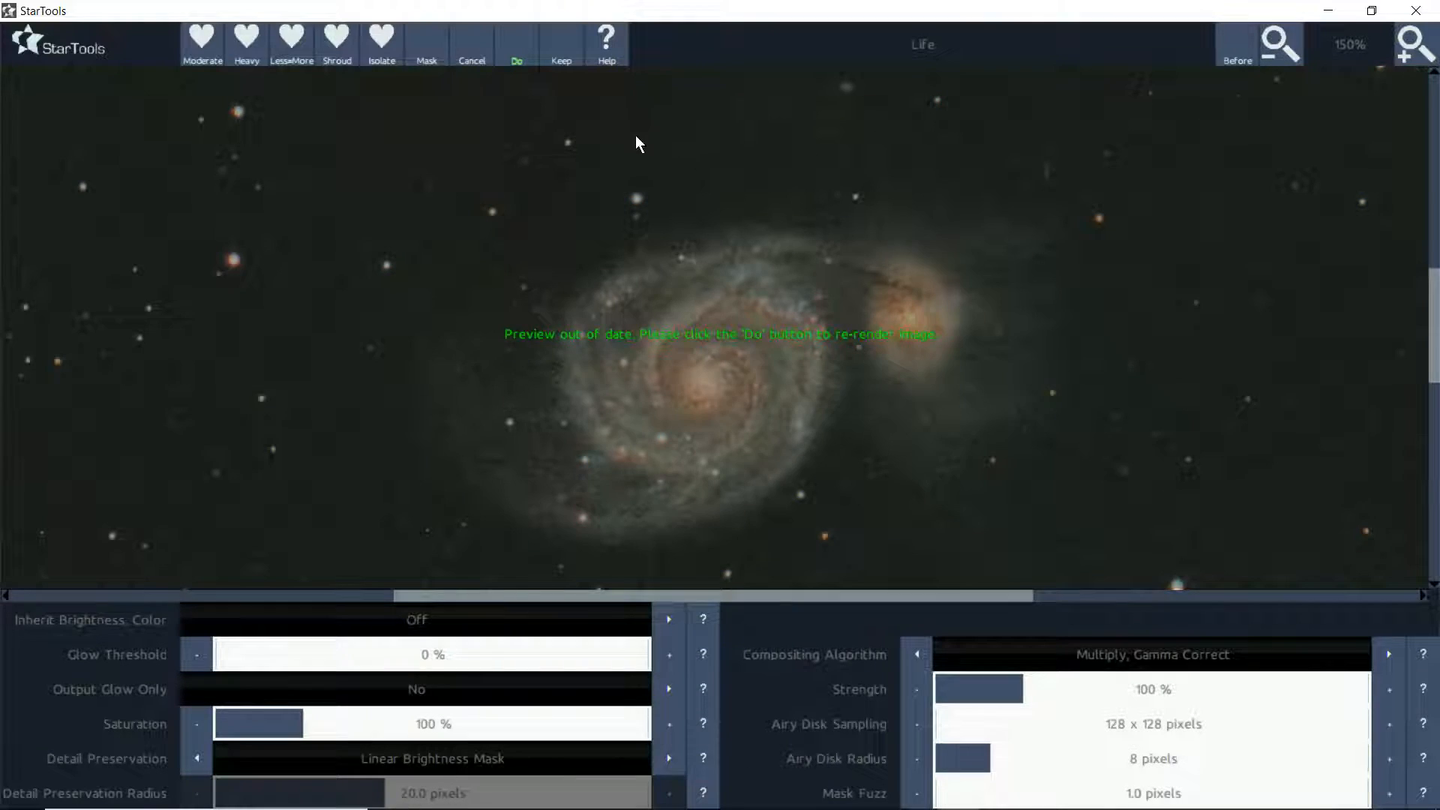
left_click(517, 51)
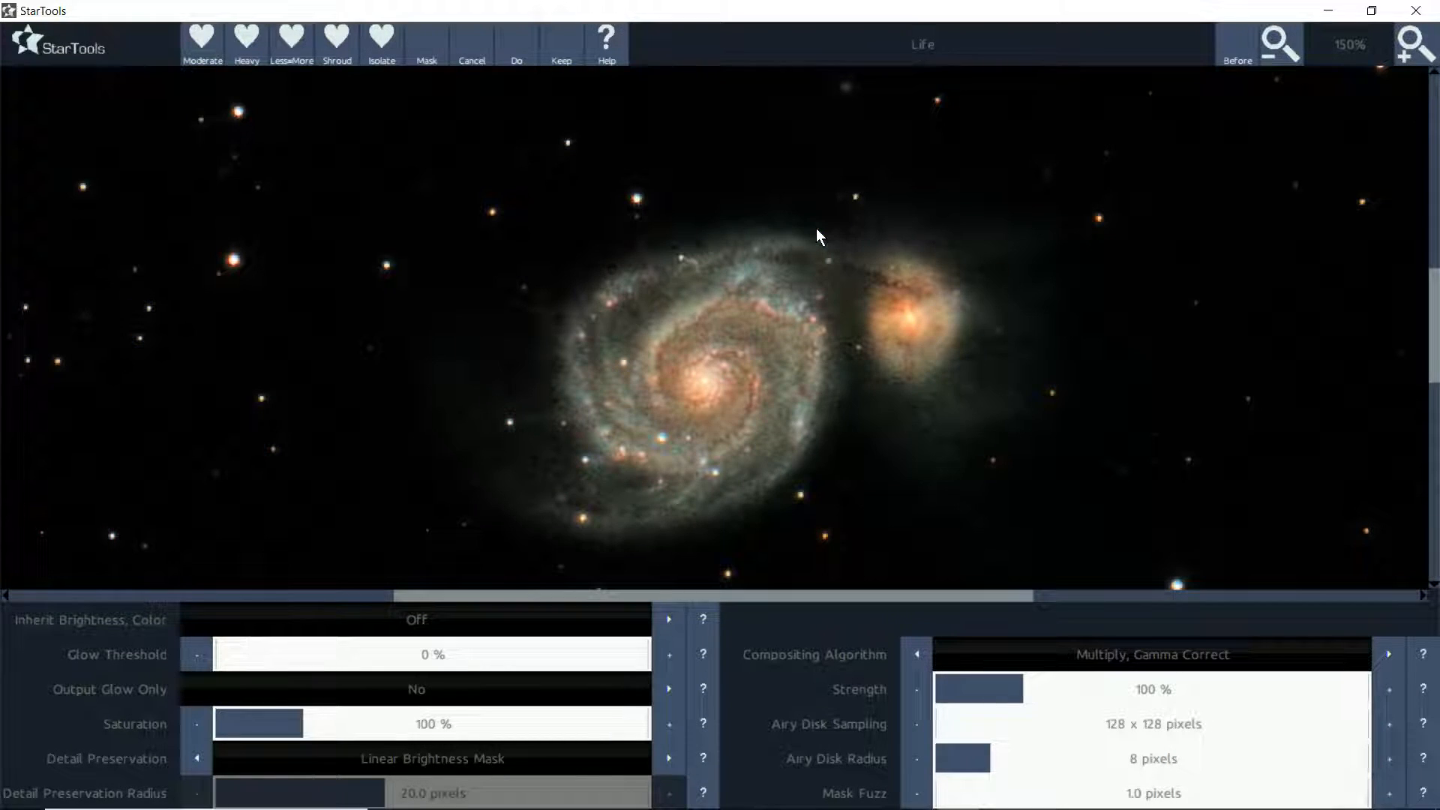
- Compare the Life result against the original with Before/After, then cancel the Life effect
left_click(1232, 56)
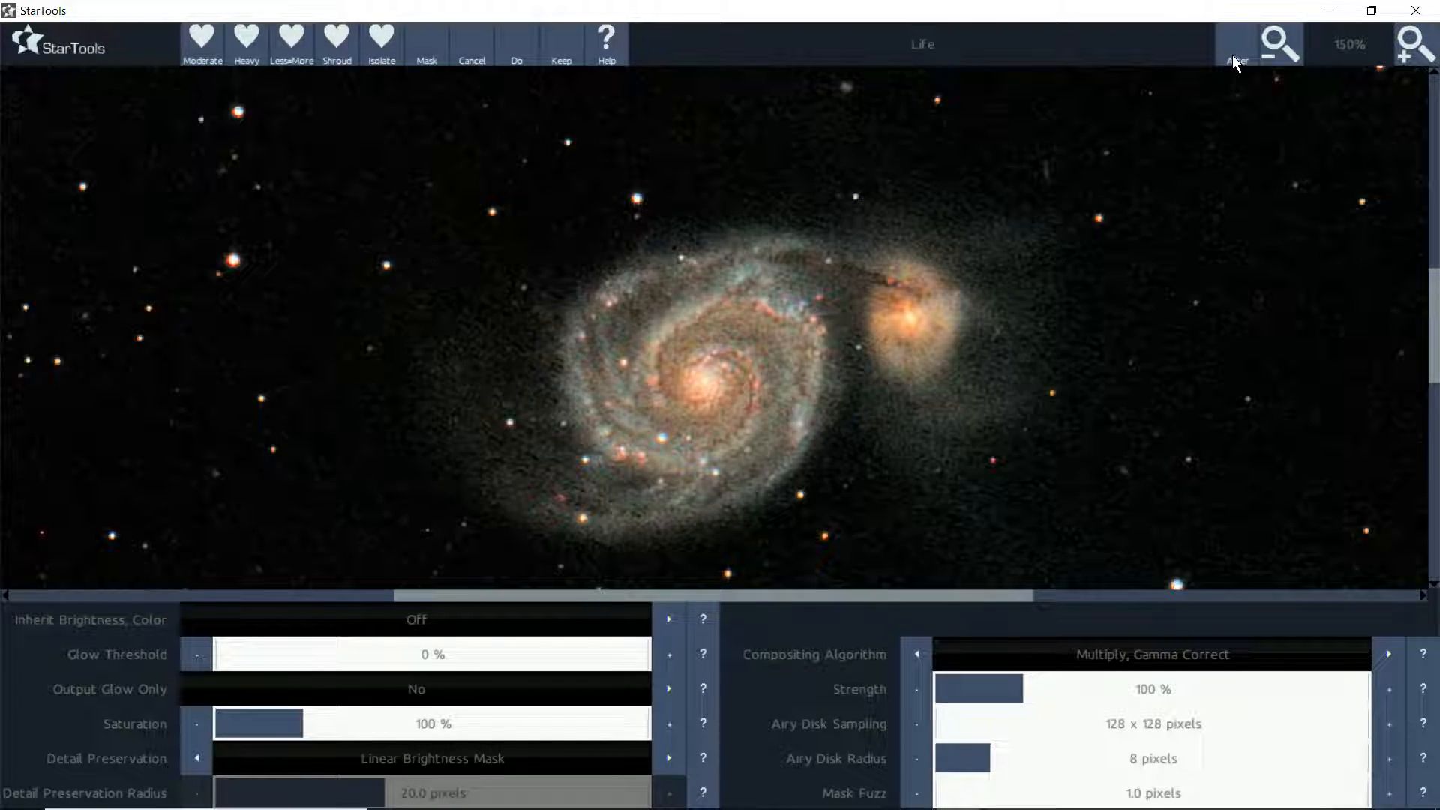
left_click(1232, 57)
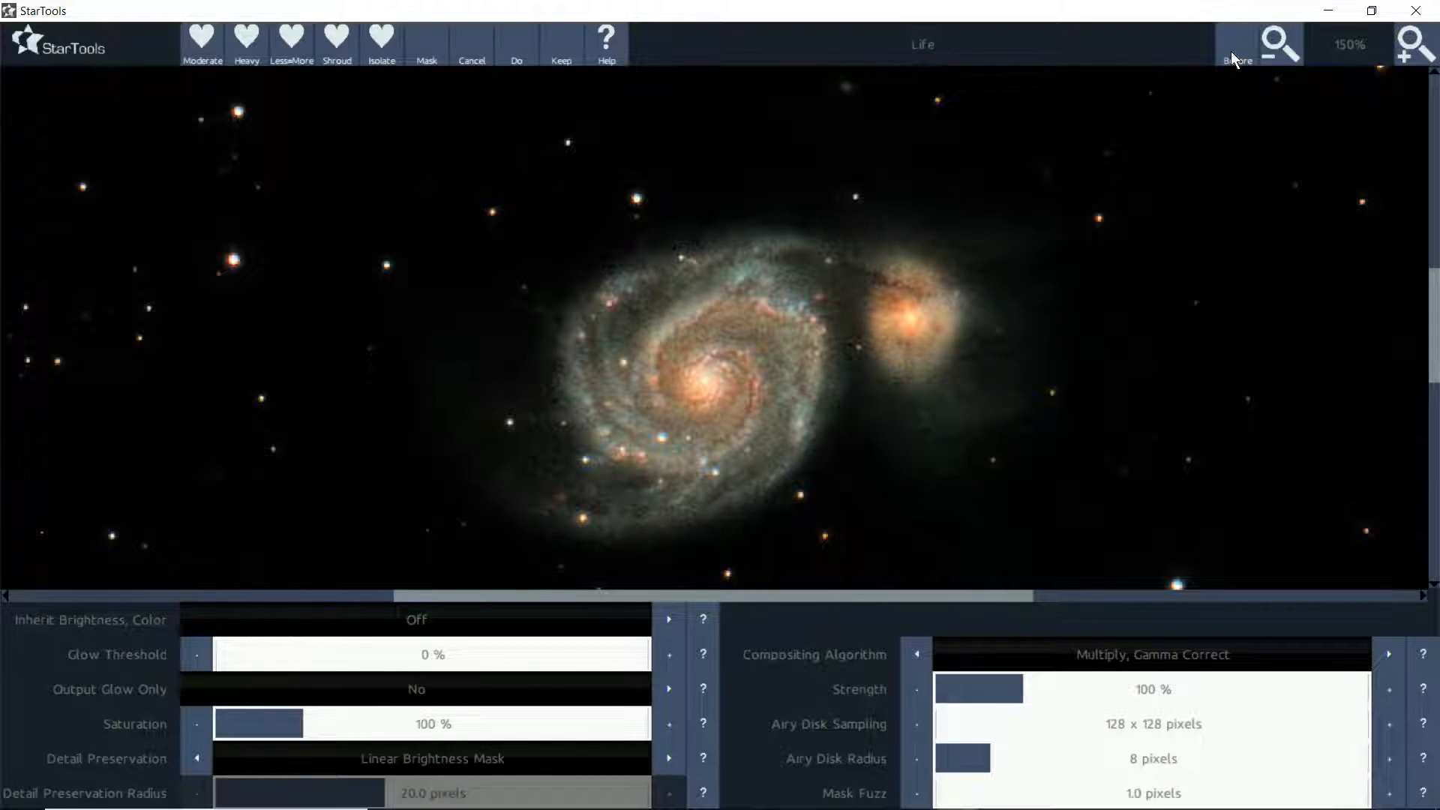
left_click(1231, 54)
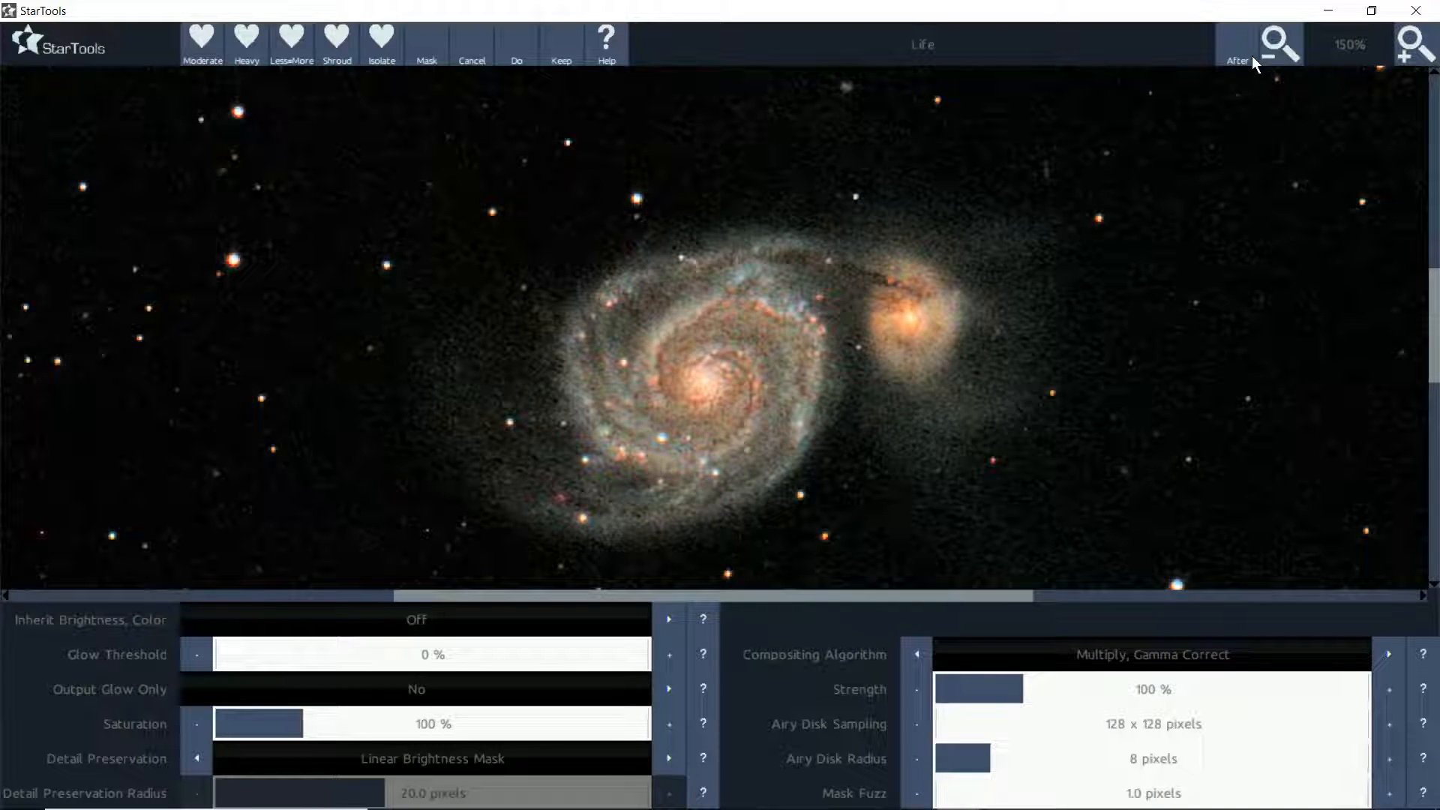
left_click(1238, 51)
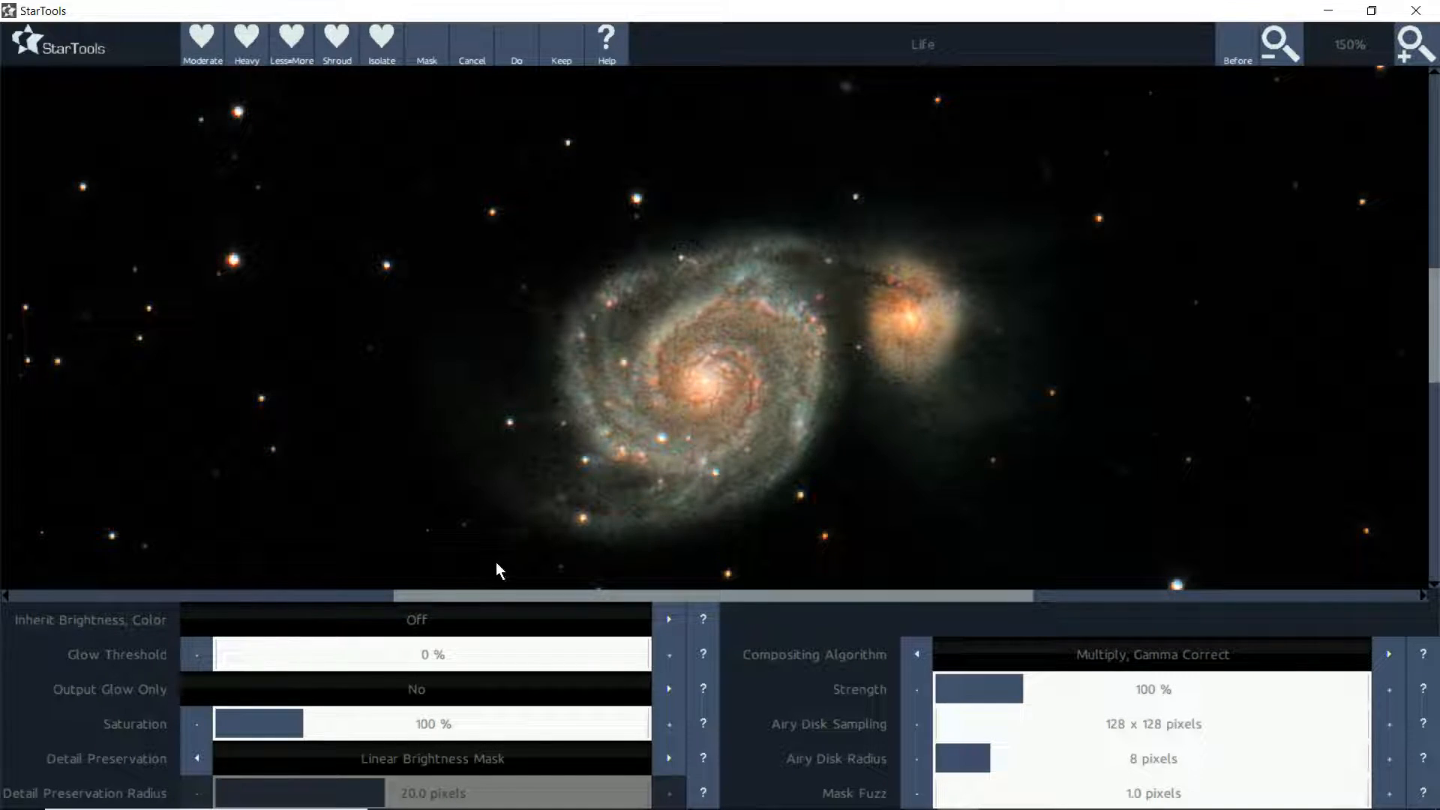
left_click(1238, 54)
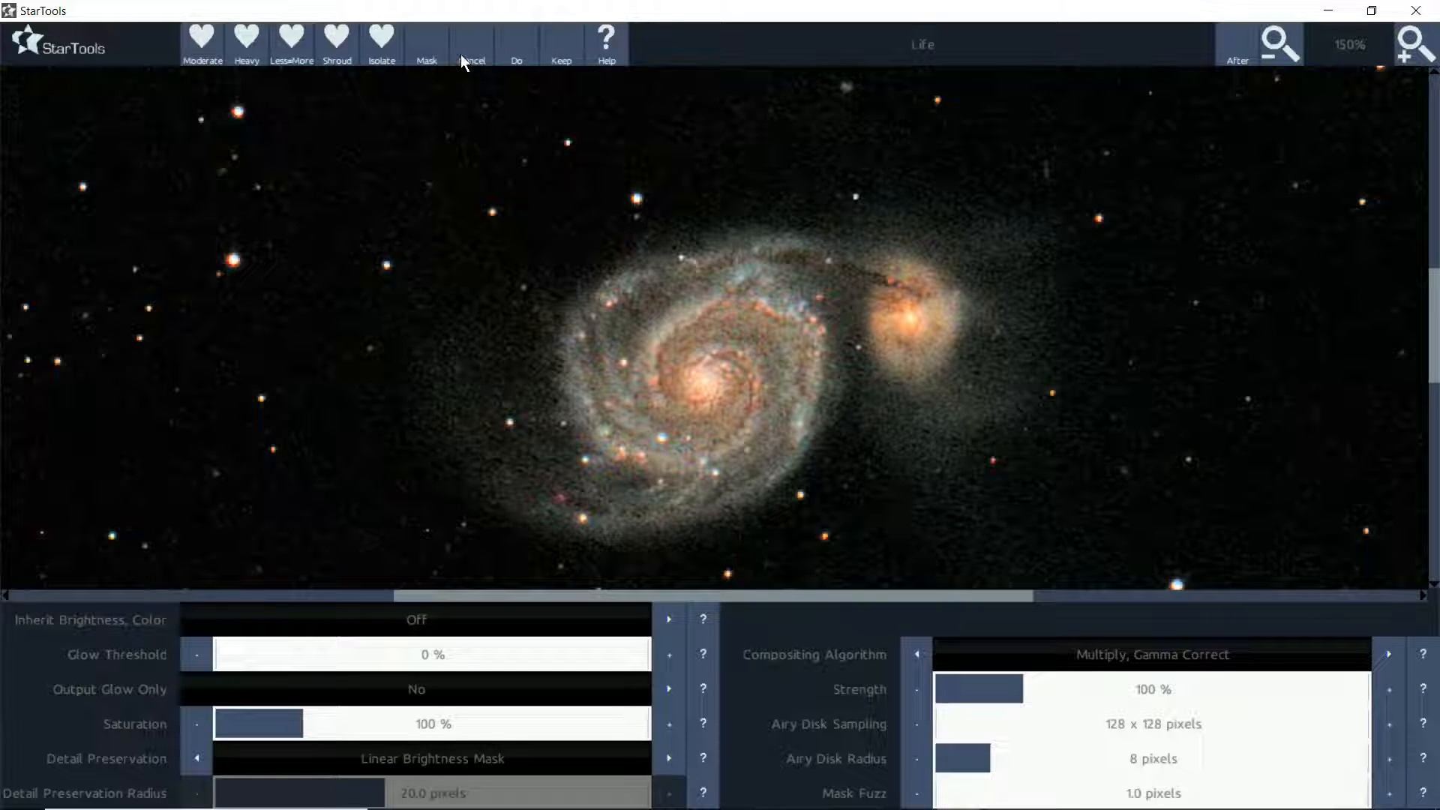
left_click(483, 47)
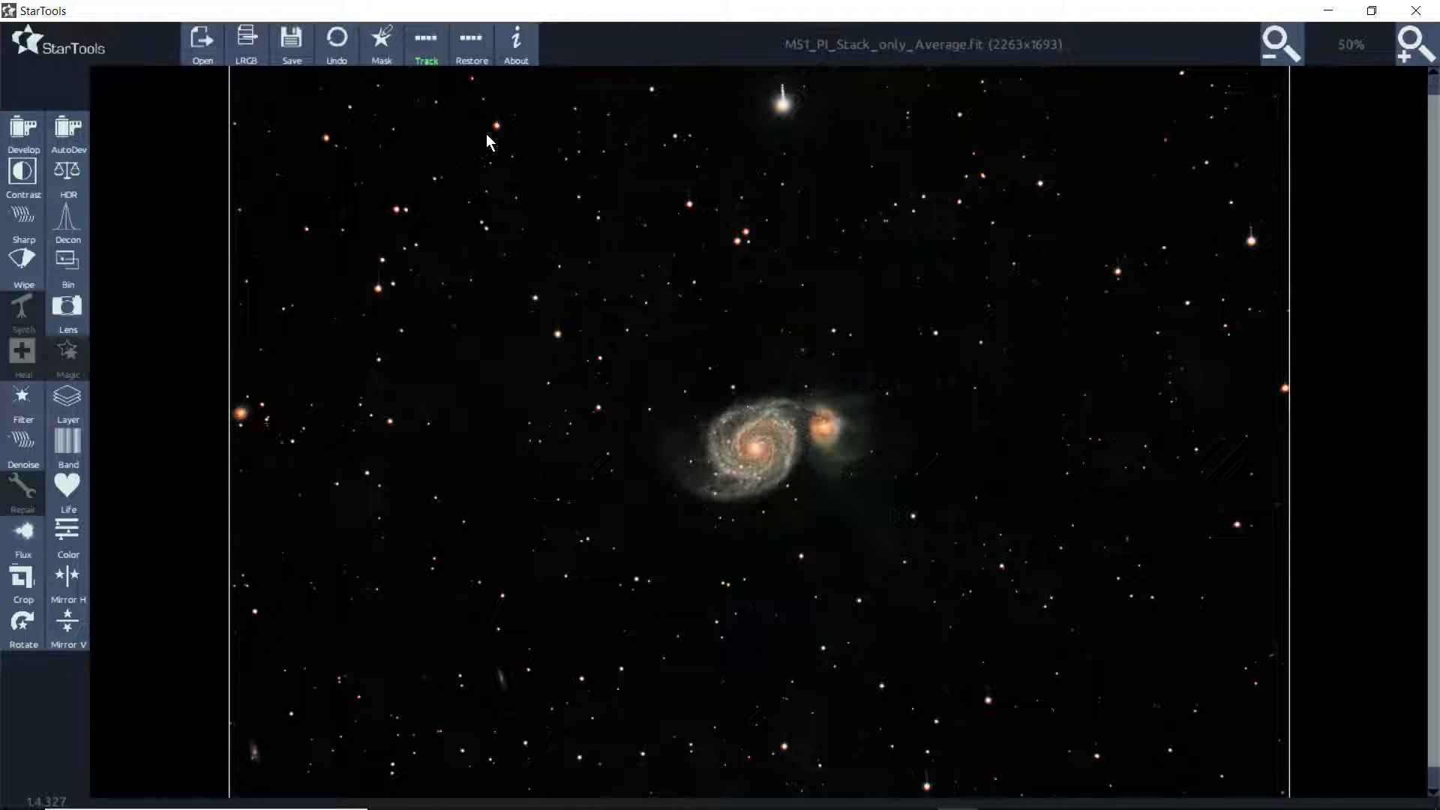
- Stop tracking with 'Stop tracking, do final noise reduction' to reach Wavelet De-Noise
left_click(422, 51)
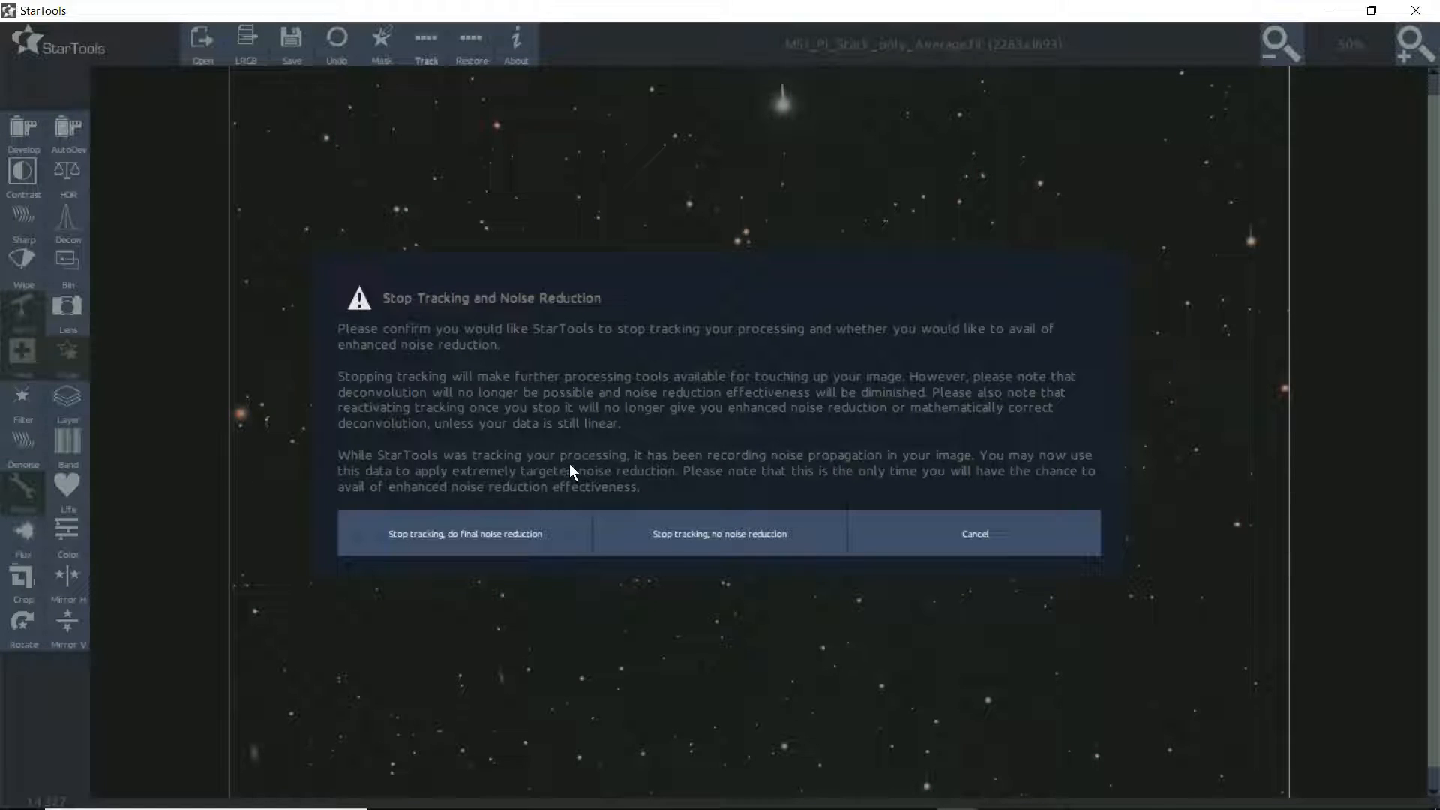
left_click(492, 538)
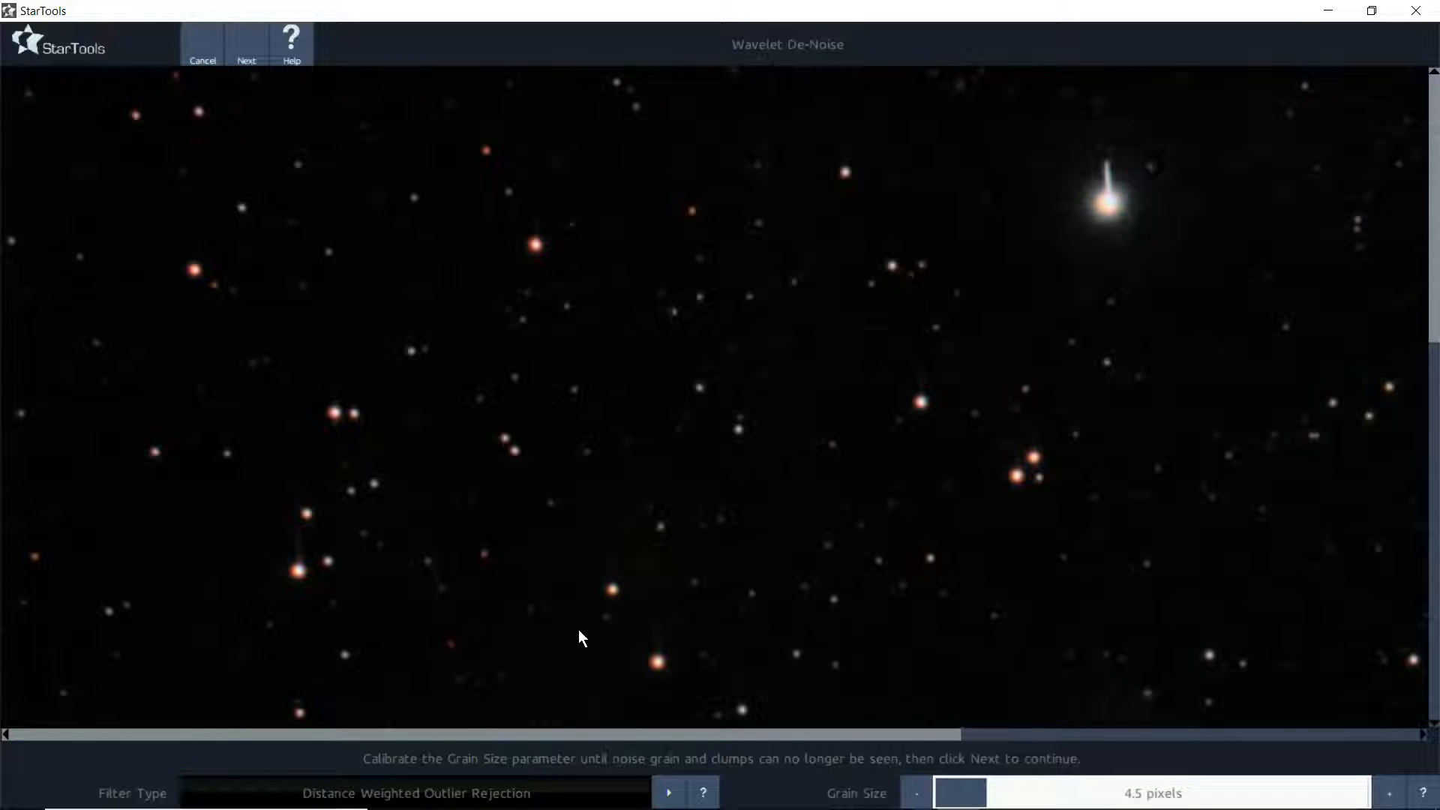
- Raise Grain Size through 7.3 and 9.6 to 11.9 pixels and run scale extraction
left_click(1028, 795)
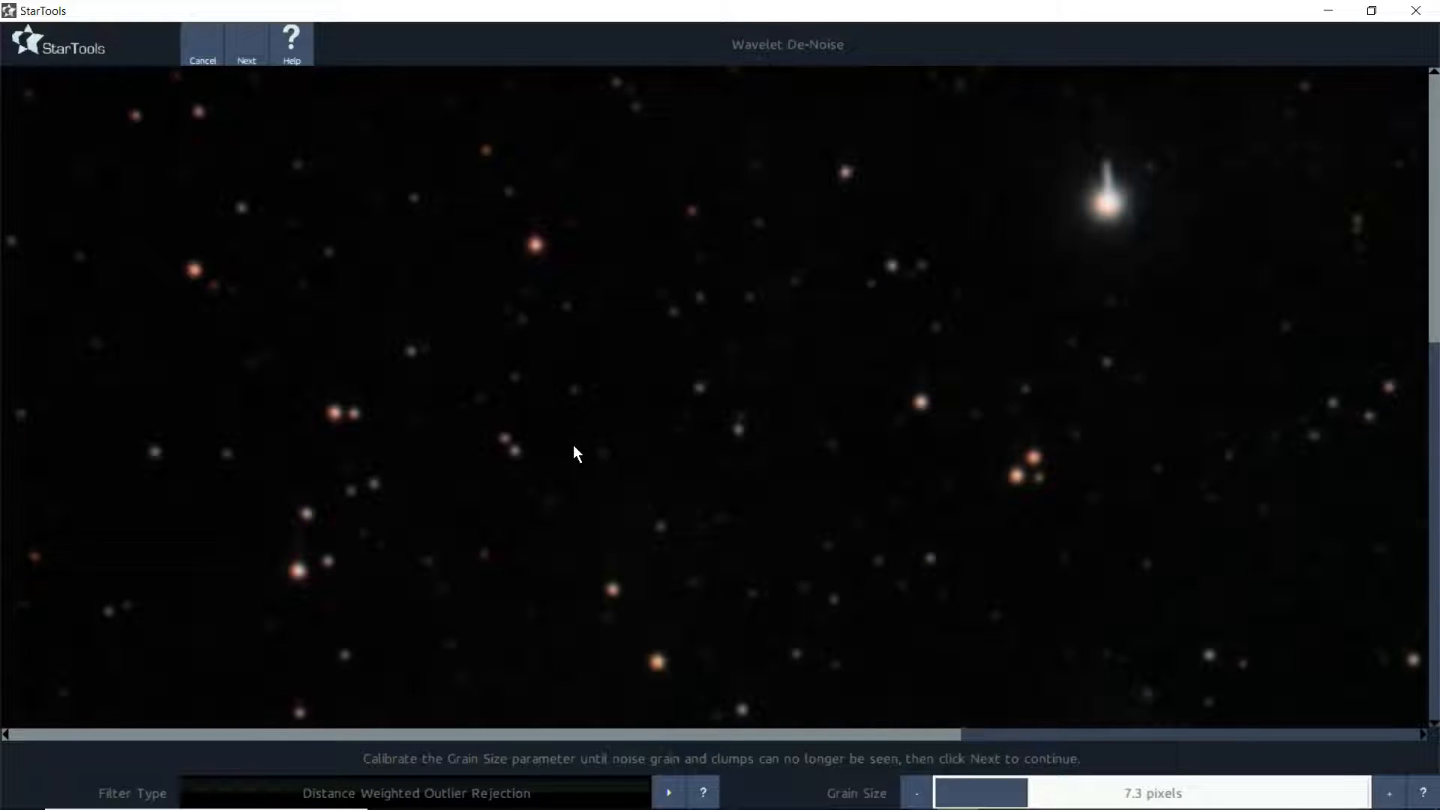
left_click(1061, 798)
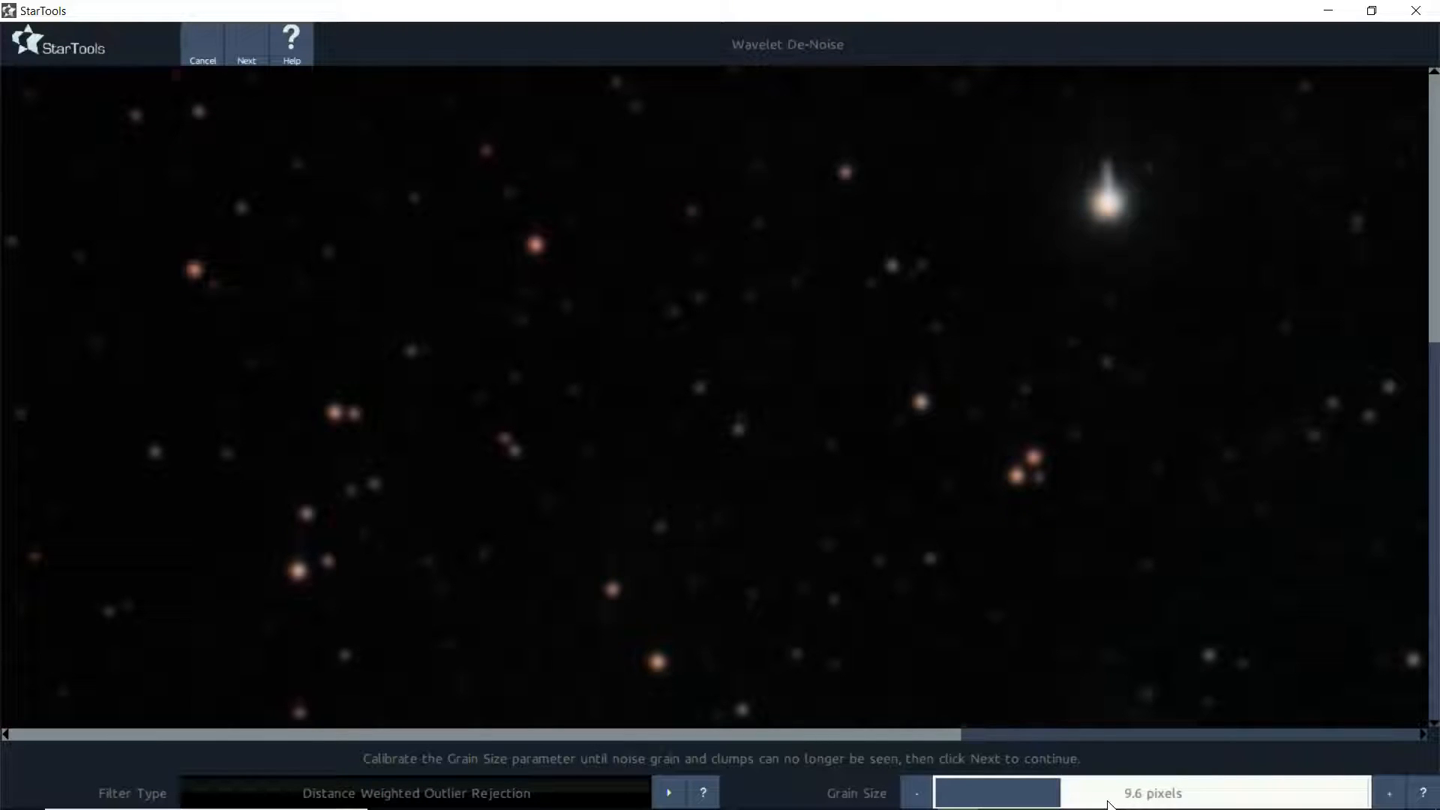
left_click(1094, 796)
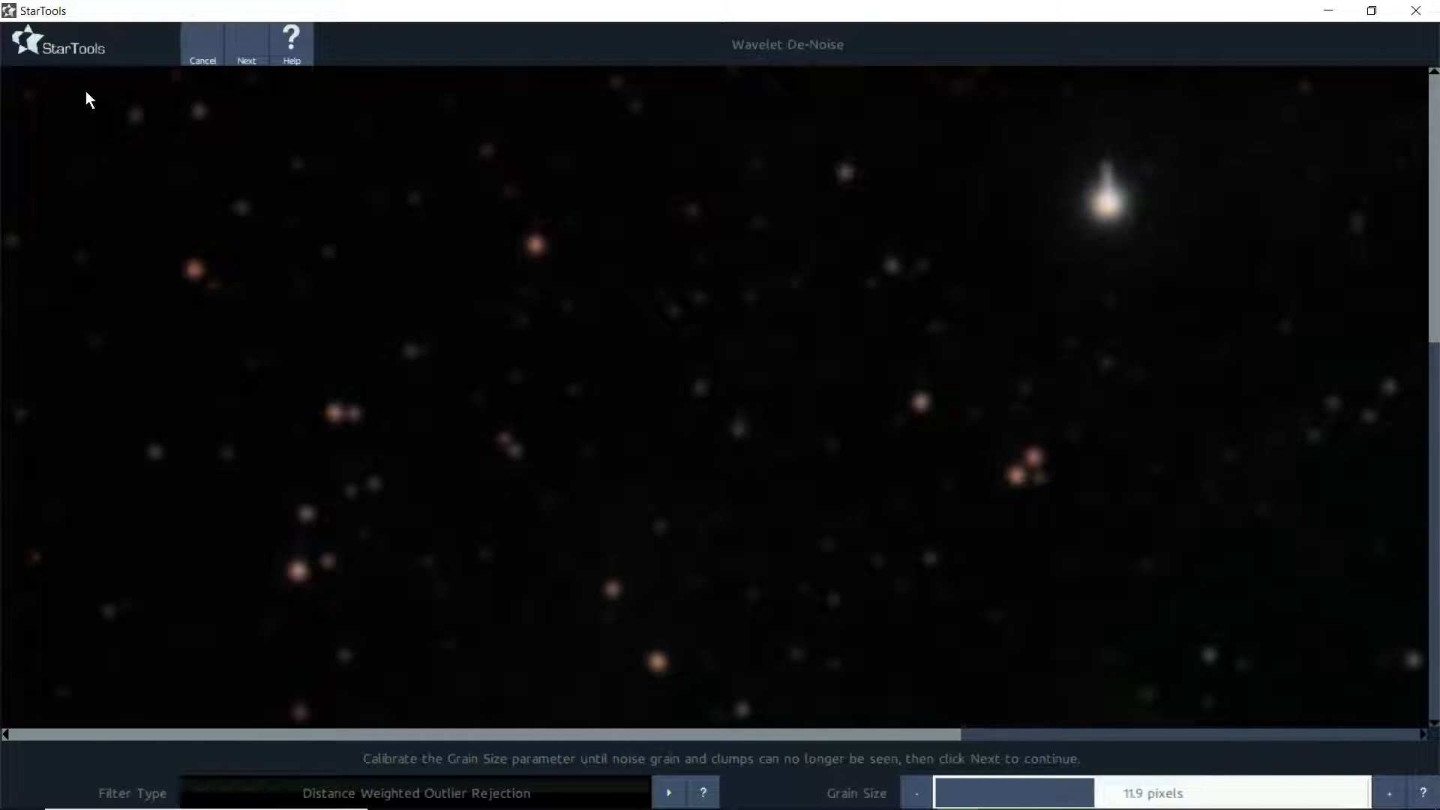
left_click(240, 60)
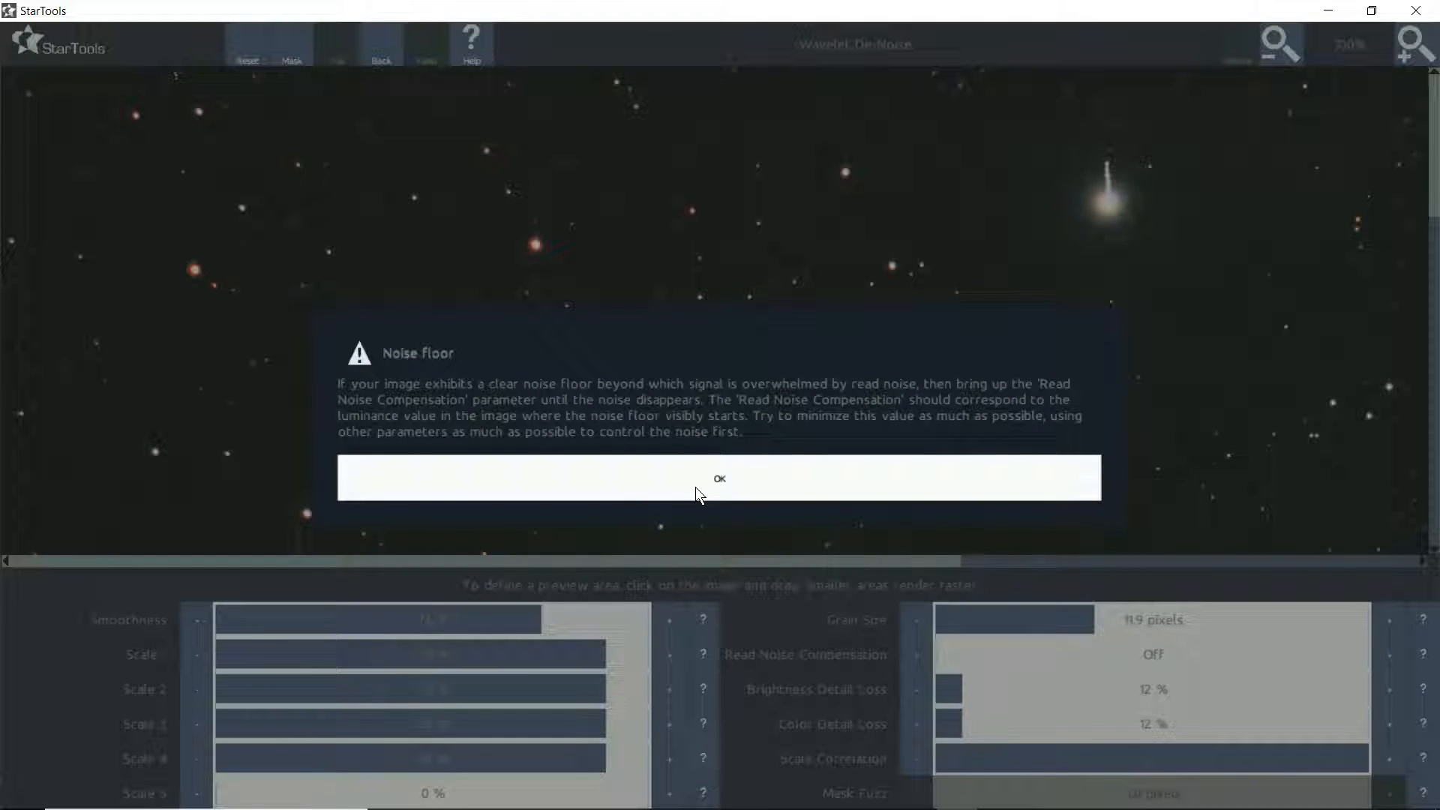
- Dismiss the noise floor notice, raise Smoothness to about 35% and strengthen Scales 1–4
left_click(695, 488)
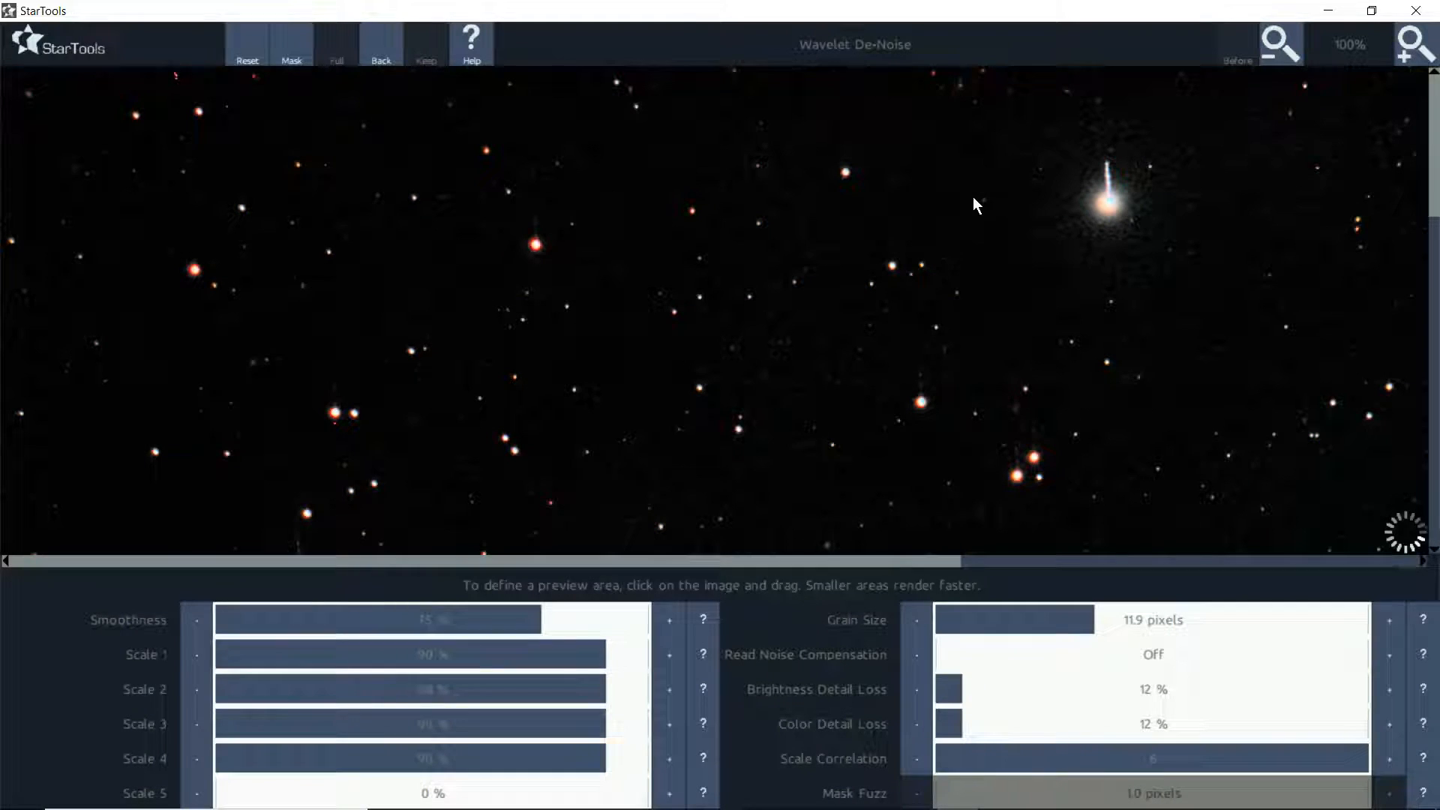
left_click(573, 613)
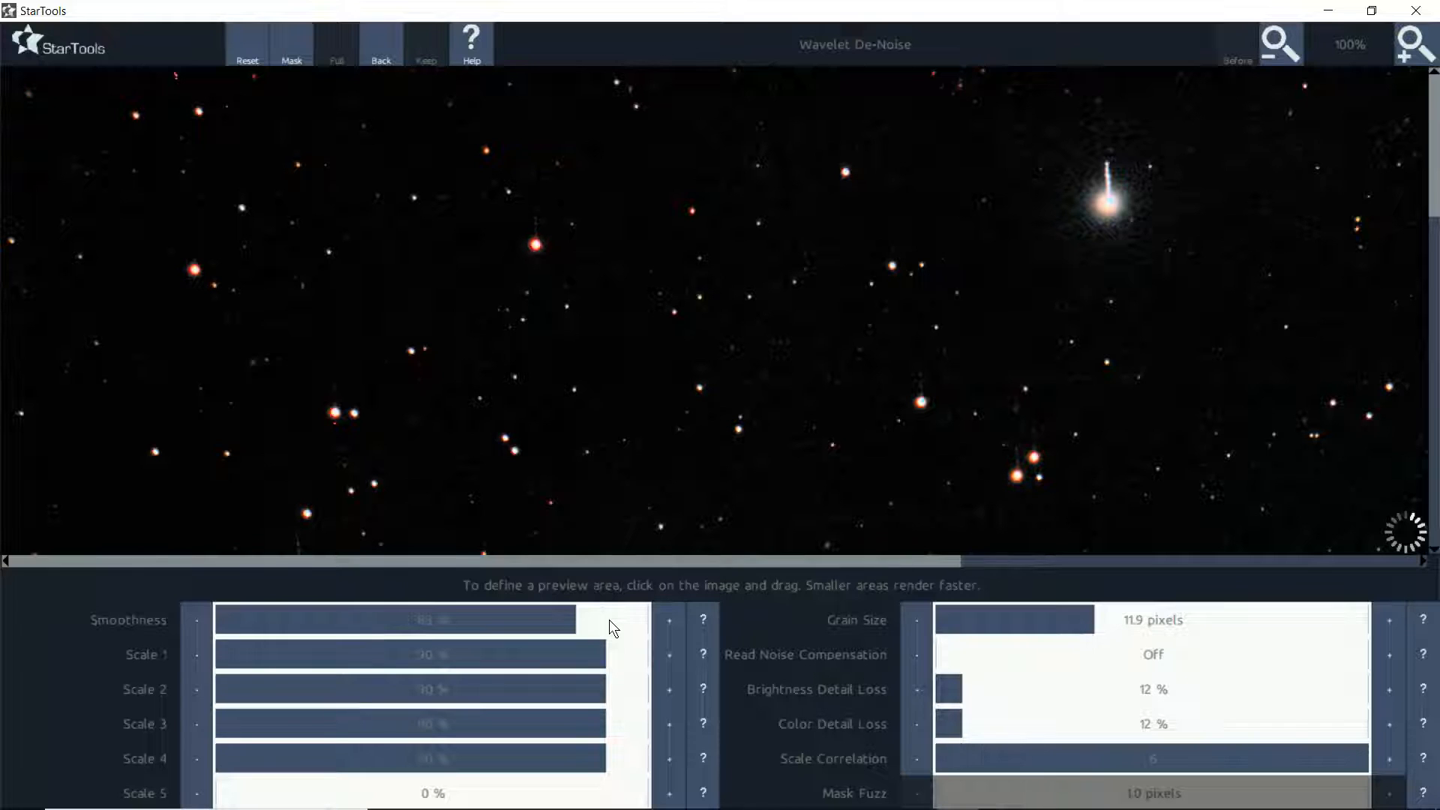
left_click(580, 616)
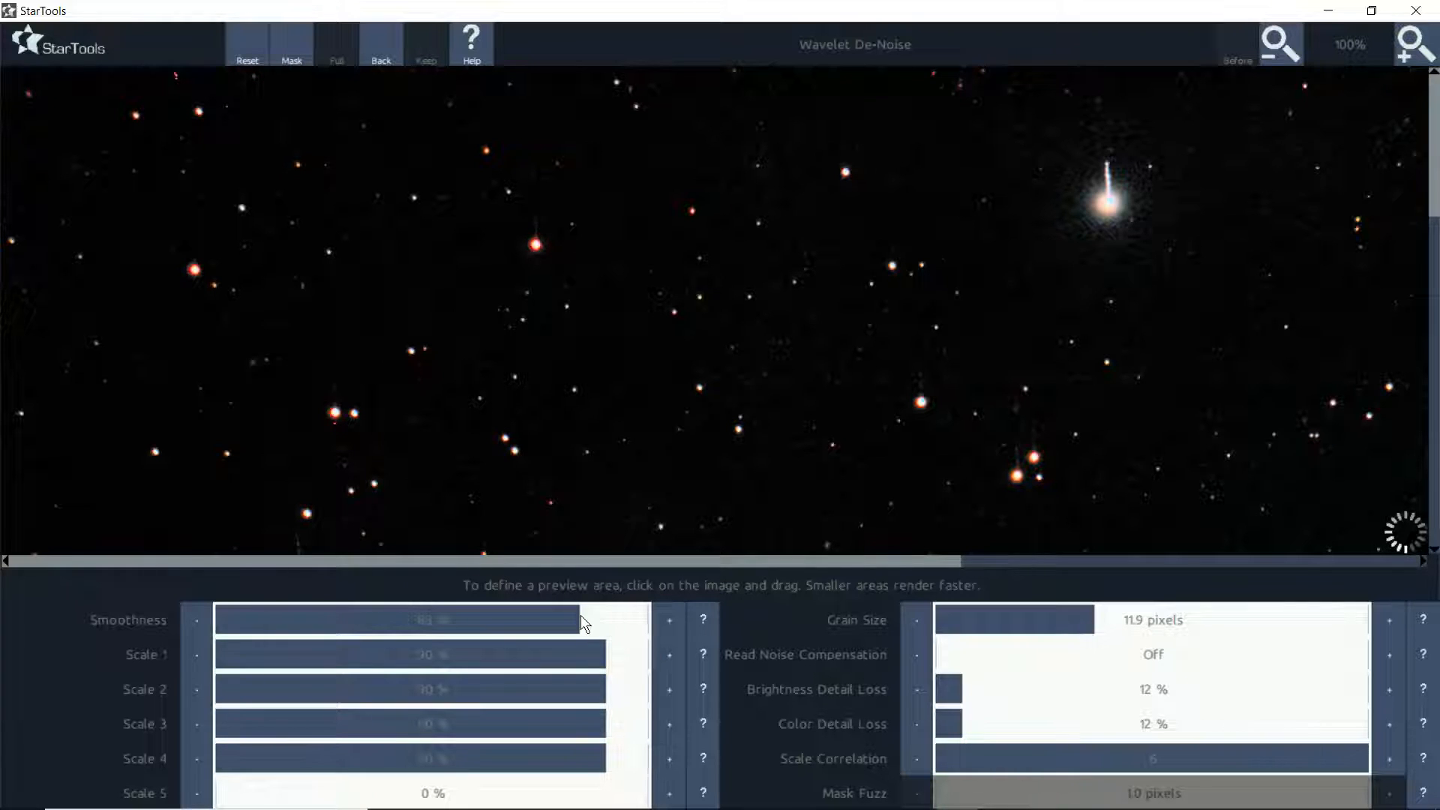
left_click(628, 664)
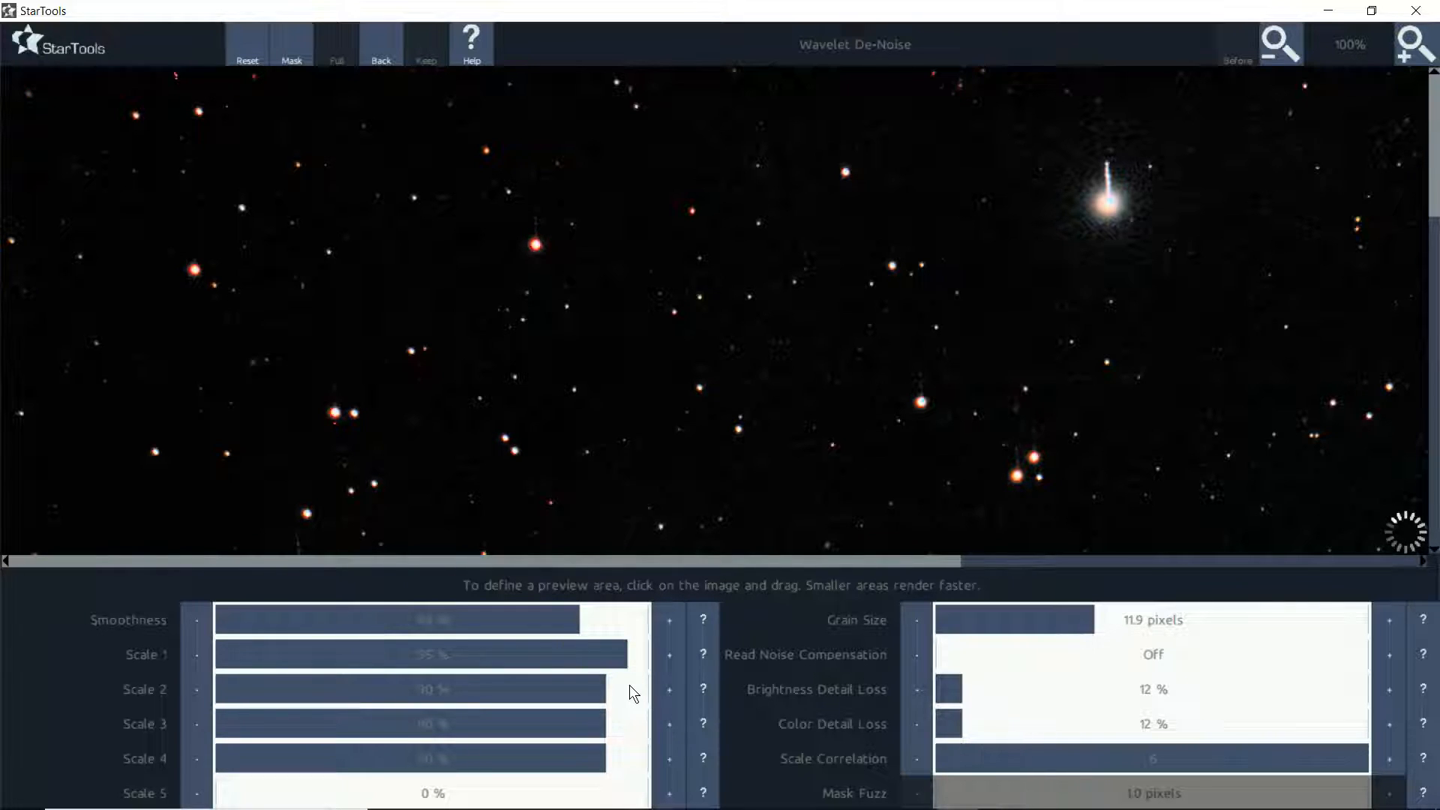
left_click(628, 688)
left_click(636, 724)
left_click(632, 758)
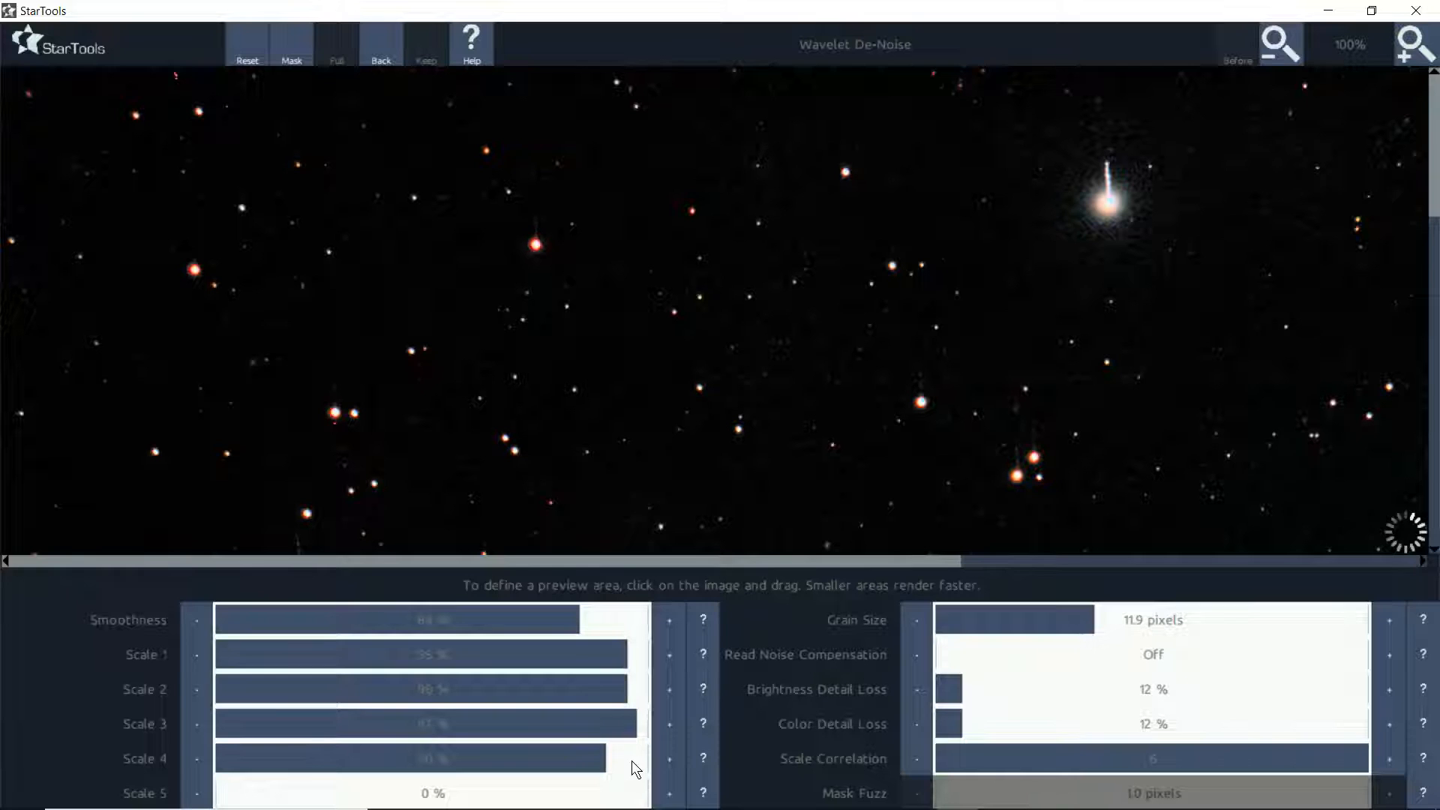
left_click(641, 684)
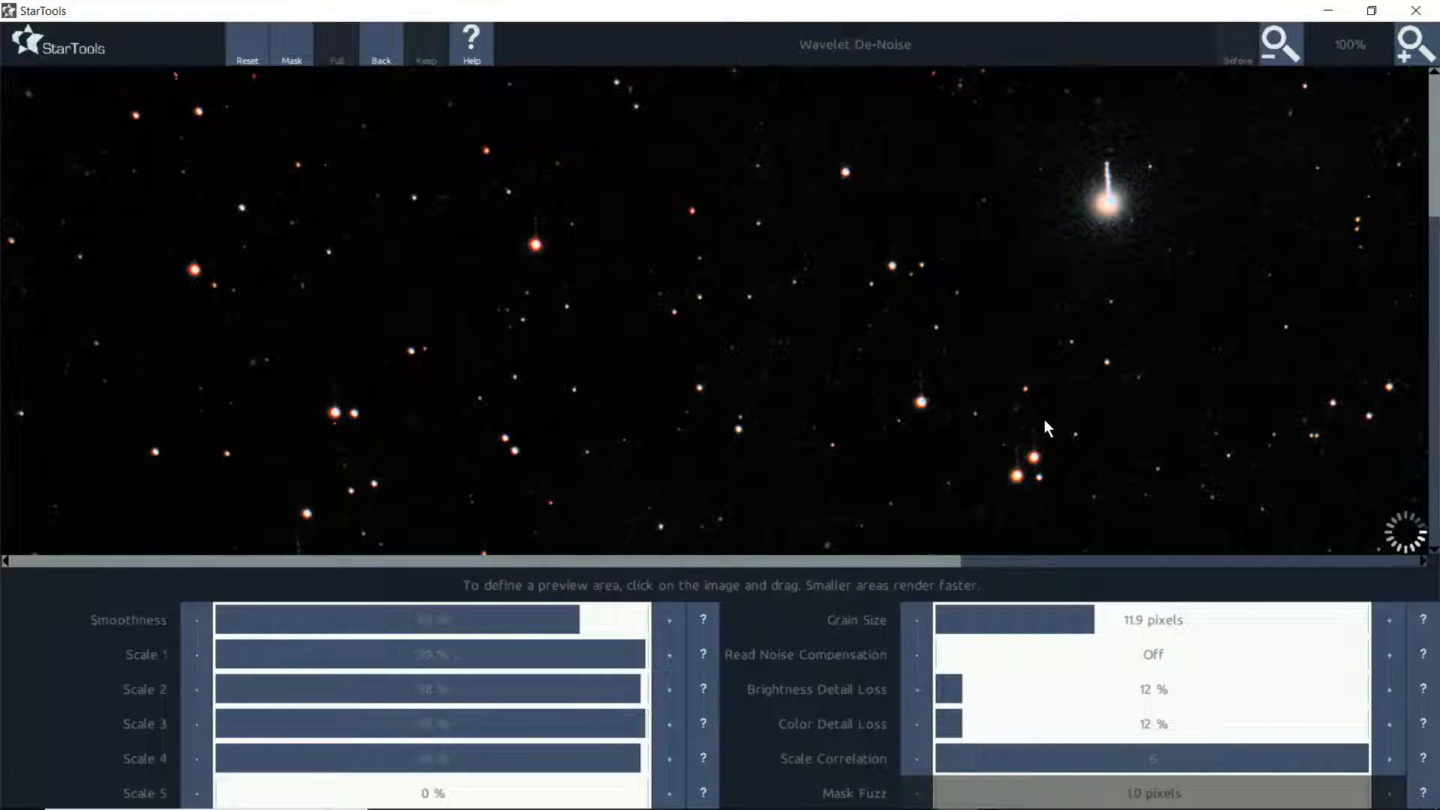
- Inspect the galaxy noise at pixel level and raise Grain Size to about 14.3 pixels
left_click(1404, 52)
left_click(1402, 53)
left_click(1402, 53)
left_click(1402, 52)
left_click(1402, 52)
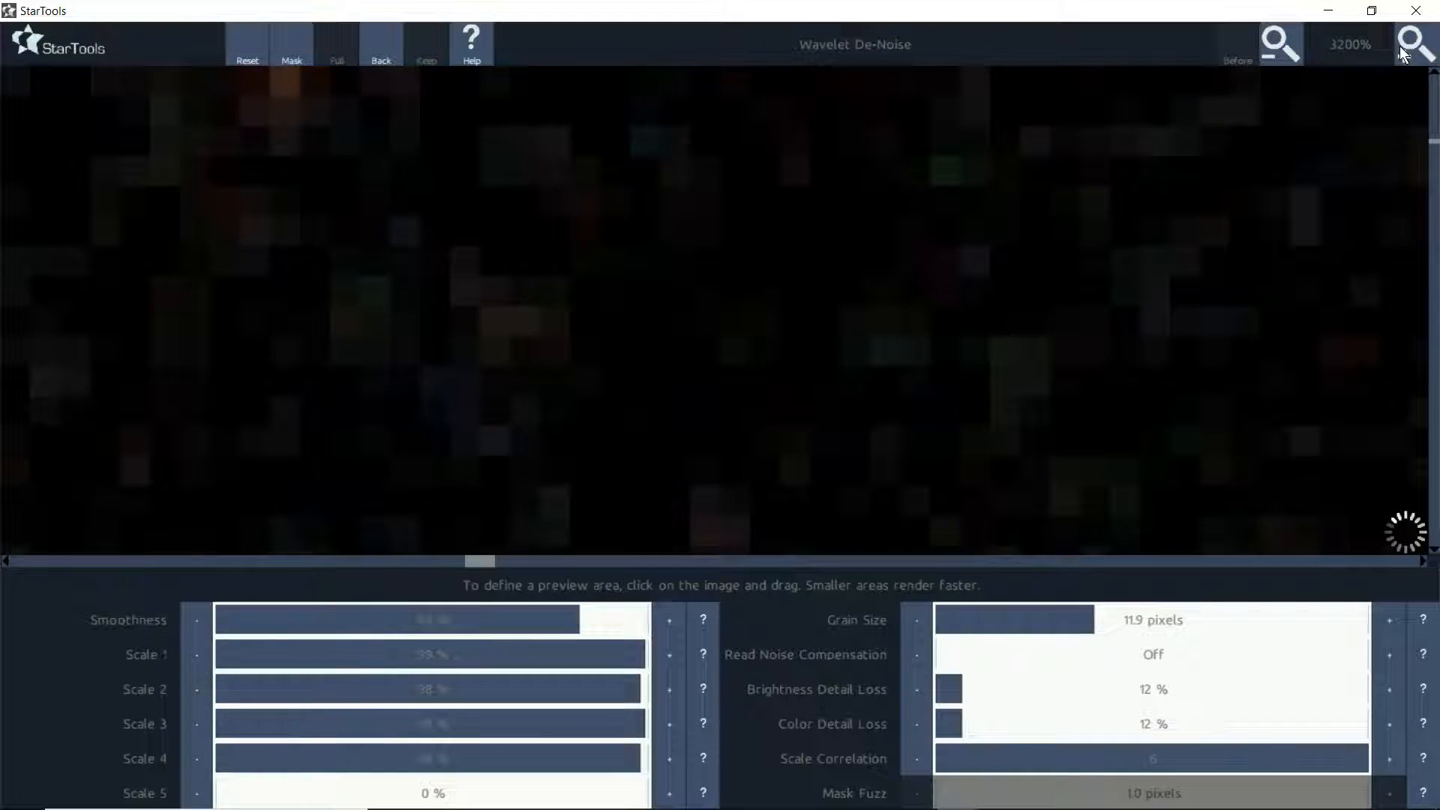
left_click(1263, 42)
left_click(1262, 42)
left_click(1263, 42)
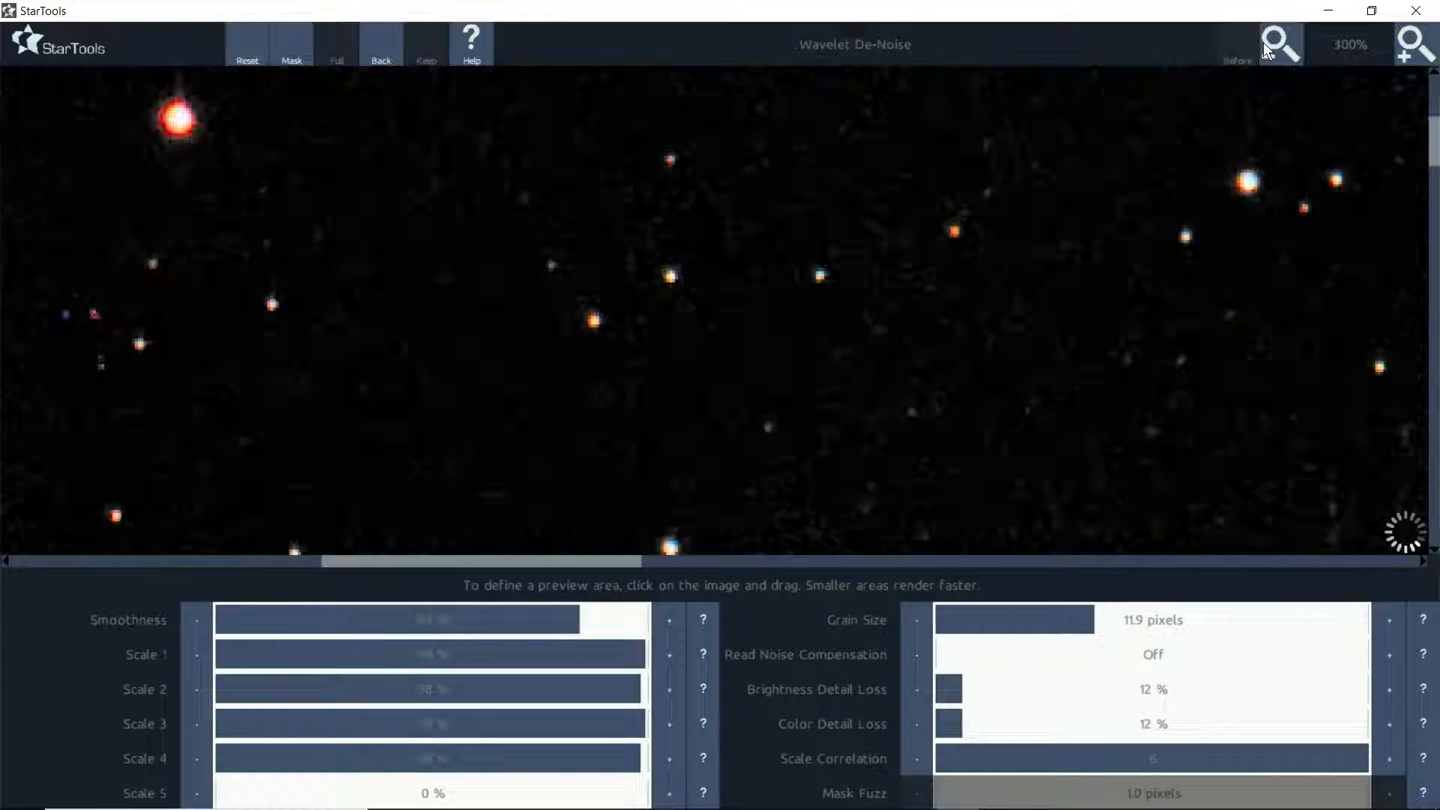
left_click(1263, 42)
left_click(1262, 42)
left_click(1263, 42)
left_click(1263, 42)
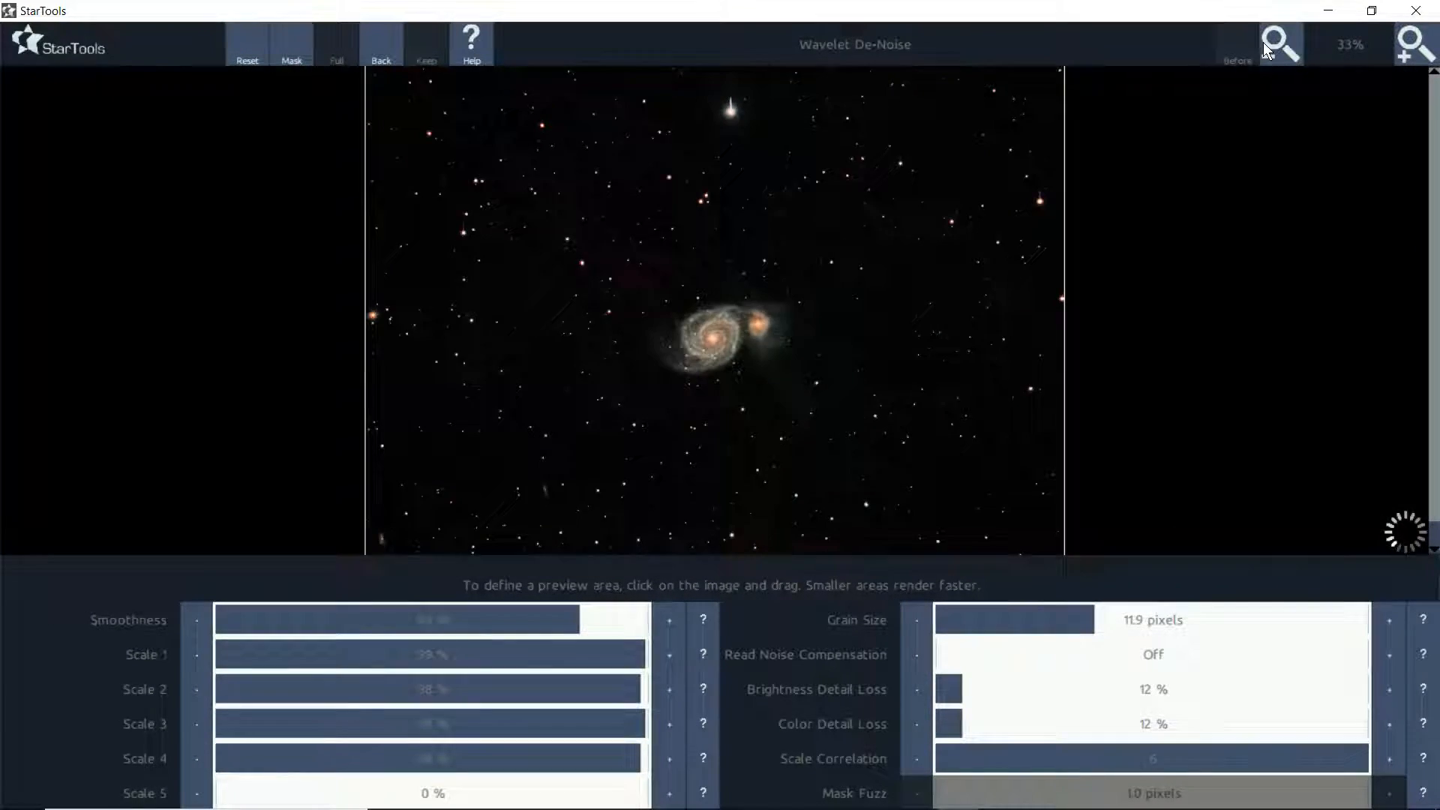
left_click(1412, 51)
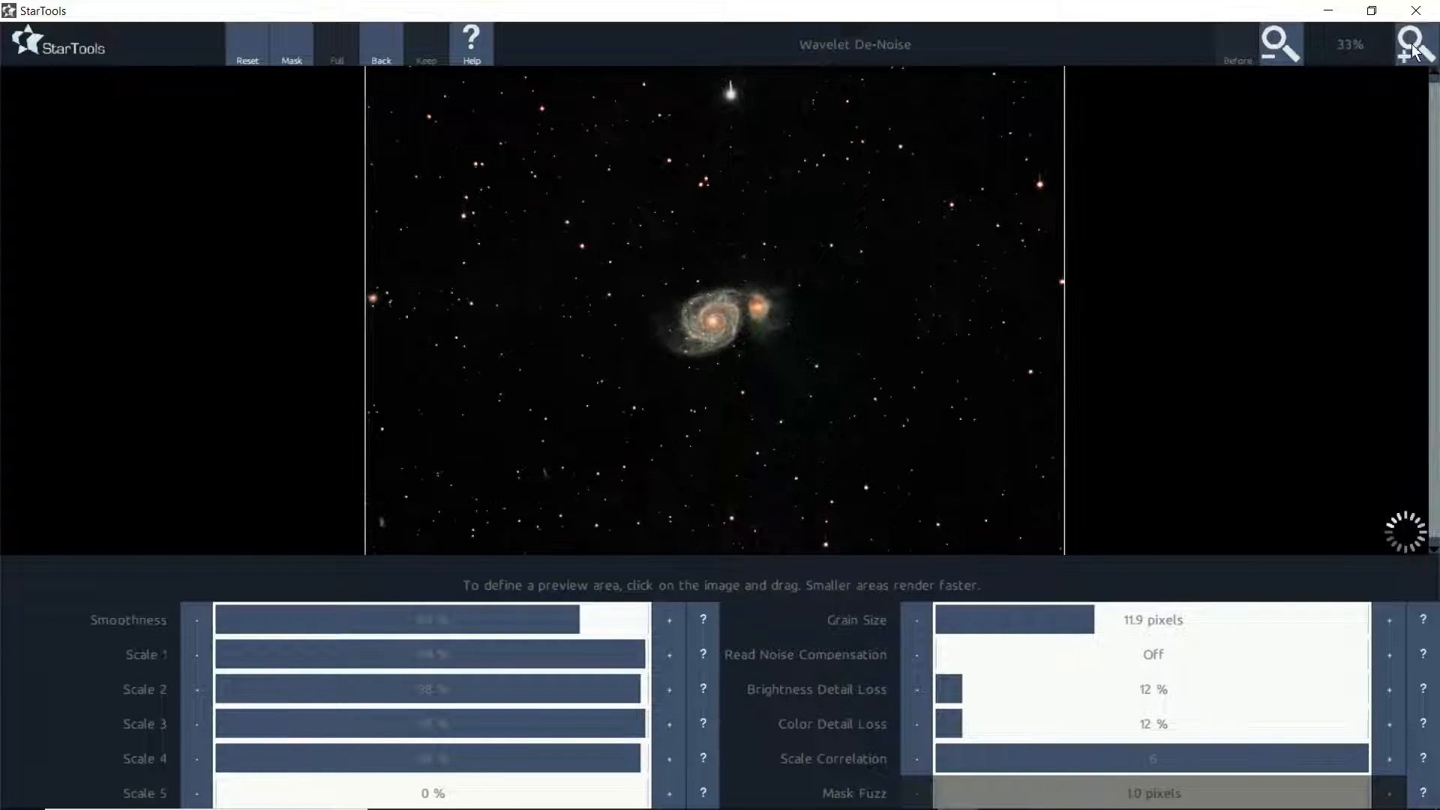
left_click(1413, 51)
left_click(1413, 51)
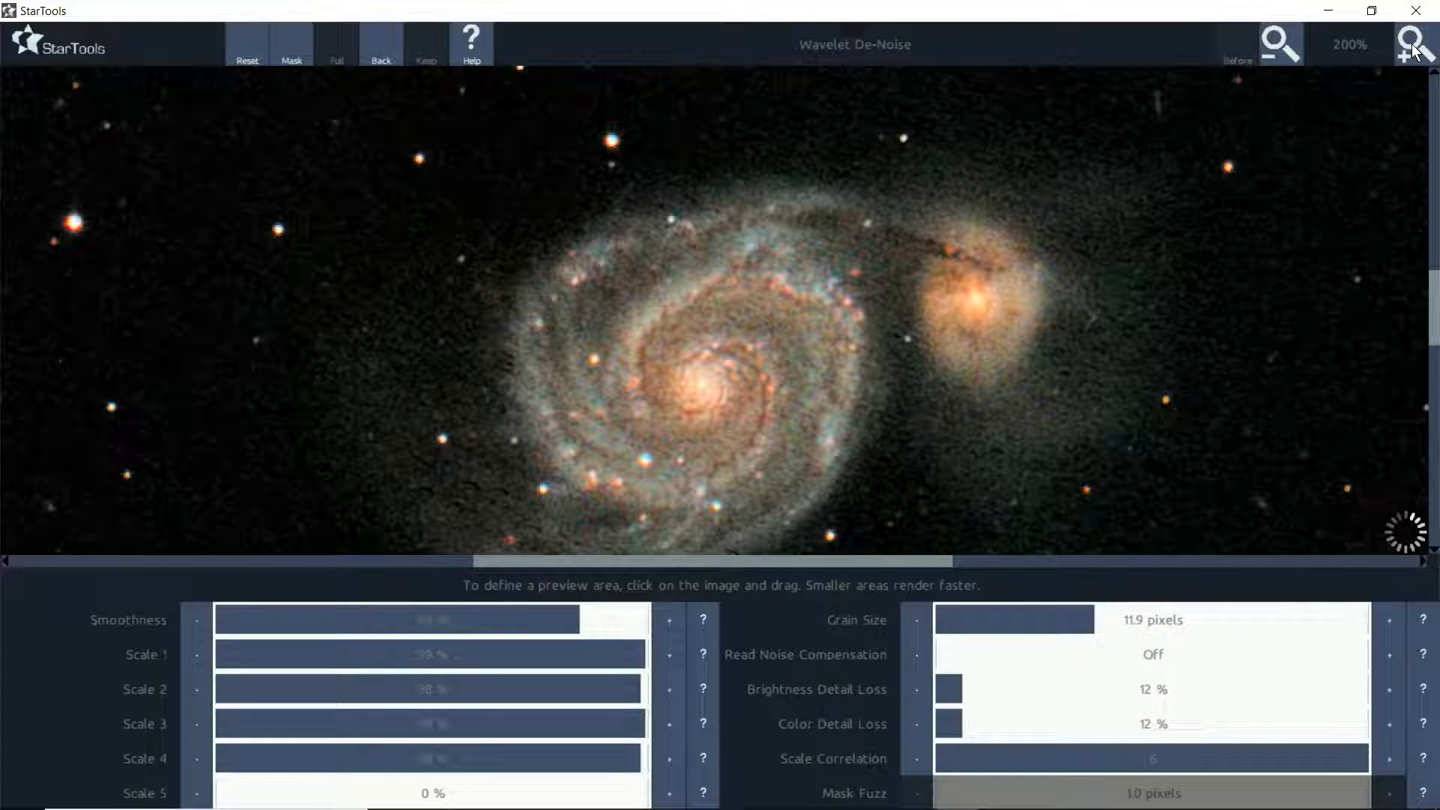
left_click(1127, 624)
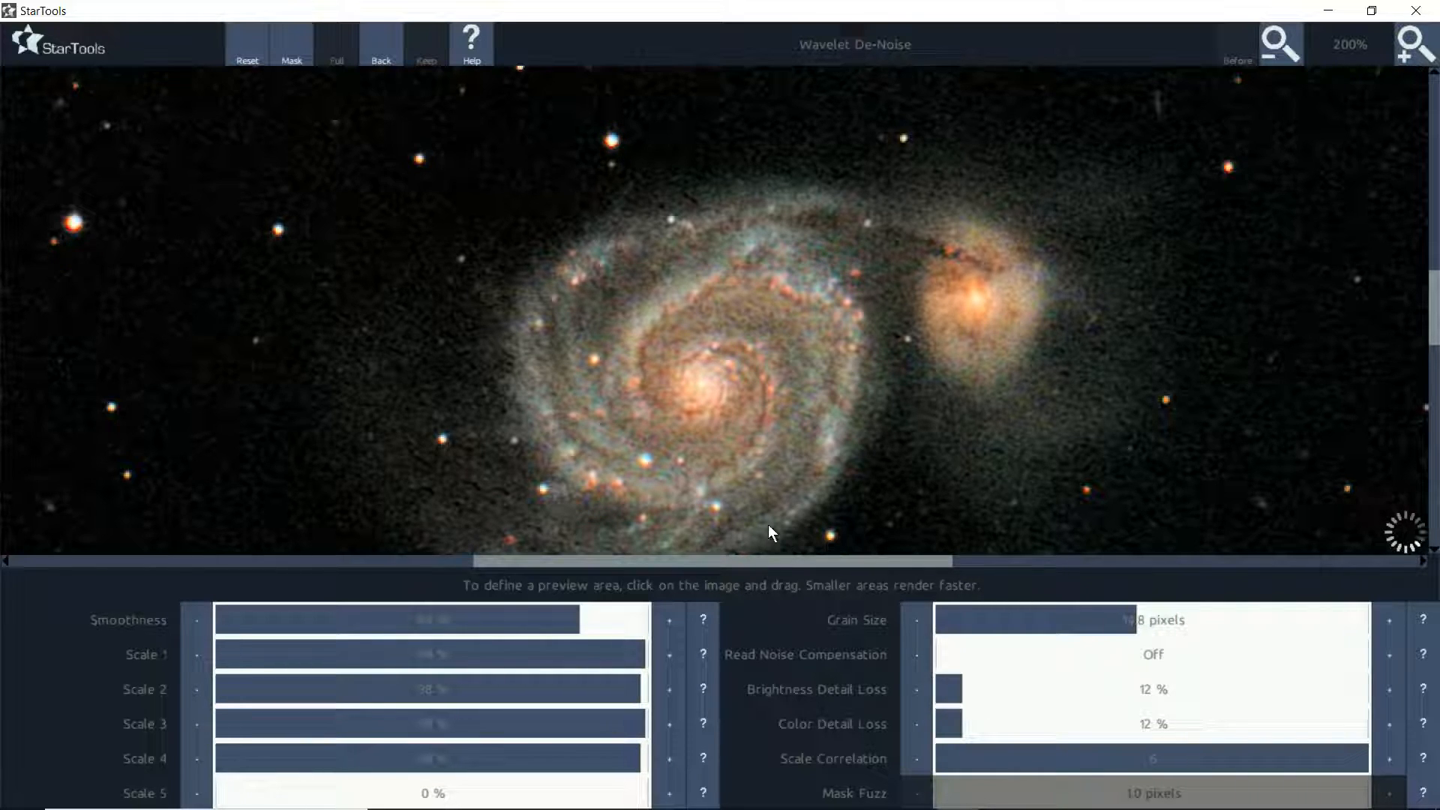
- Zoom out to the whole frame and back in to pixel level to check the noise
left_click(1275, 45)
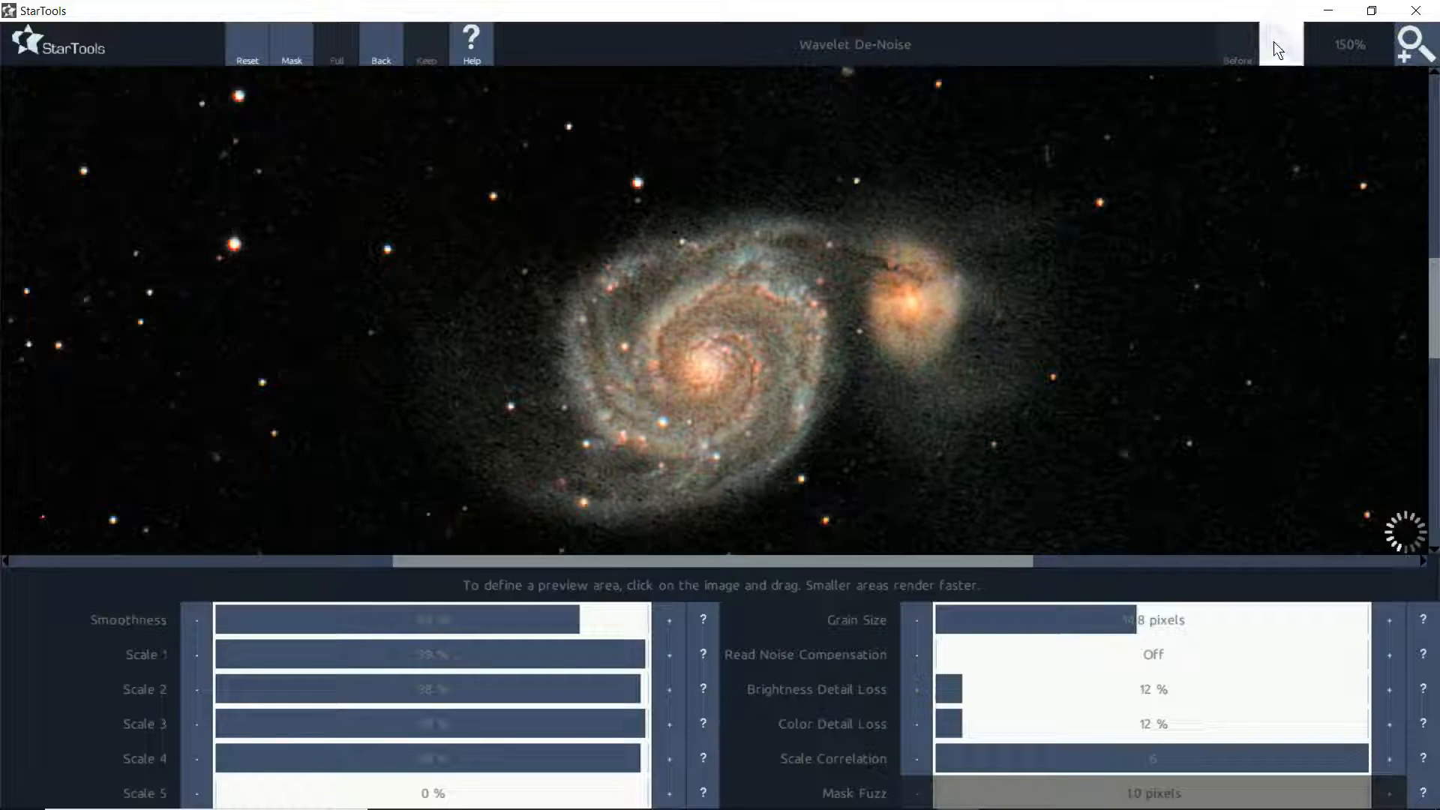
left_click(1274, 45)
left_click(1277, 45)
left_click(1276, 46)
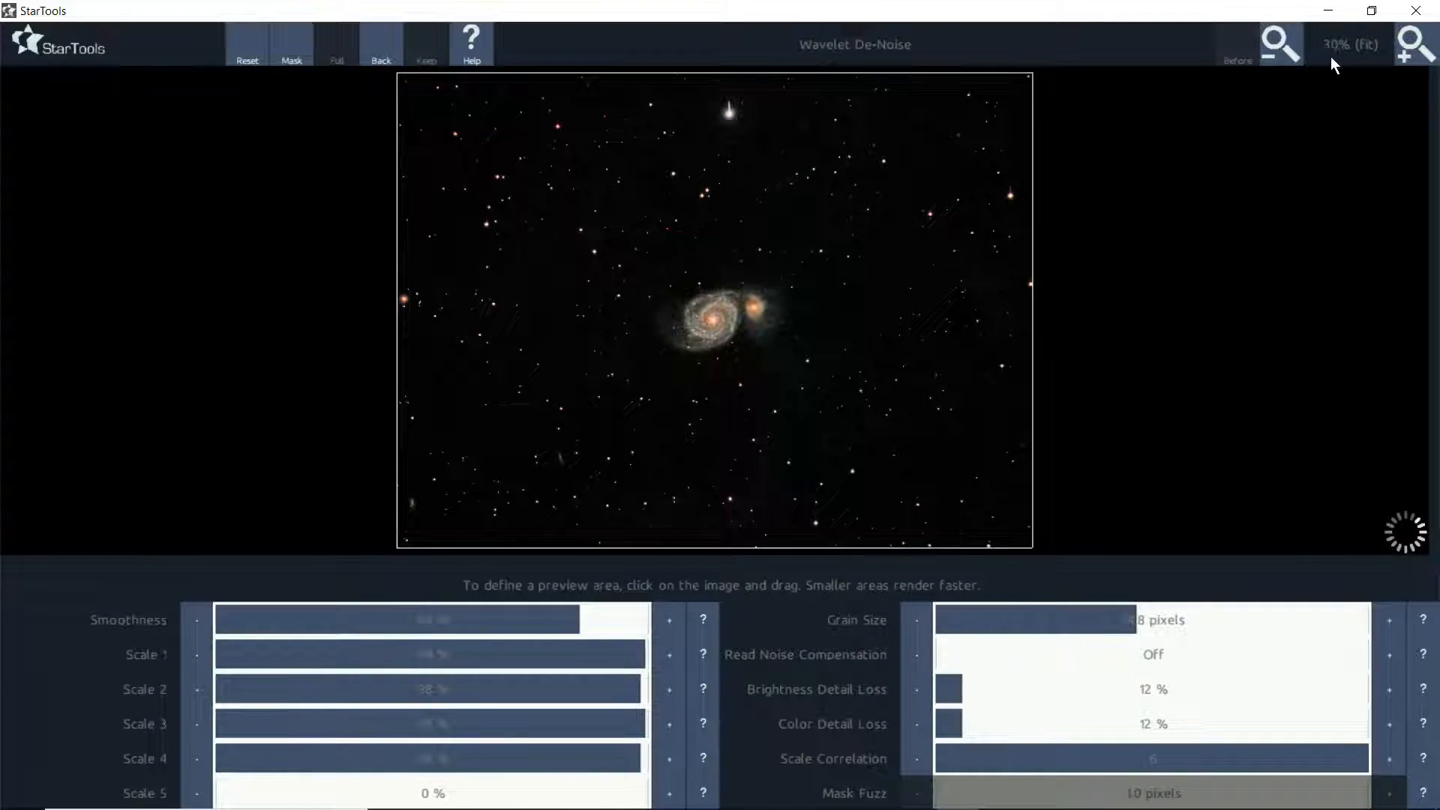
left_click(1405, 47)
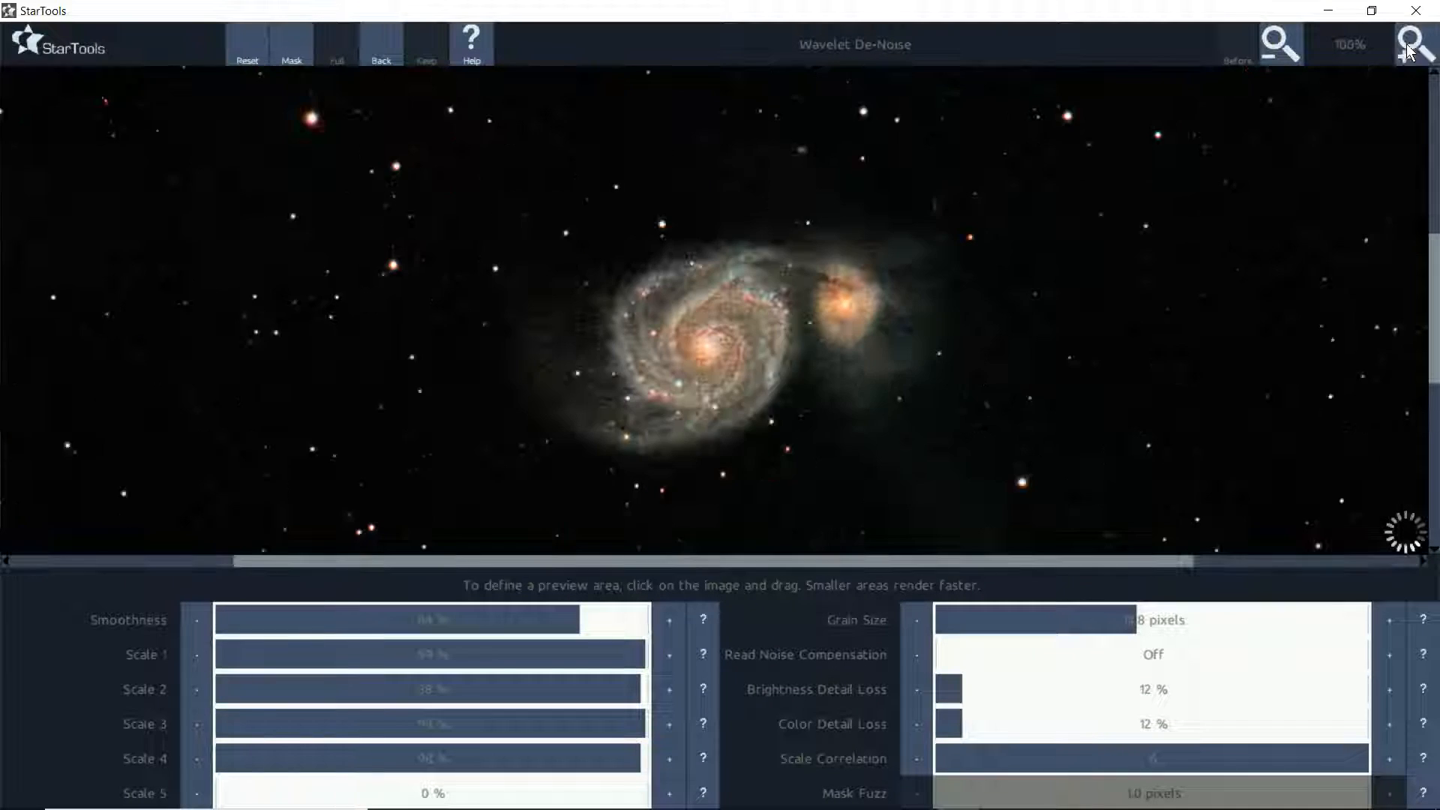
left_click(1408, 51)
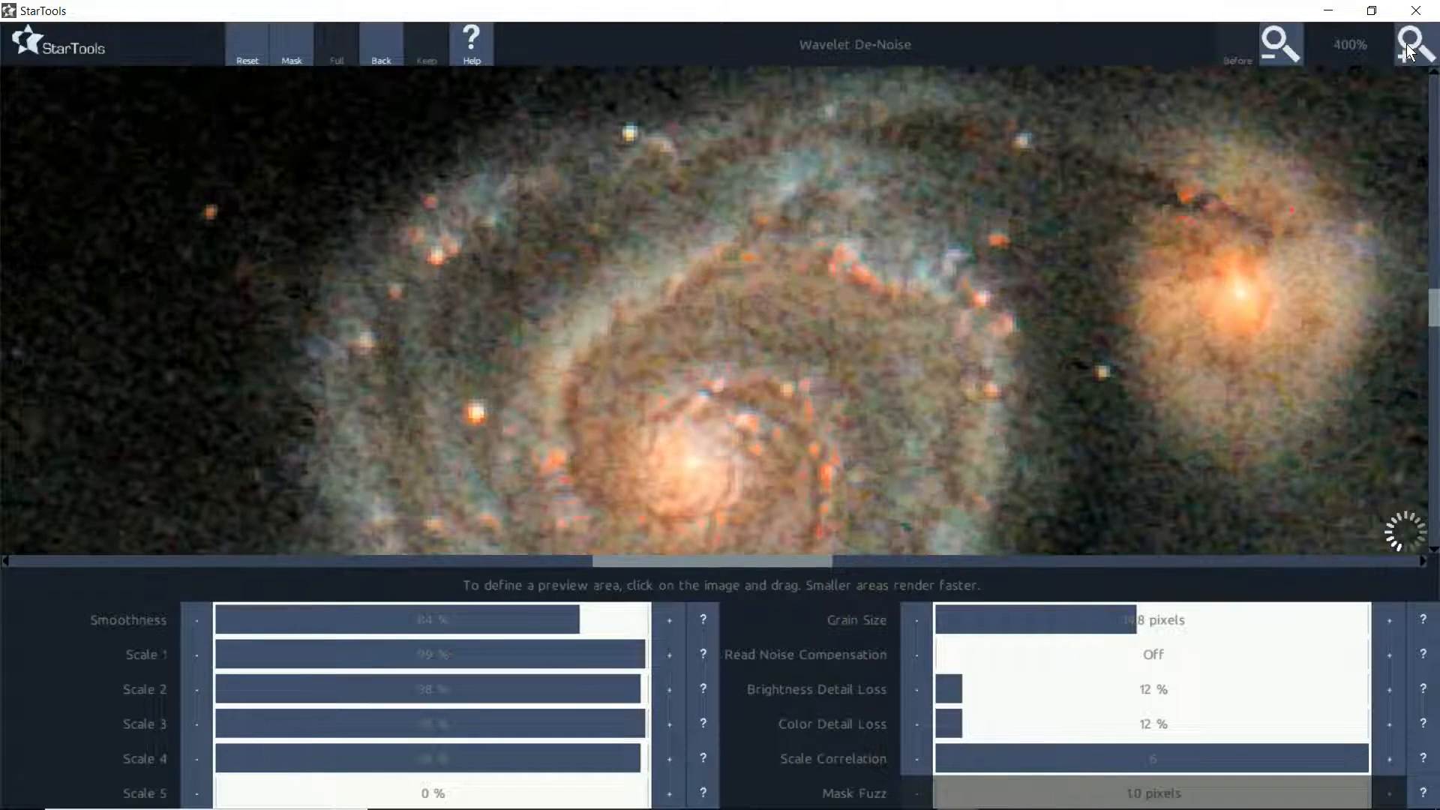
left_click(1410, 51)
left_click(1410, 51)
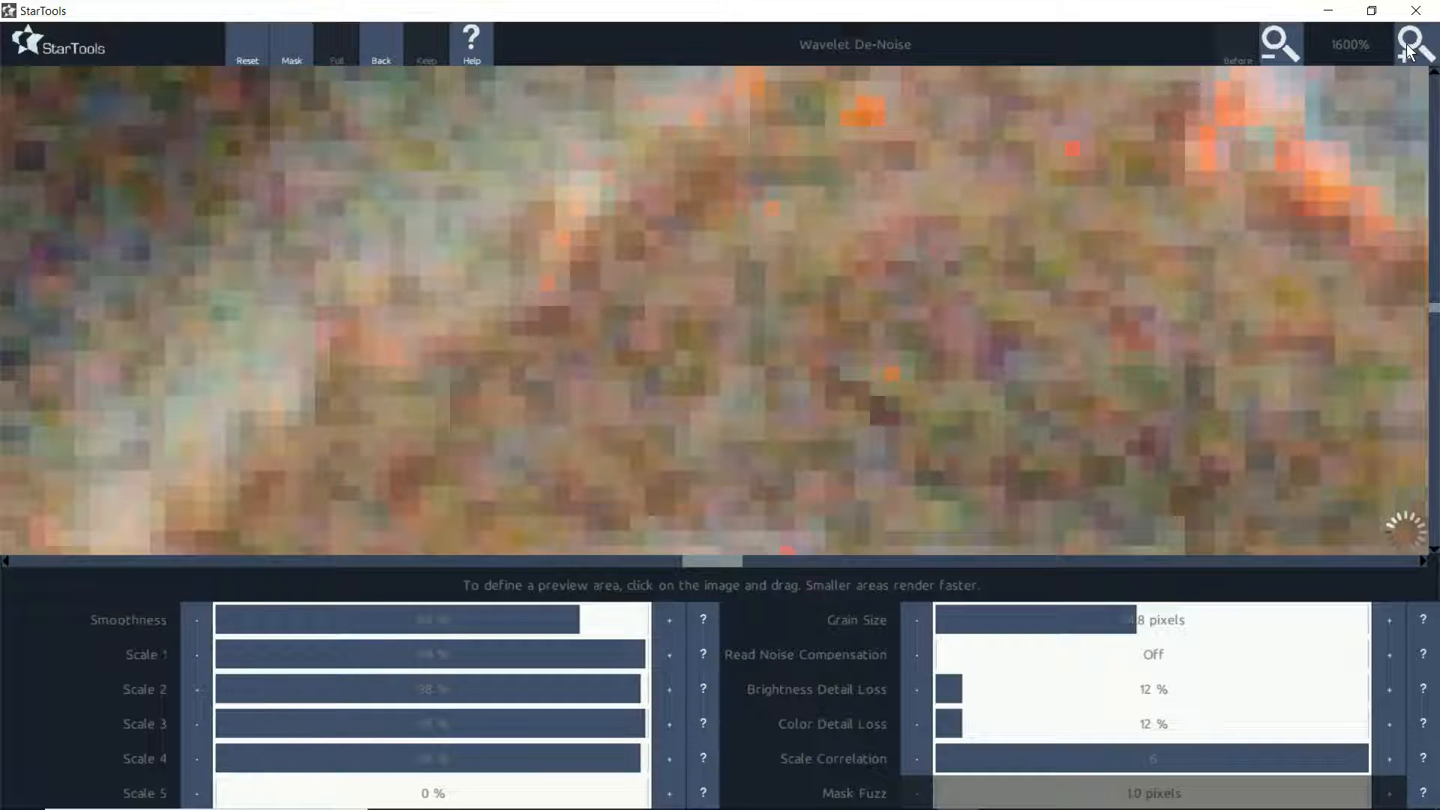
left_click(1408, 51)
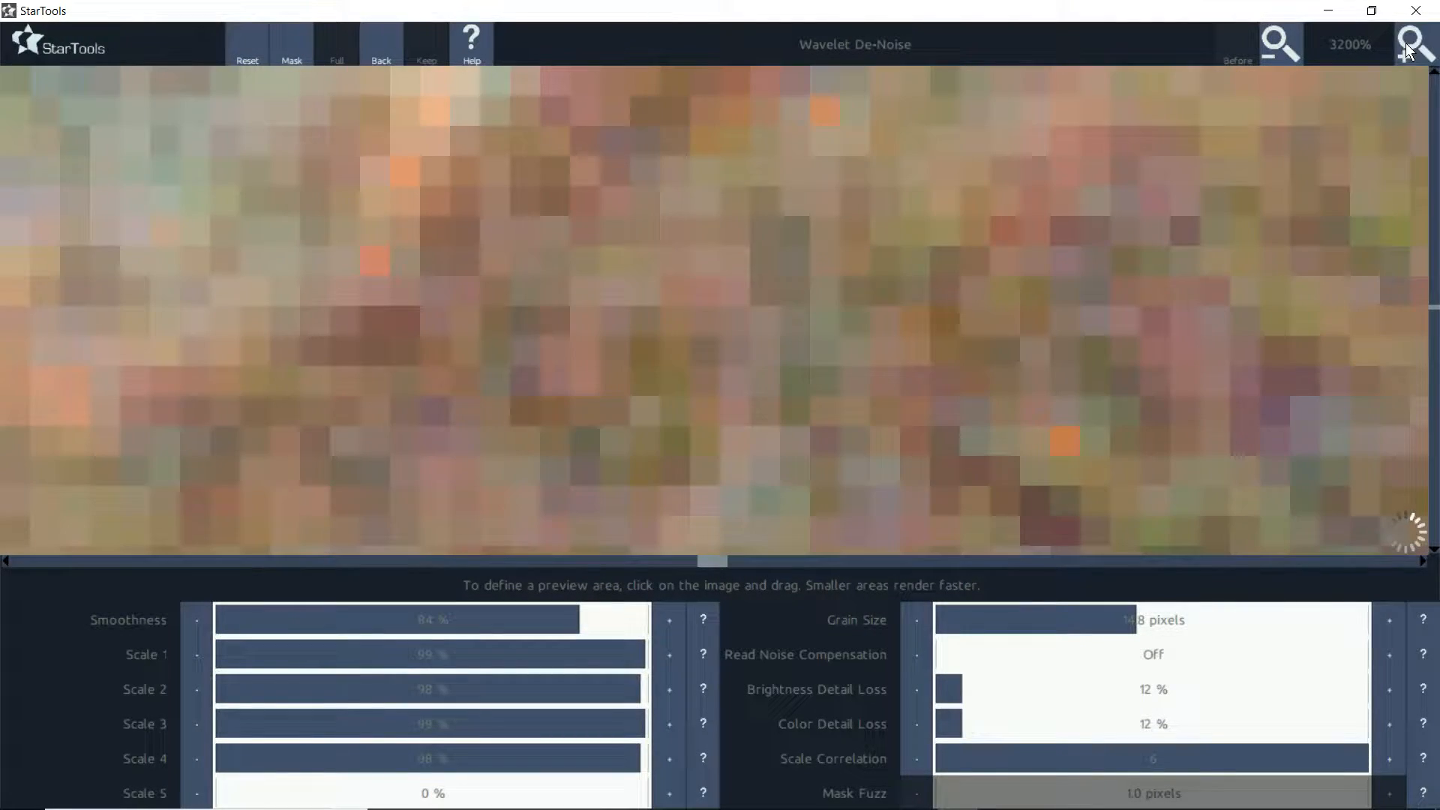
left_click(1266, 43)
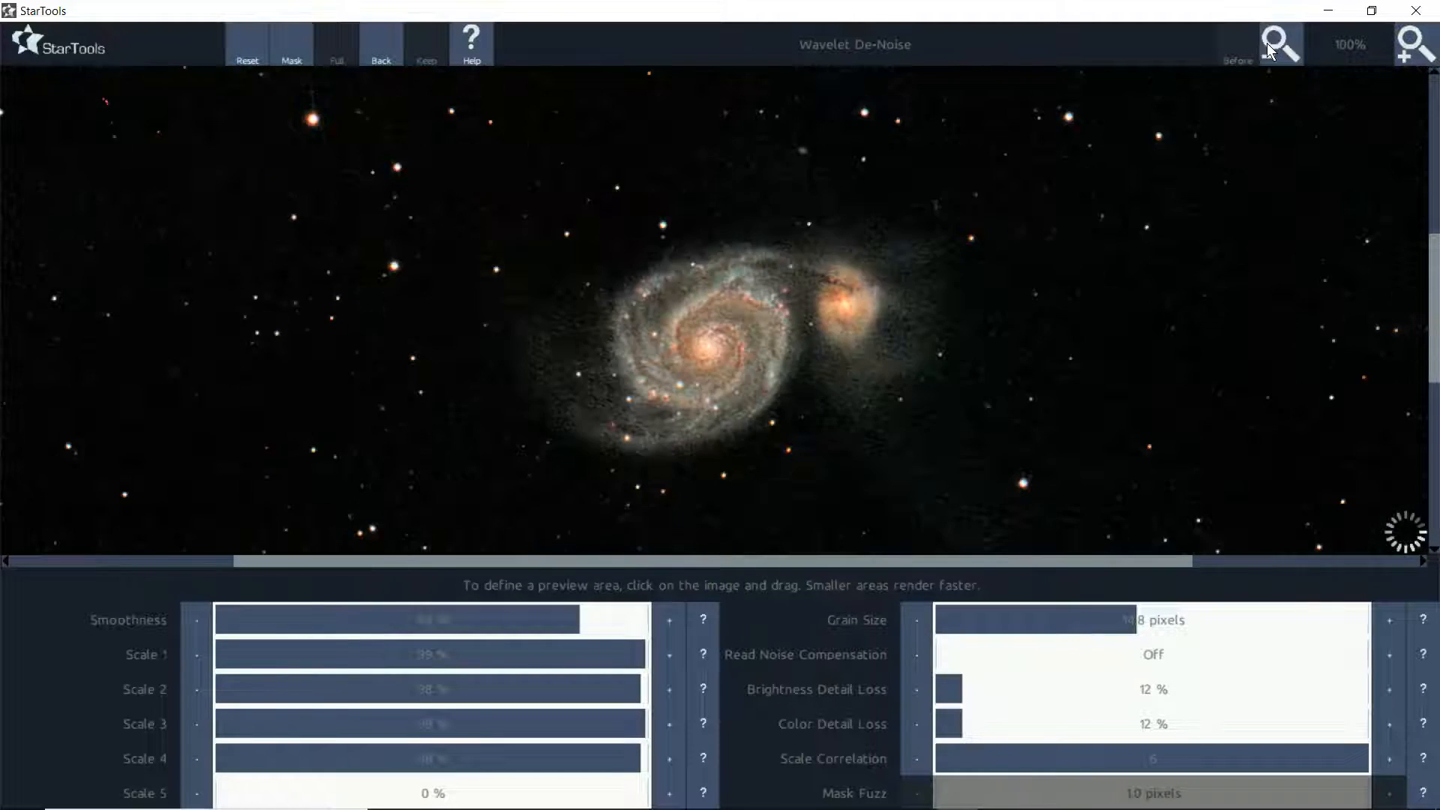
left_click(1267, 45)
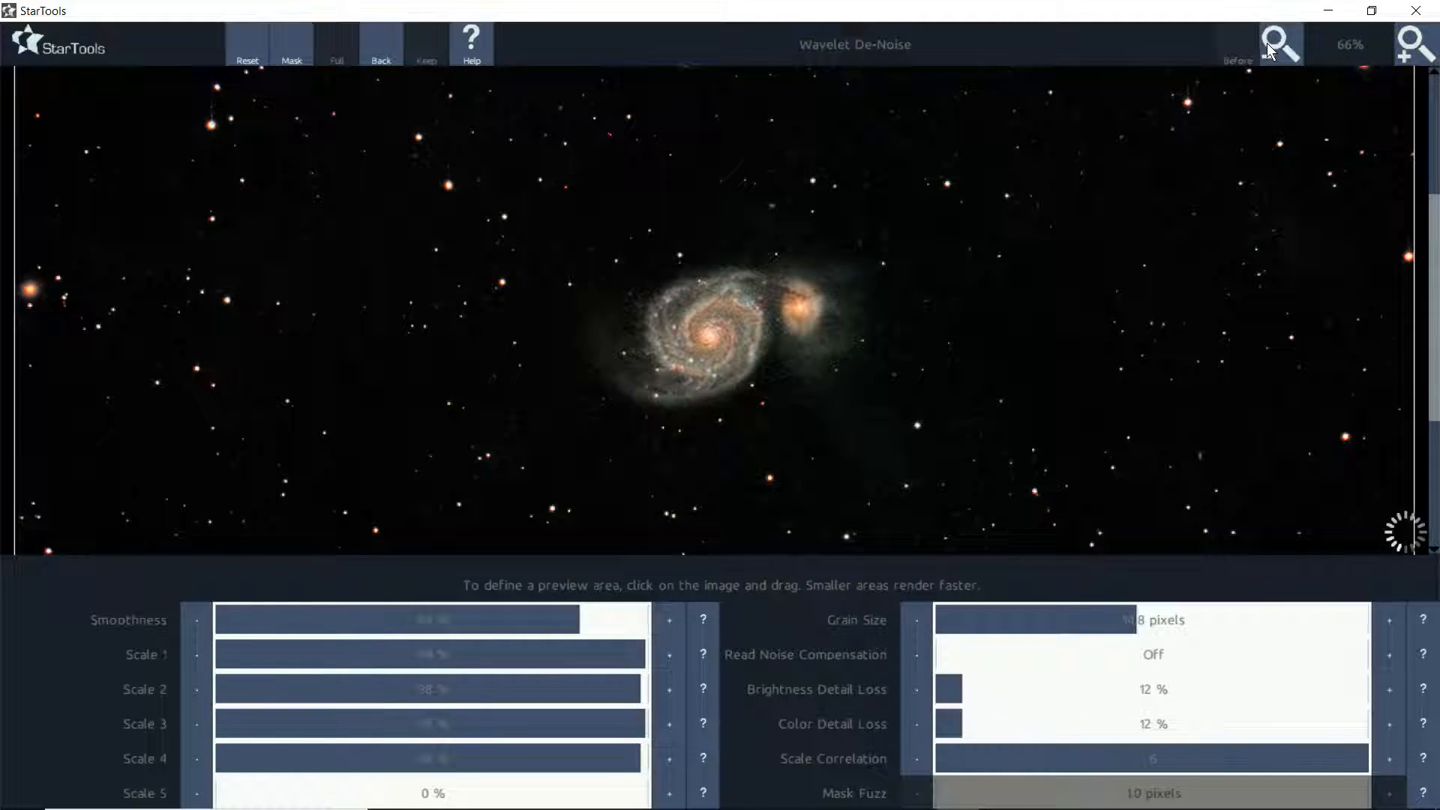
left_click(1269, 51)
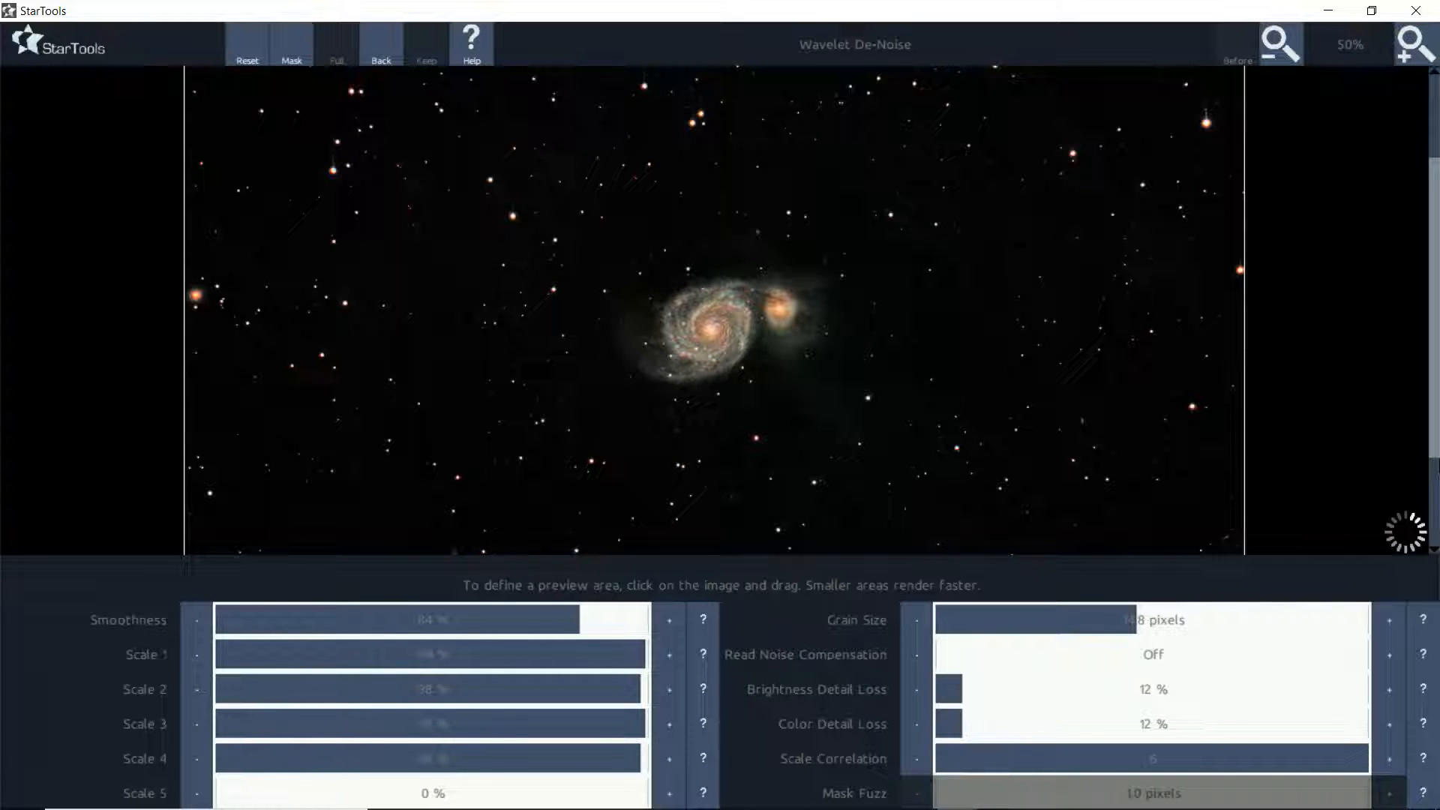
left_click(1411, 56)
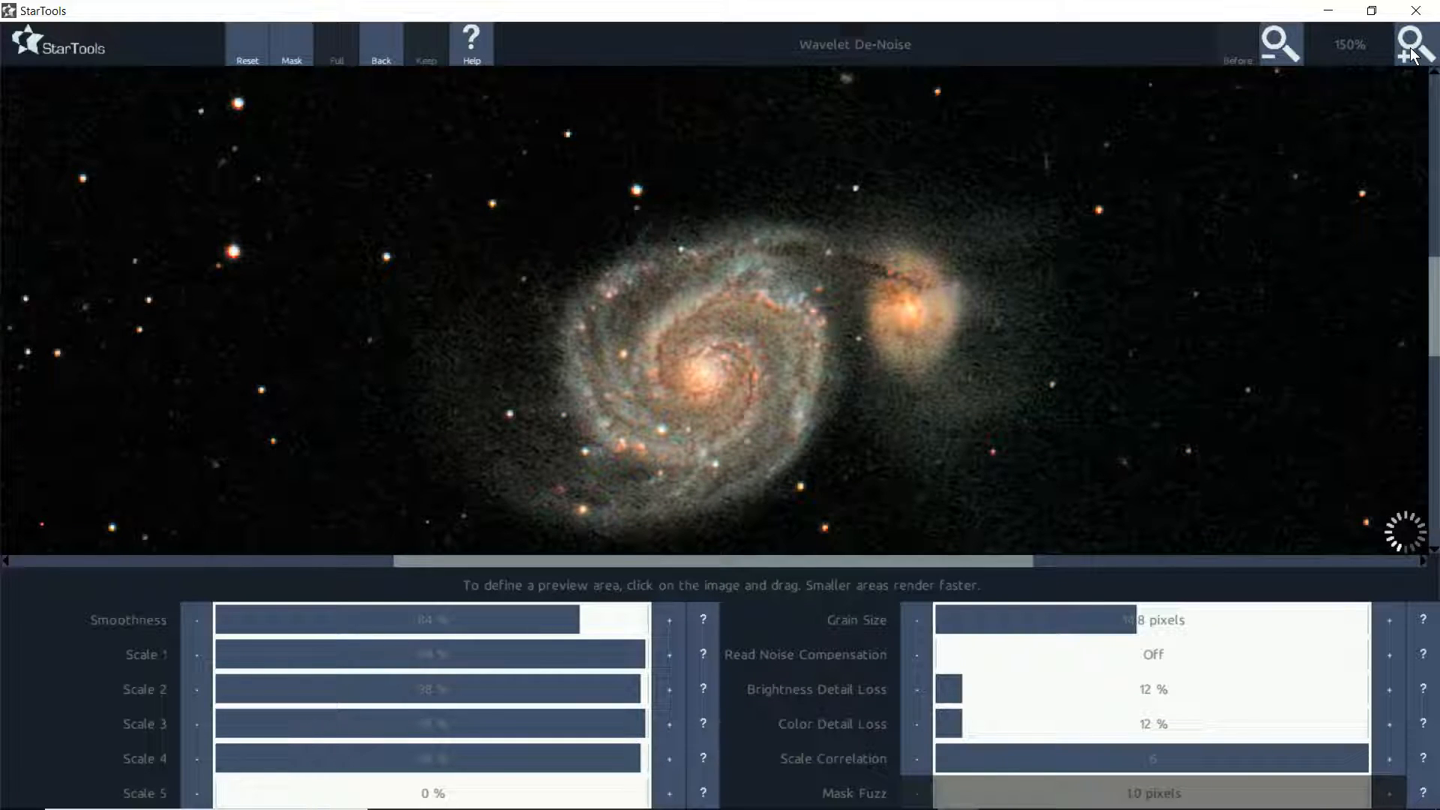
- Nudge Grain Size and Smoothness higher and set Scale 5 to about 54%
left_click(1413, 54)
left_click(1204, 620)
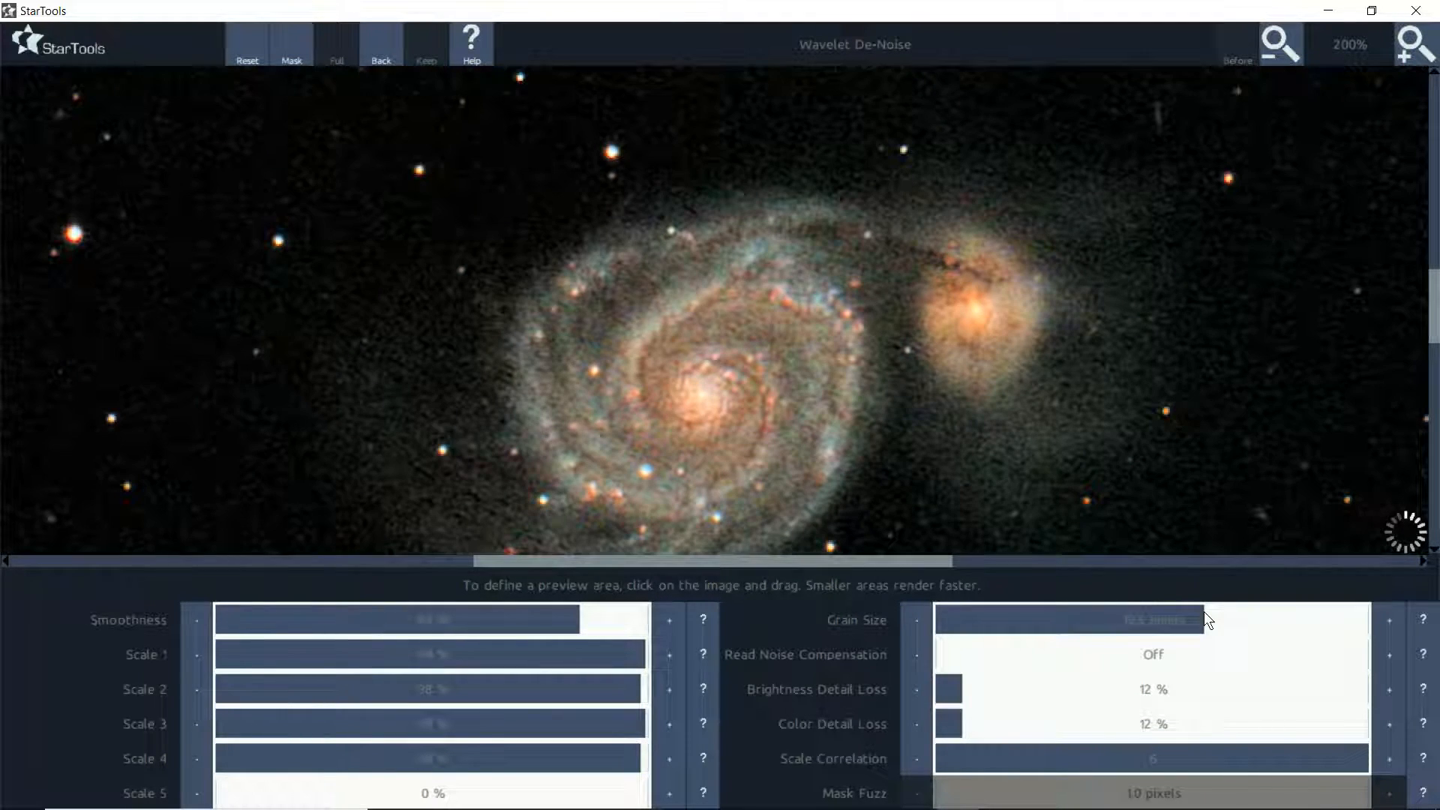
left_click(602, 616)
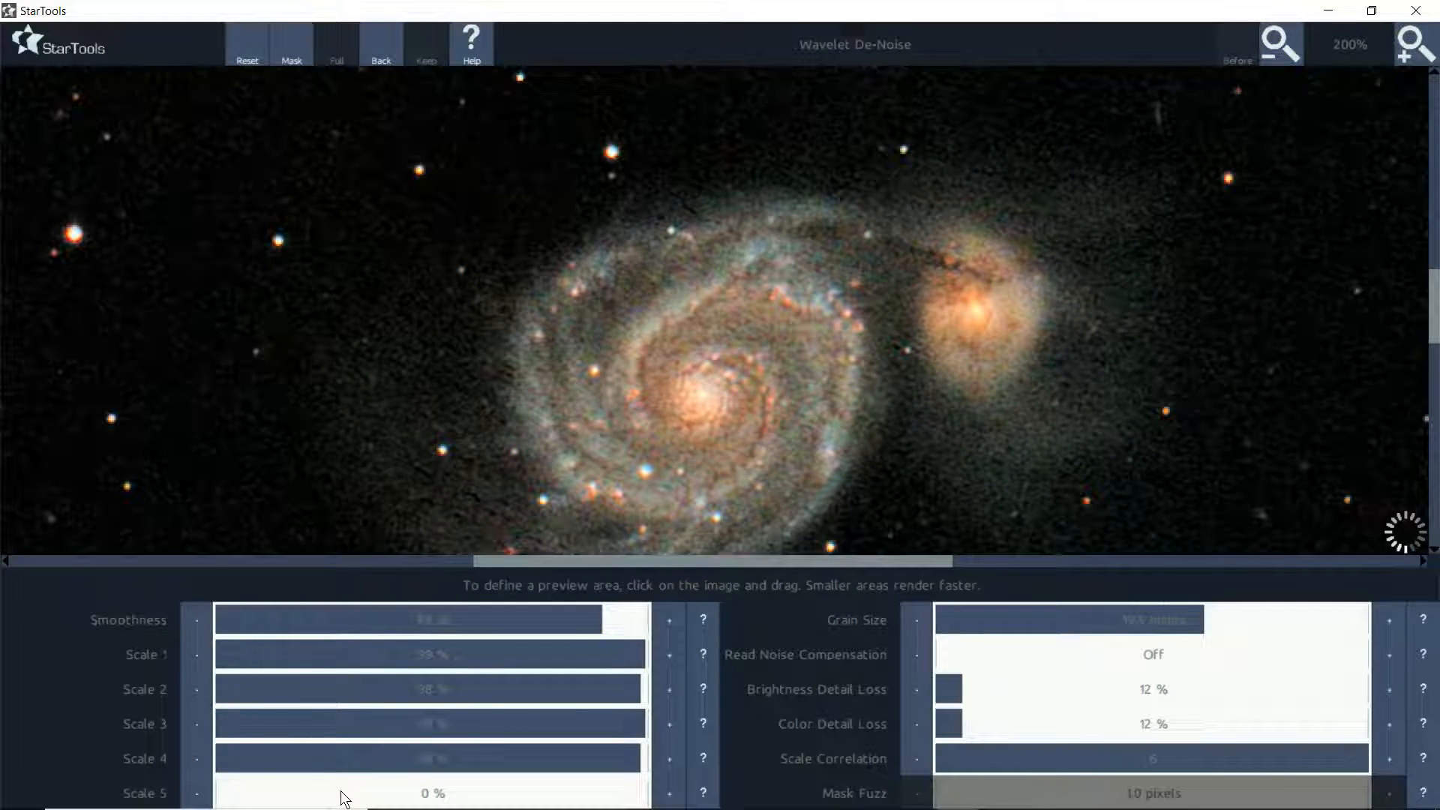
left_click(450, 796)
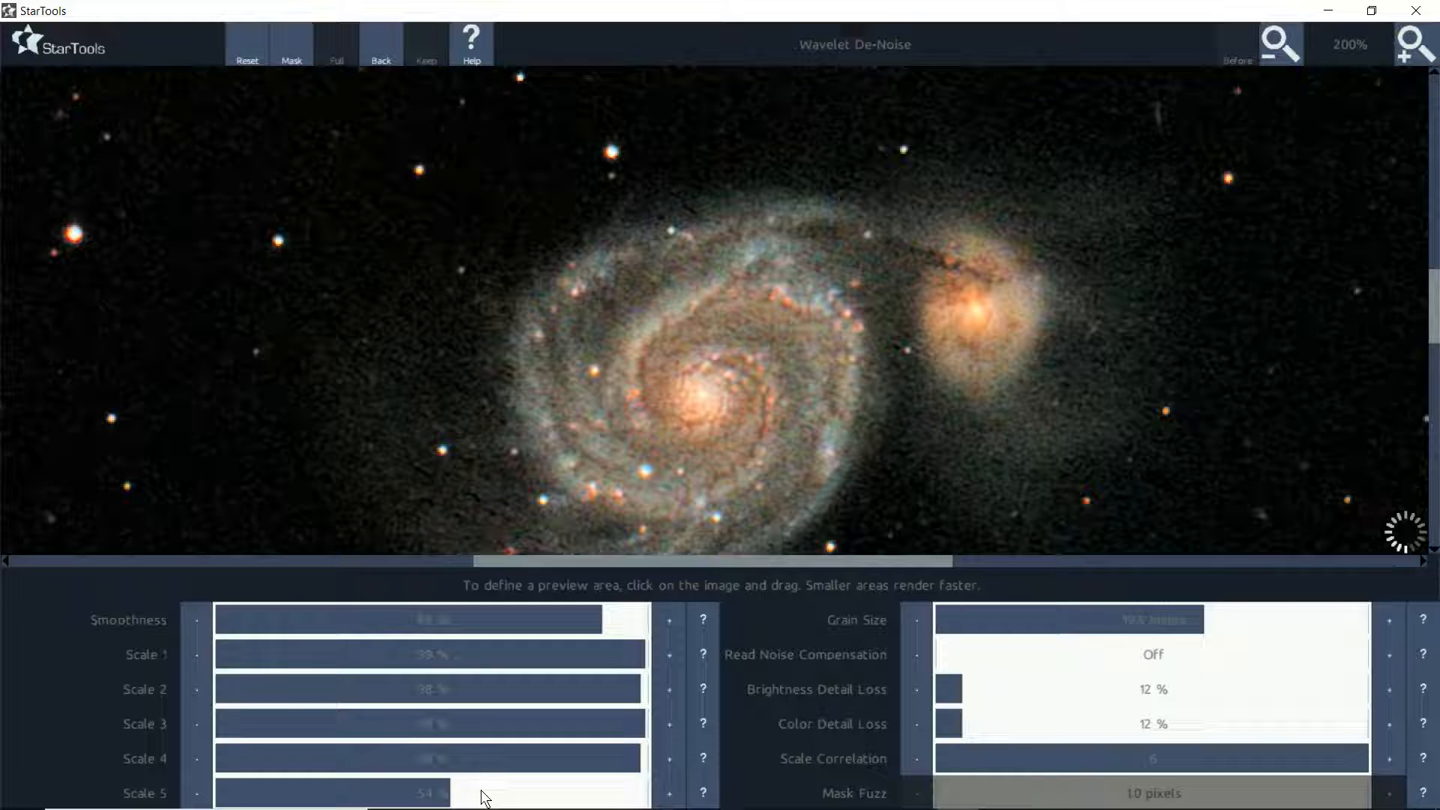
- Zoom between the whole field and the galaxy pair to judge the de-noise result
left_click(1275, 42)
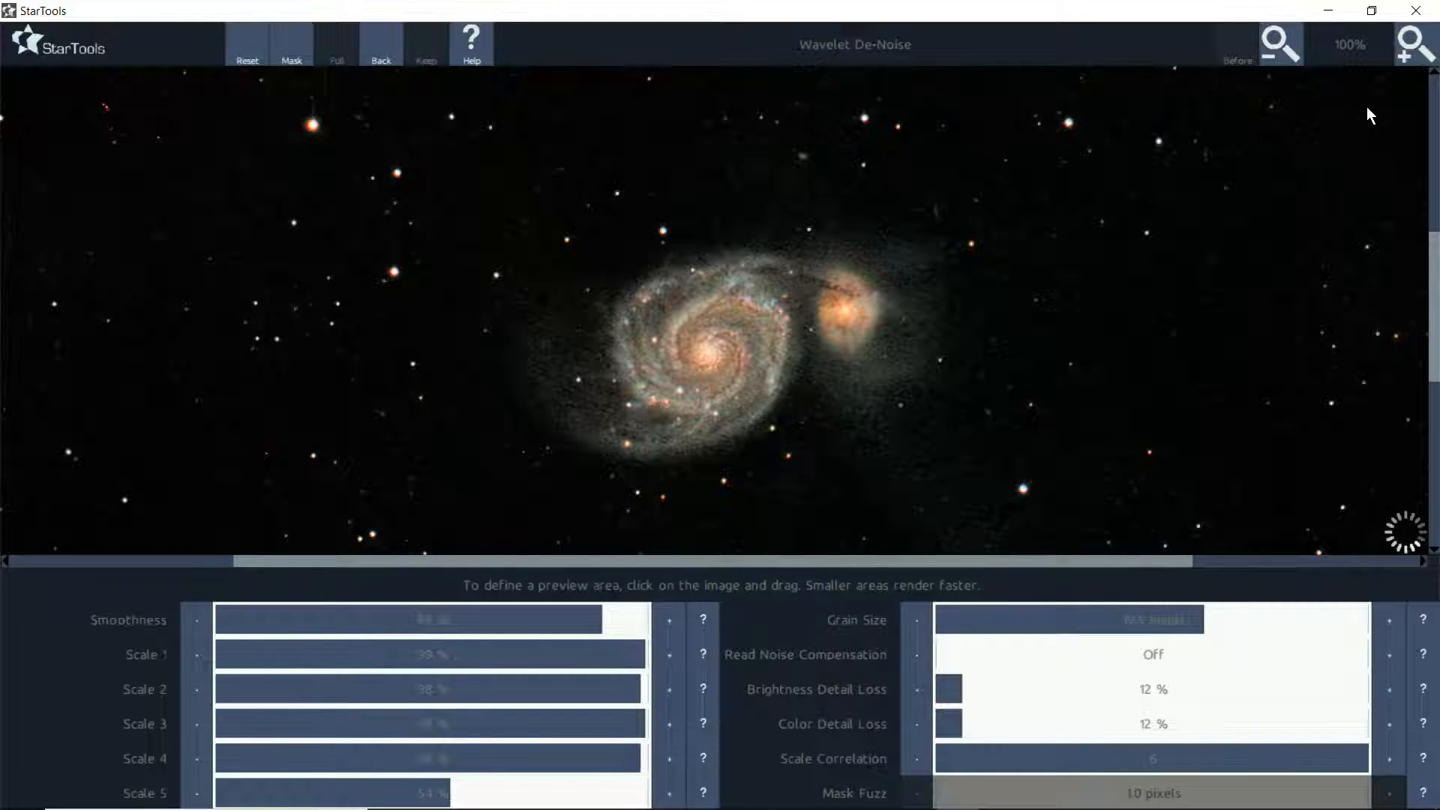
left_click(1277, 39)
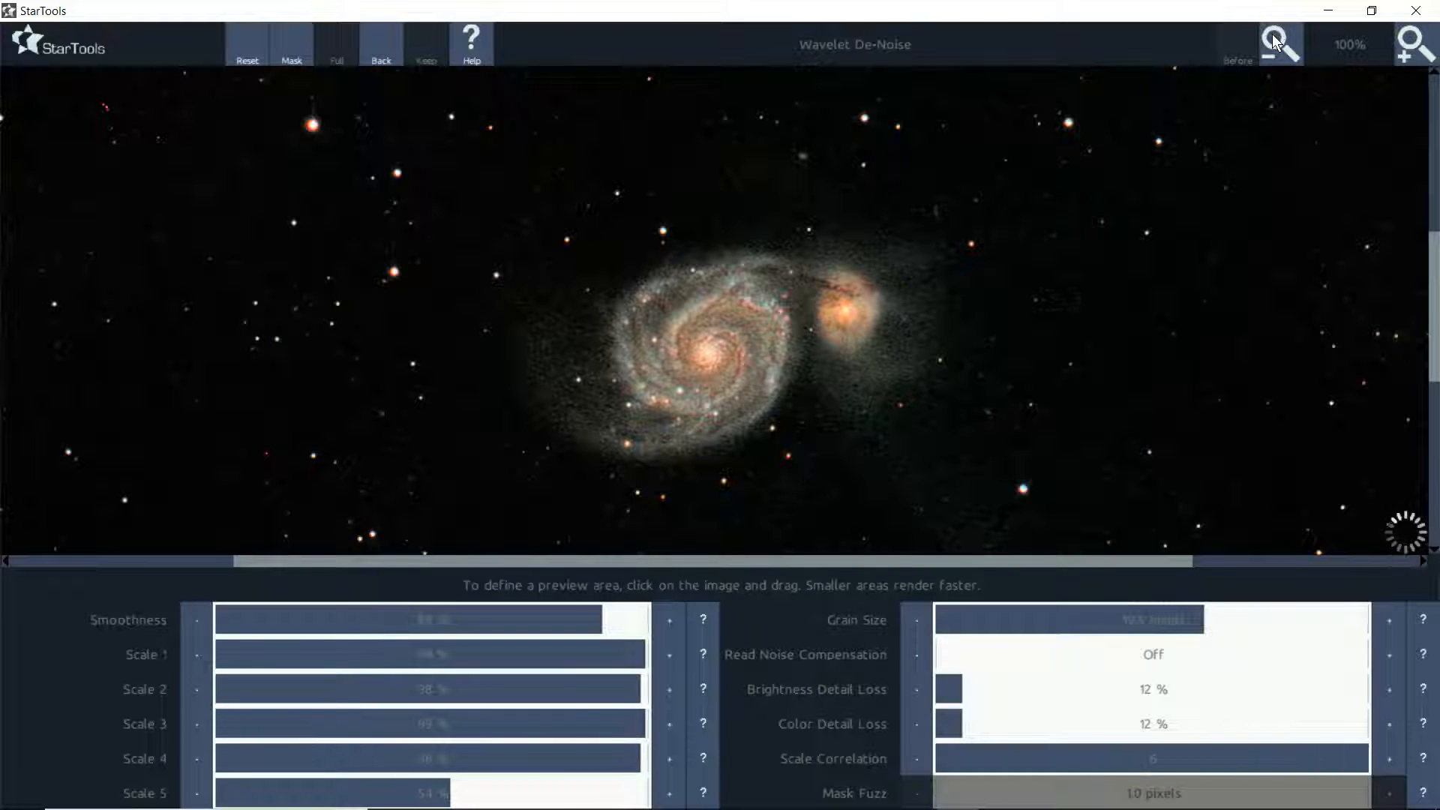
left_click(1403, 45)
left_click(1402, 45)
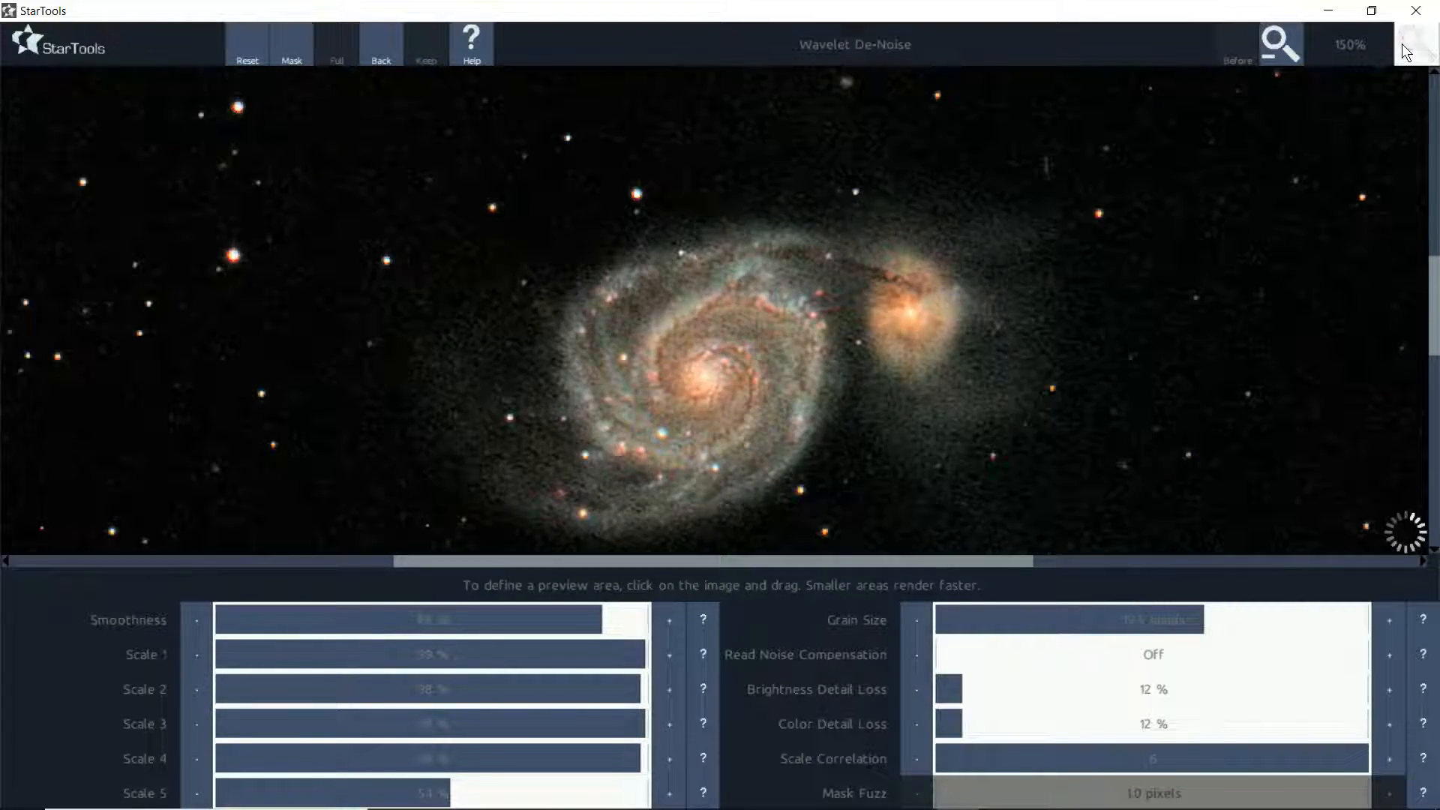
left_click(1402, 44)
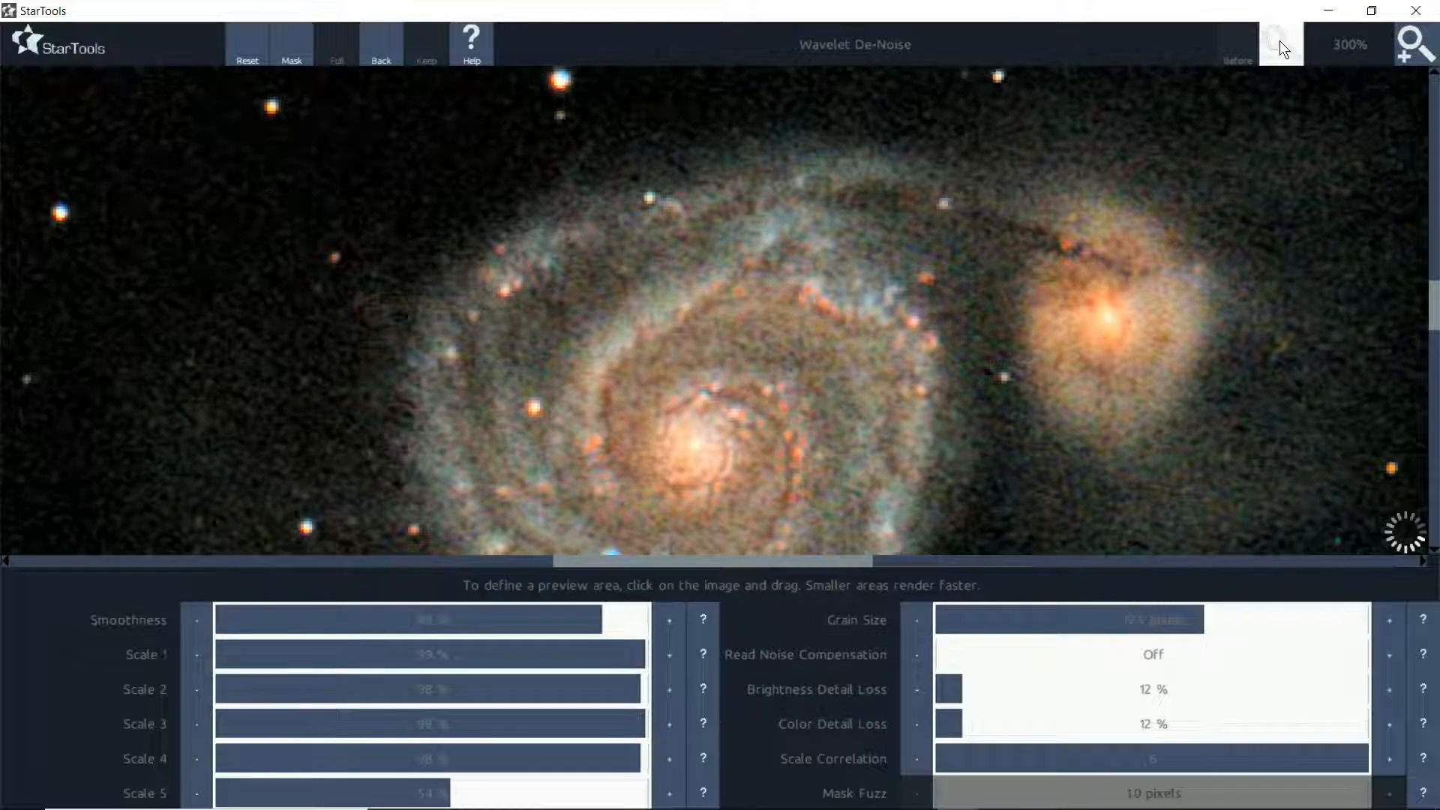
left_click(1279, 41)
left_click(1279, 41)
left_click(1279, 41)
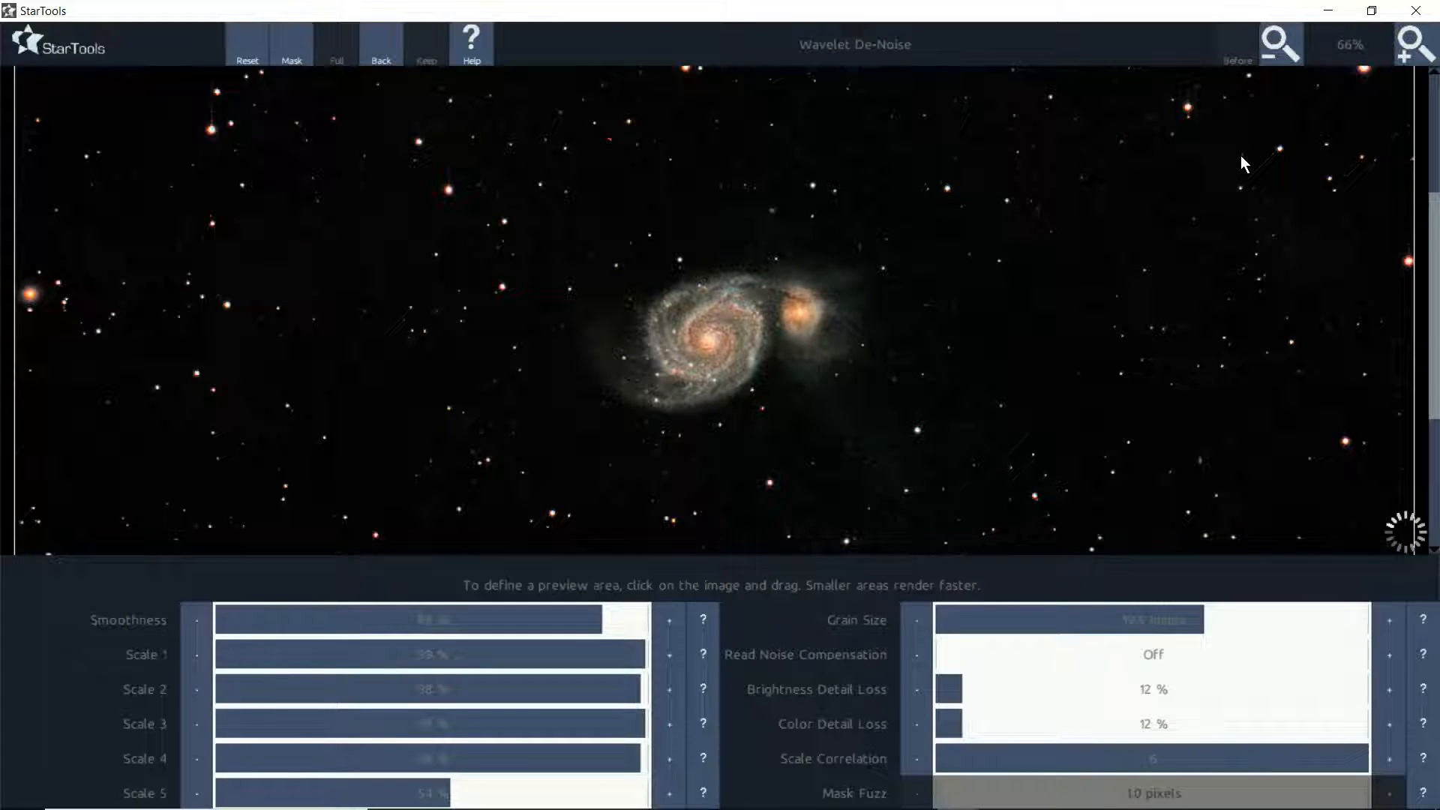
left_click(1275, 42)
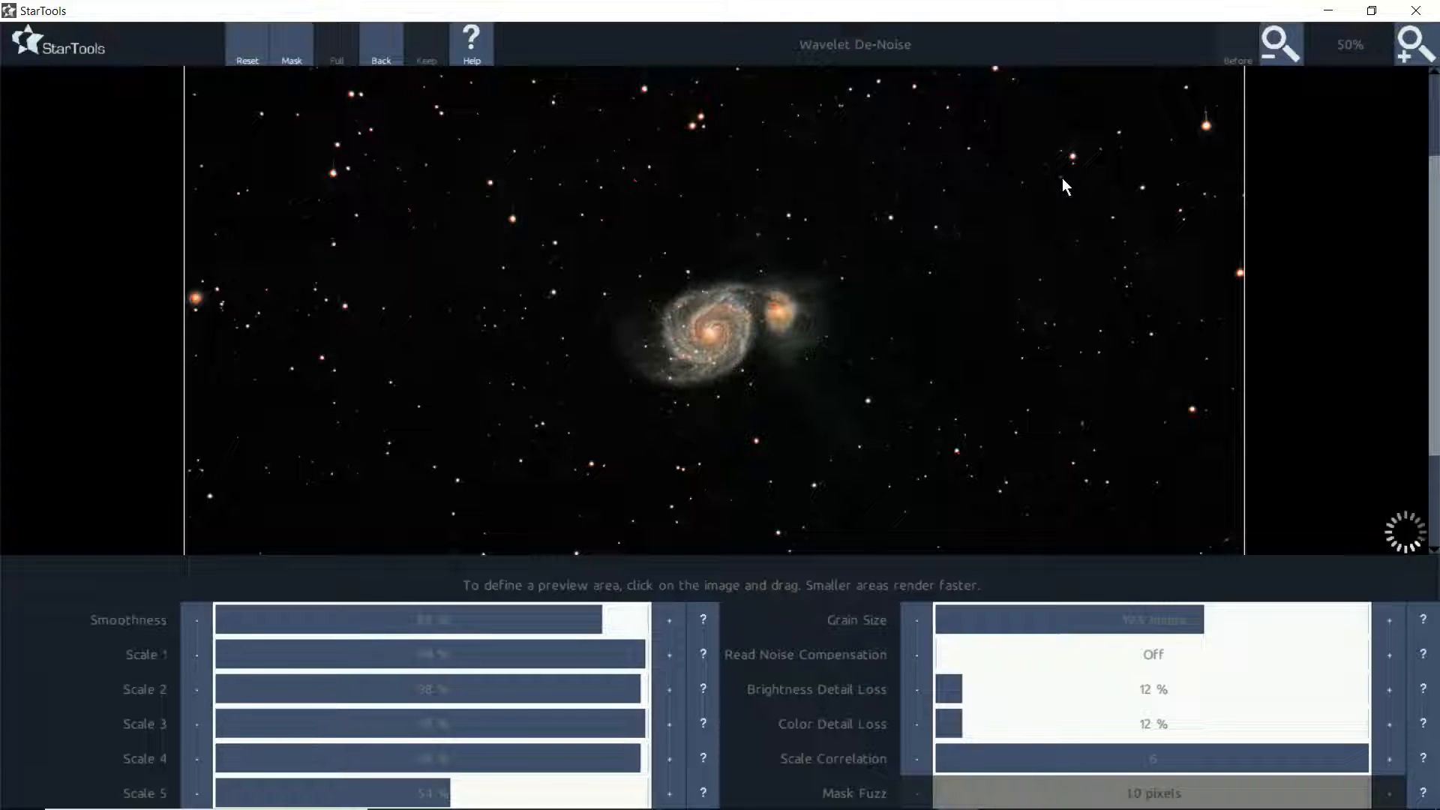
left_click(1415, 43)
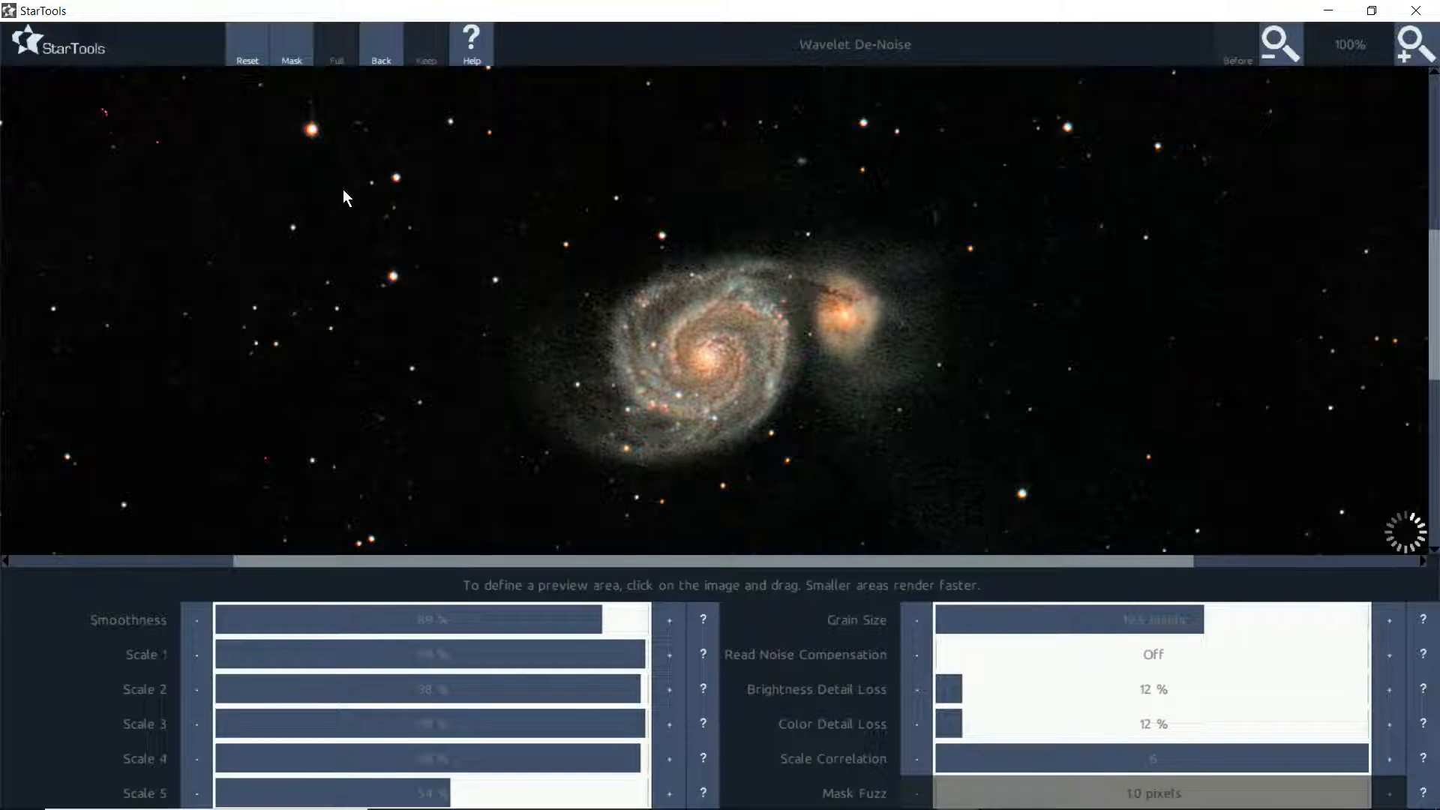
left_click(1265, 39)
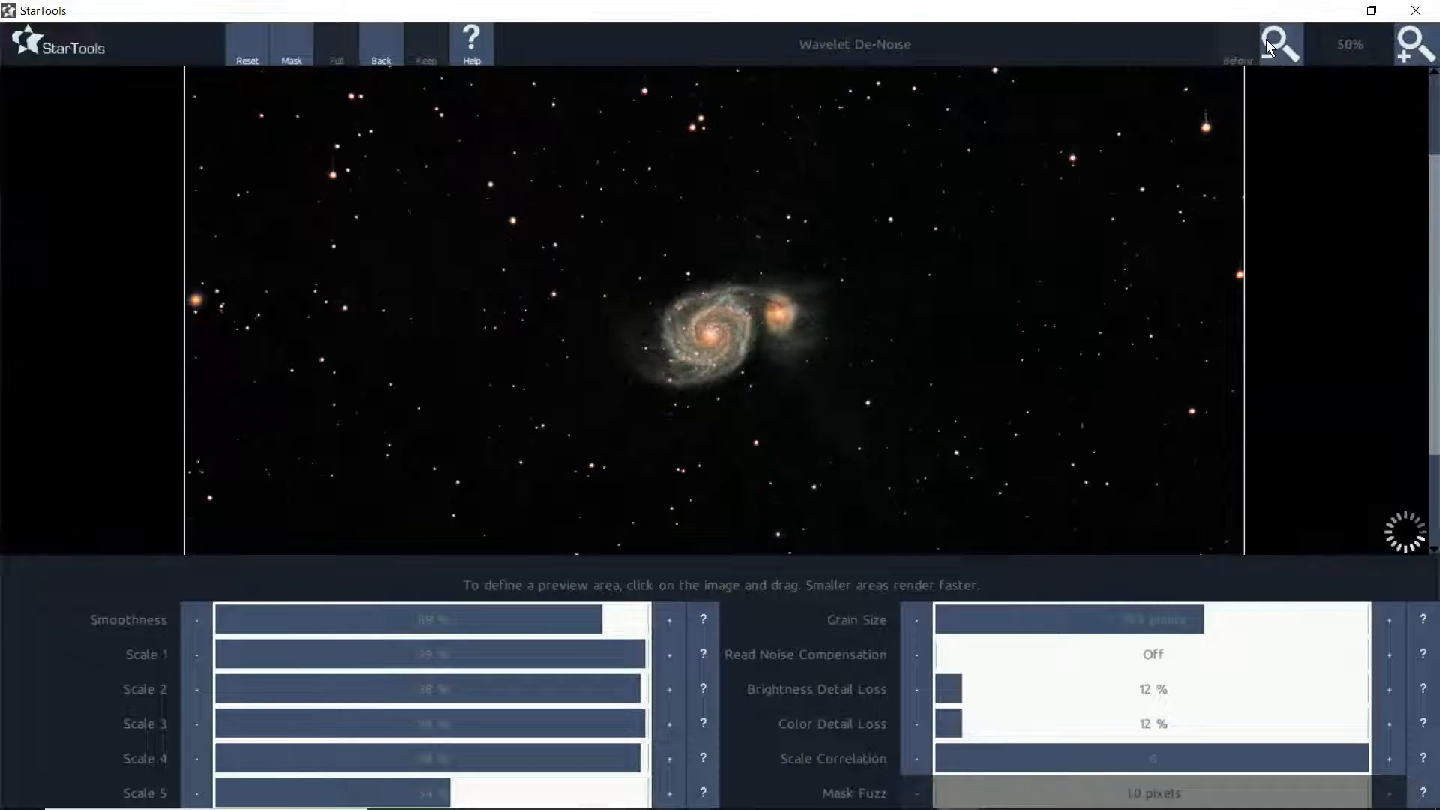
left_click(1266, 38)
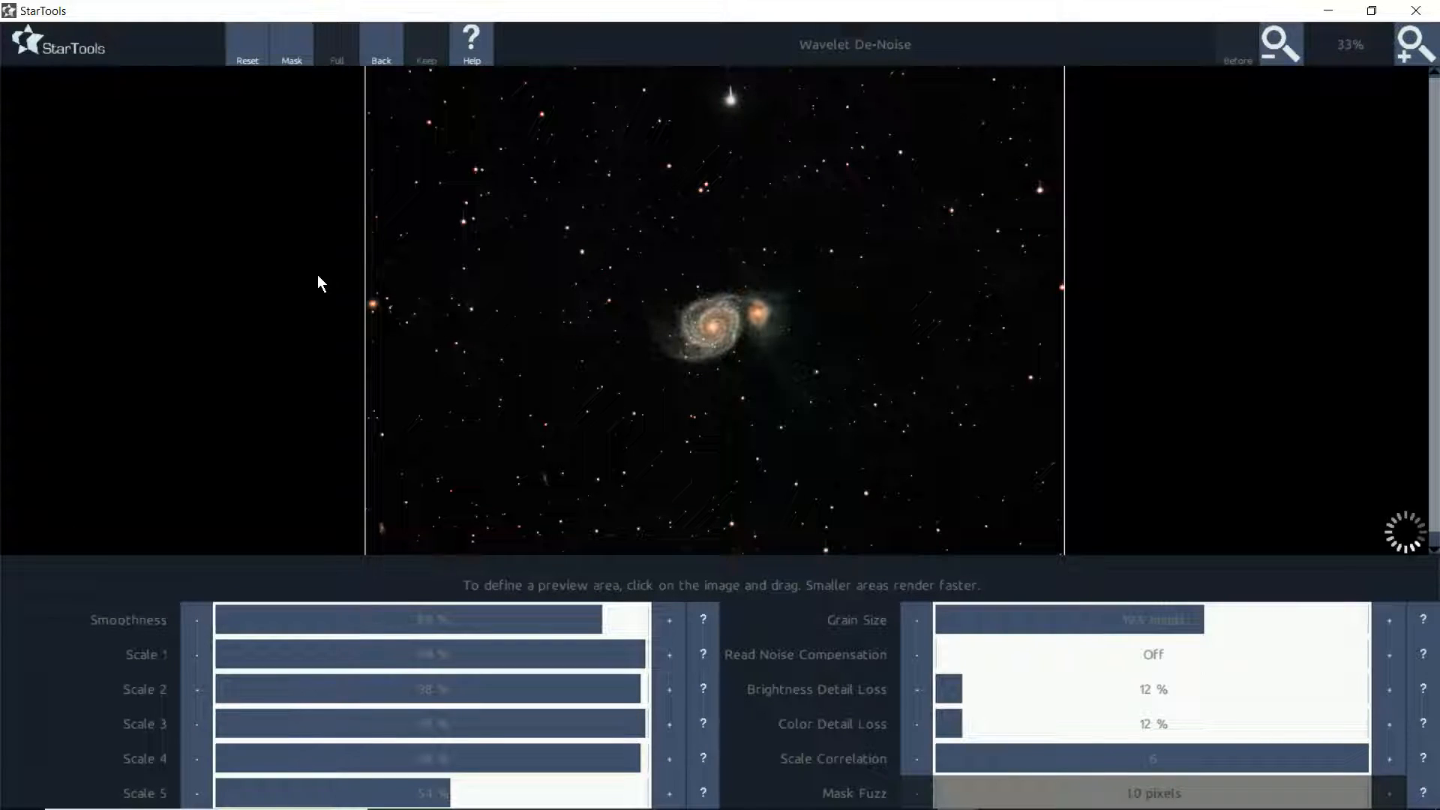
left_click(1409, 54)
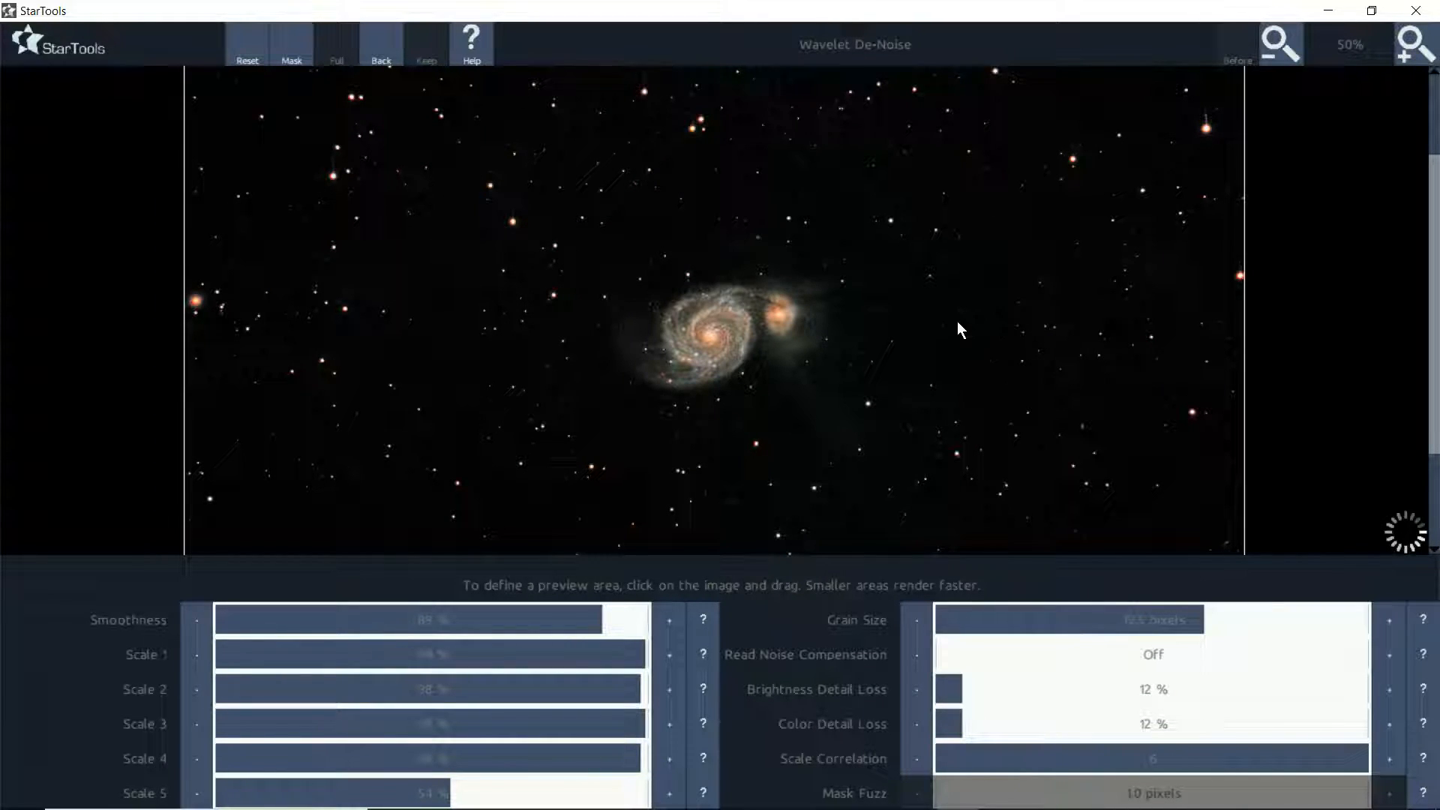
left_click(1279, 46)
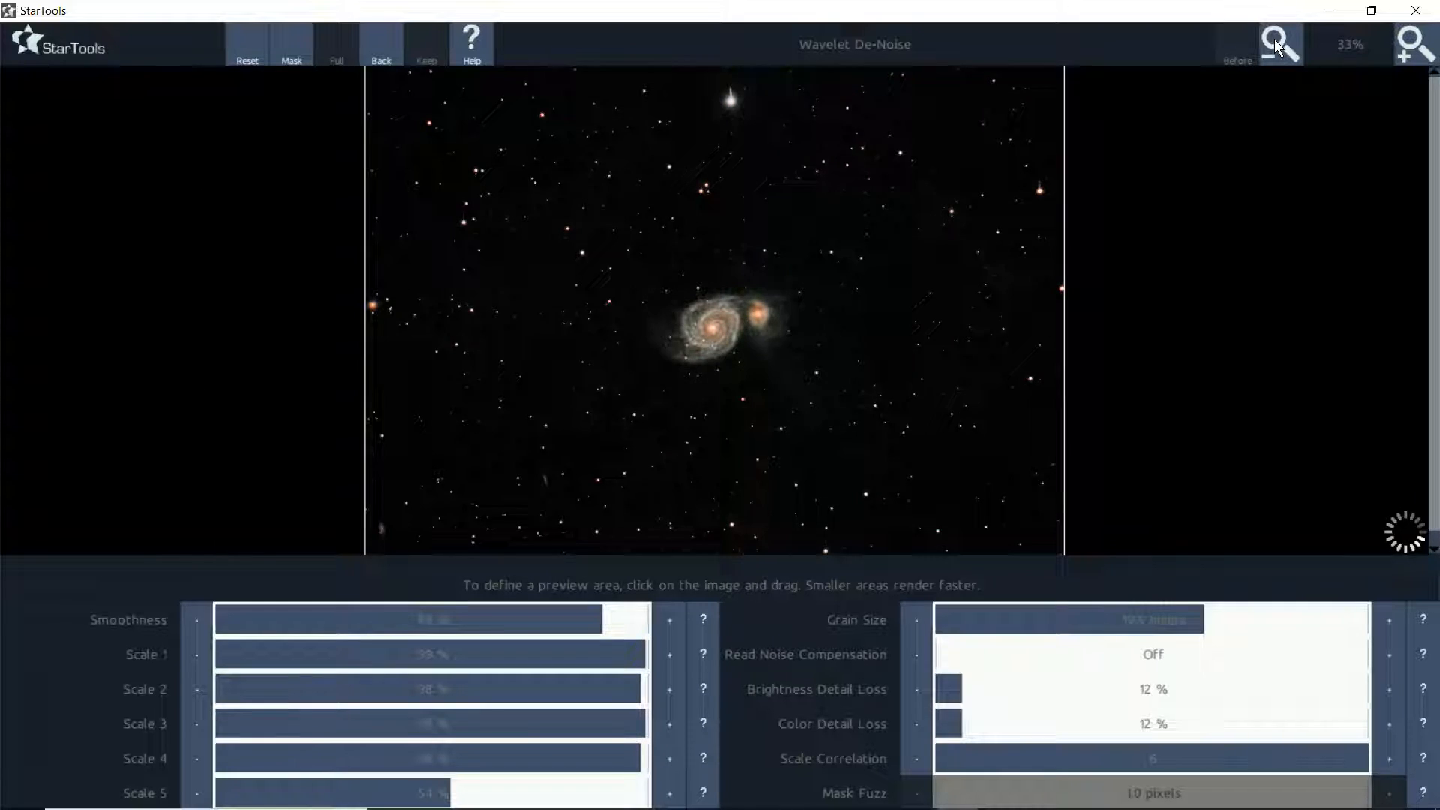
left_click(1278, 47)
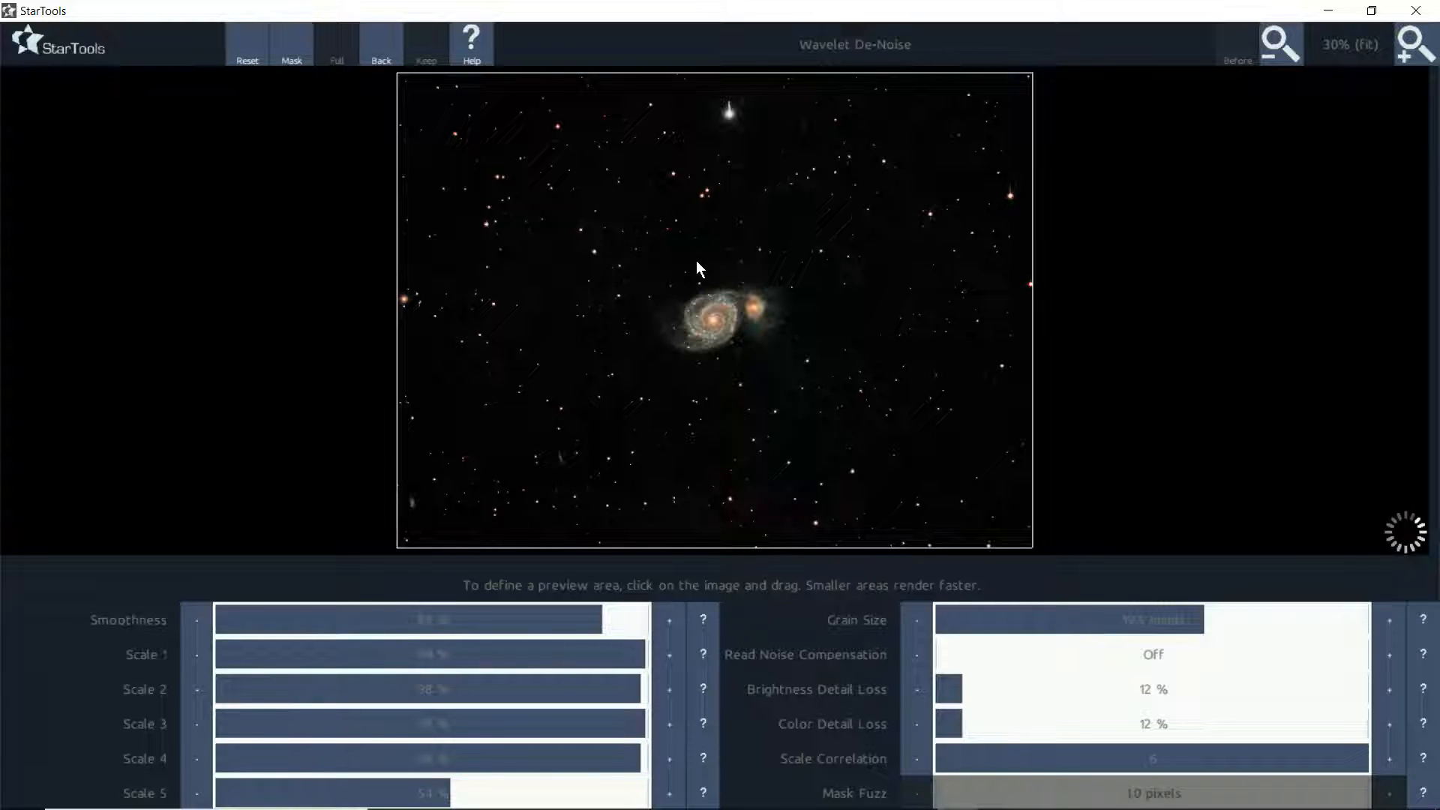
left_click(1415, 44)
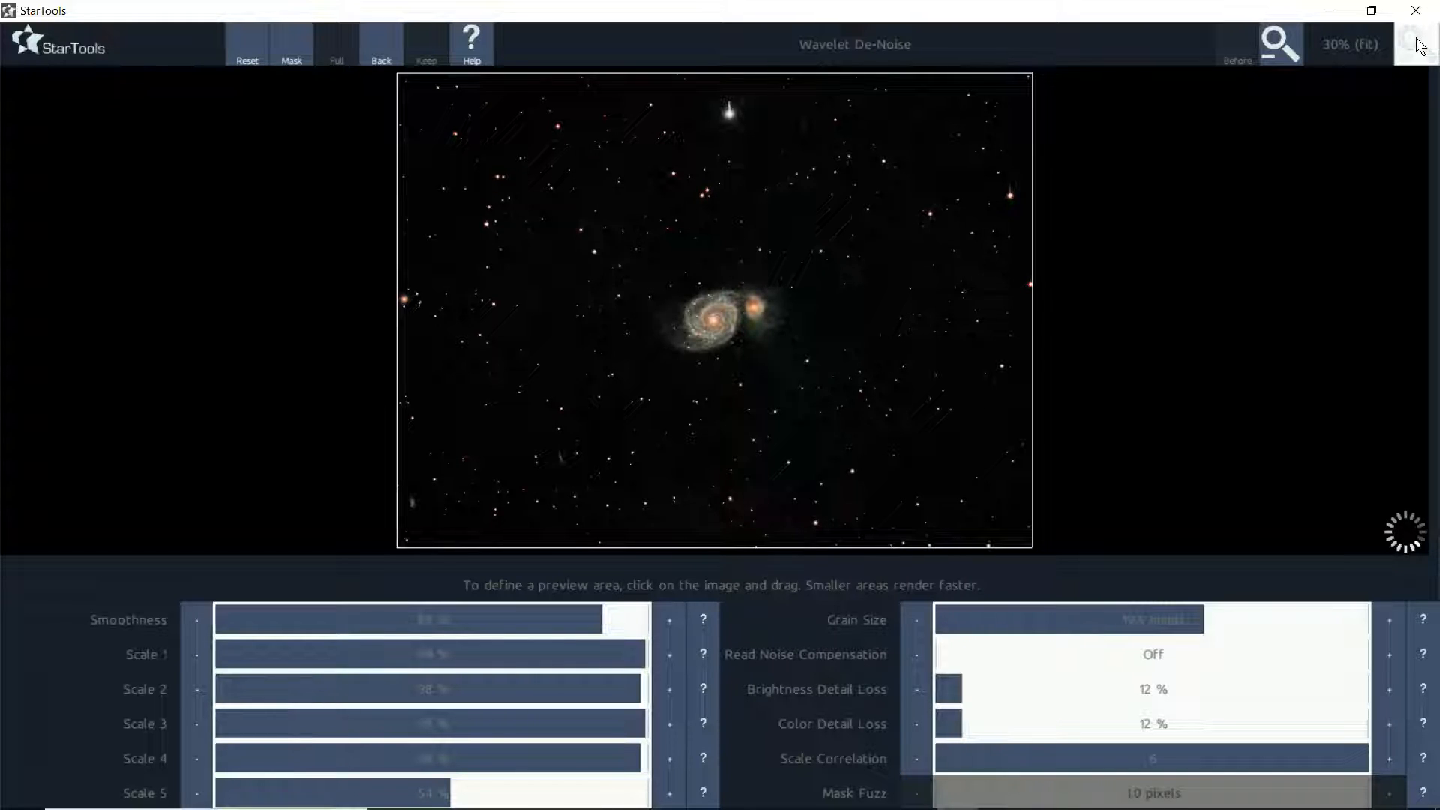
- Inspect the galaxies at 200% and compare against the image without de-noising
left_click(1416, 44)
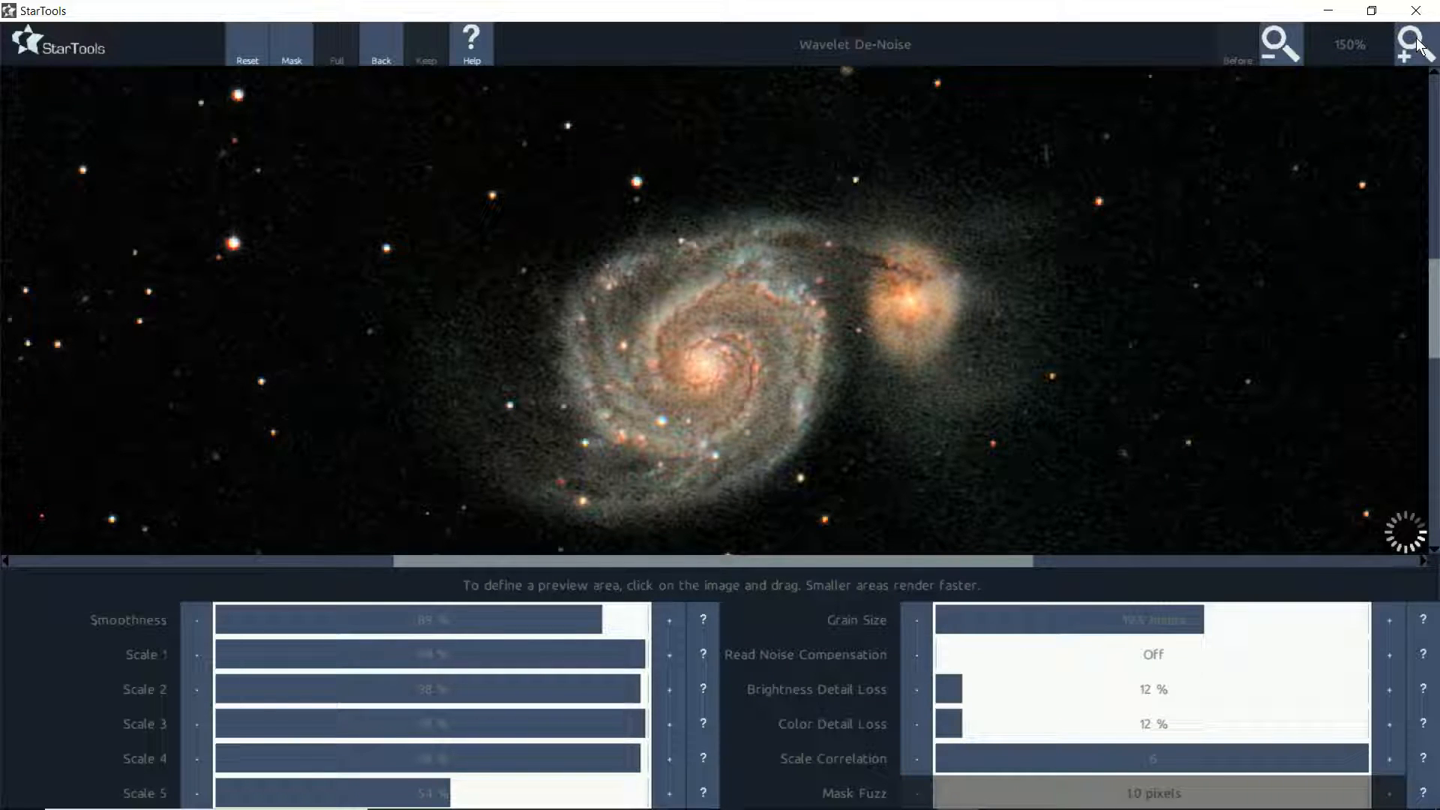
left_click(1279, 48)
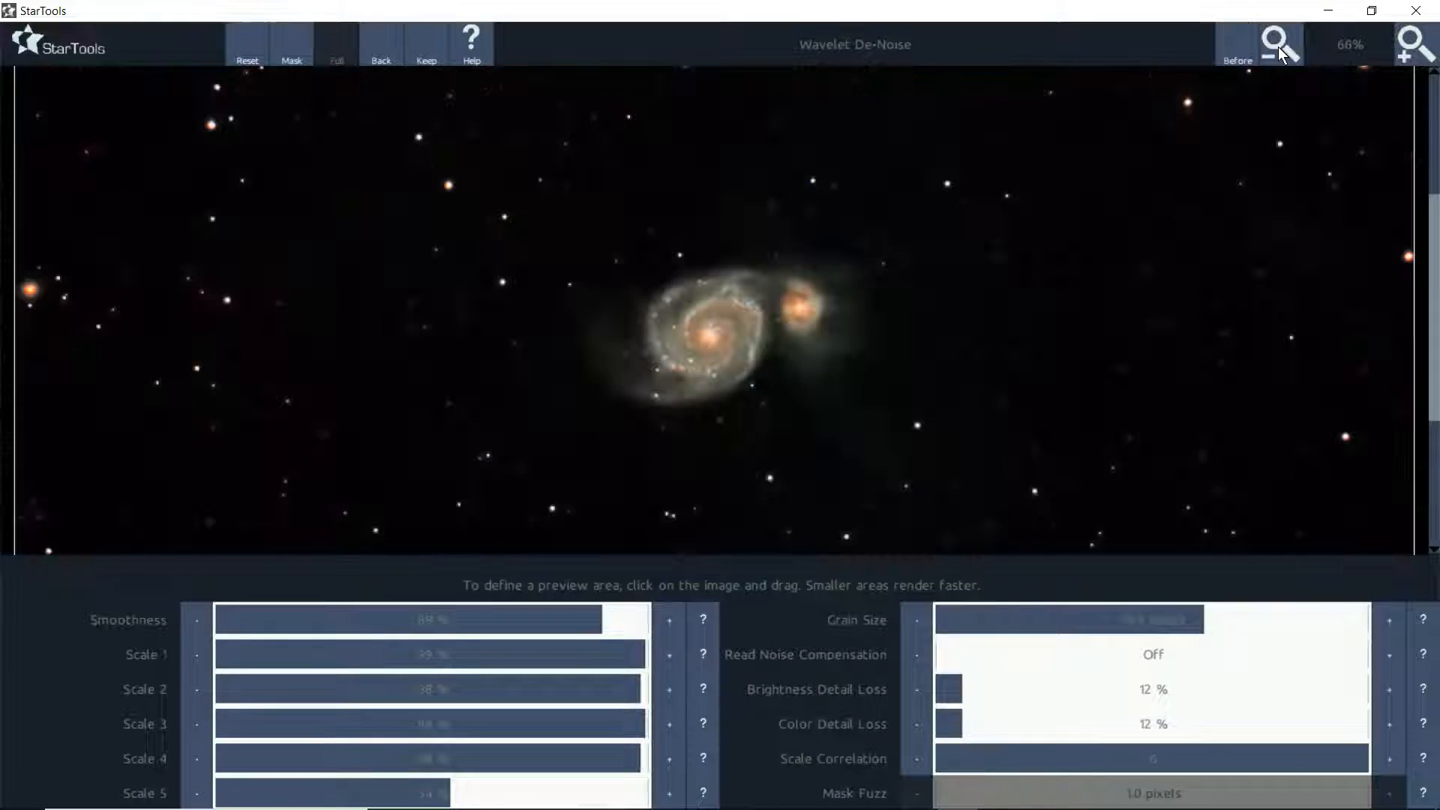
left_click(1404, 48)
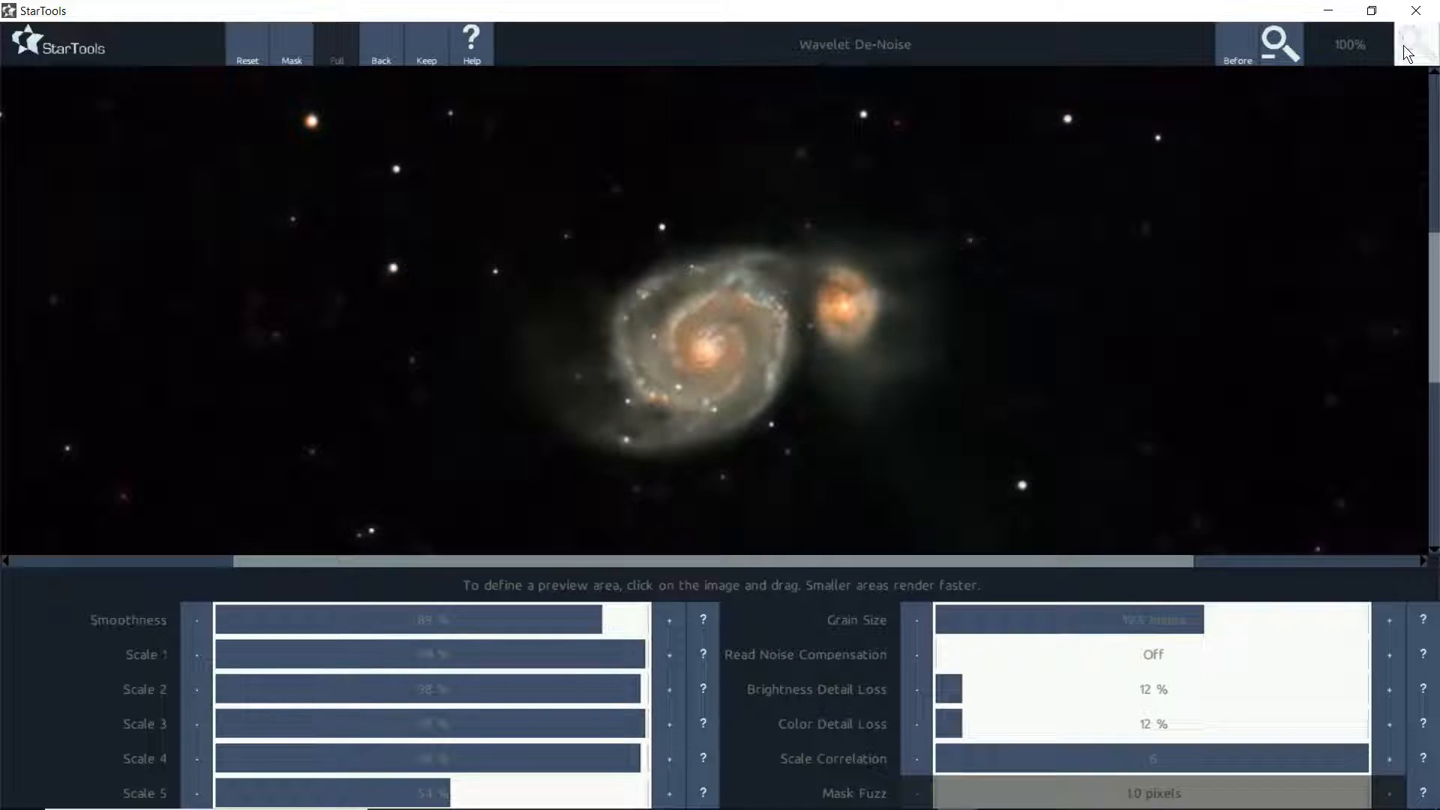
left_click(1402, 45)
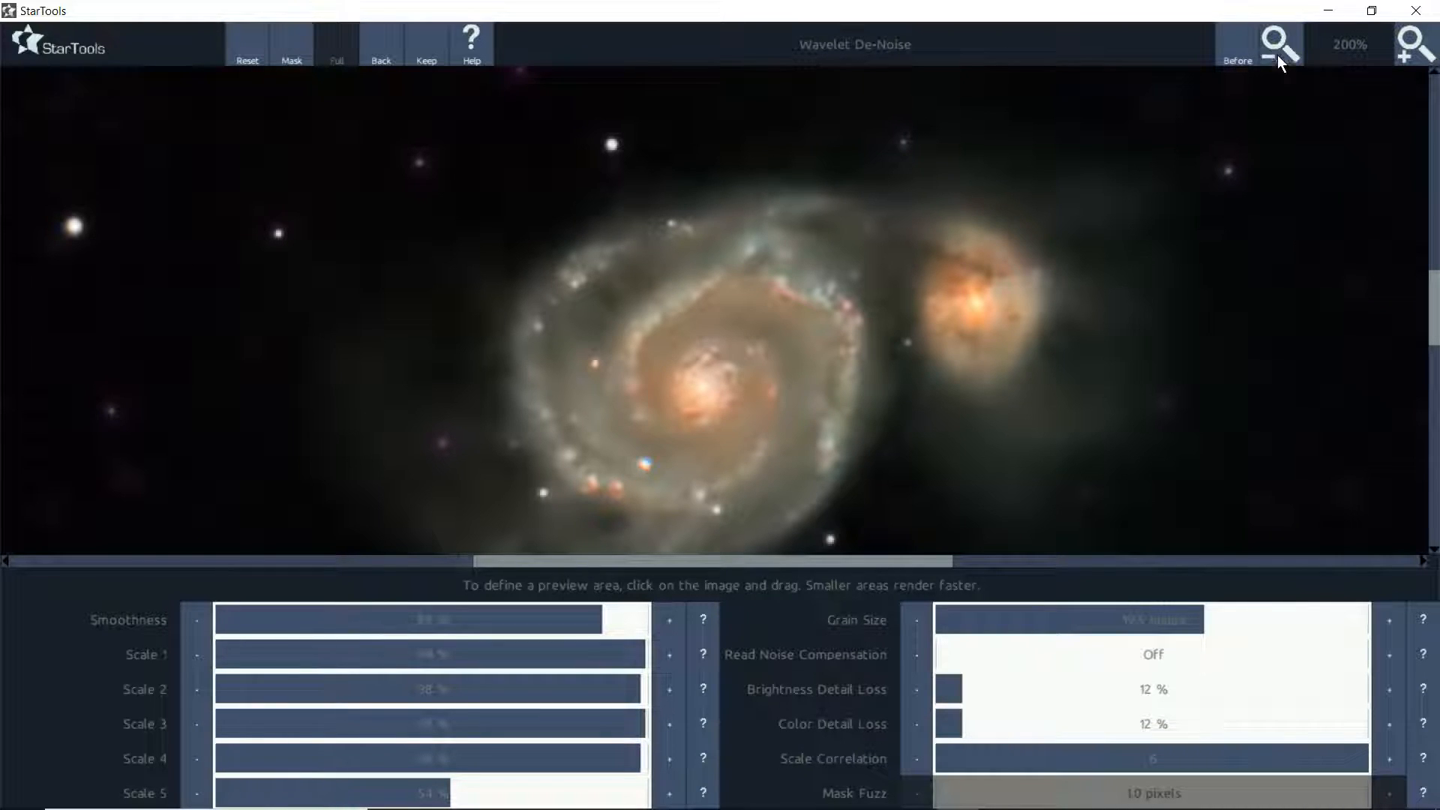
left_click(1227, 59)
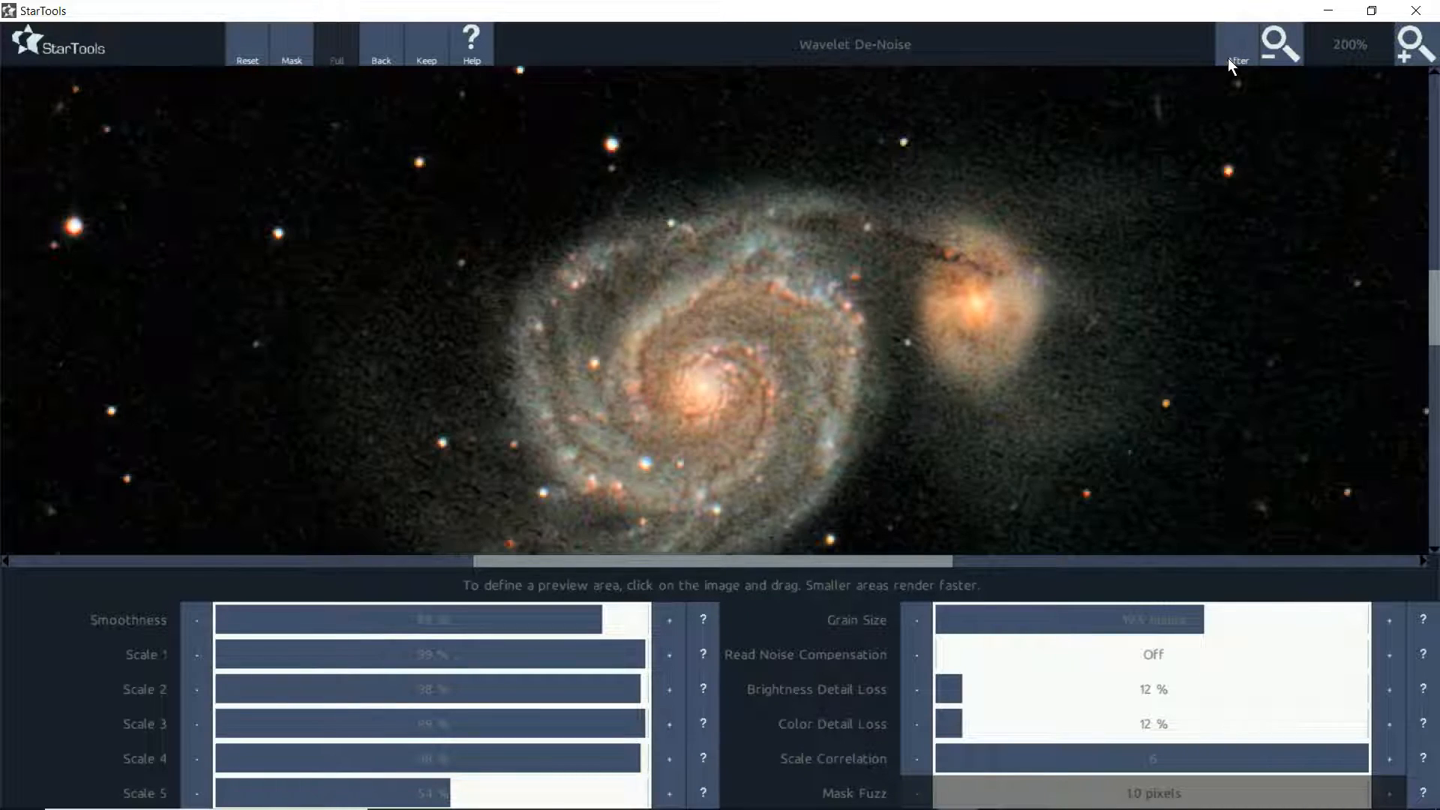
left_click(1271, 45)
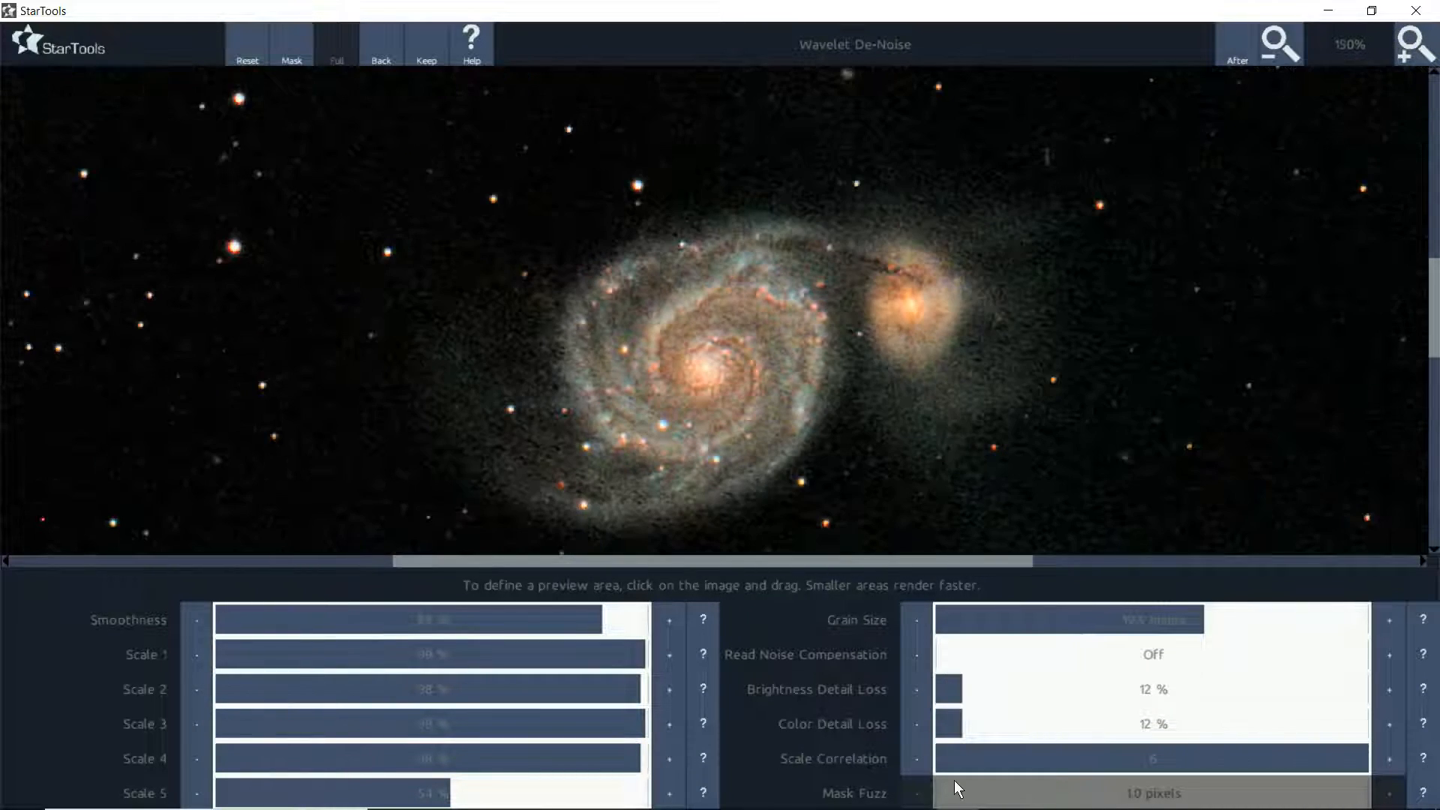
- Set Scale 5 to 0% and Scale 1 to 98%, then recheck the galaxies at 150%
left_click(219, 799)
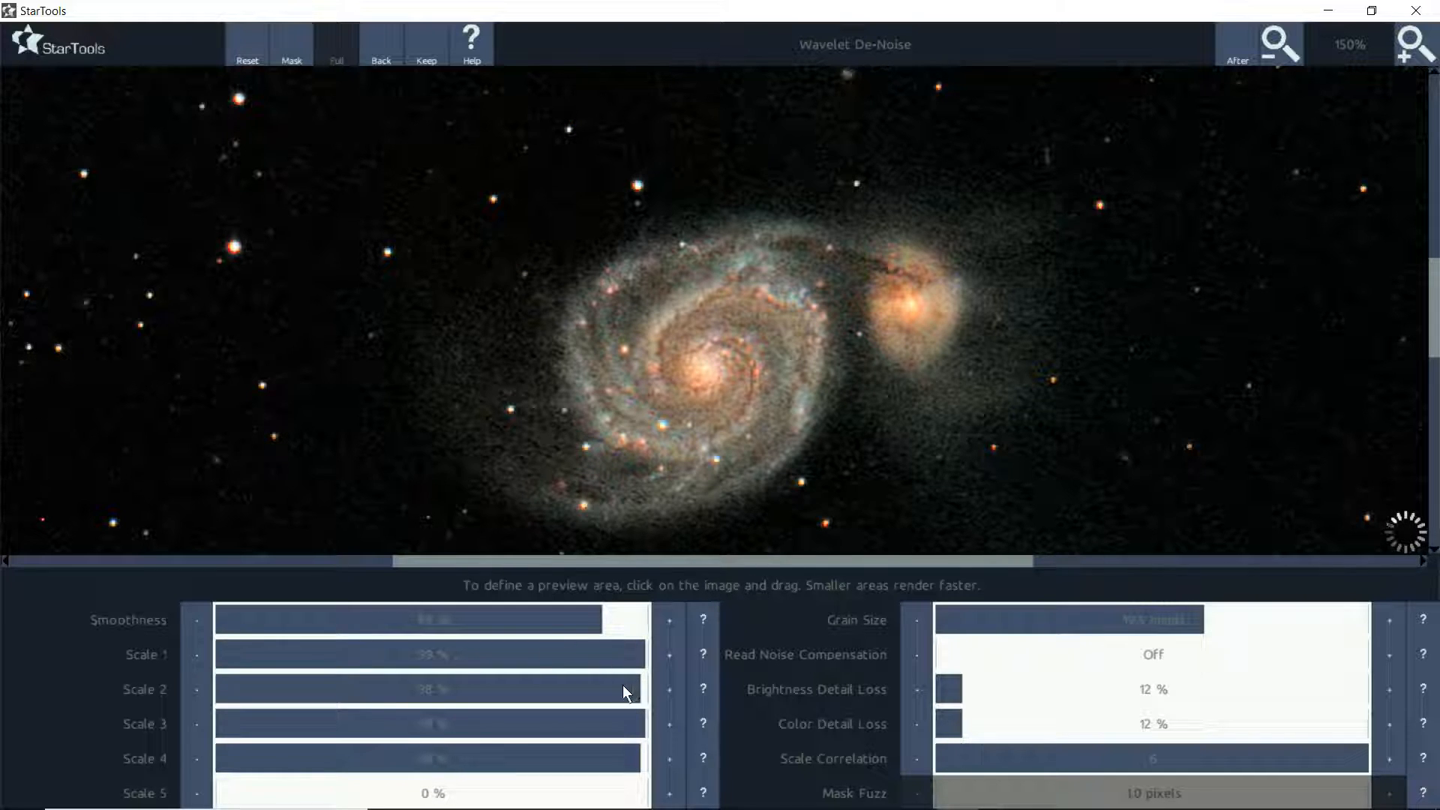
left_click(639, 654)
left_click(1275, 28)
left_click(1271, 32)
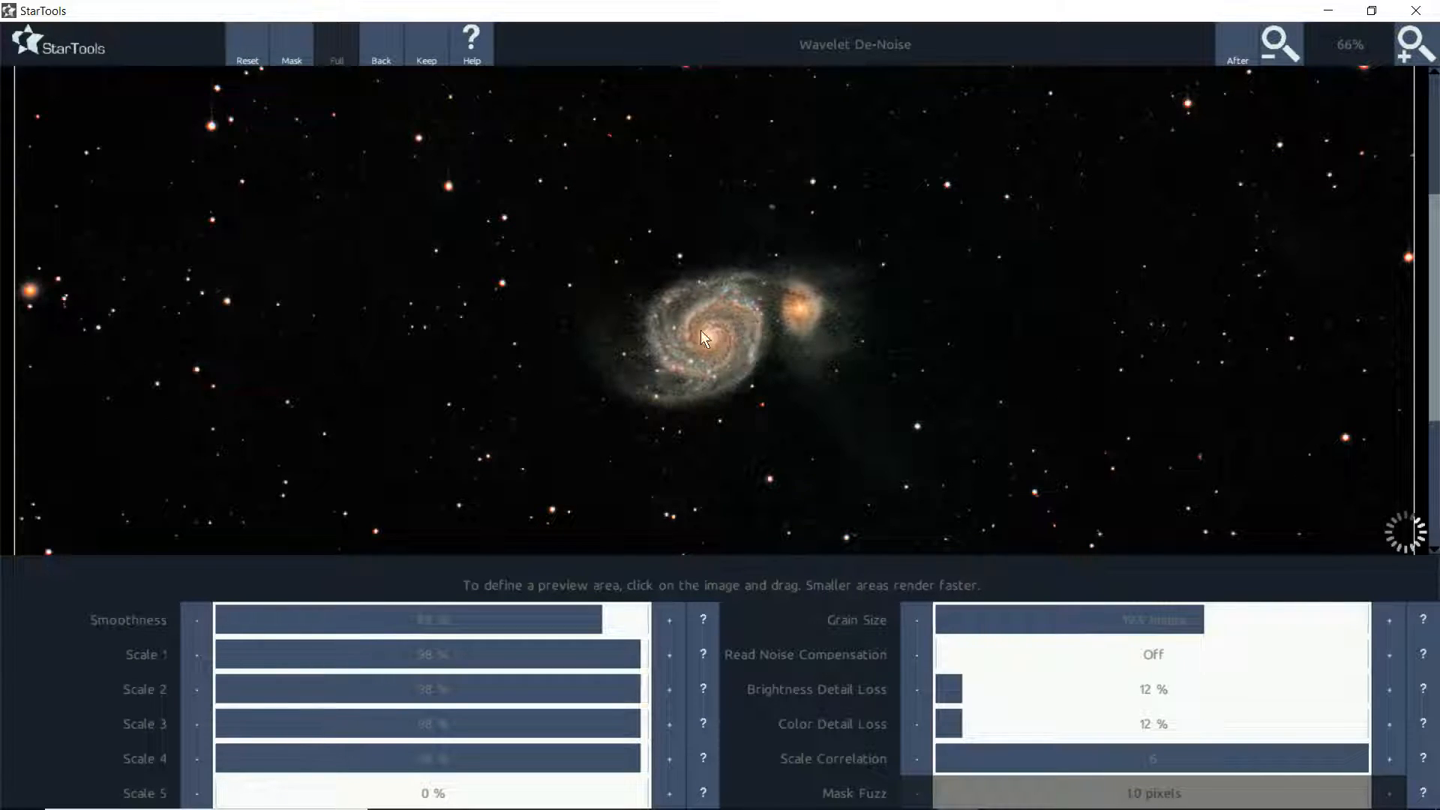
left_click(1411, 43)
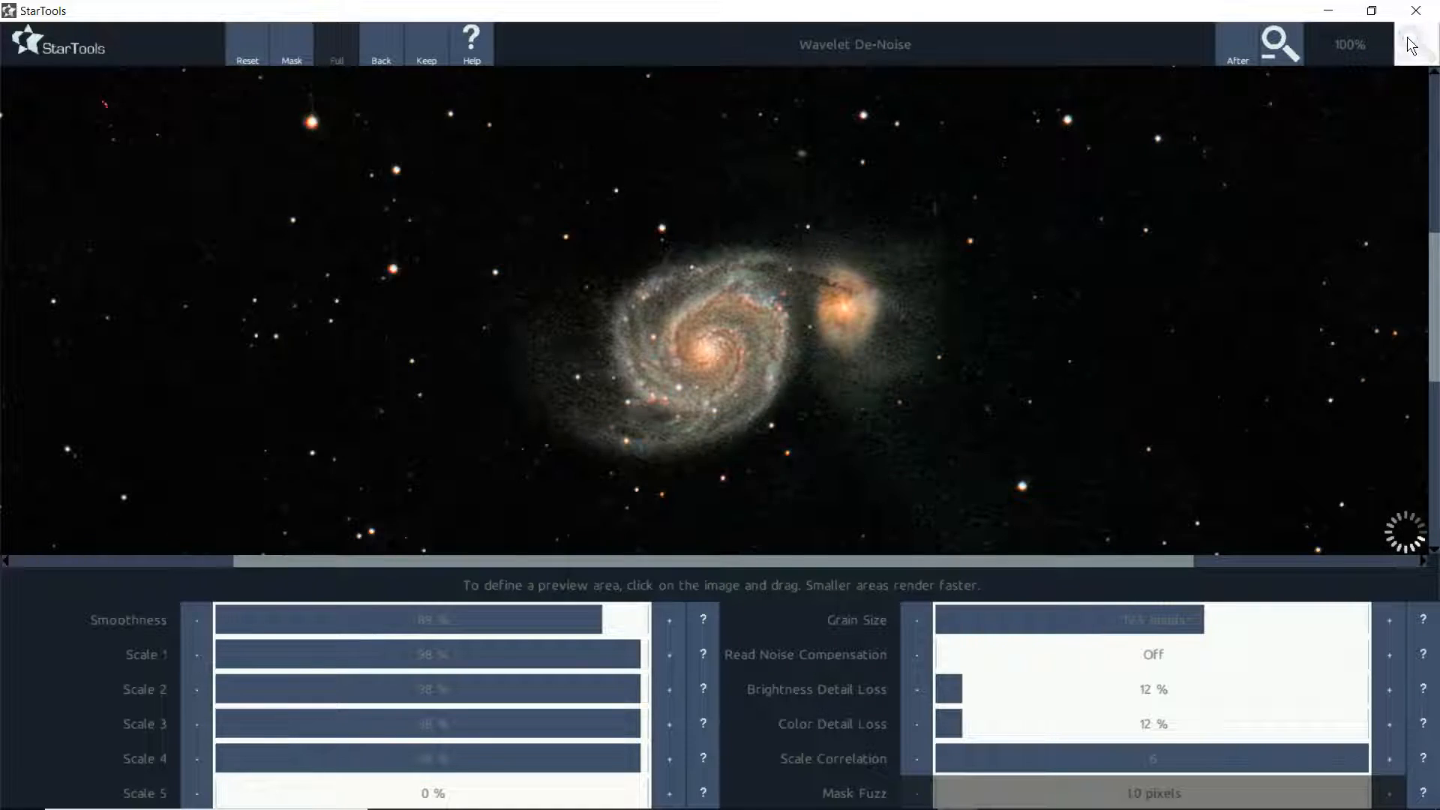
left_click(1411, 44)
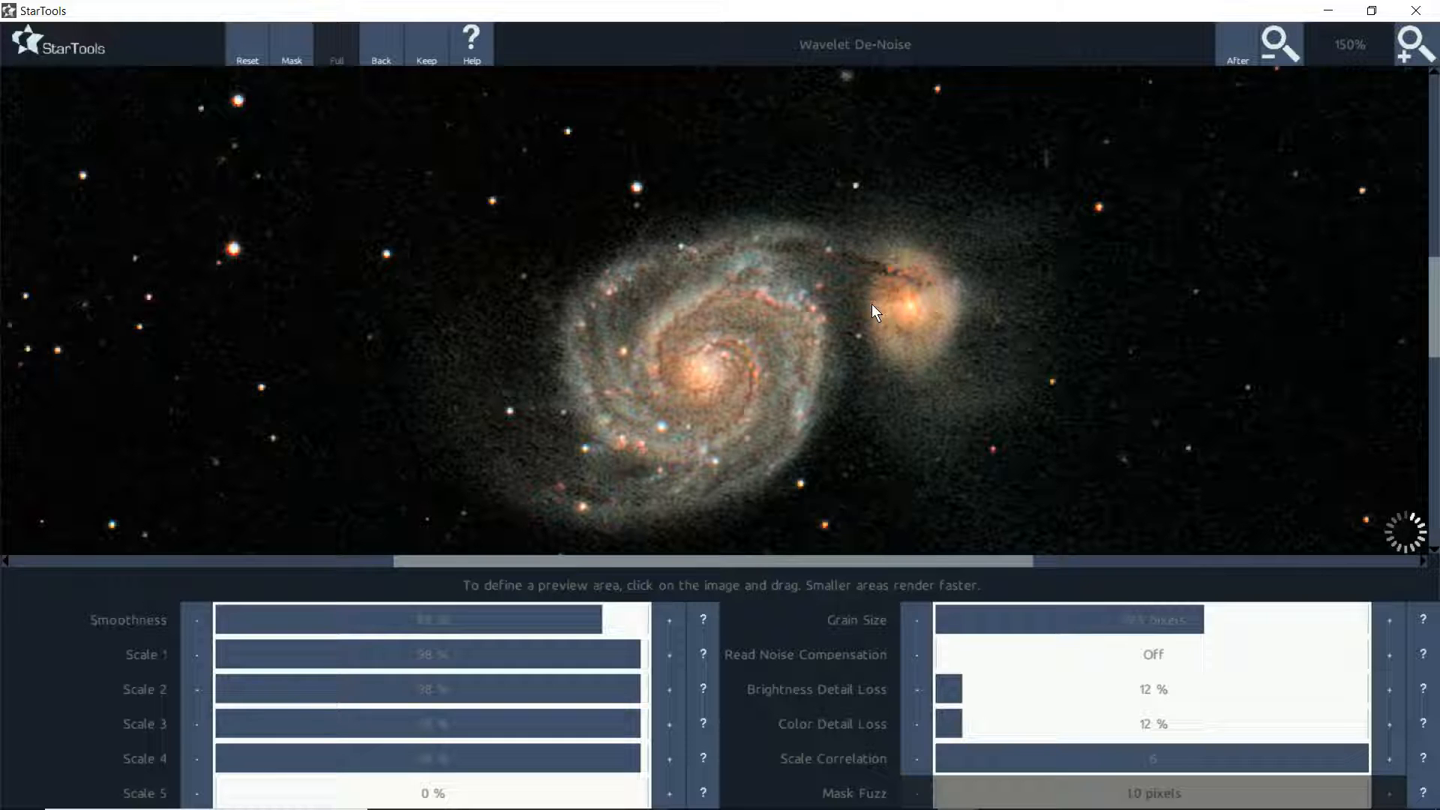
left_click(1271, 42)
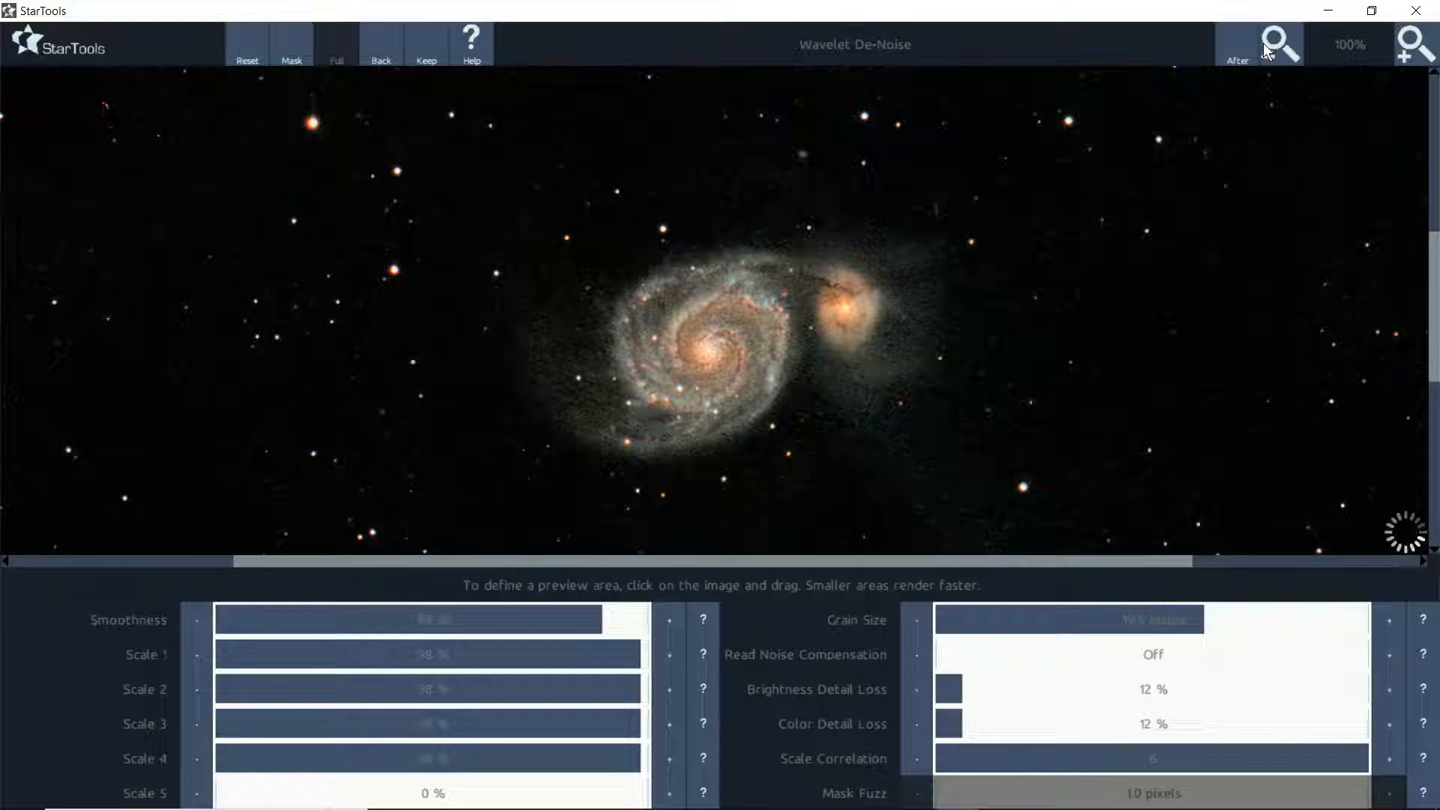
left_click(1262, 44)
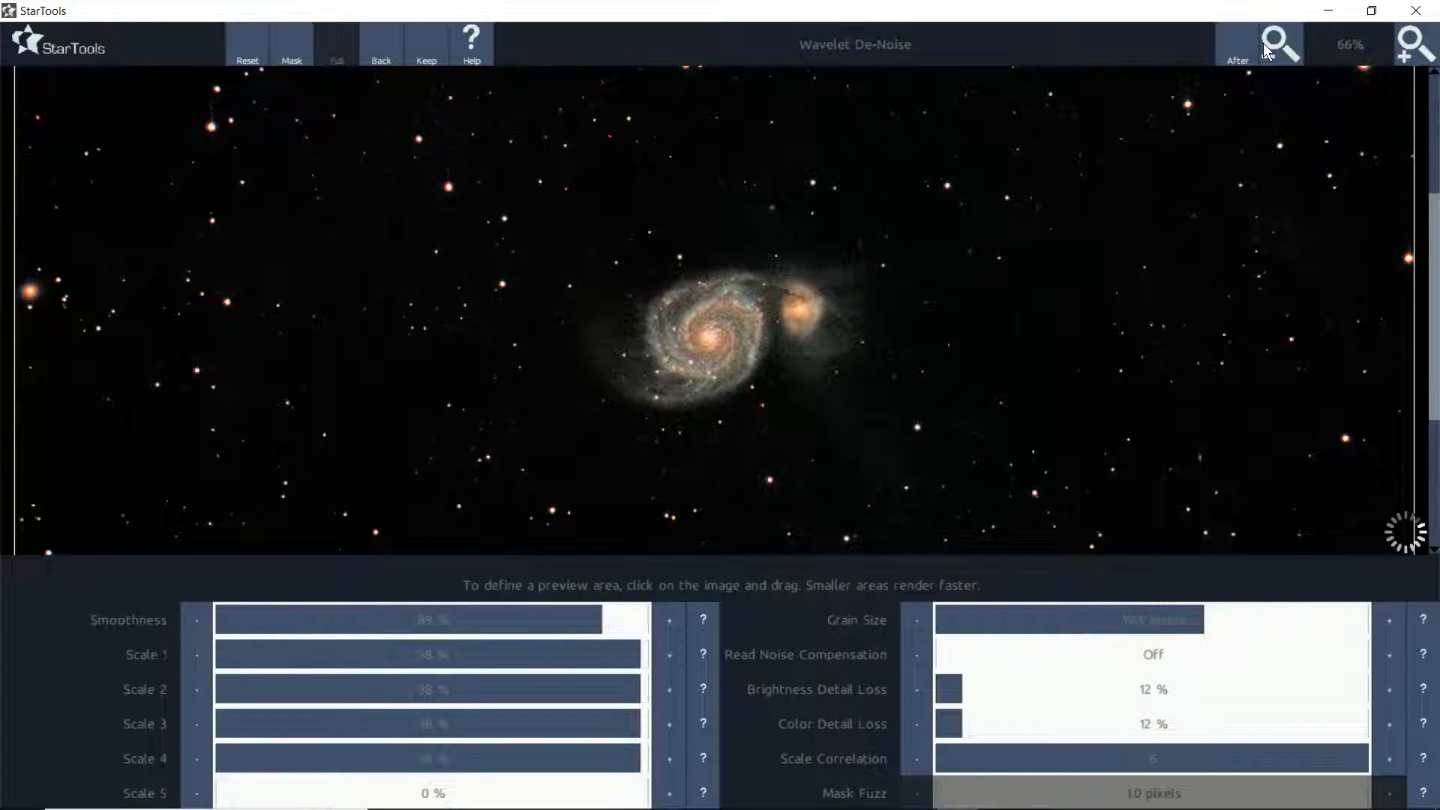
left_click(1410, 49)
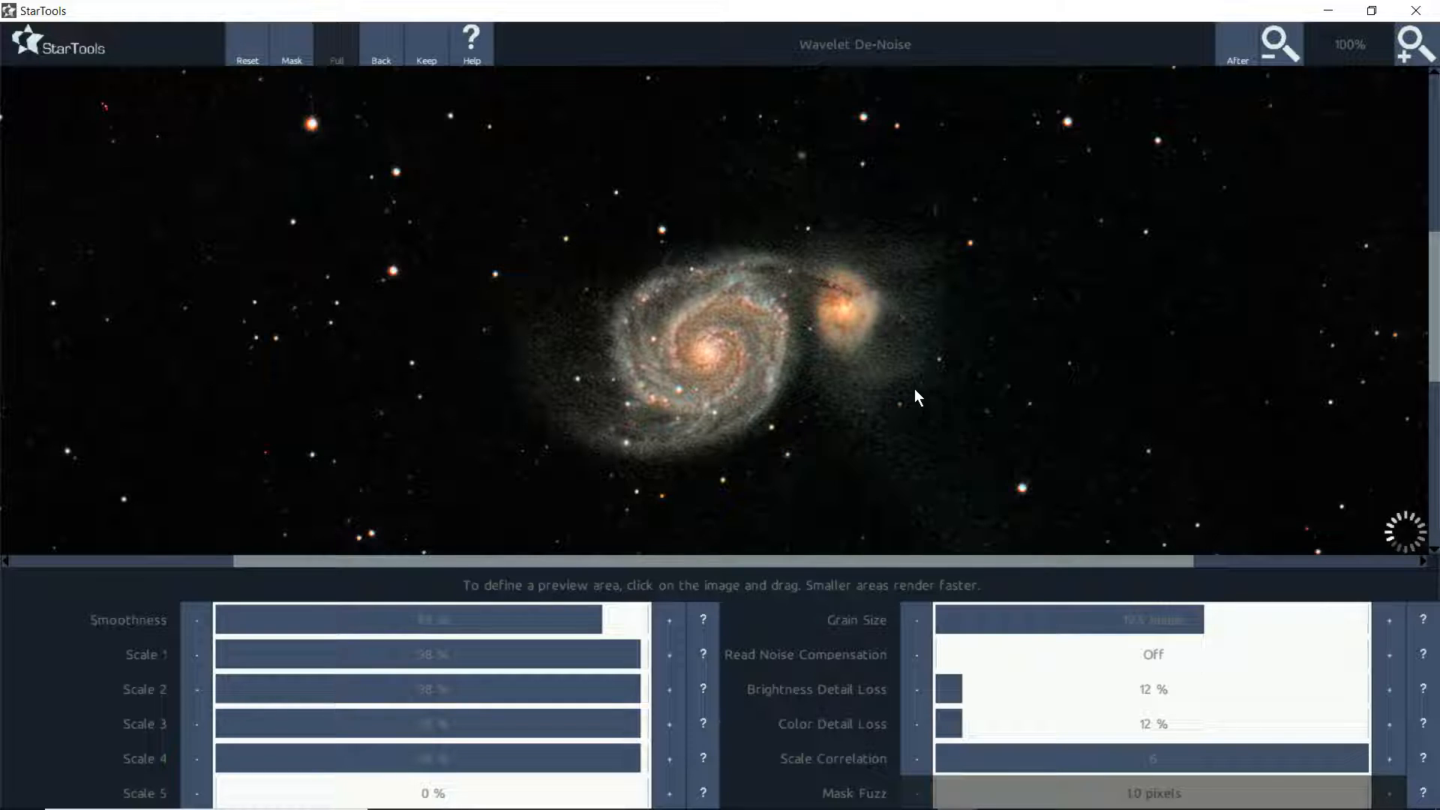
left_click(1264, 45)
left_click(1265, 45)
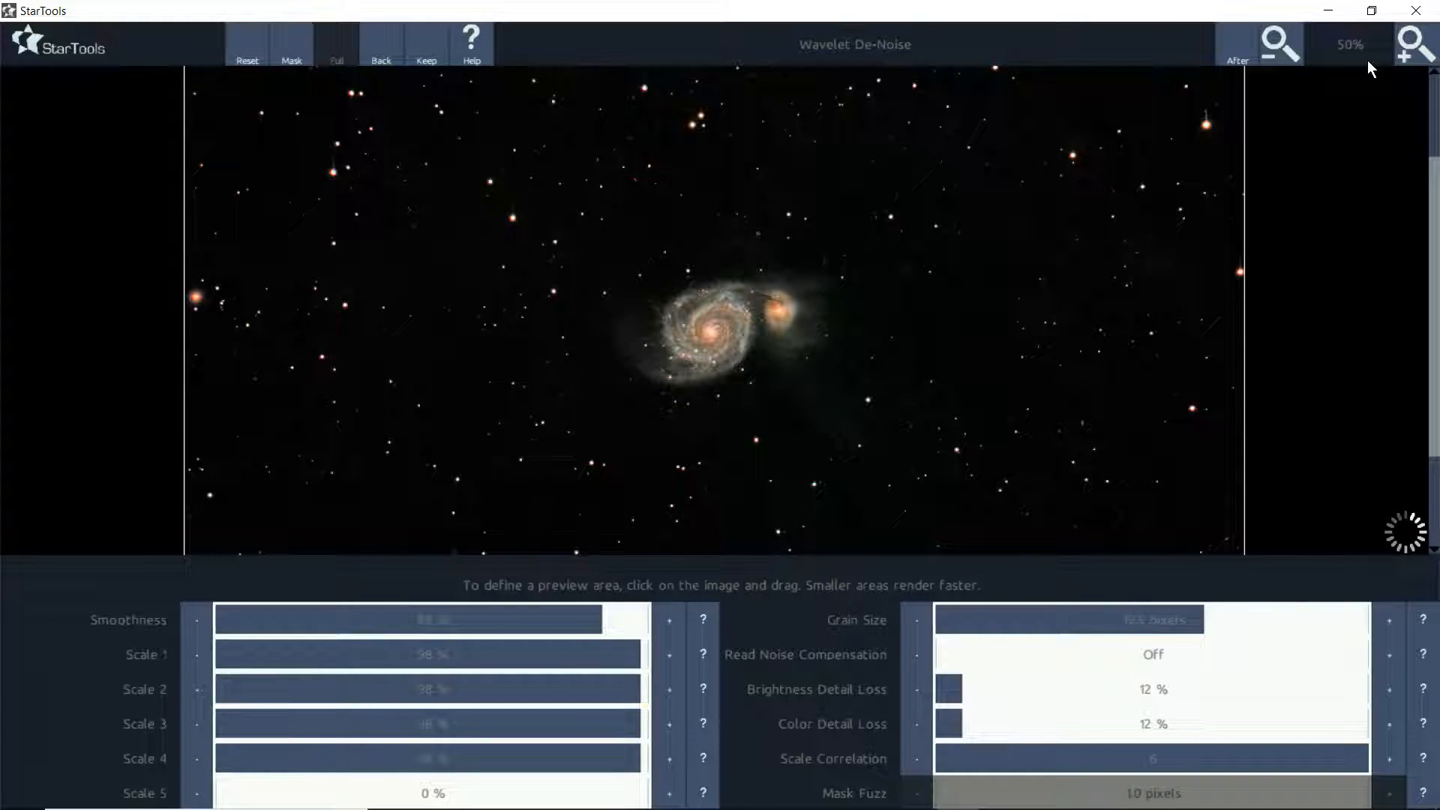
left_click(1414, 45)
left_click(1414, 45)
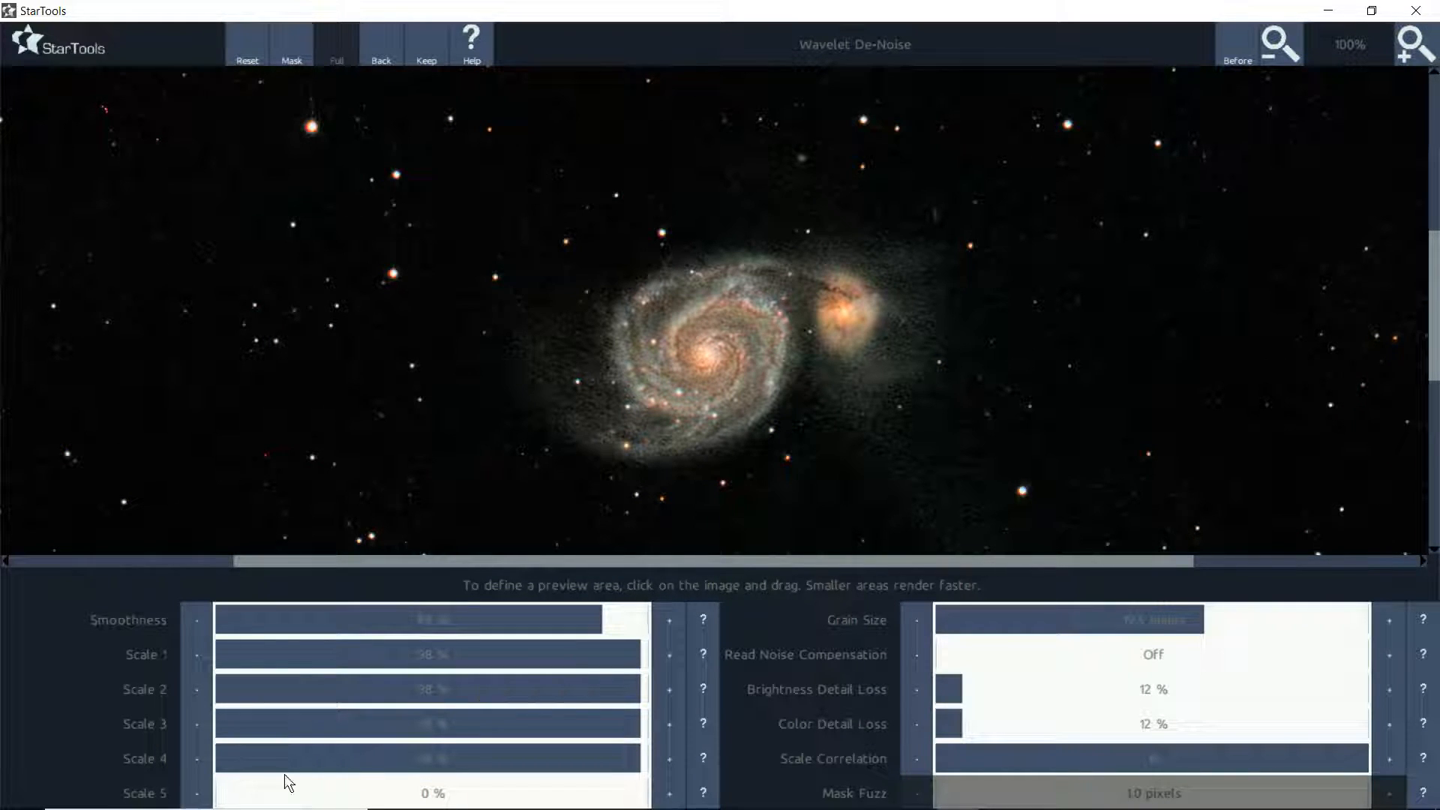
- Raise Scale 5 noise reduction to 5% and inspect the result between 33% and 100%
left_click(237, 788)
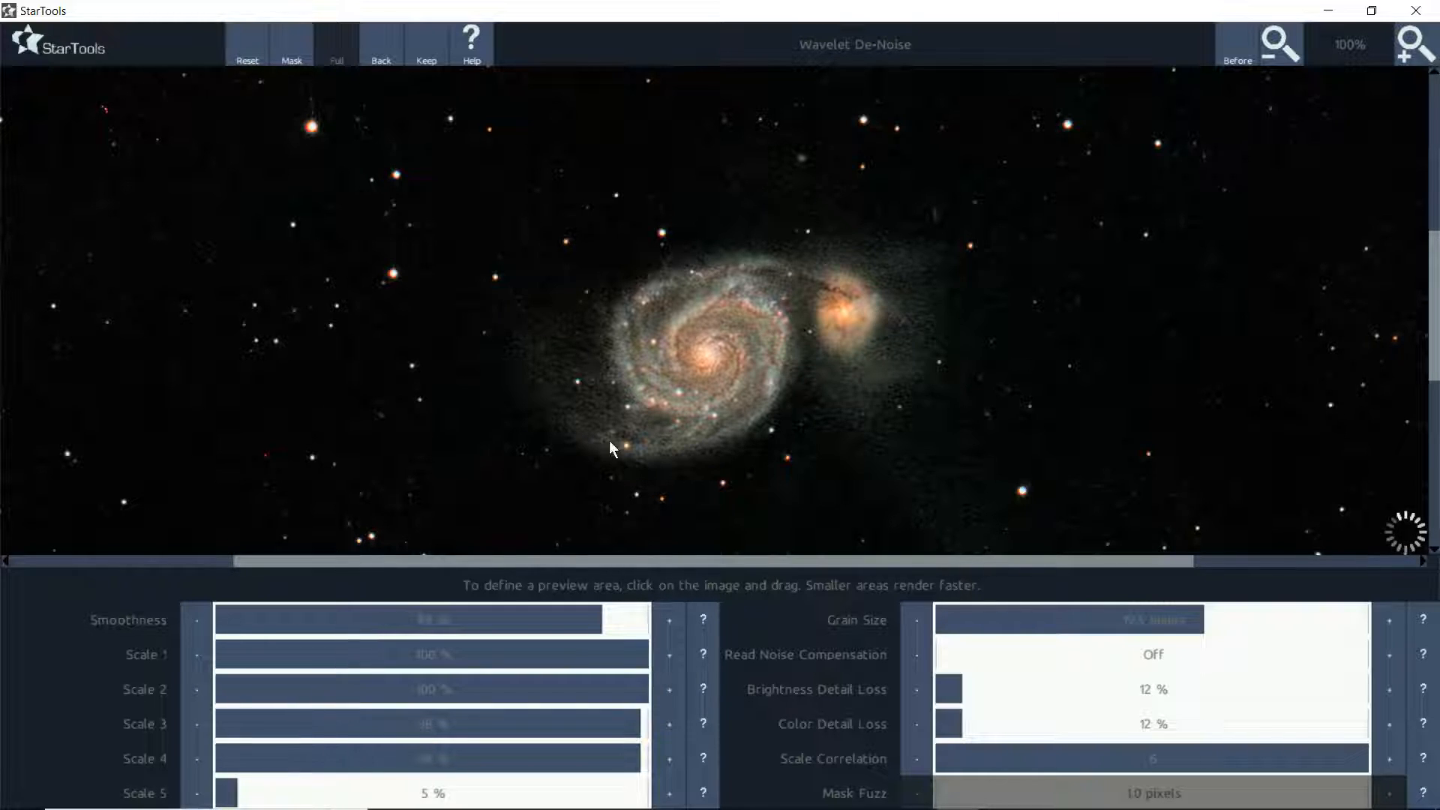
left_click(1263, 42)
left_click(1263, 45)
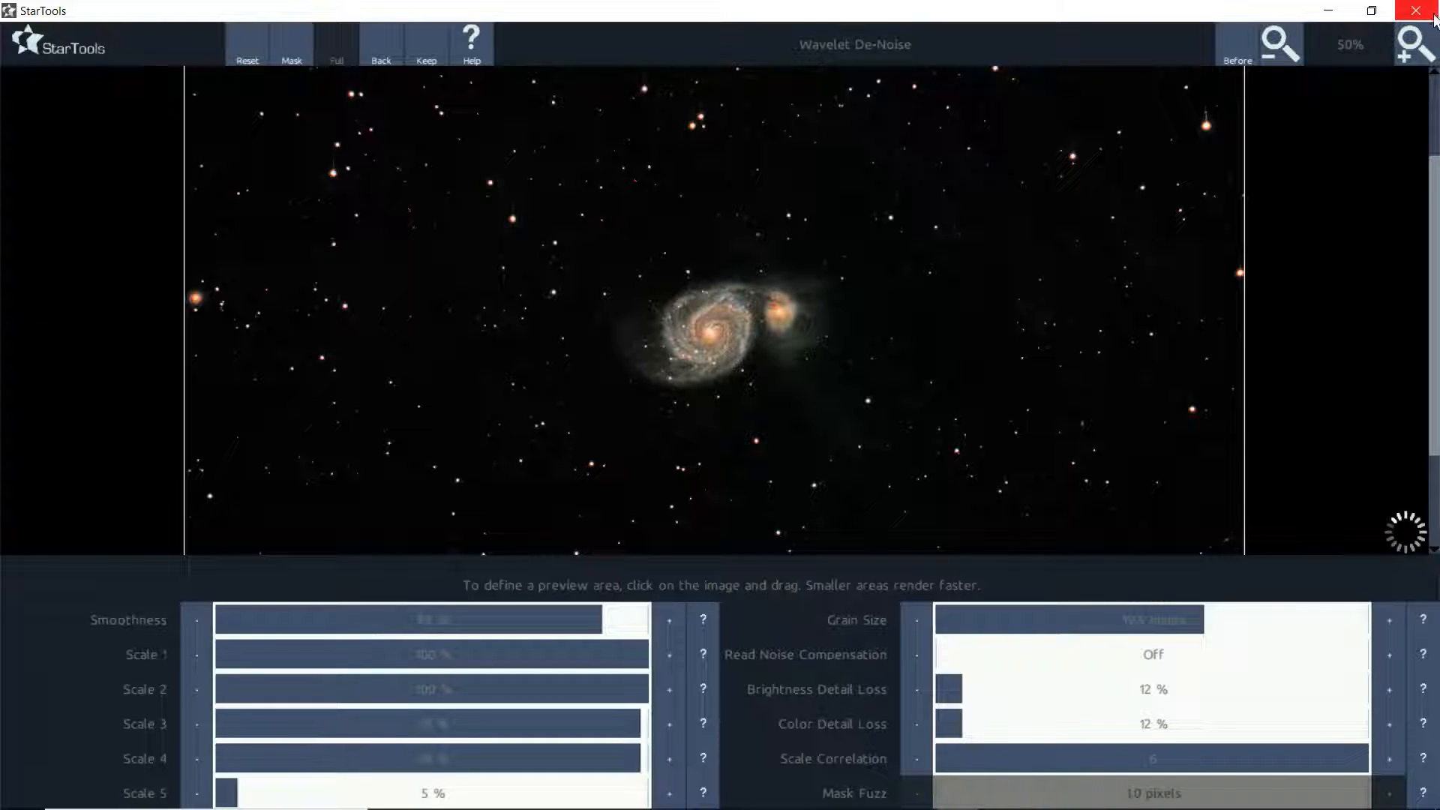
left_click(1404, 47)
left_click(1402, 45)
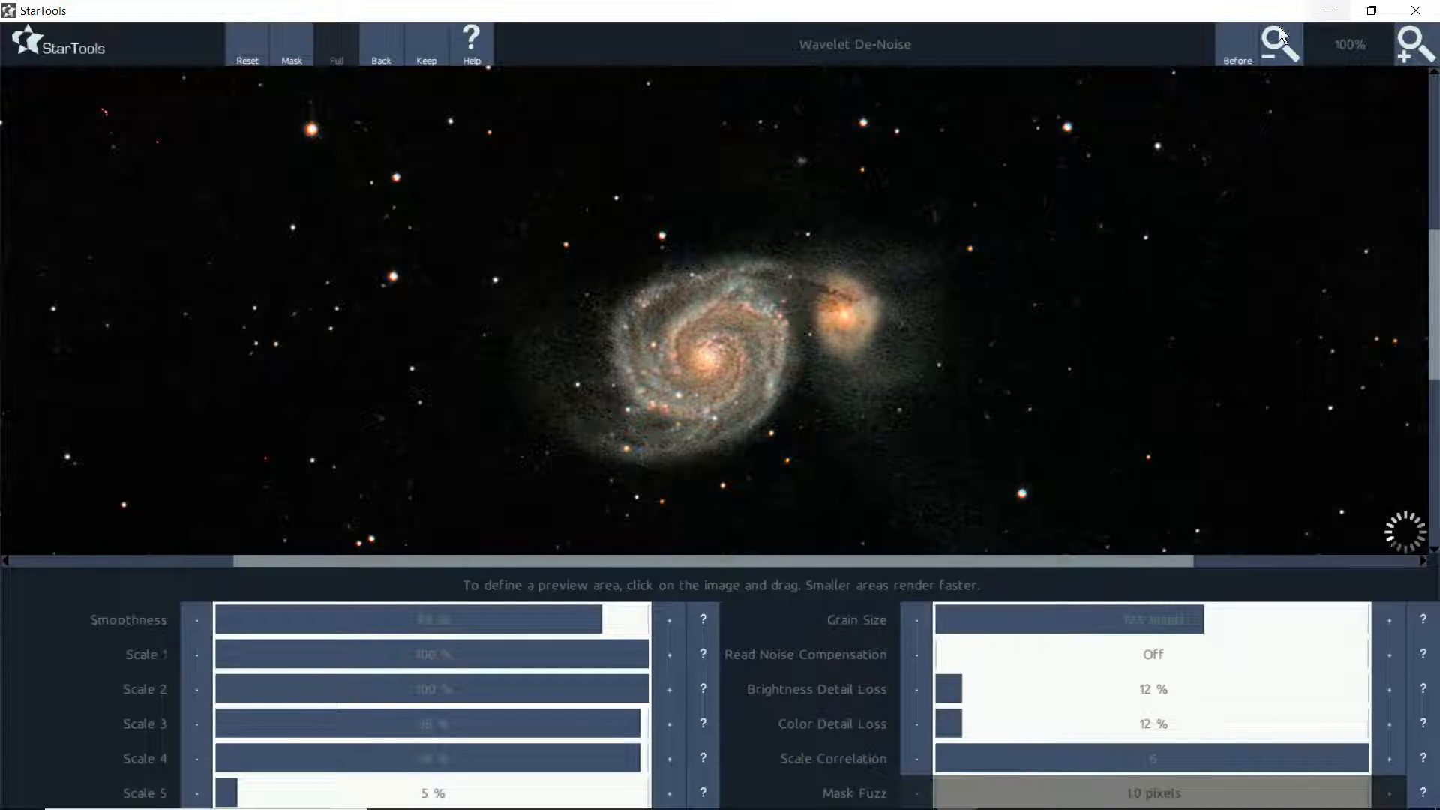
left_click(1273, 49)
left_click(1273, 50)
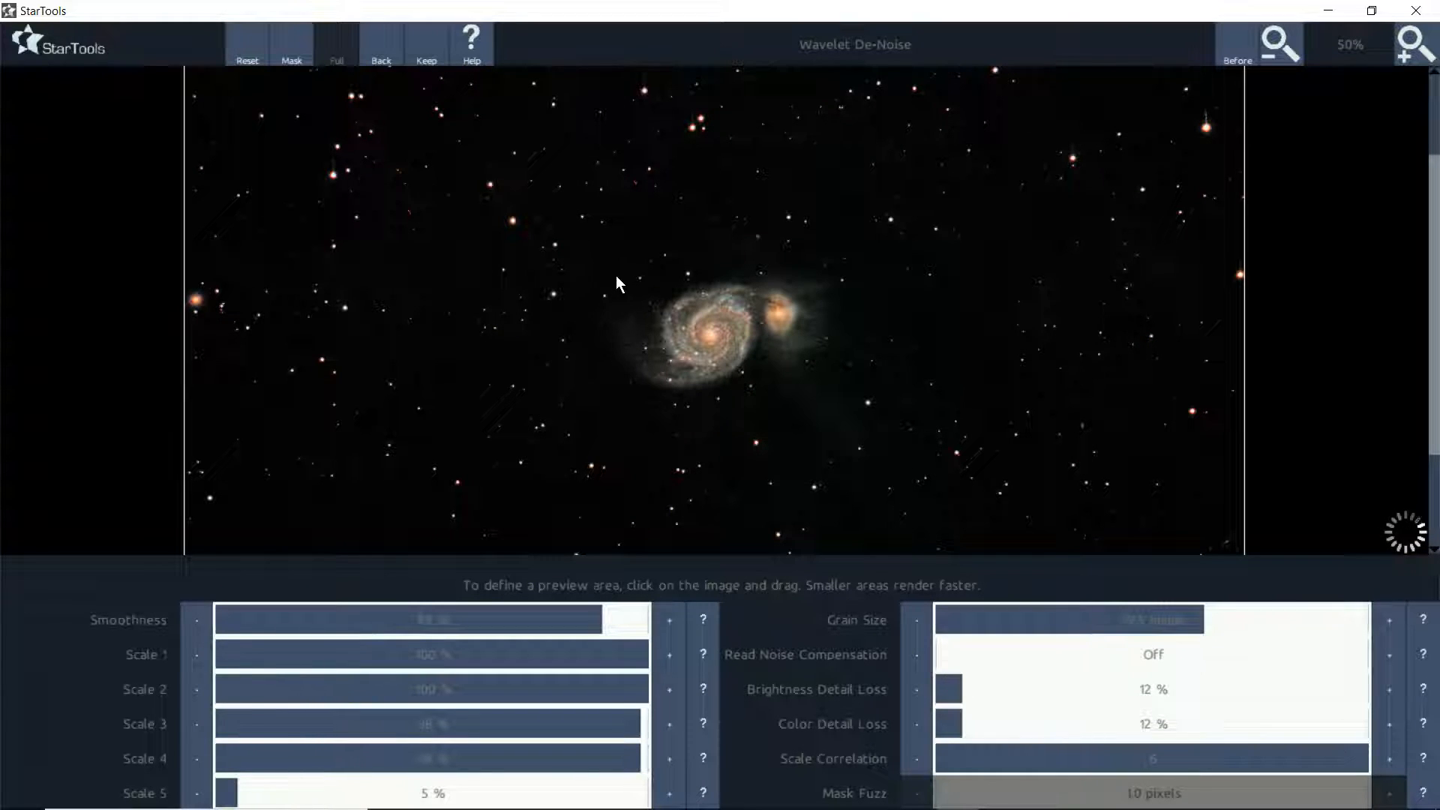
left_click(1272, 48)
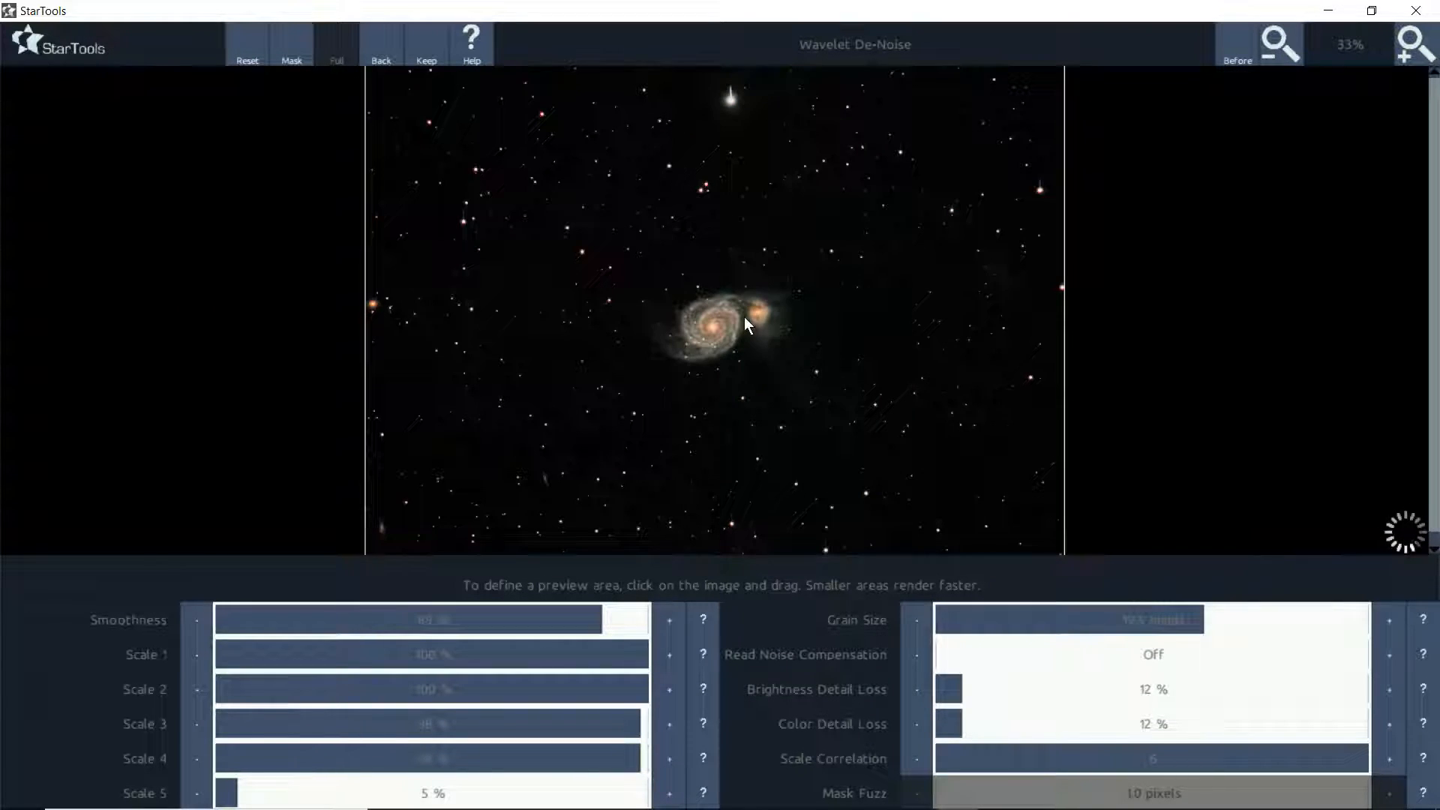
left_click(1415, 45)
left_click(1415, 45)
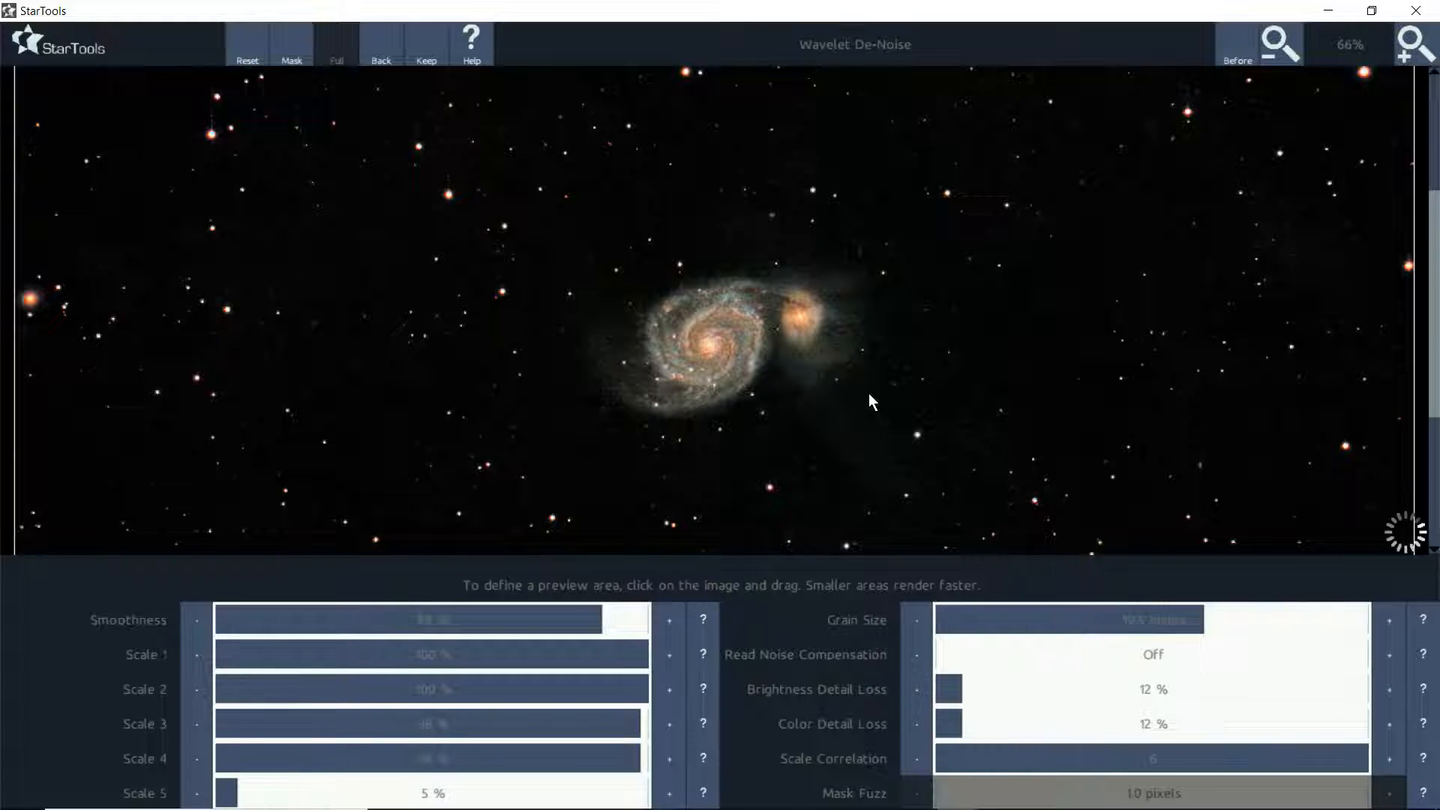
left_click(1278, 46)
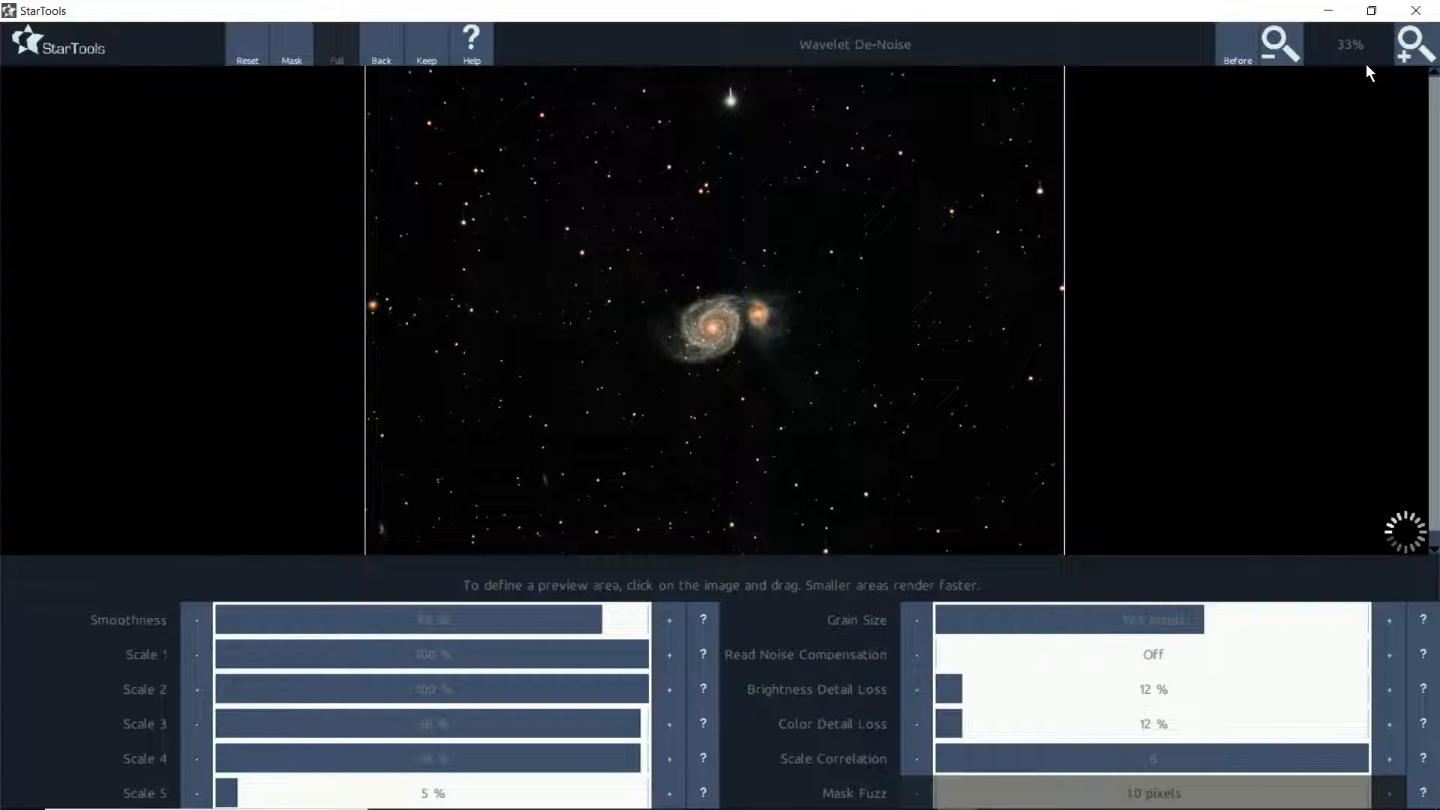
left_click(1417, 58)
left_click(1417, 59)
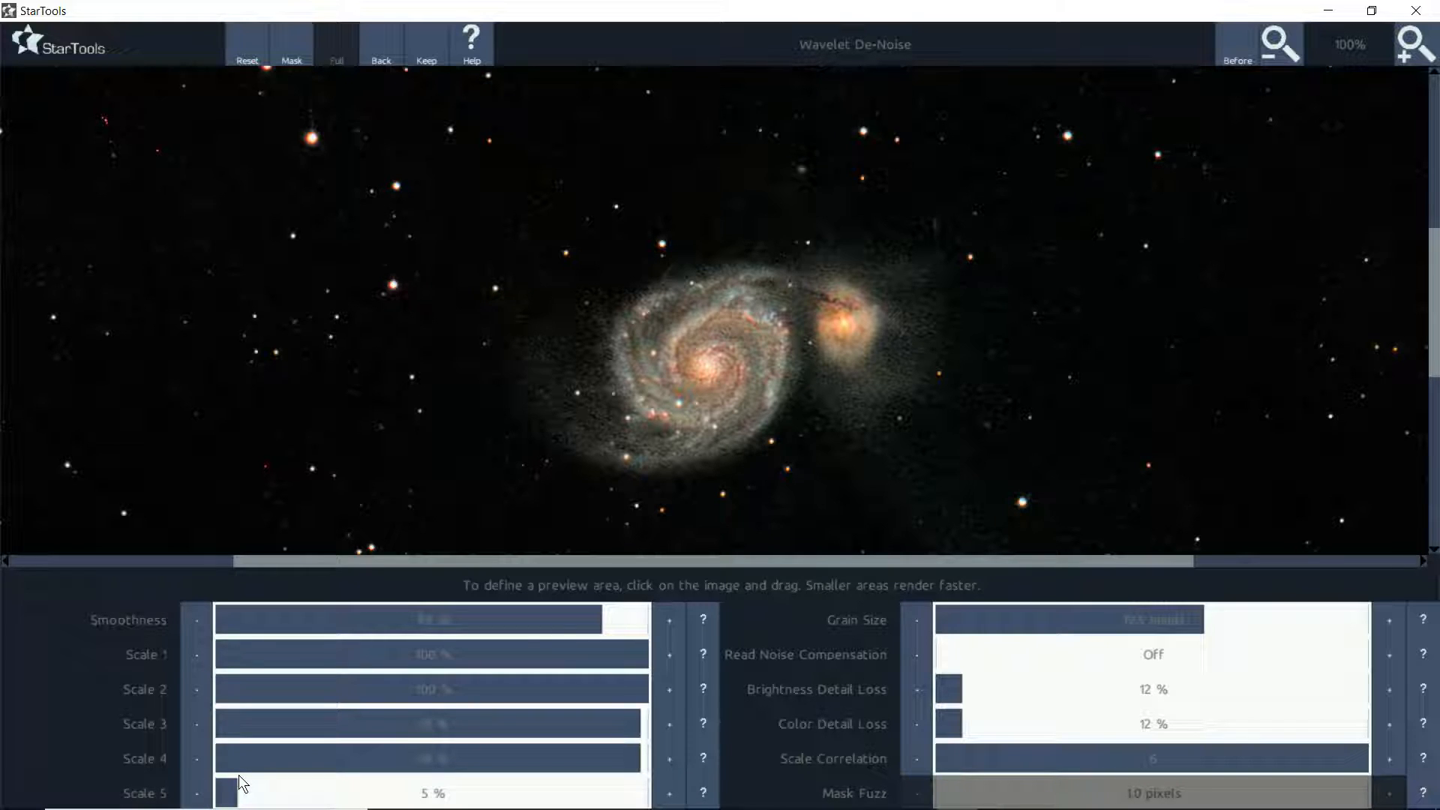
- Increase Scale 5 to 10% and recheck the preview at 66% and 100%
left_click_drag(239, 775, 267, 790)
left_click(260, 793)
left_click(1270, 48)
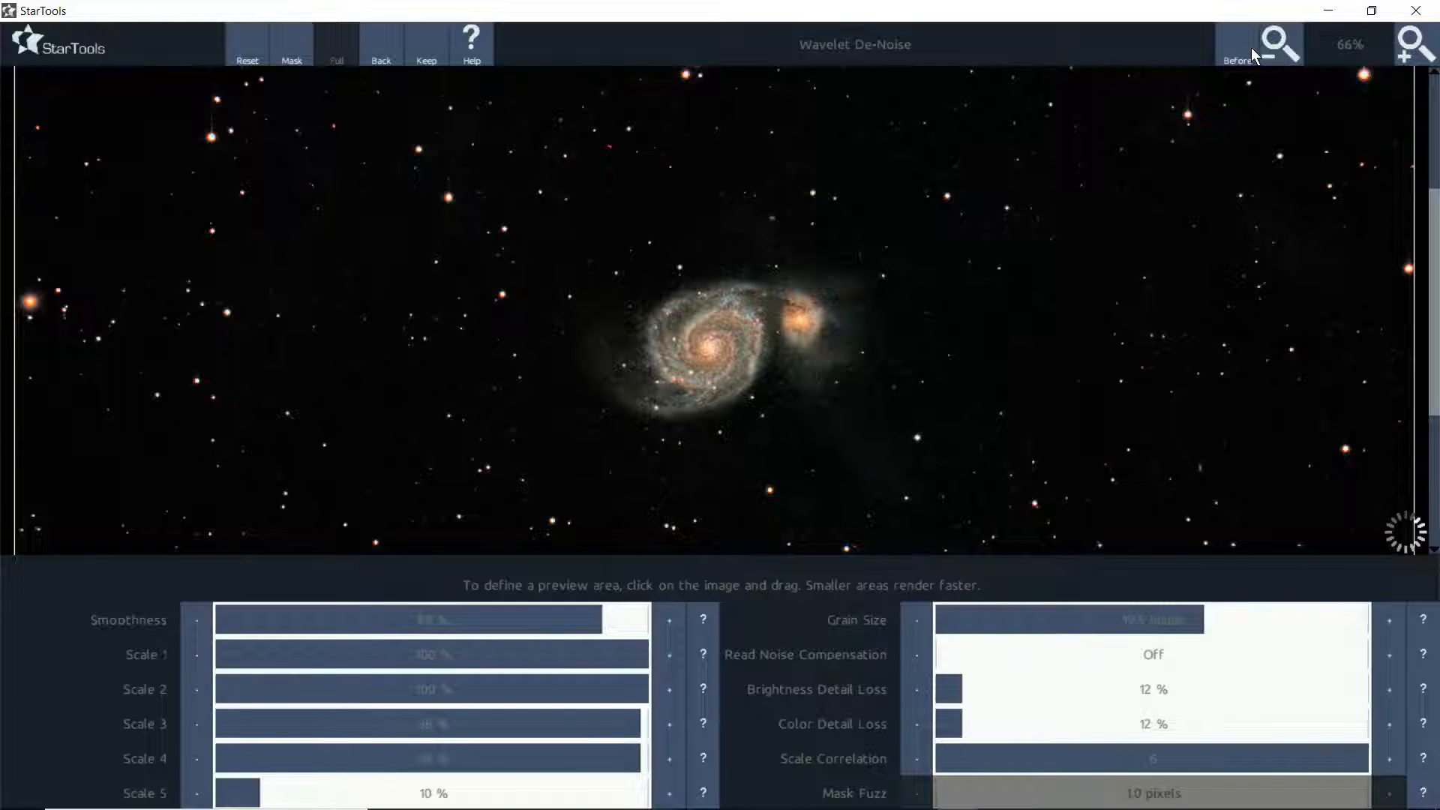
left_click(1411, 52)
- Check the denoised galaxies at 150% and 50%, then keep the Wavelet De-Noise result
left_click(1407, 54)
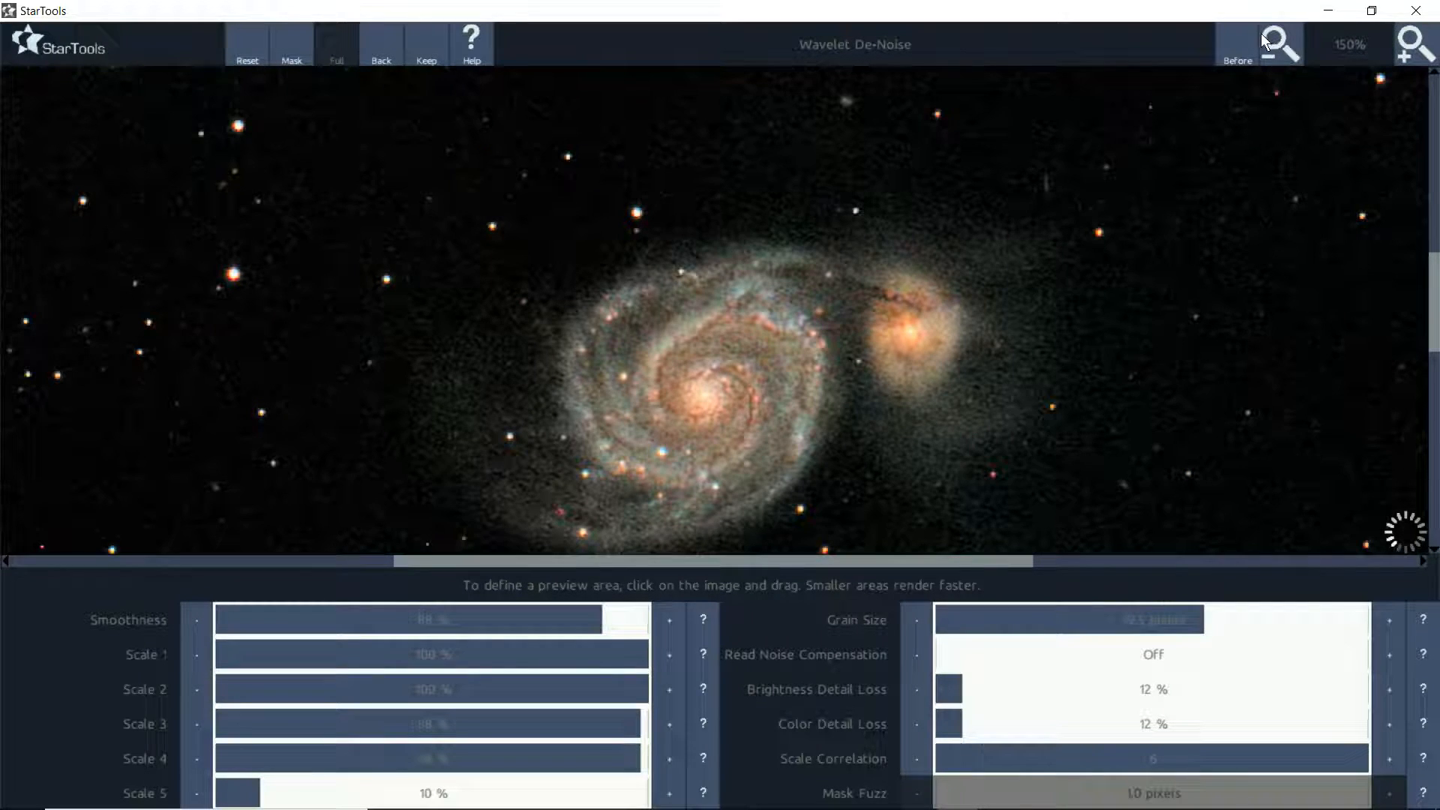
left_click(1285, 51)
left_click(1285, 51)
left_click(1285, 51)
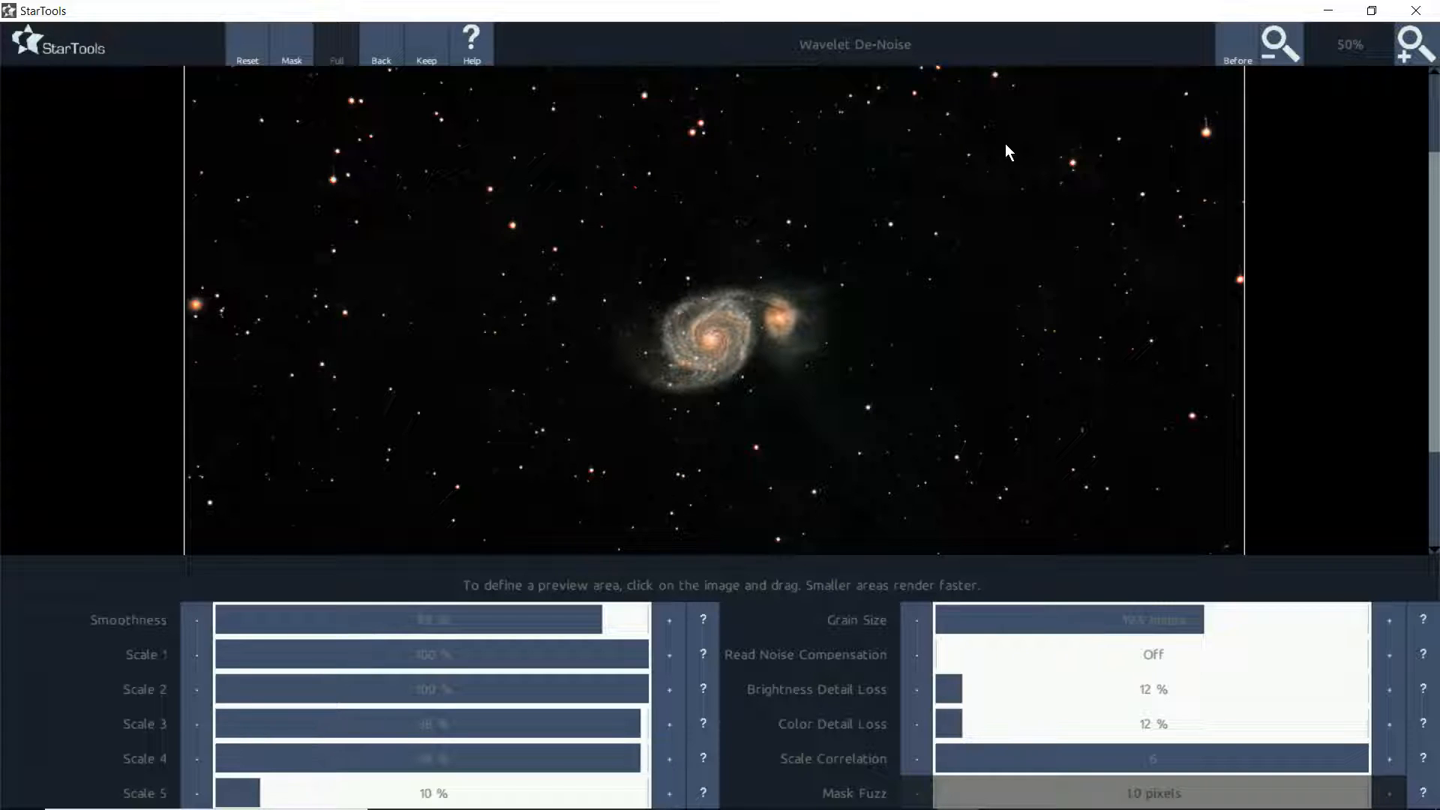
left_click(426, 47)
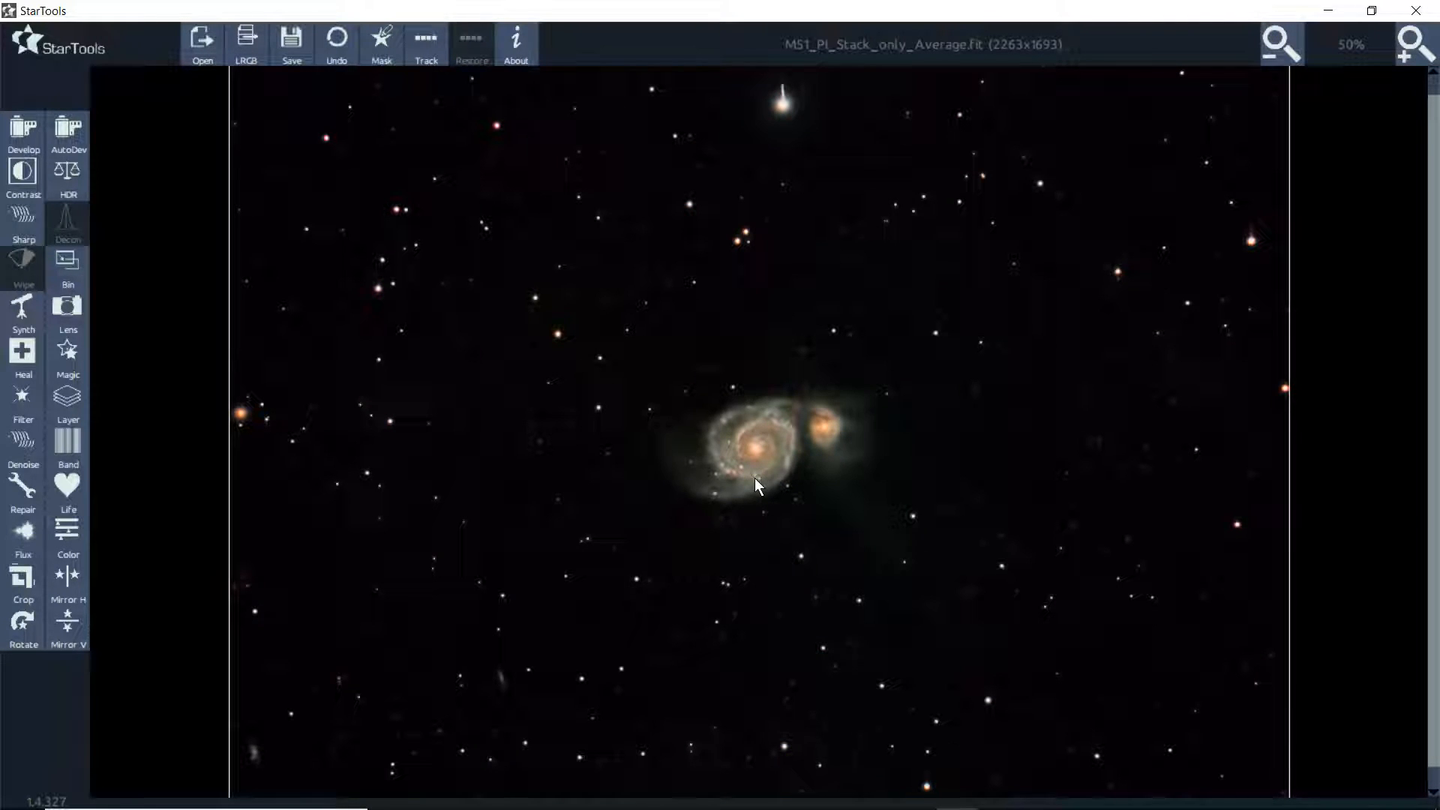
left_click(1282, 45)
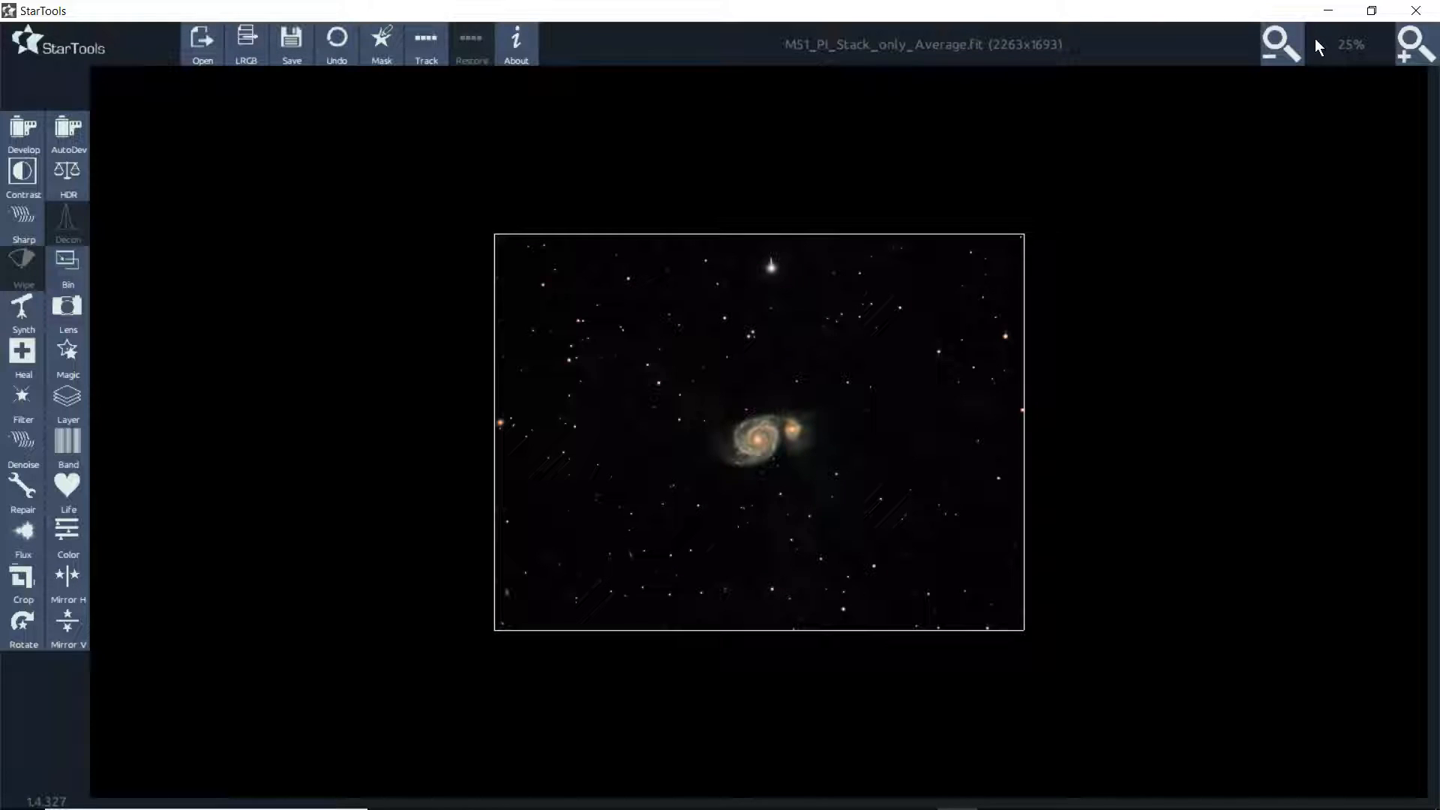
left_click(1415, 45)
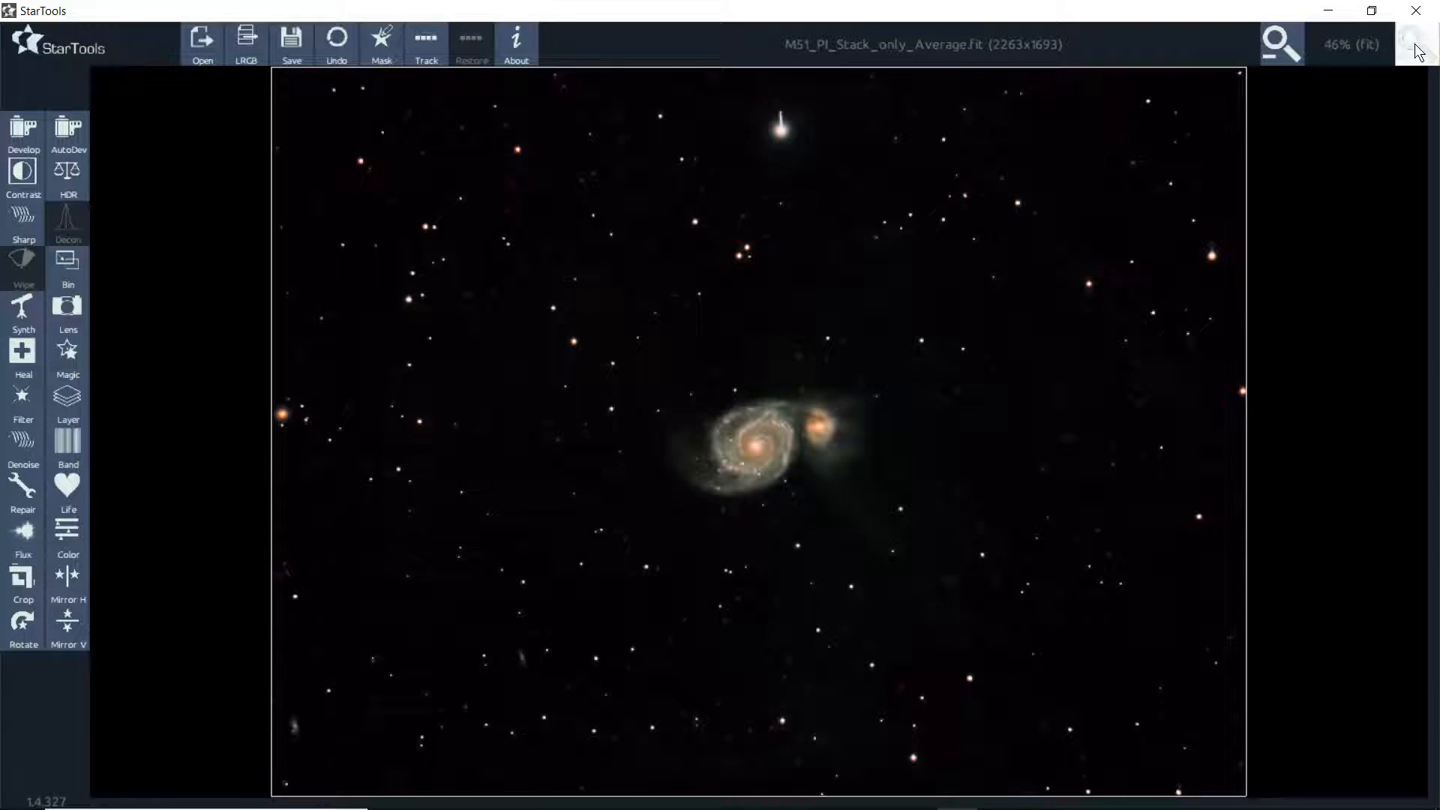
left_click(1415, 47)
left_click(1416, 48)
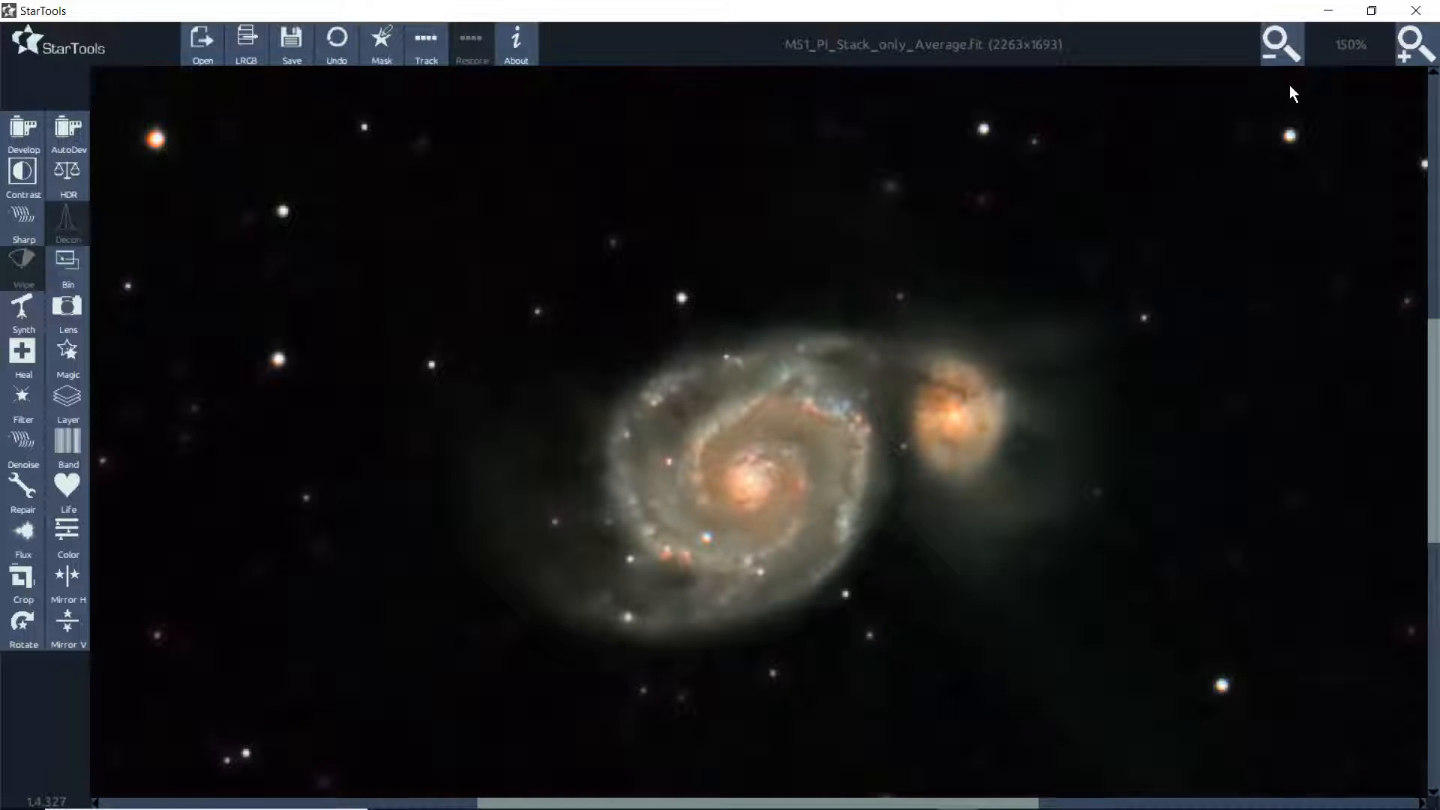
left_click(24, 219)
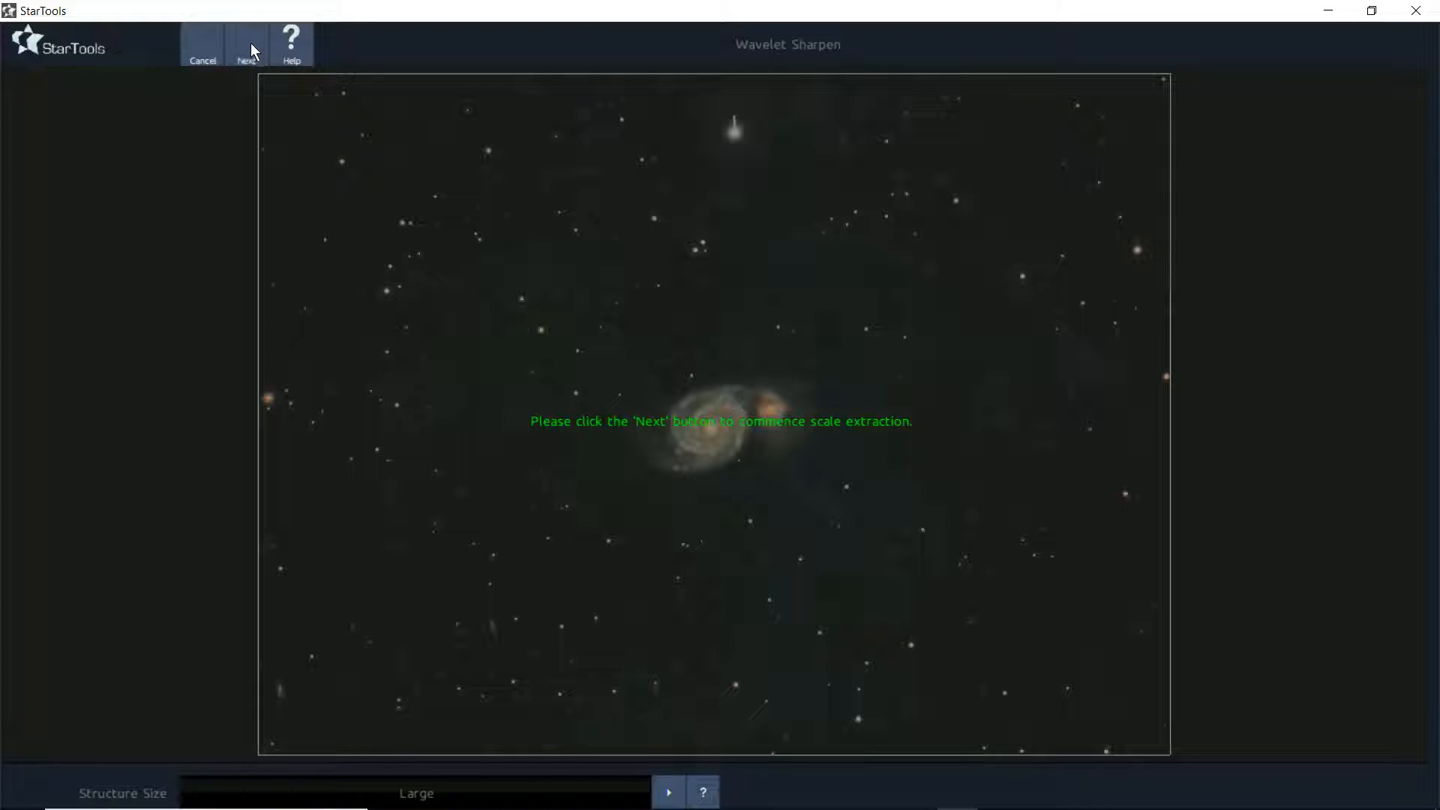
left_click(266, 61)
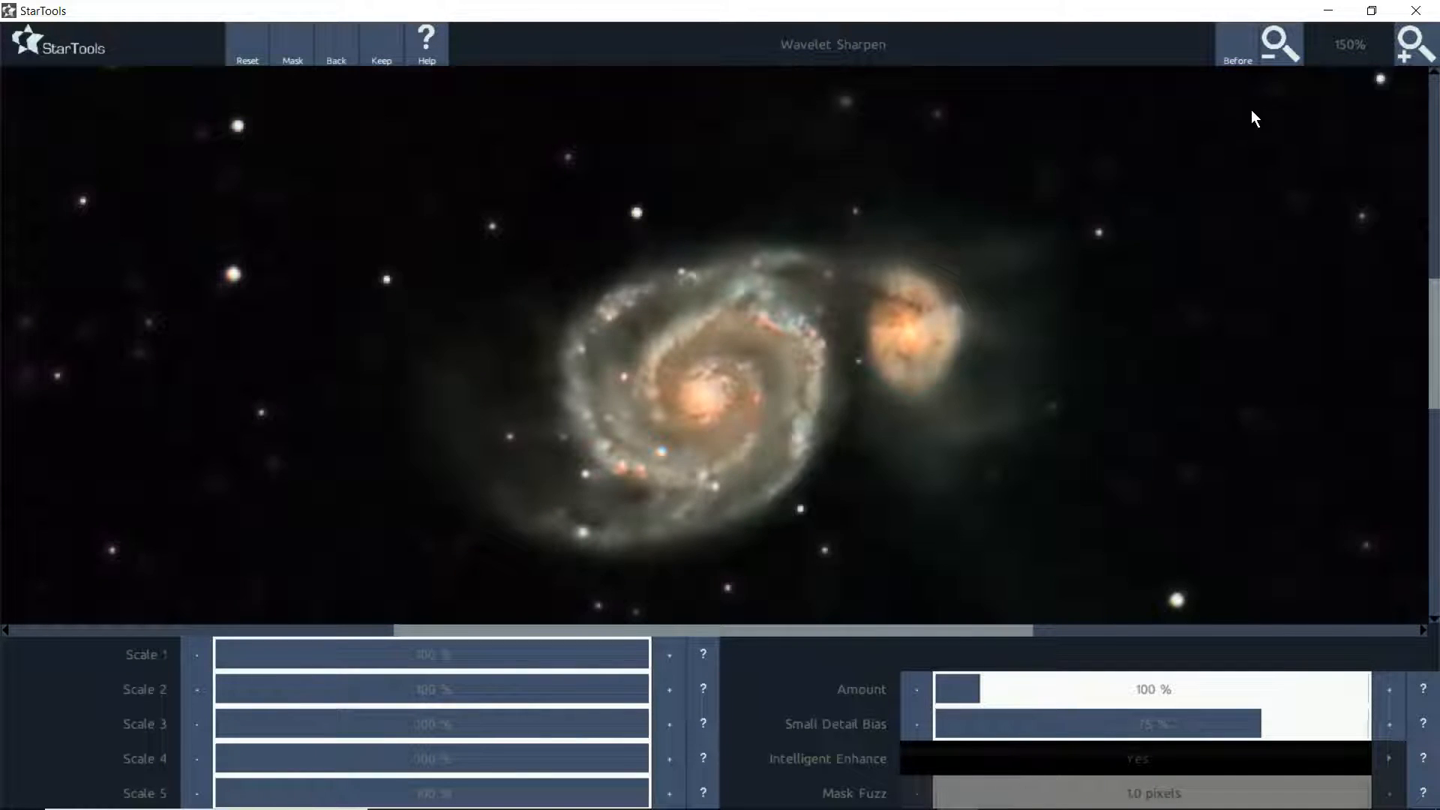
left_click(1230, 62)
left_click(1230, 60)
left_click_drag(988, 686, 1000, 687)
left_click(919, 691)
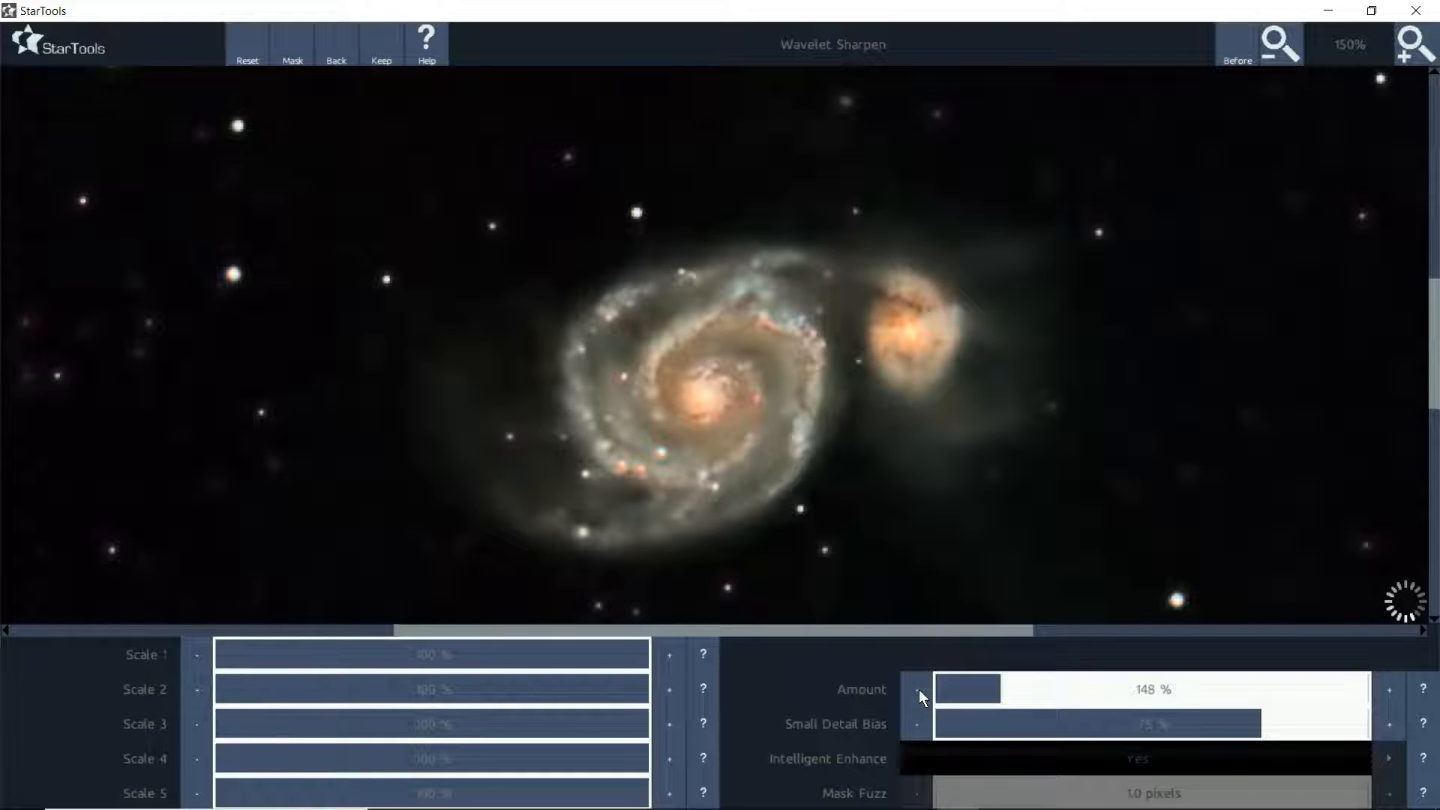
left_click(919, 692)
left_click(919, 691)
left_click(920, 691)
left_click(381, 46)
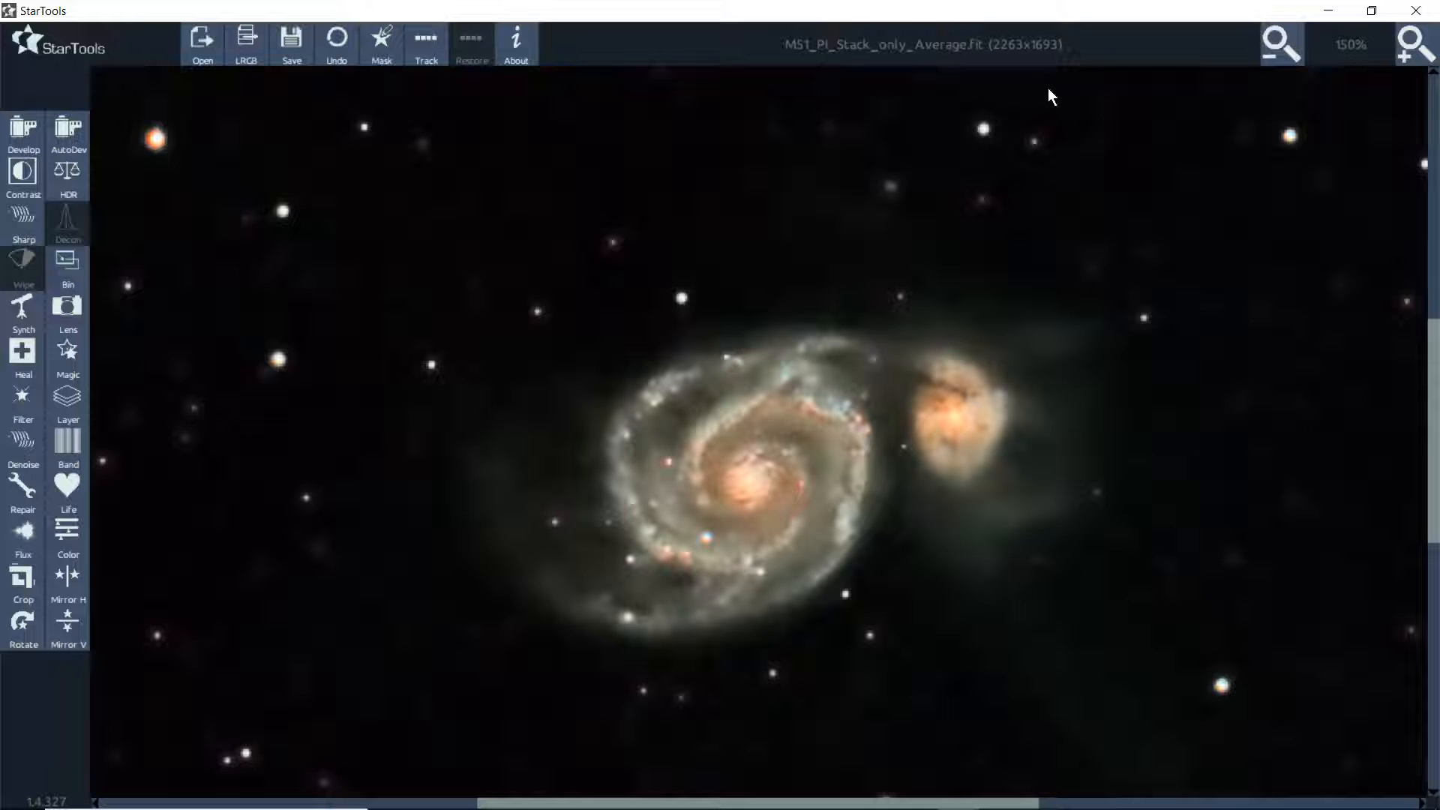
left_click(1277, 43)
- Render and keep a Contrast pass with Dark Anomaly Filter 1 pixel and Aggressiveness 75%
left_click(1277, 44)
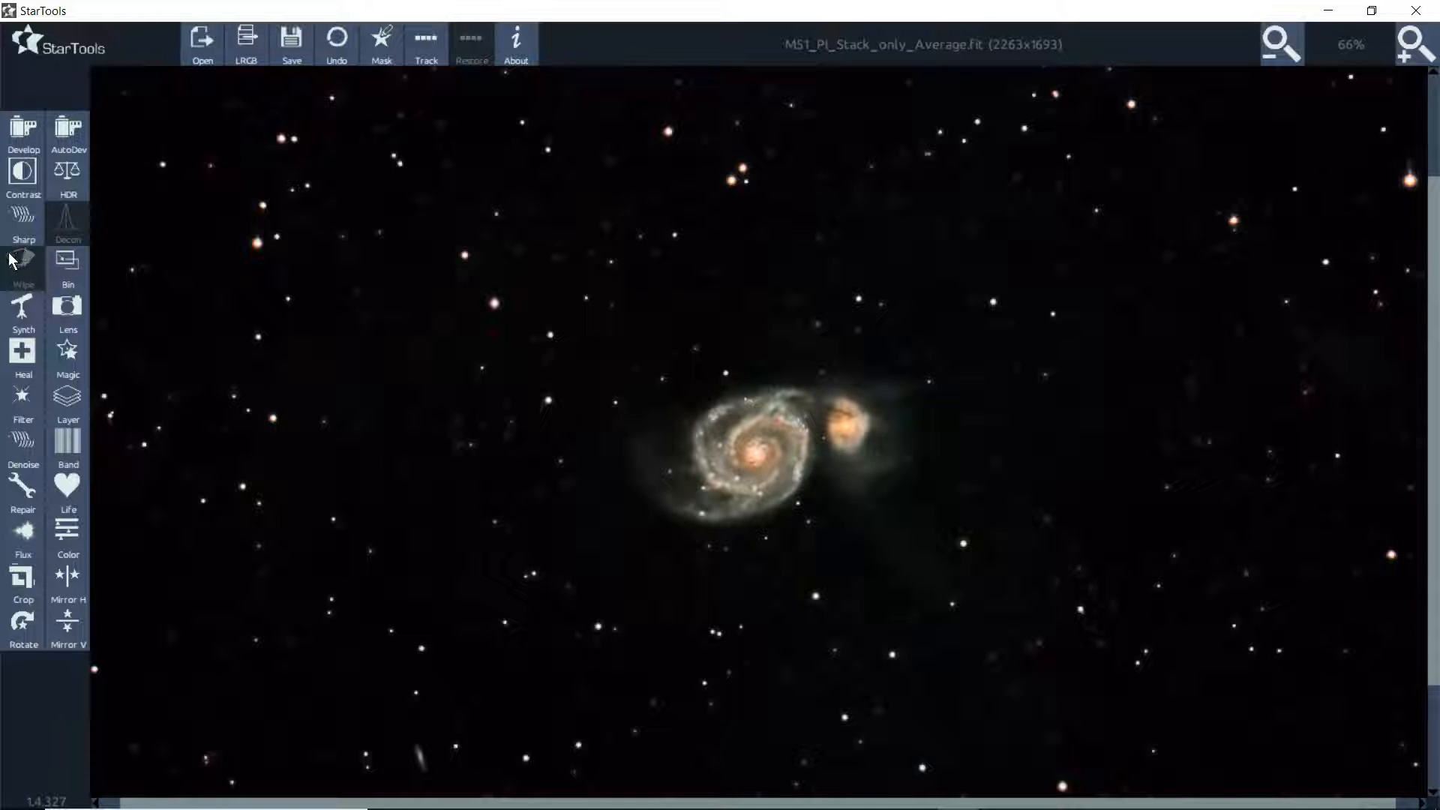
left_click(23, 177)
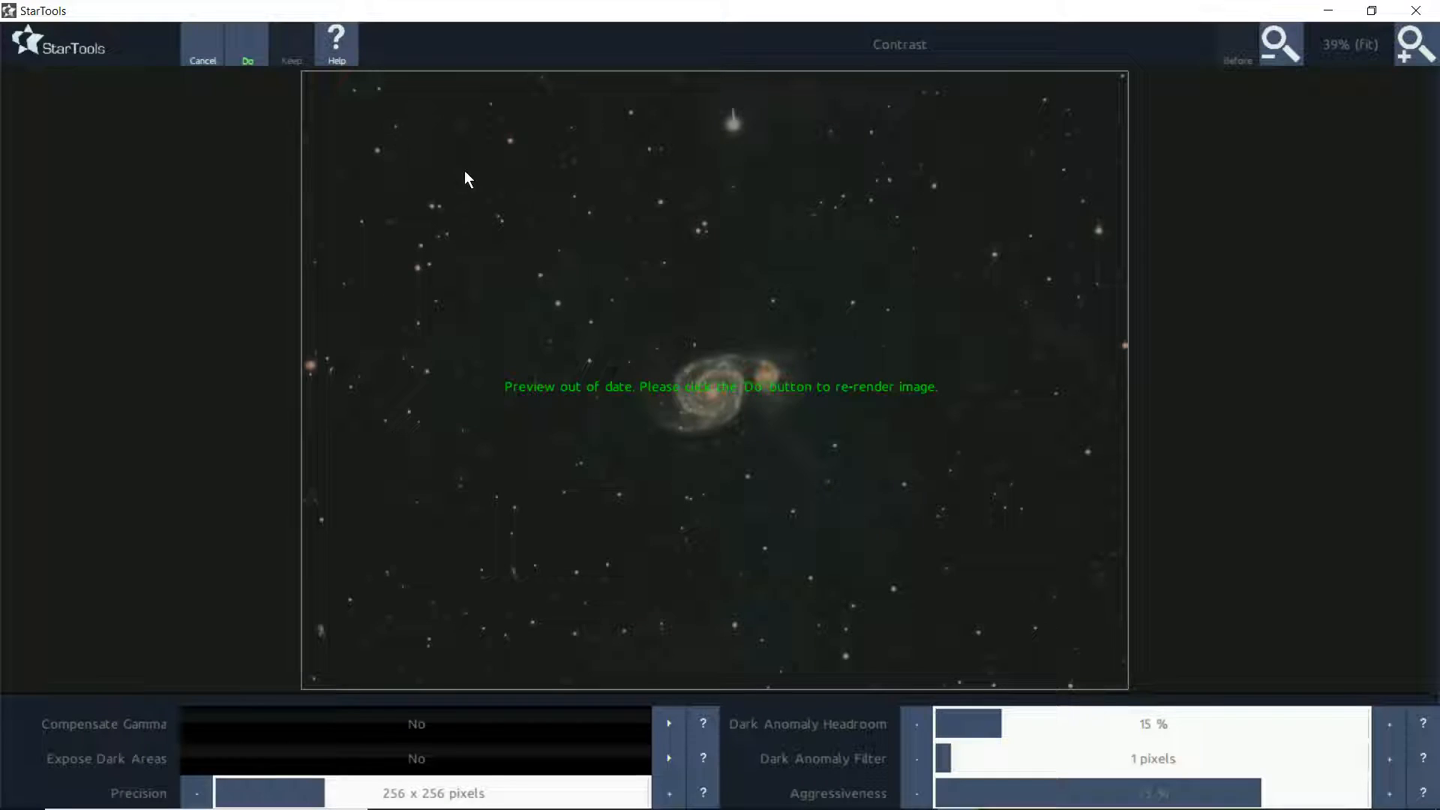
left_click(247, 44)
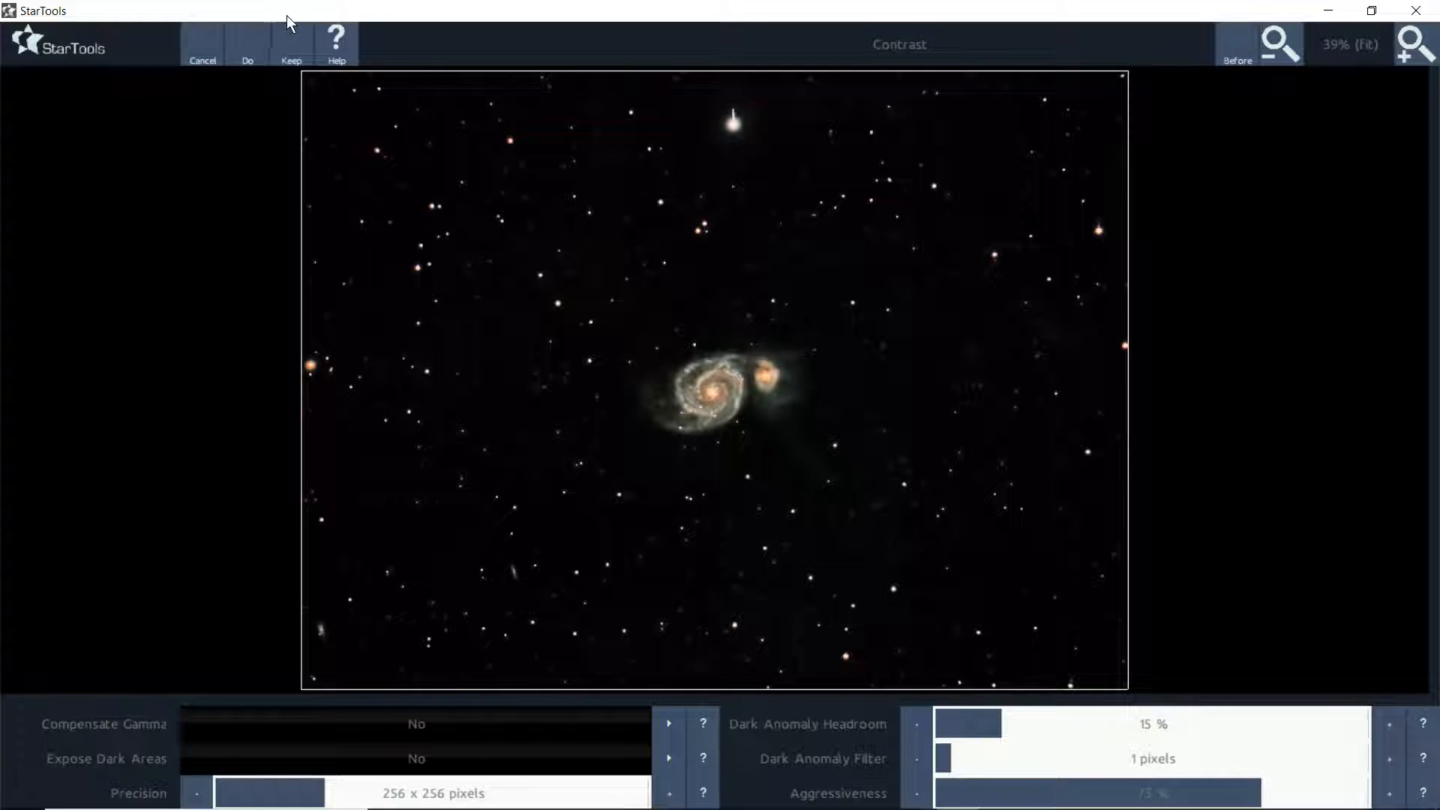
left_click(291, 45)
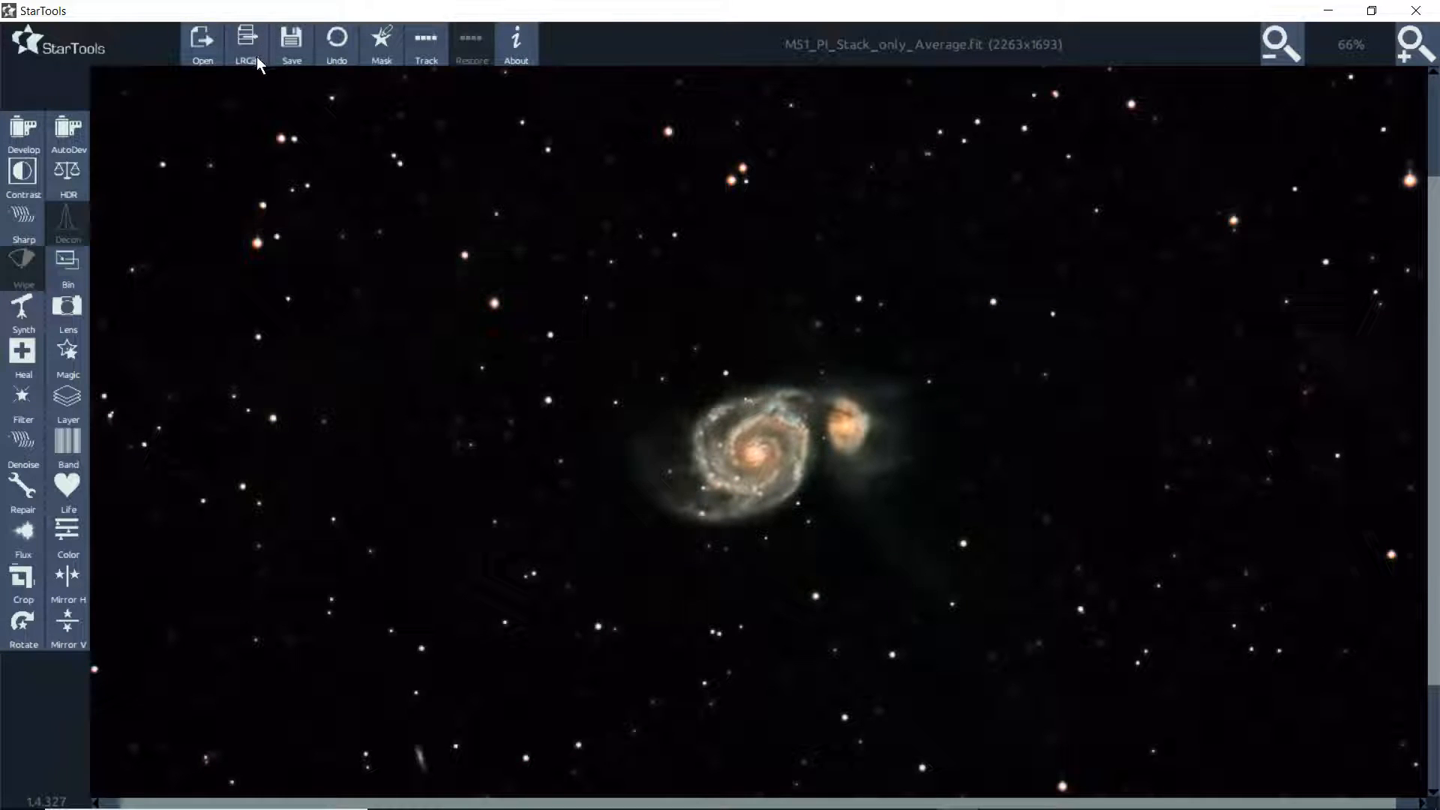
- Save the image as M51_Startools_STdjh_04.tif, starting from the STdjh_03 name and changing 3 to 4
left_click(291, 45)
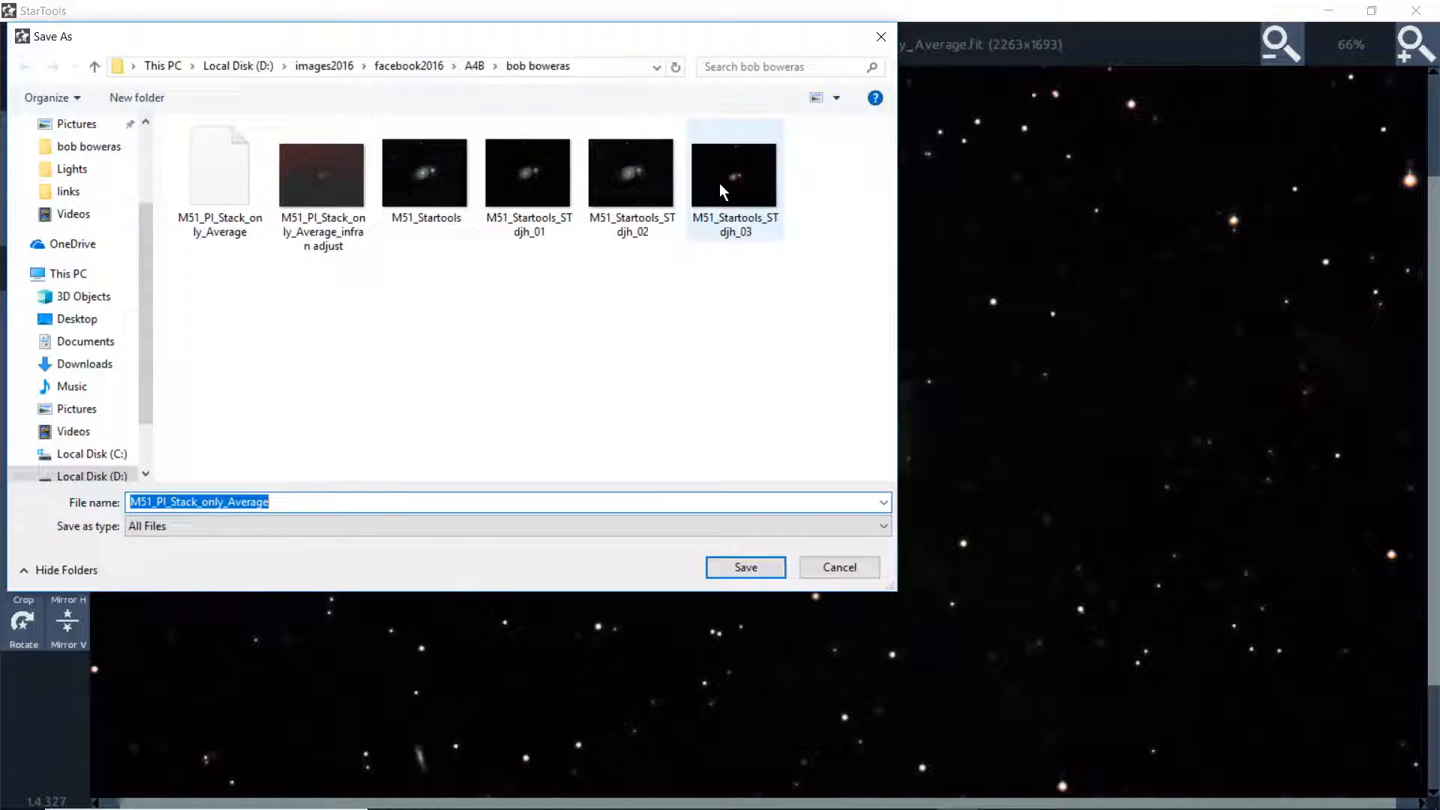
left_click(718, 183)
left_click(286, 503)
left_click(285, 503)
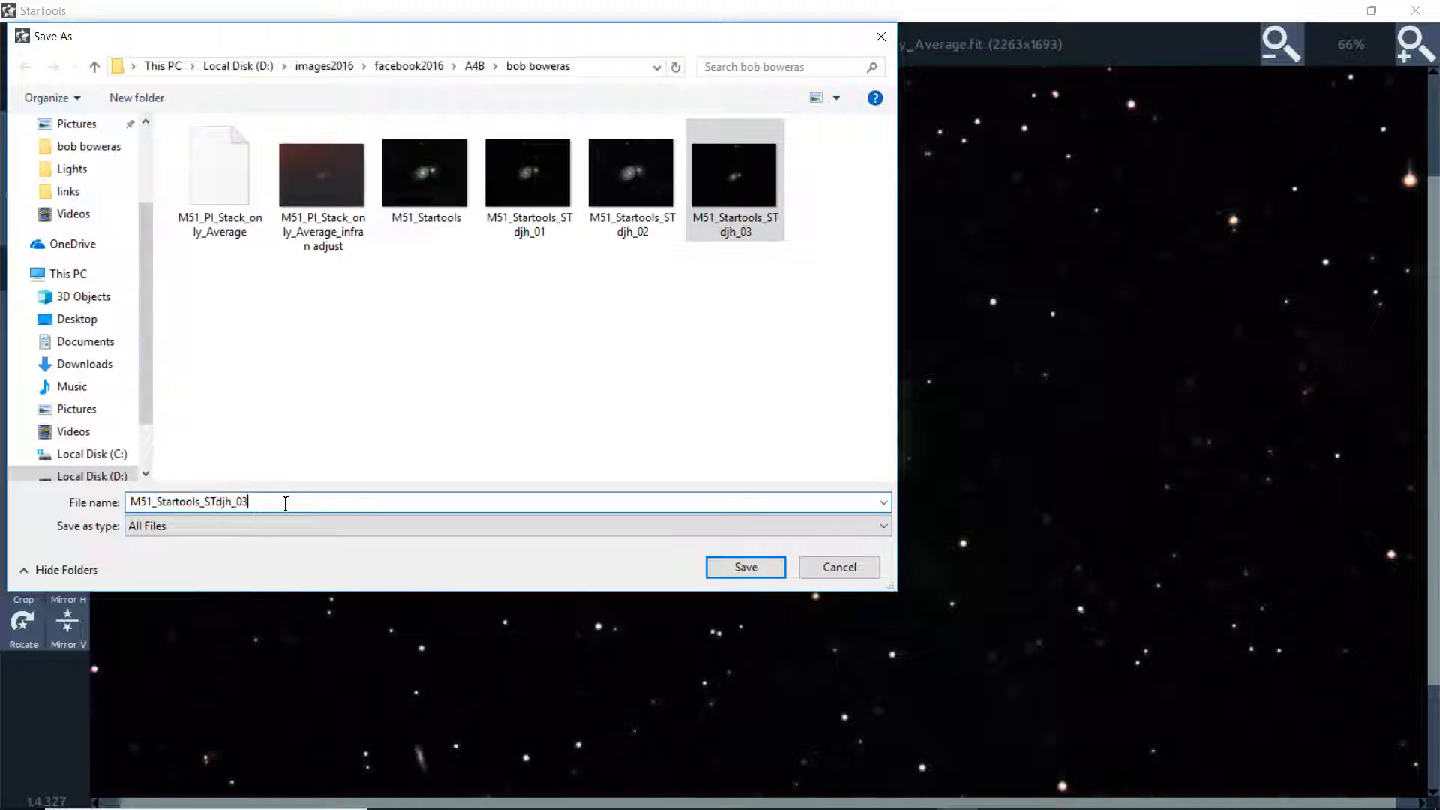
key("BackSpace")
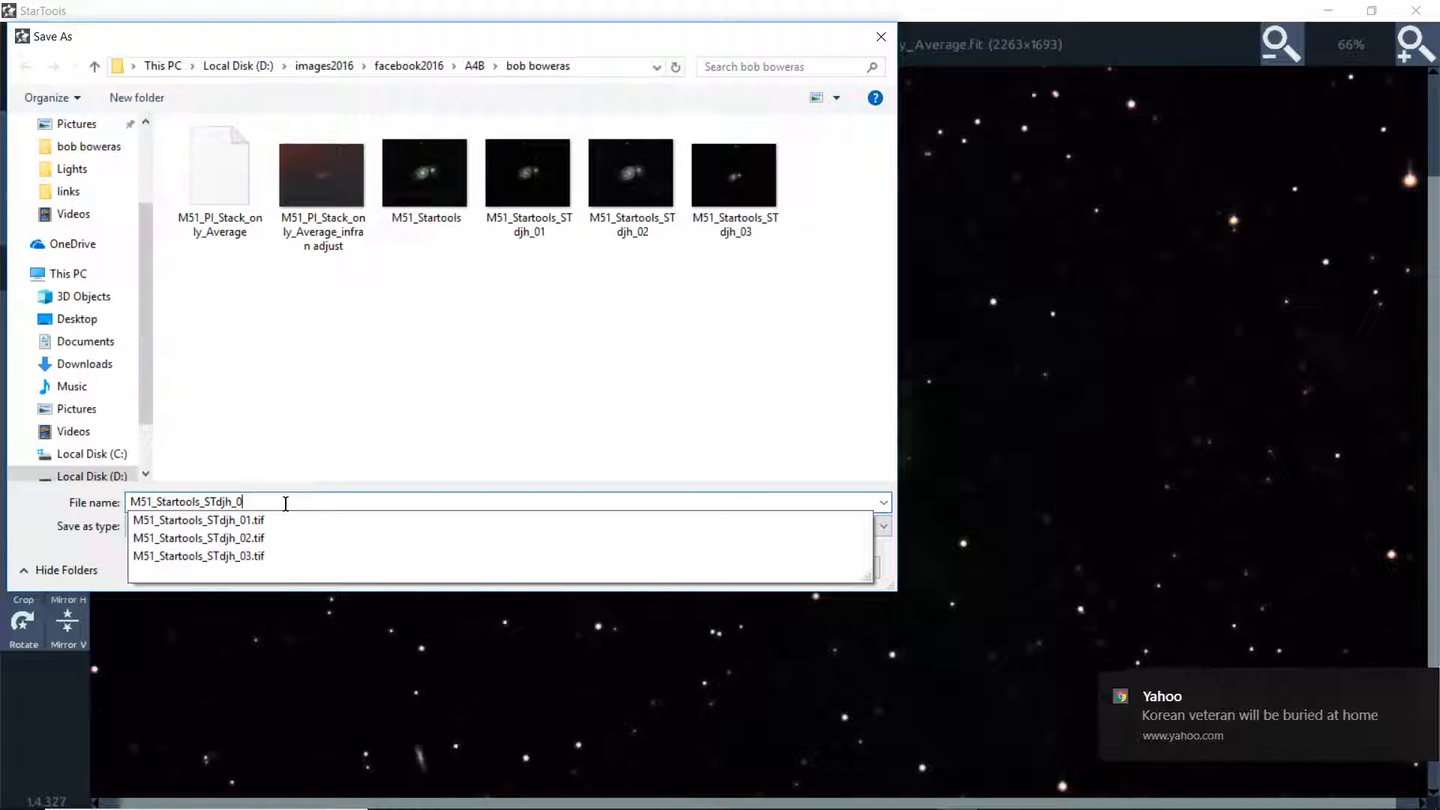
type("4")
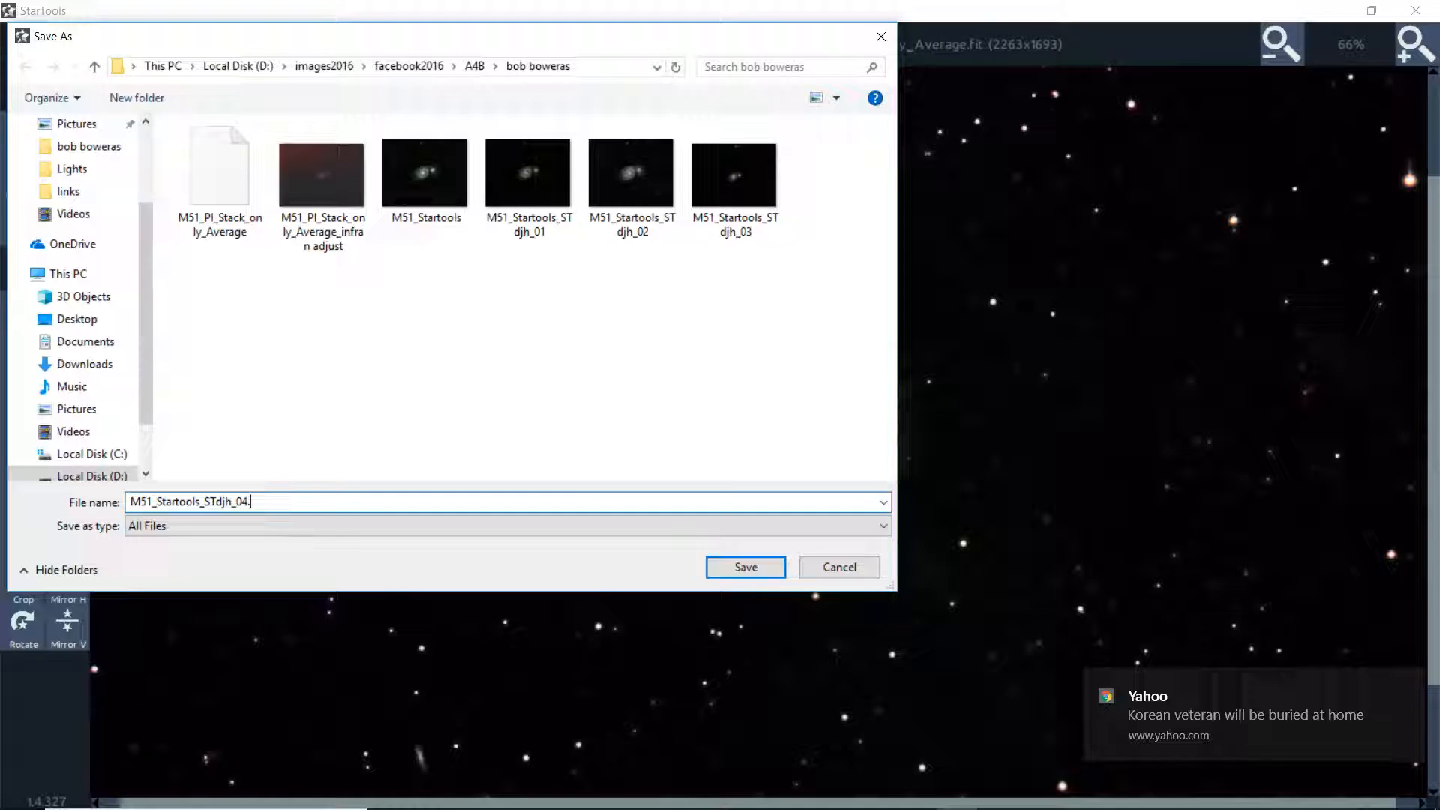
type(".tif")
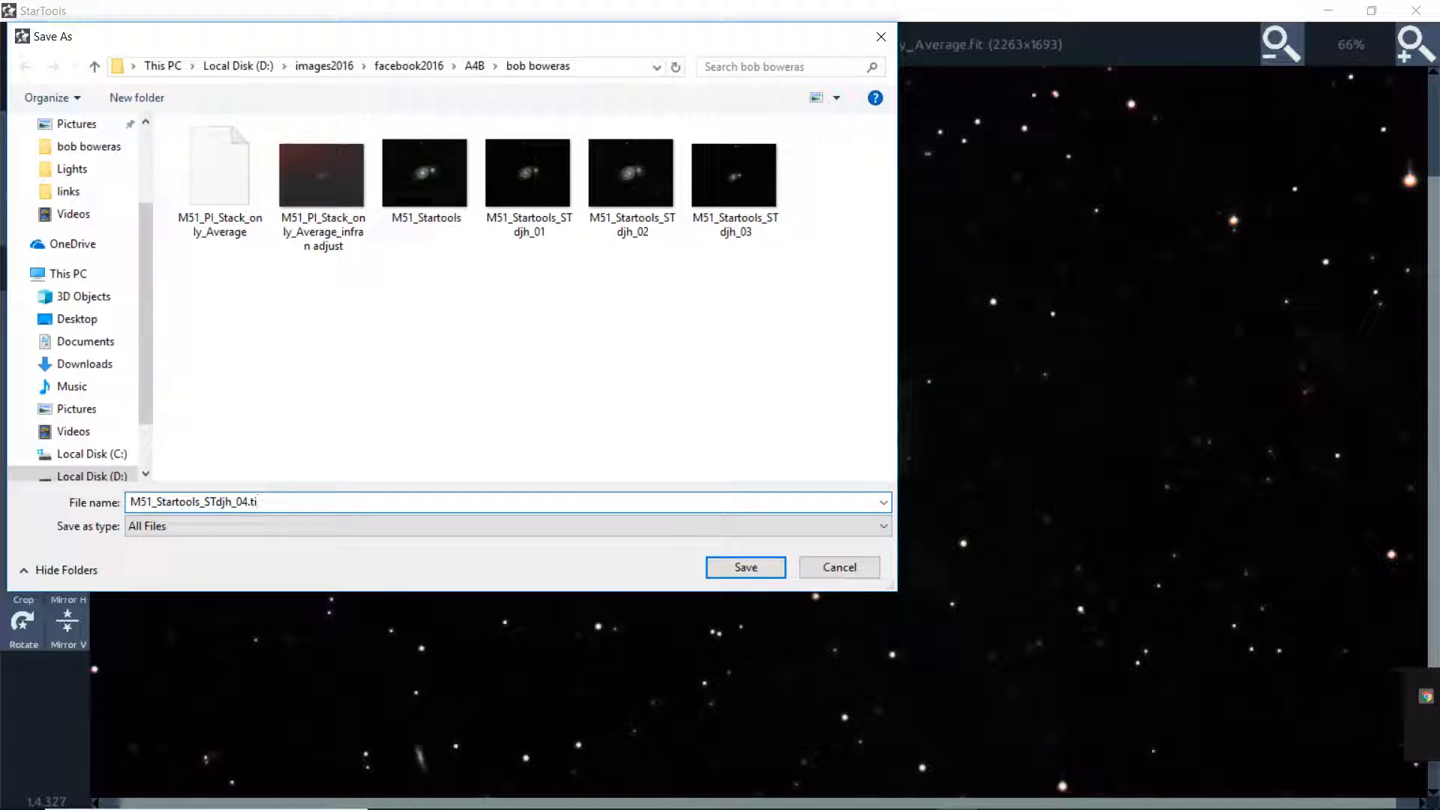
left_click(726, 565)
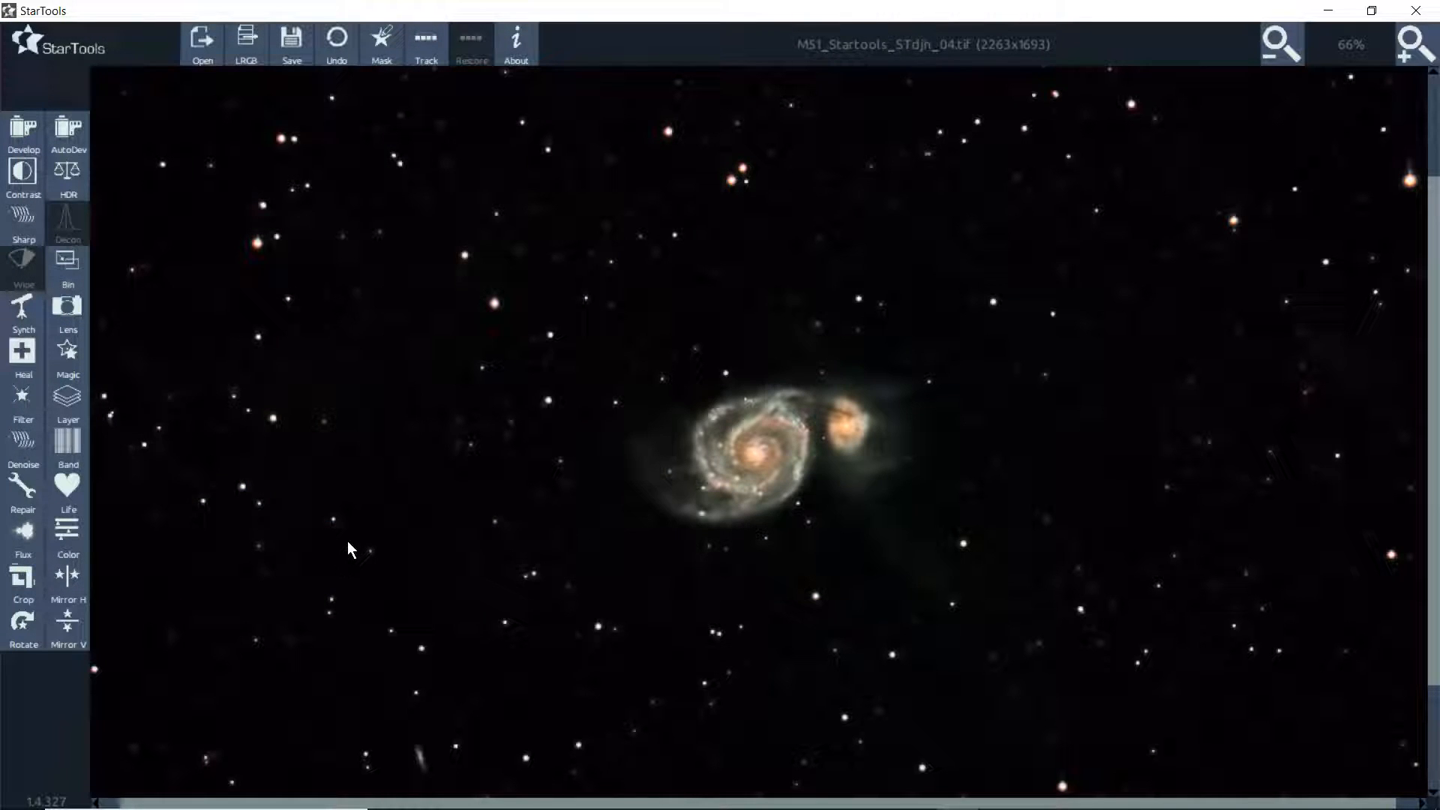
left_click(1277, 47)
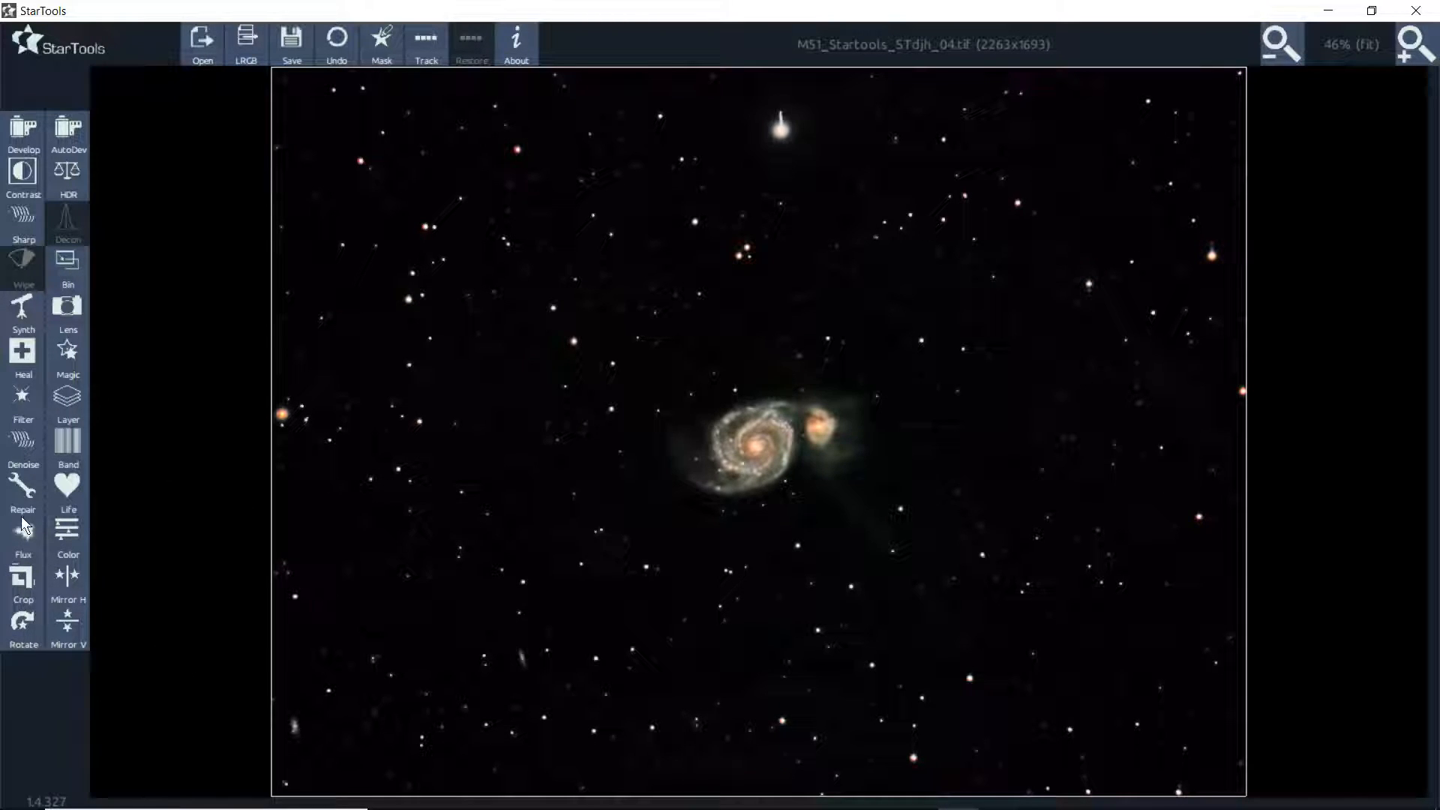
left_click(66, 534)
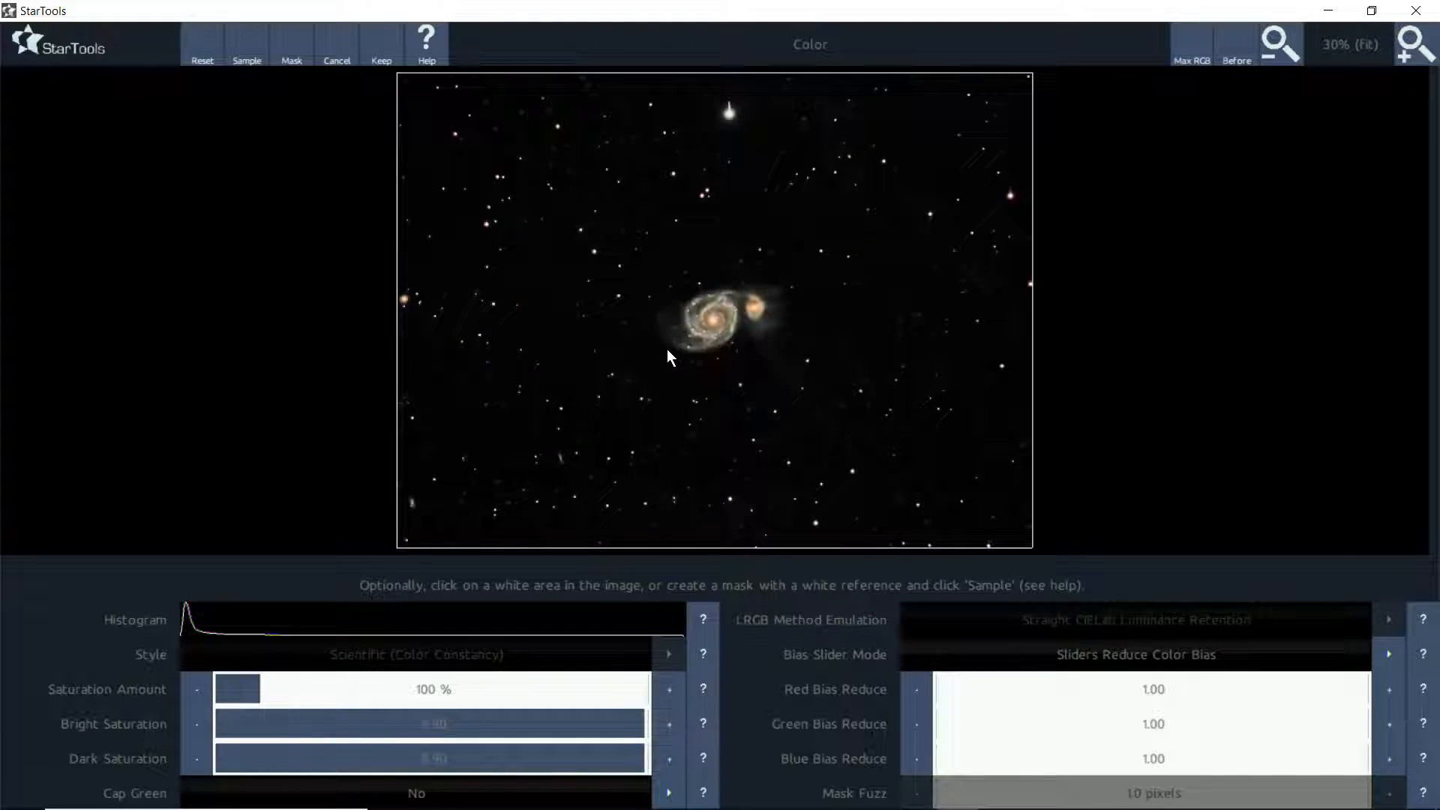
left_click(1419, 47)
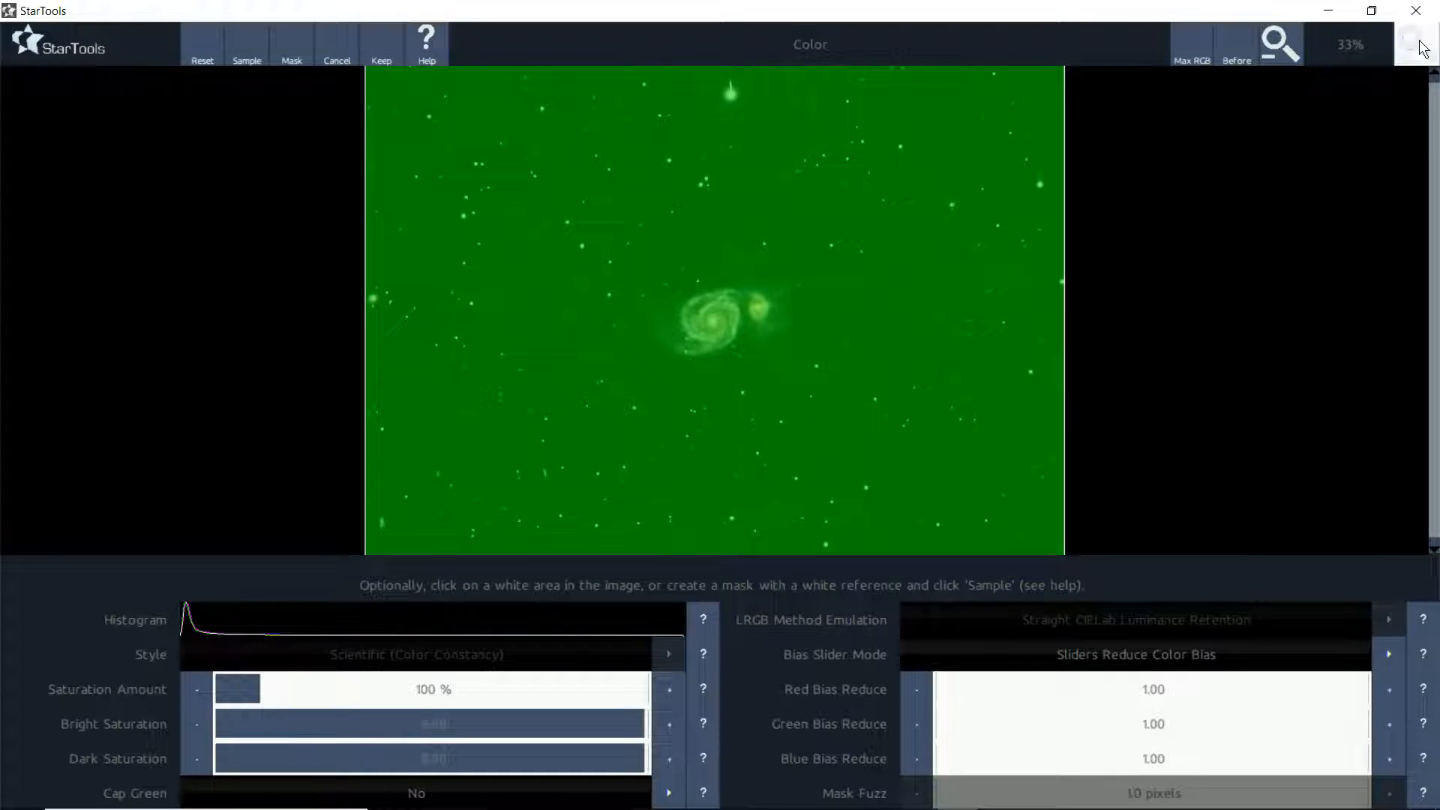
left_click(1420, 46)
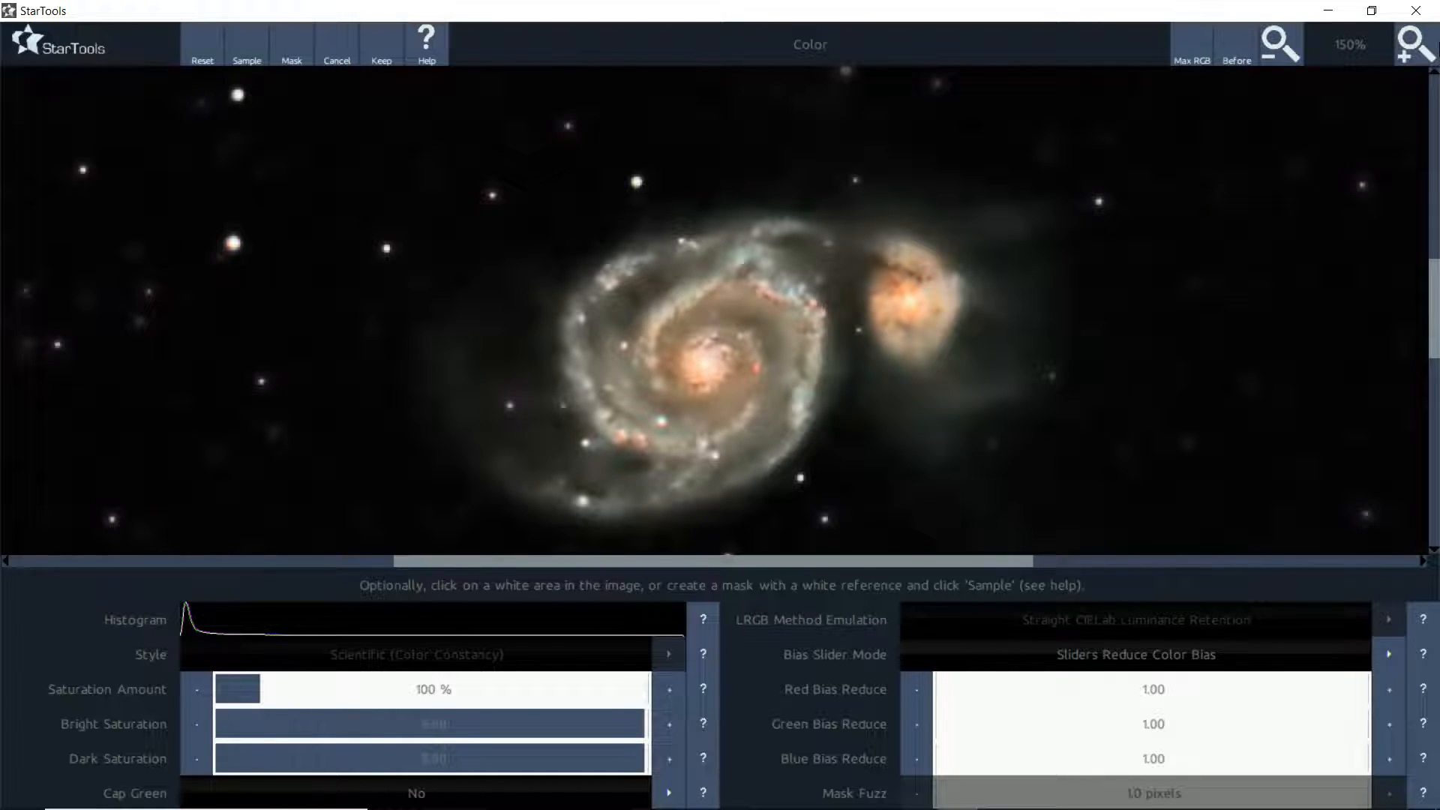
left_click(1419, 47)
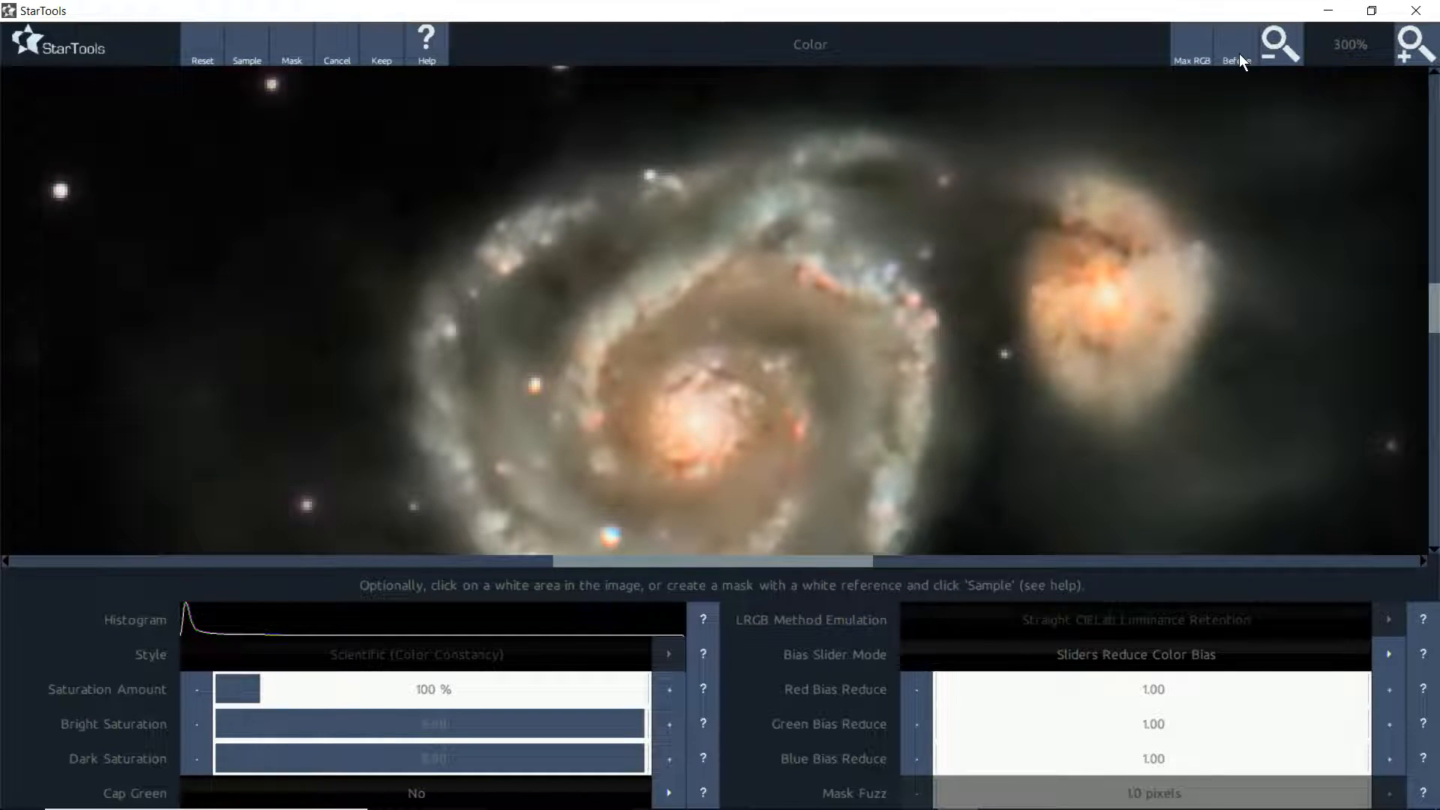
left_click(344, 51)
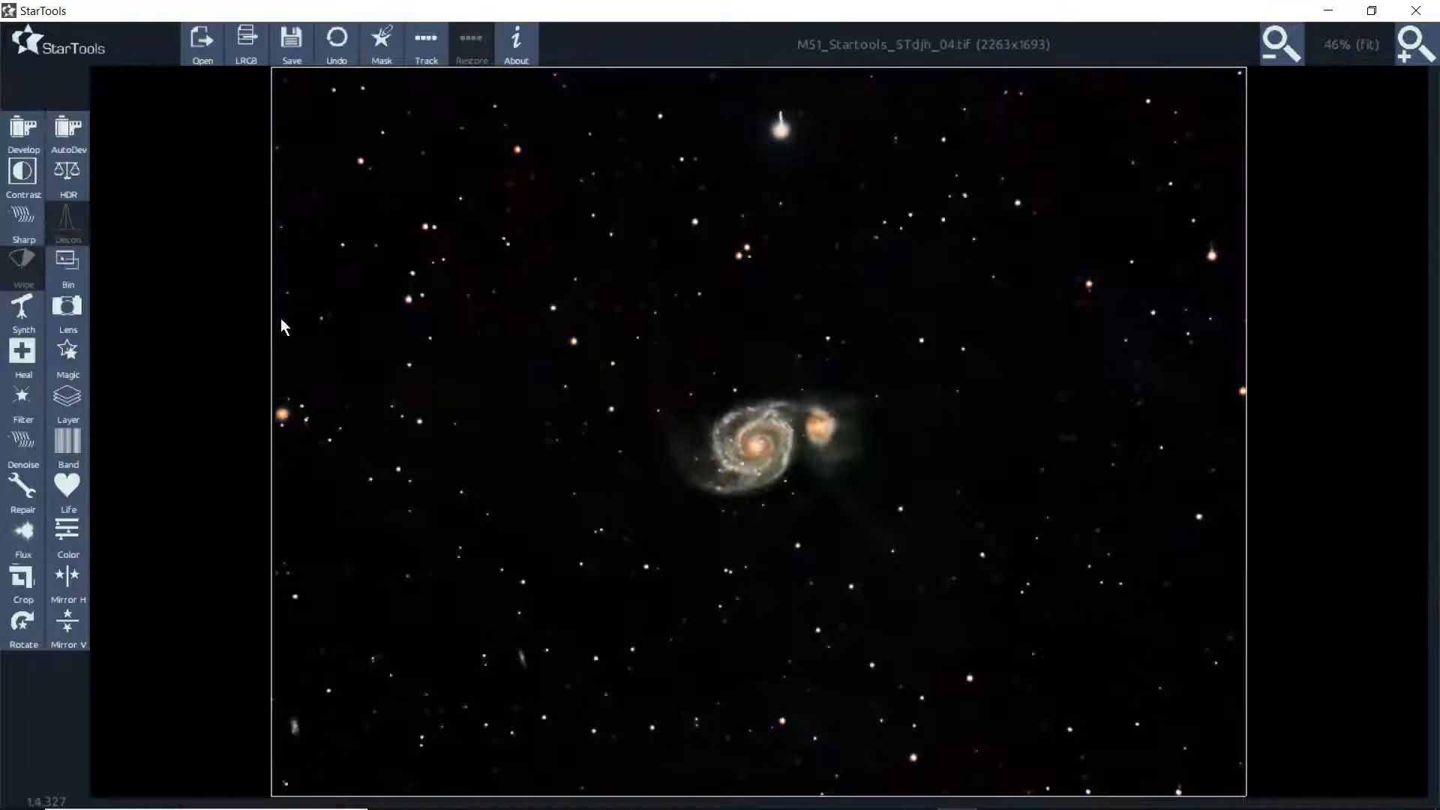
left_click(22, 221)
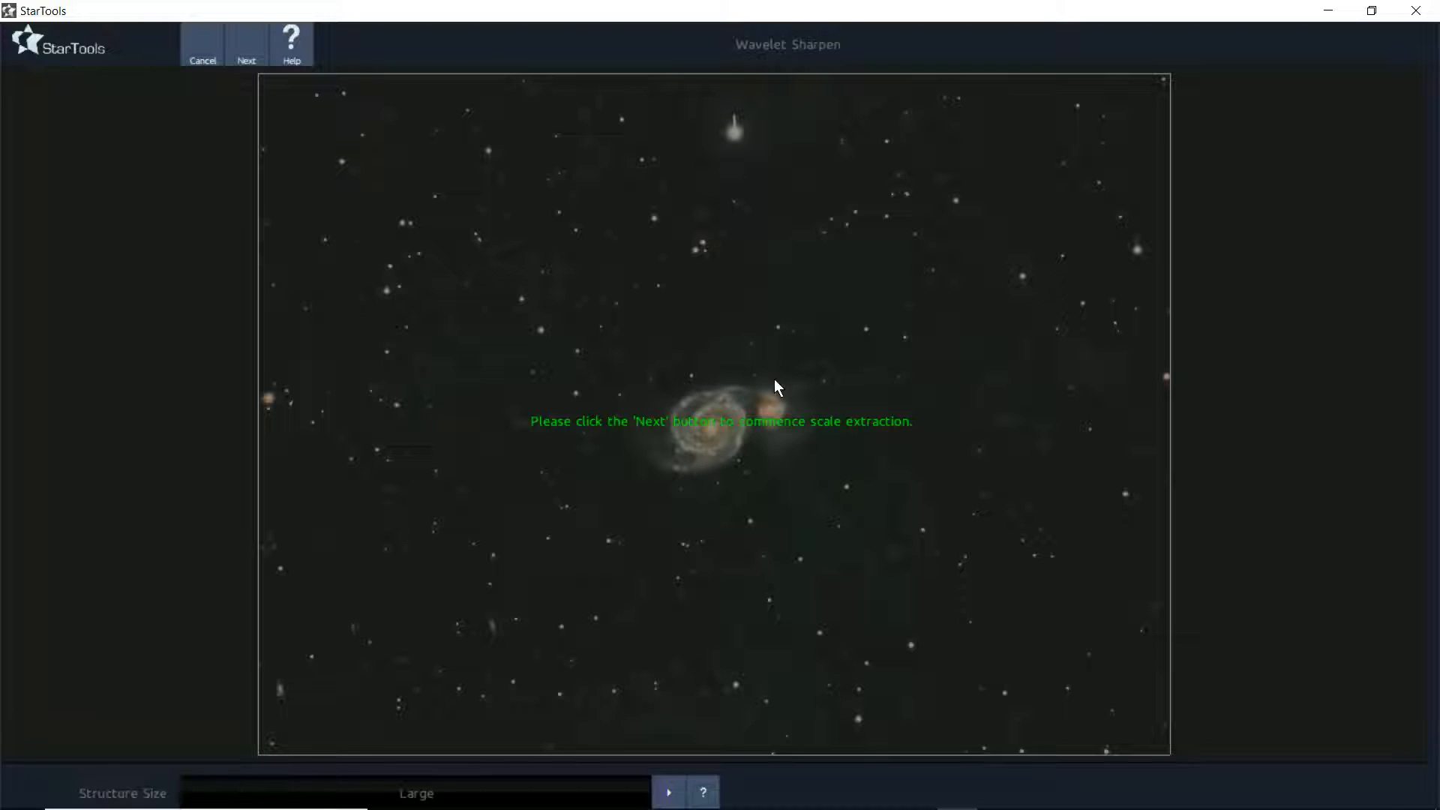
- Apply Wavelet Sharpen, compare 167% Amount with Before, then keep it at 113%
left_click(248, 49)
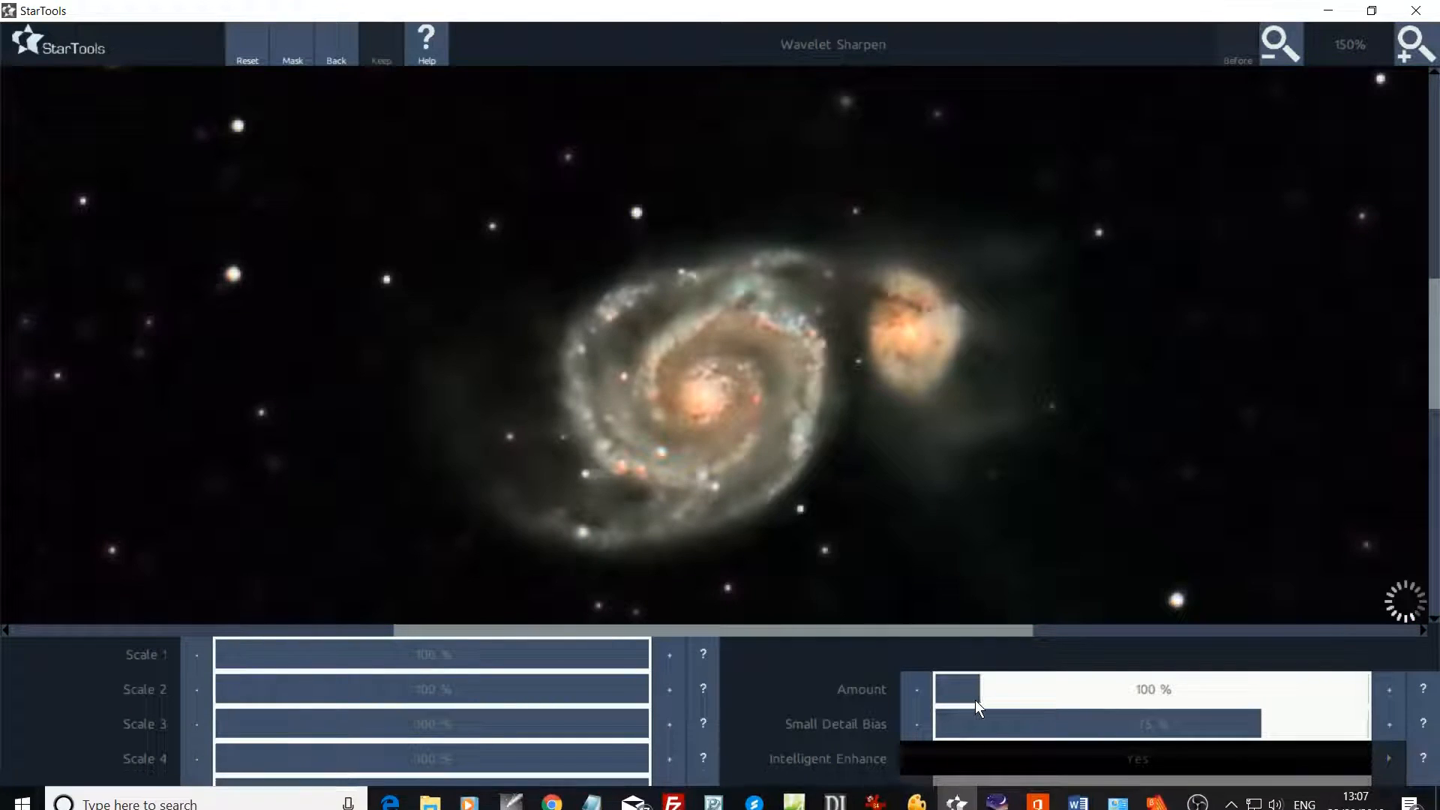
left_click_drag(975, 700, 1007, 688)
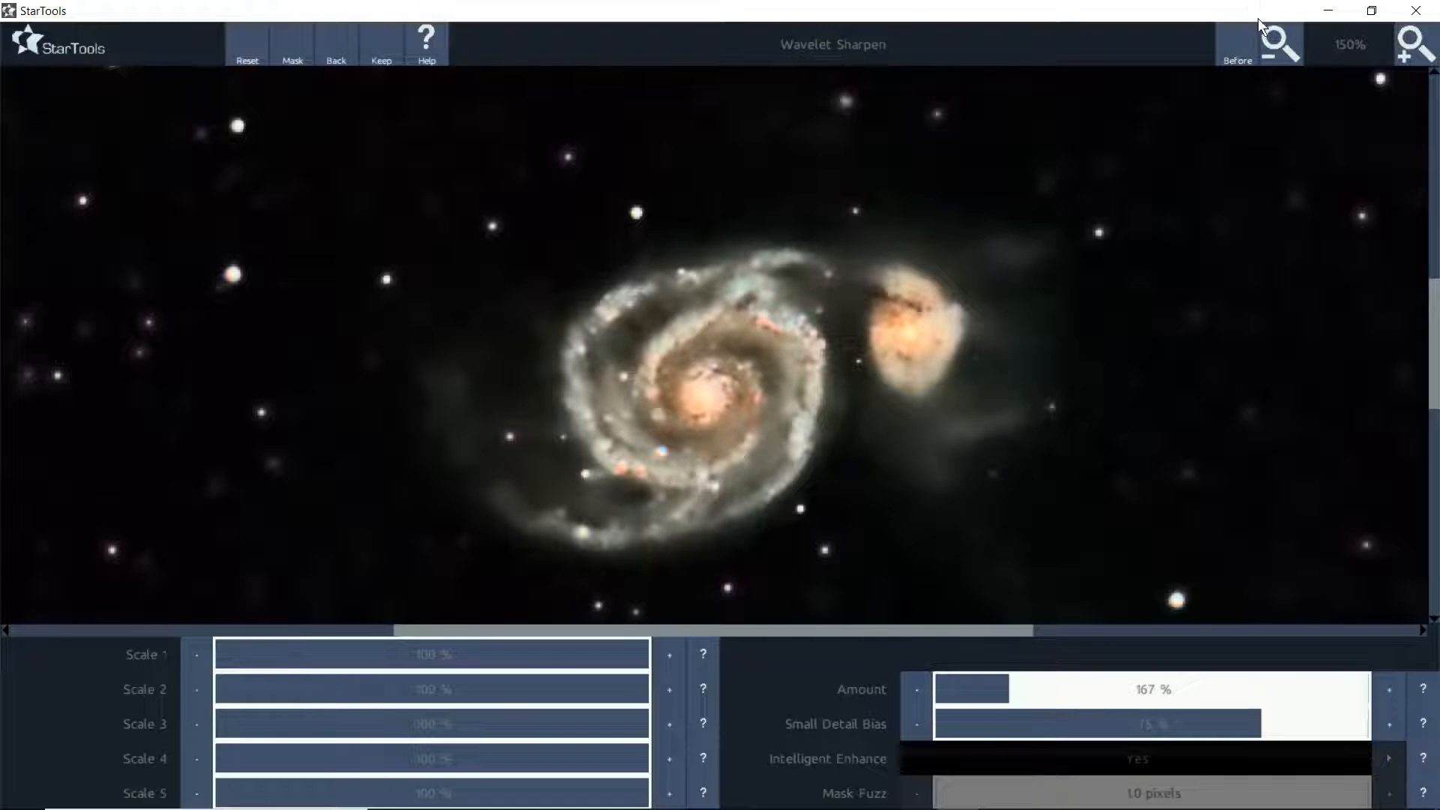
left_click(1238, 59)
left_click(1238, 59)
left_click(989, 685)
left_click(982, 684)
left_click(984, 686)
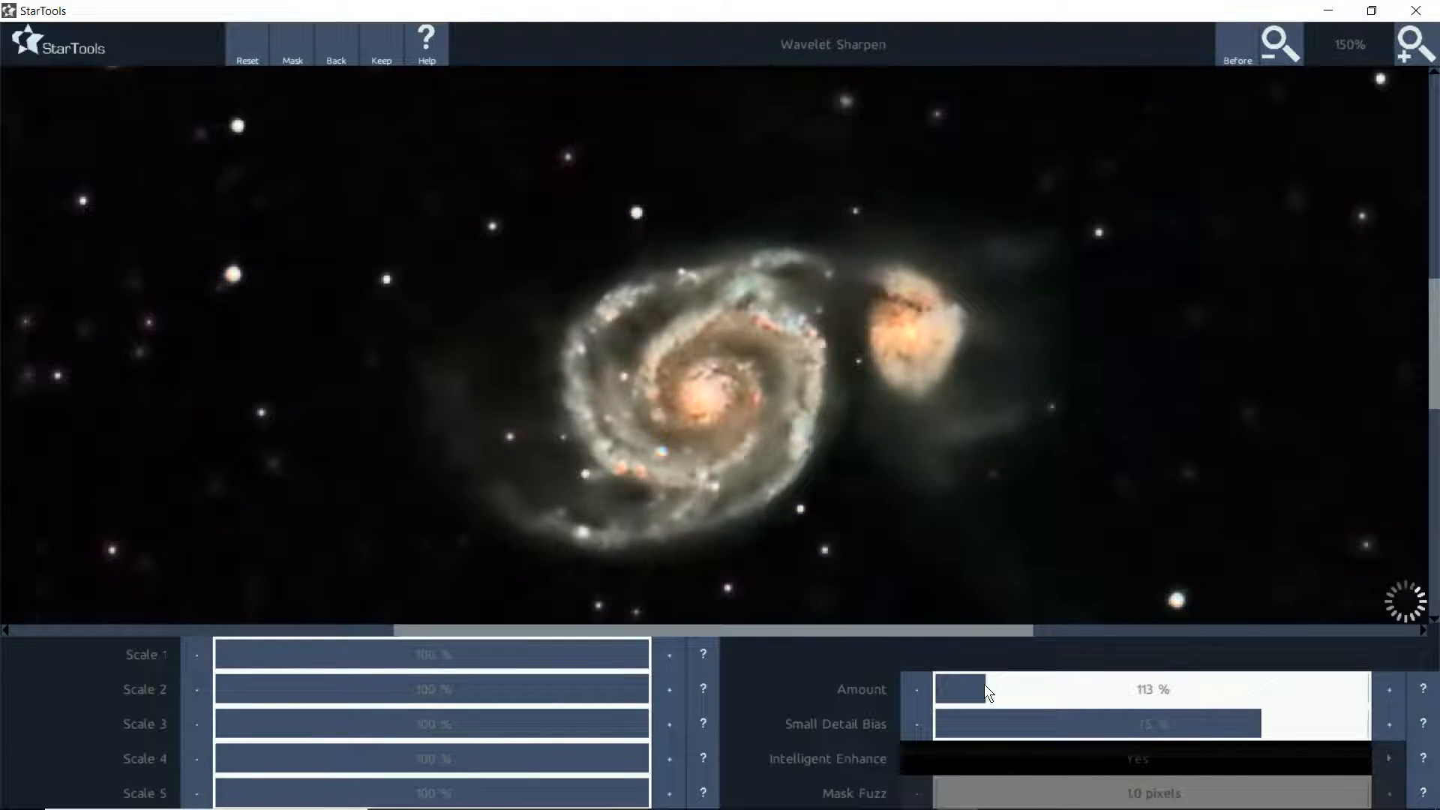
left_click(385, 48)
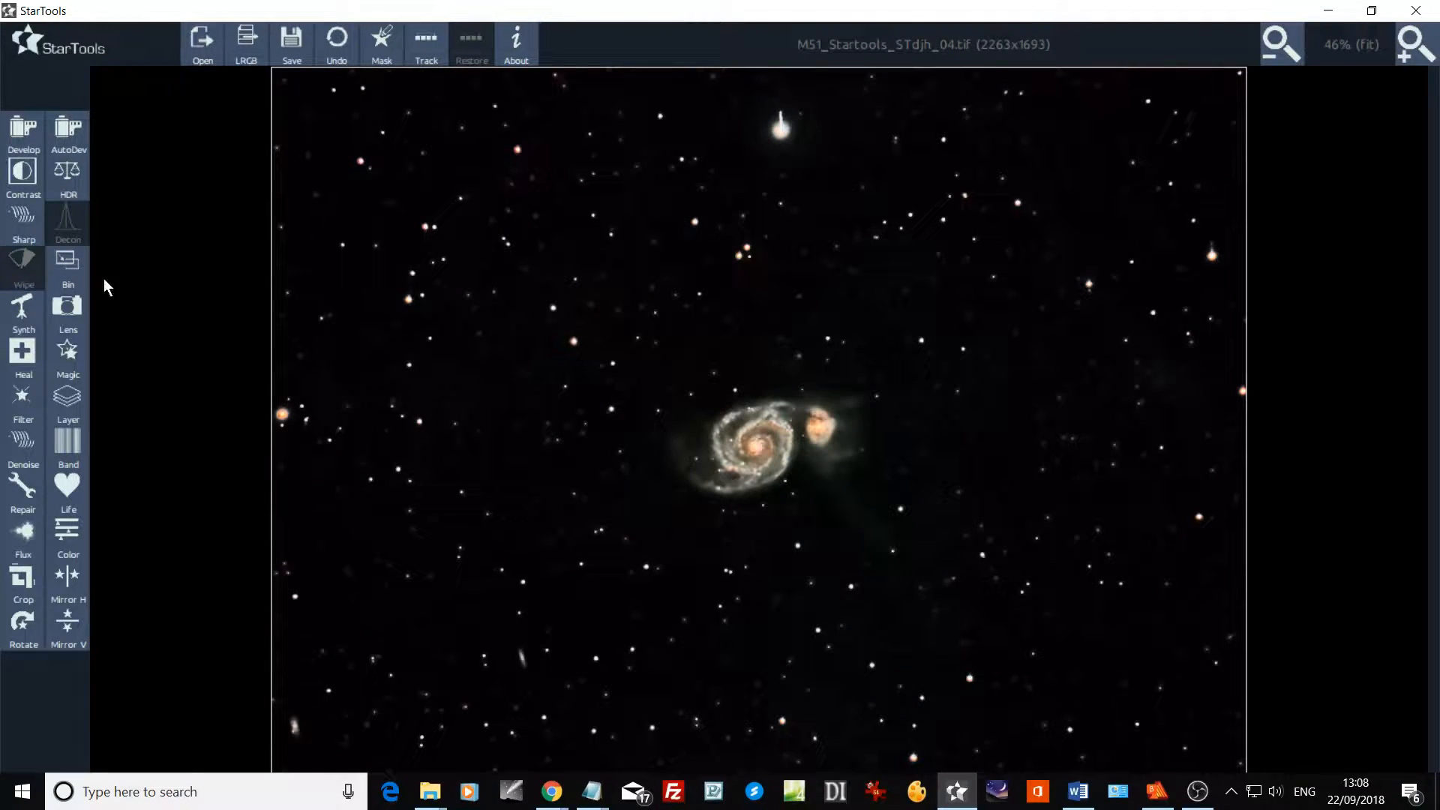
- Overwrite M51_Startools_STdjh_04.tif with the sharpened image, then bring OBS Studio to the front
left_click(280, 42)
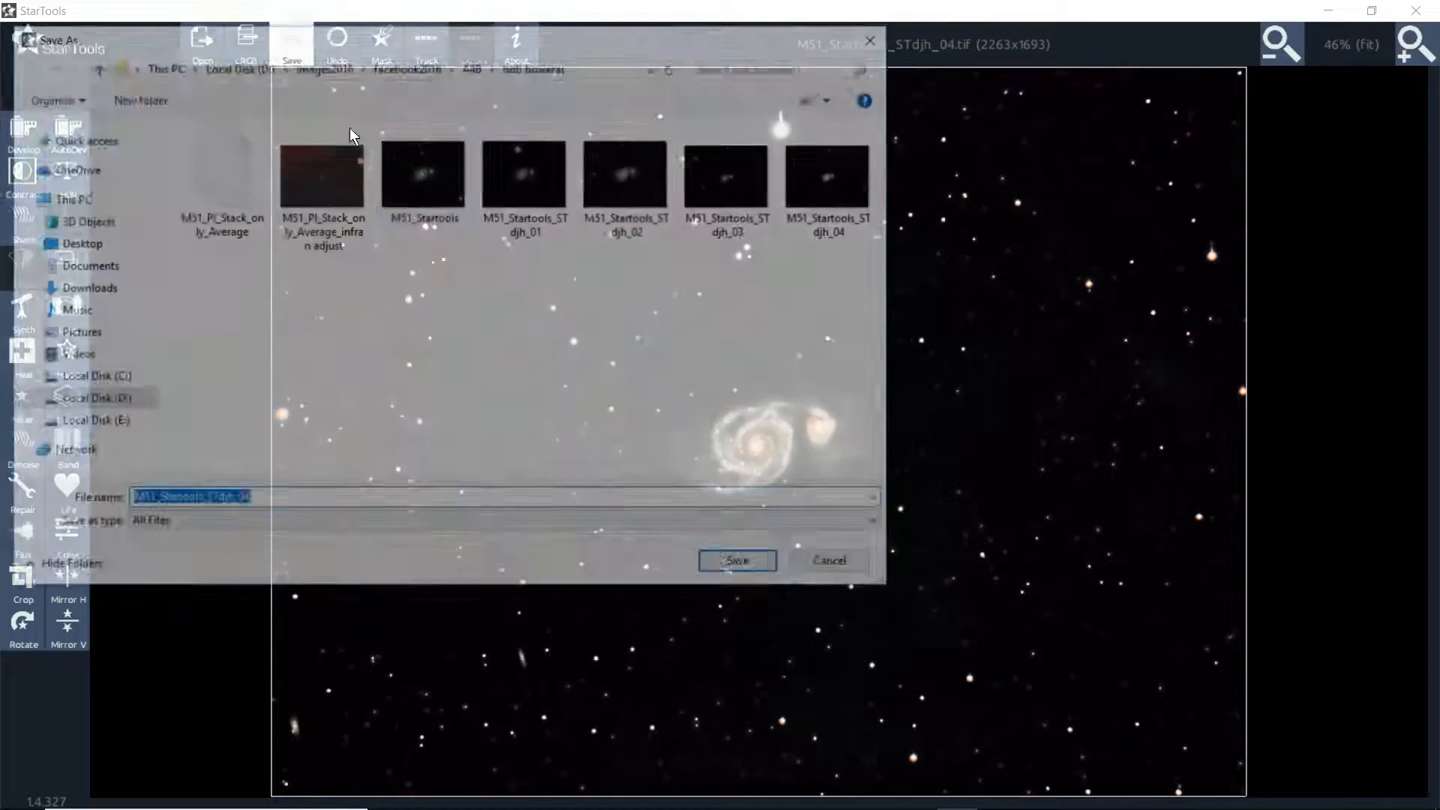
left_click(836, 197)
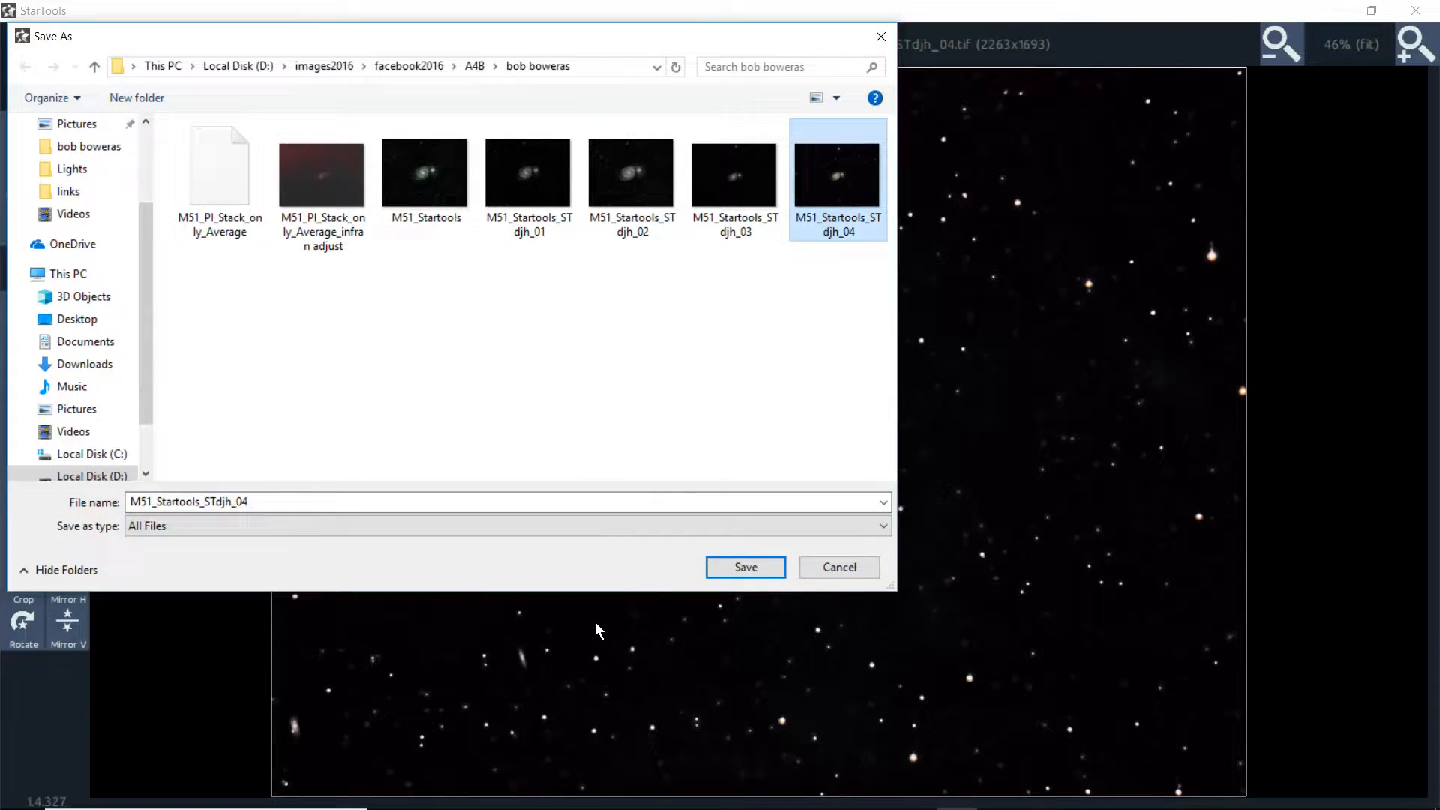
left_click(754, 567)
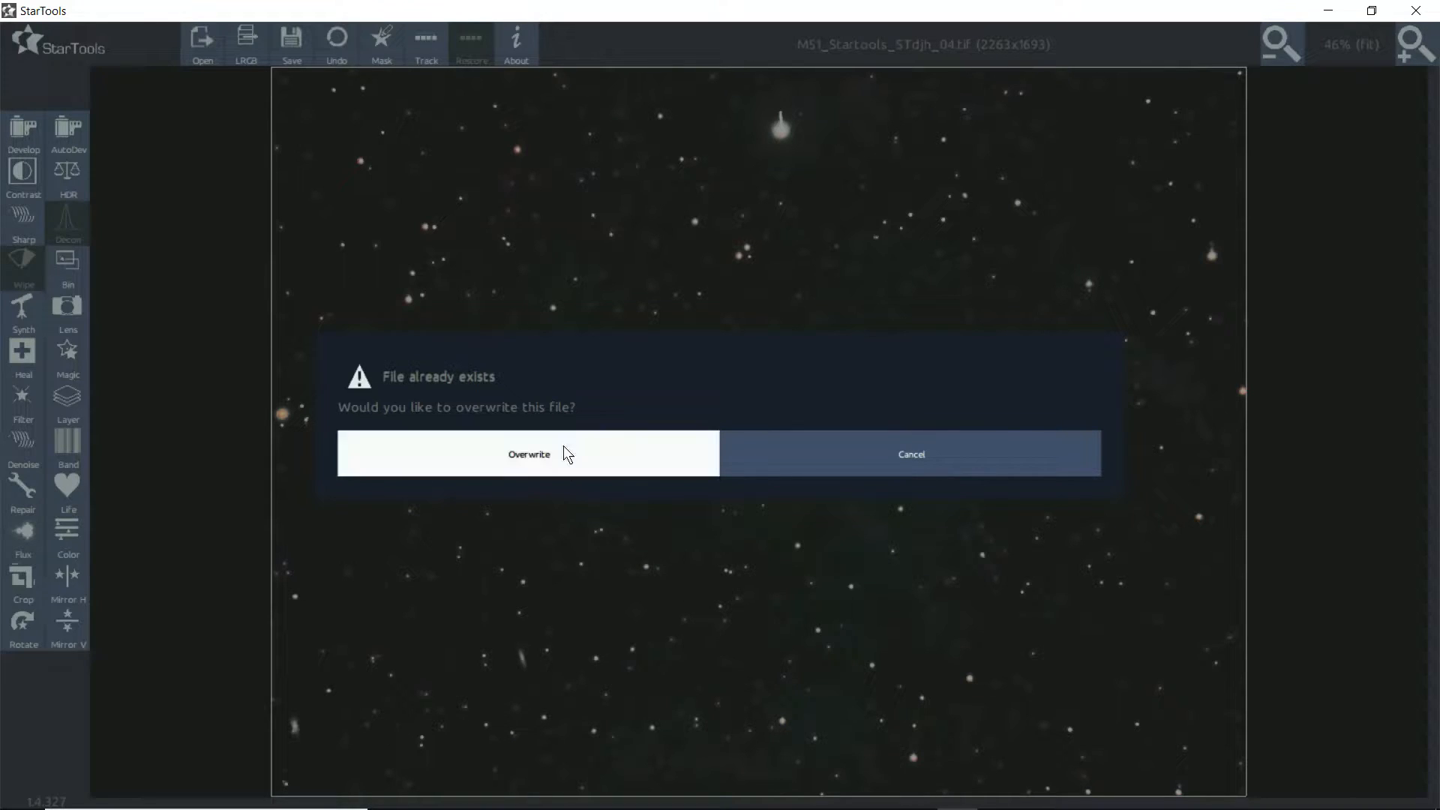
left_click(564, 445)
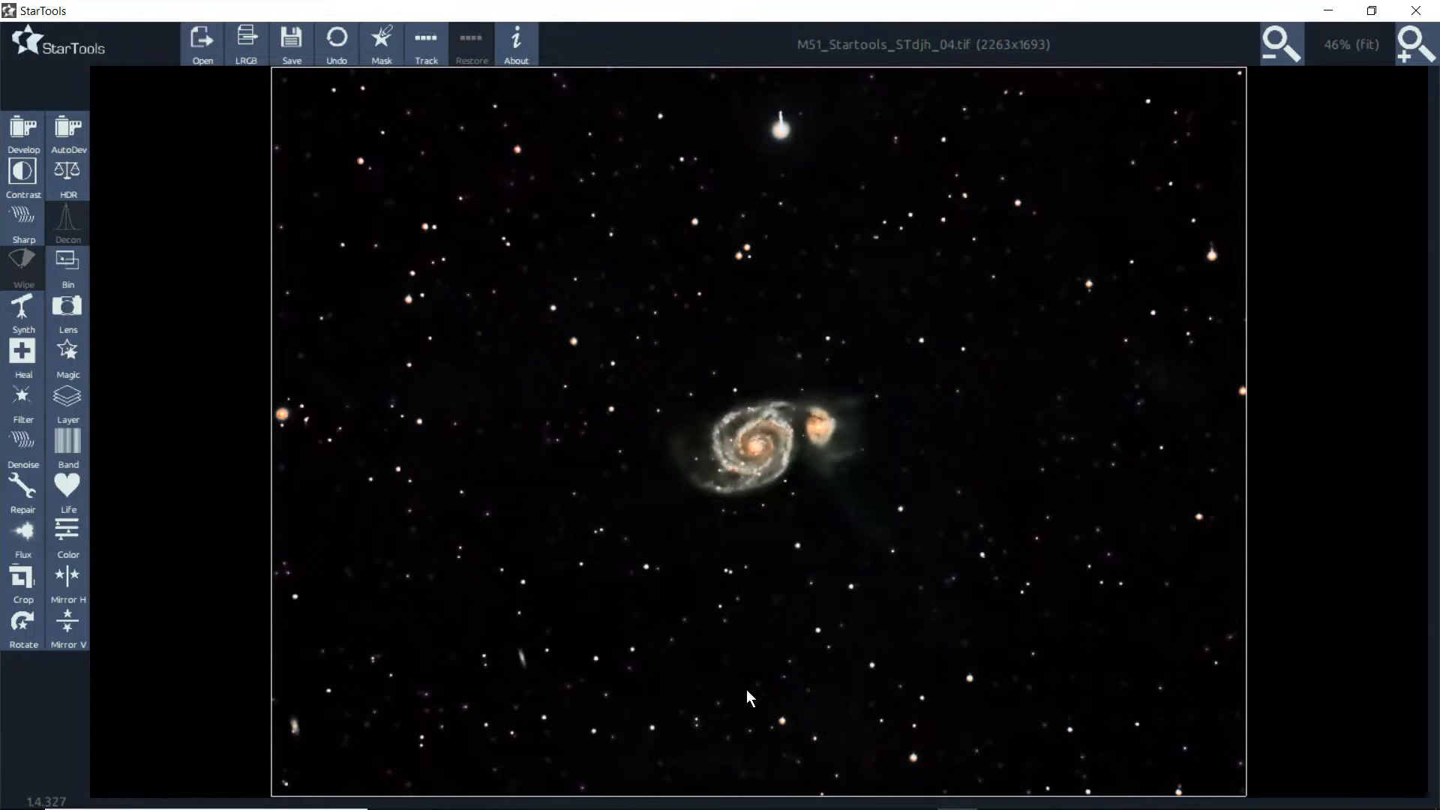
mouse_move(1320, 787)
key("alt+Tab")
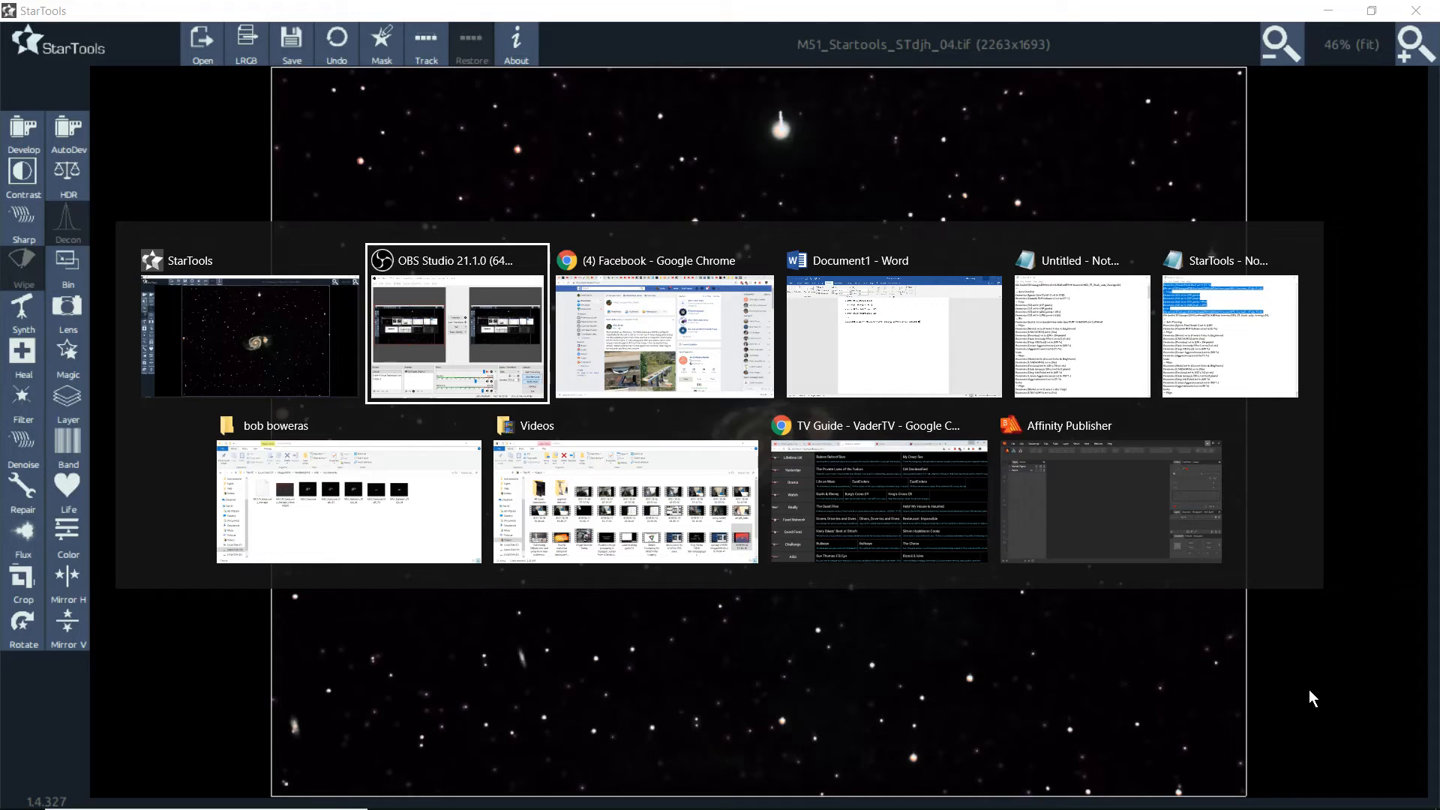